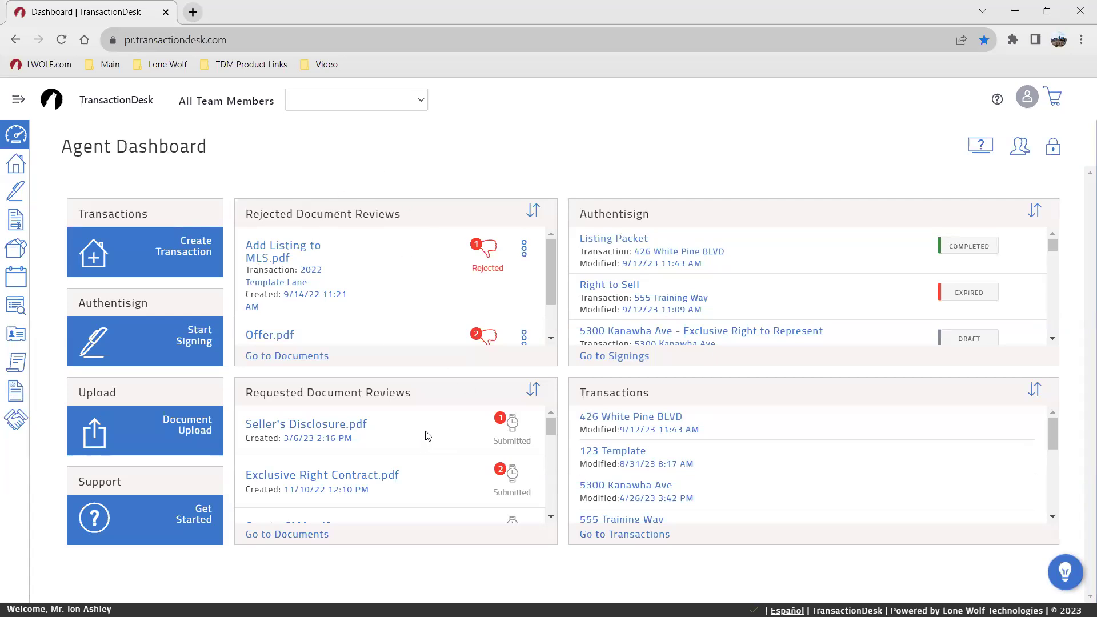
Step: Unlock the dashboard, remove the Transactions widget, and place a fresh one at the top of the left column
left_click(1051, 151)
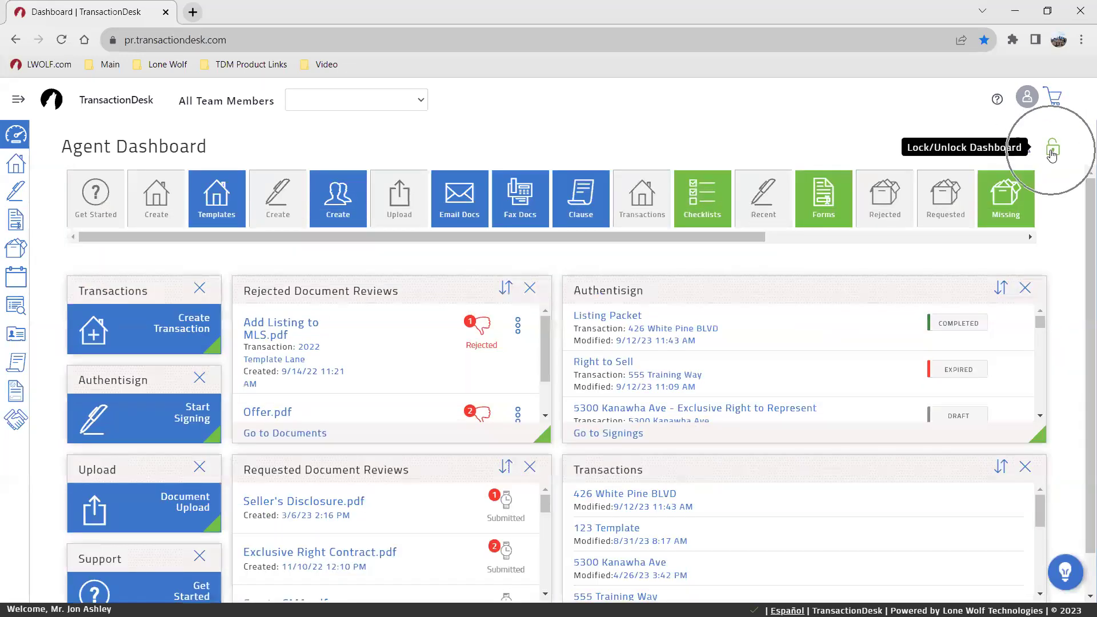
left_click(199, 288)
left_click_drag(158, 201, 160, 328)
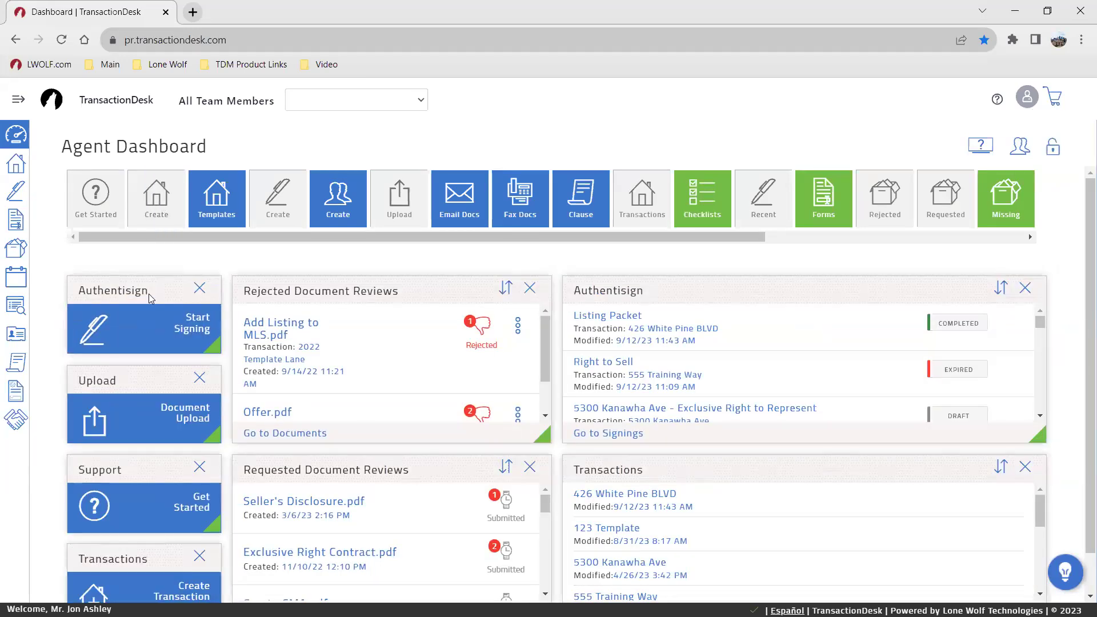
left_click_drag(112, 560, 108, 289)
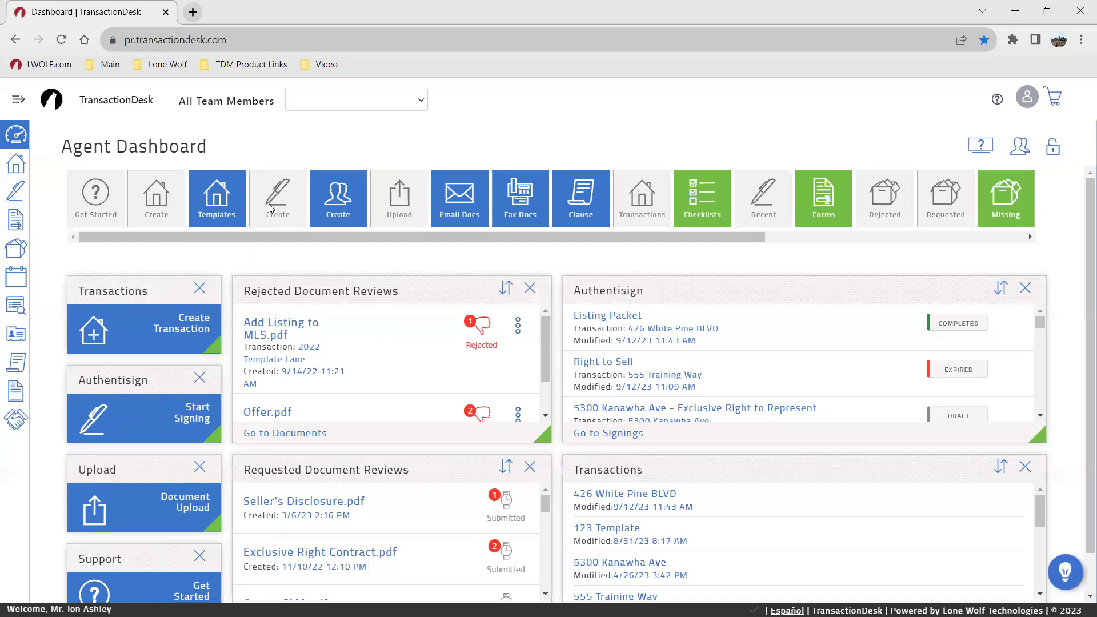
Step: Adjust and review the dashboard widgets, then lock the dashboard layout again
left_click(200, 501)
left_click_drag(447, 234, 708, 223)
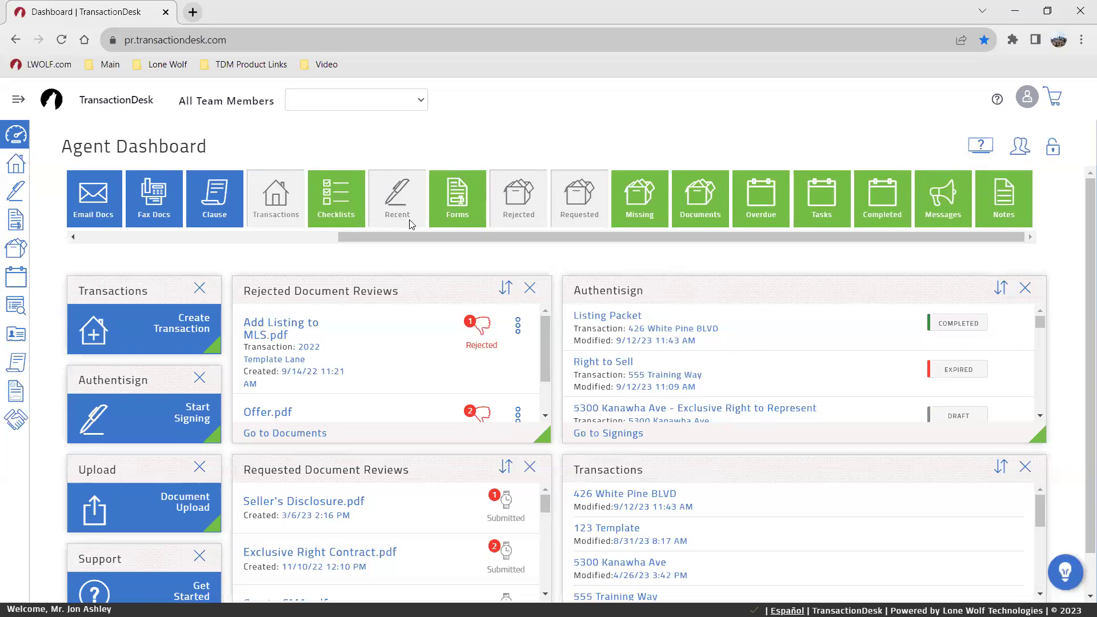
scroll(752, 365, "down", 4)
scroll(752, 366, "up", 4)
scroll(752, 363, "down", 4)
scroll(743, 359, "up", 4)
left_click(136, 338)
scroll(955, 345, "down", 3)
scroll(955, 345, "up", 3)
scroll(749, 520, "down", 5)
scroll(753, 516, "up", 5)
key("ctrl")
key("ctrl")
key("ctrl")
left_click(1052, 150)
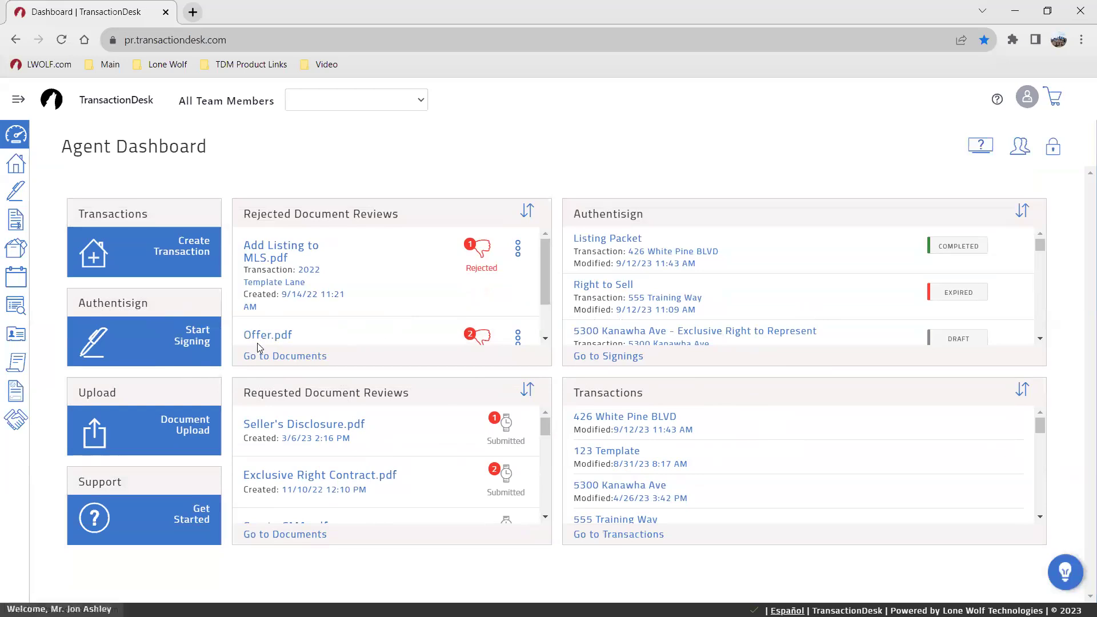
left_click(1060, 150)
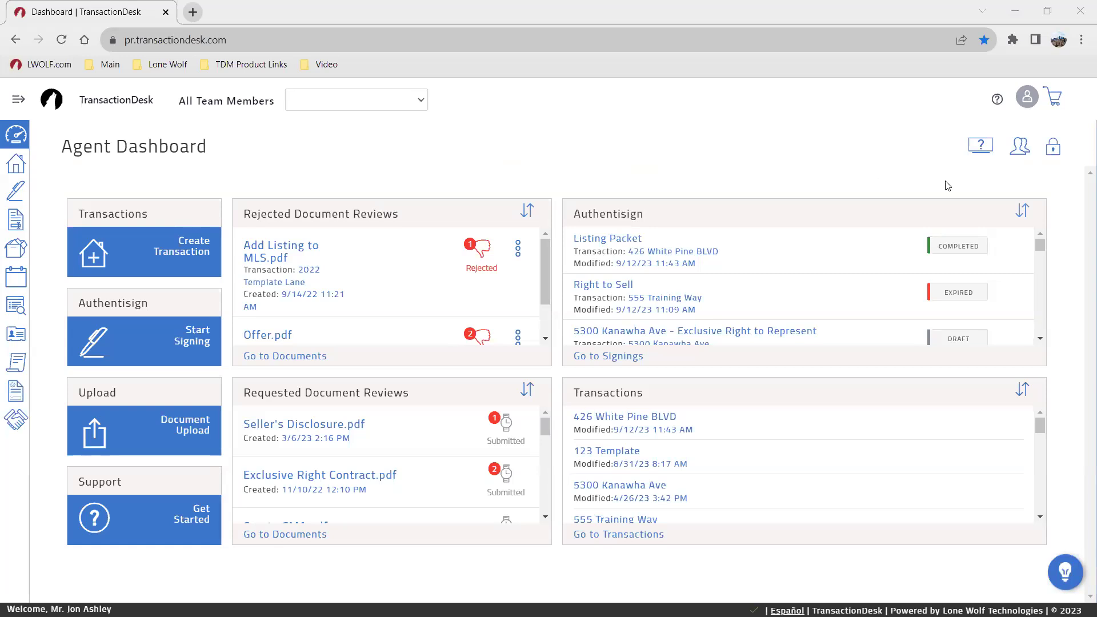
left_click(1022, 152)
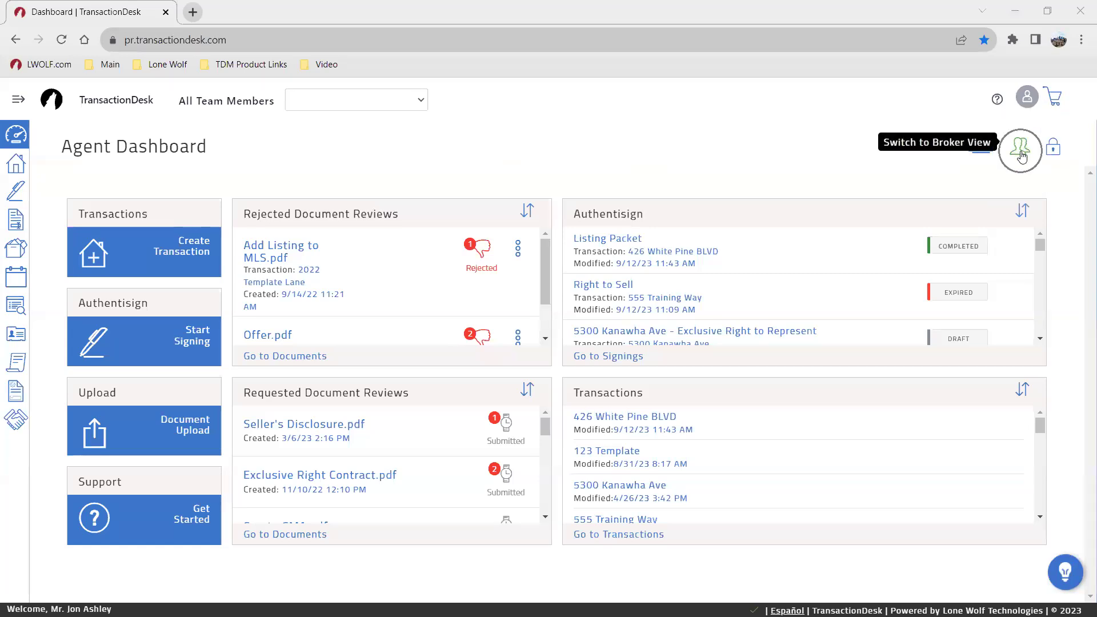
left_click(1021, 153)
left_click(1022, 153)
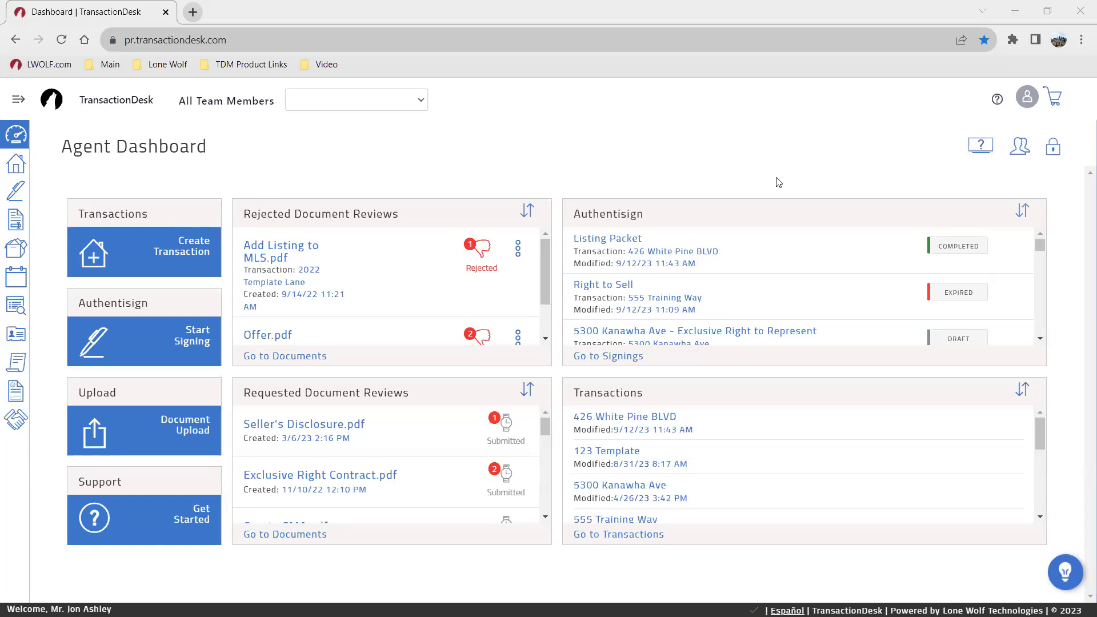
left_click(978, 146)
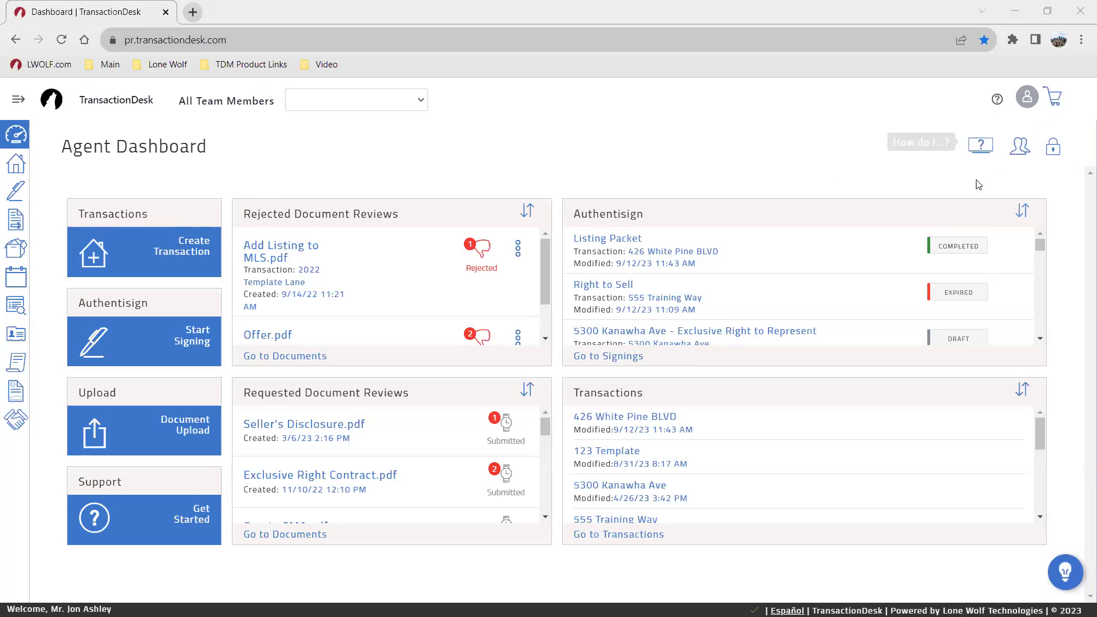
left_click(981, 149)
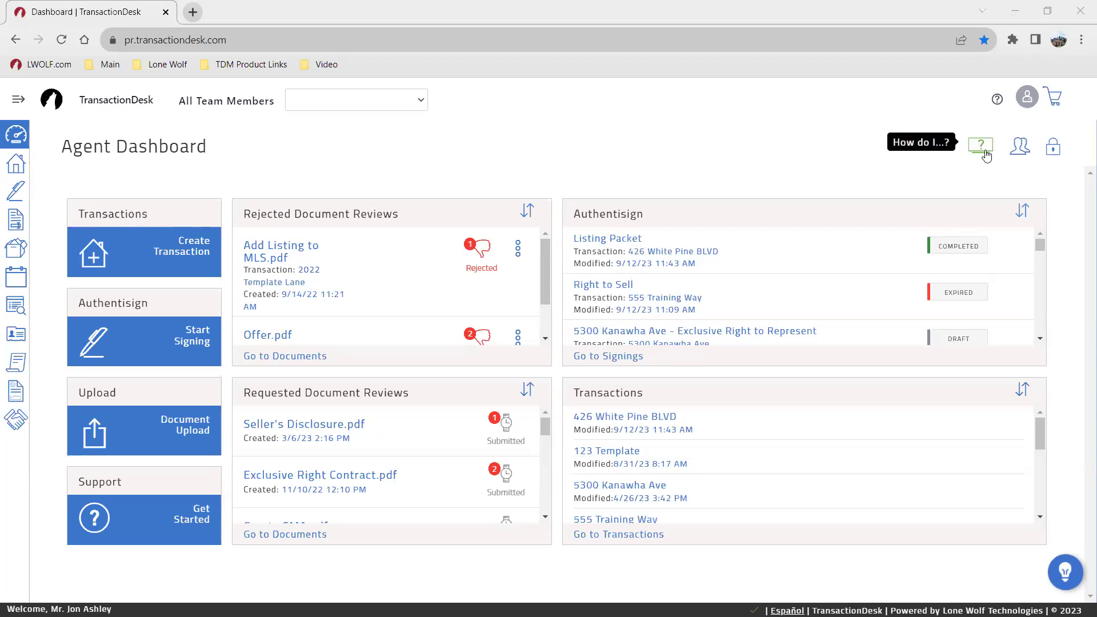
left_click(986, 155)
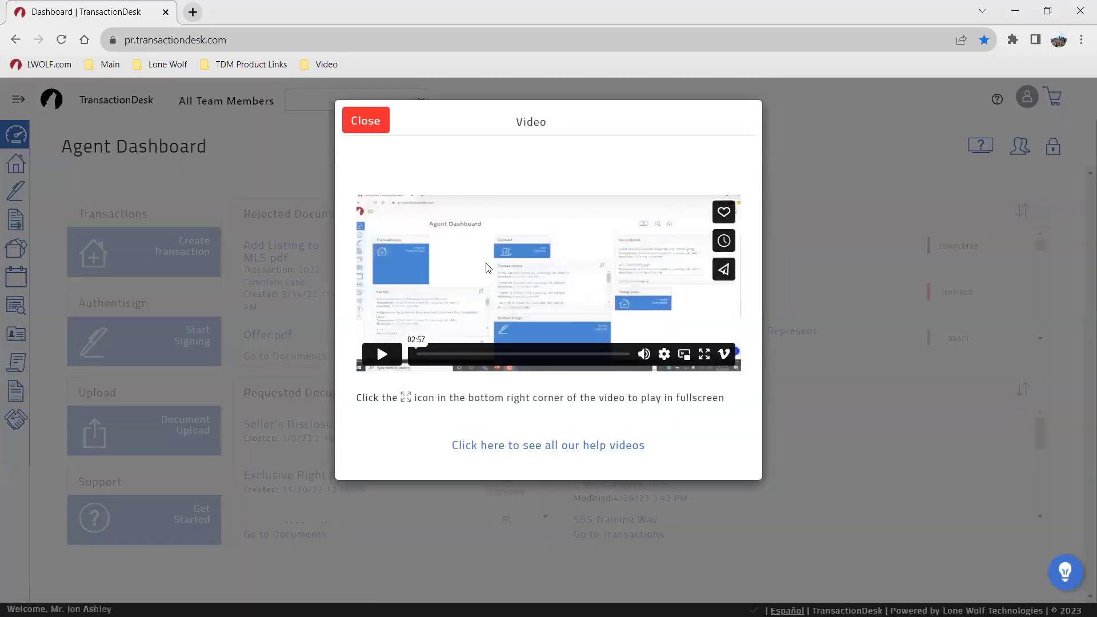
left_click(371, 129)
left_click(16, 218)
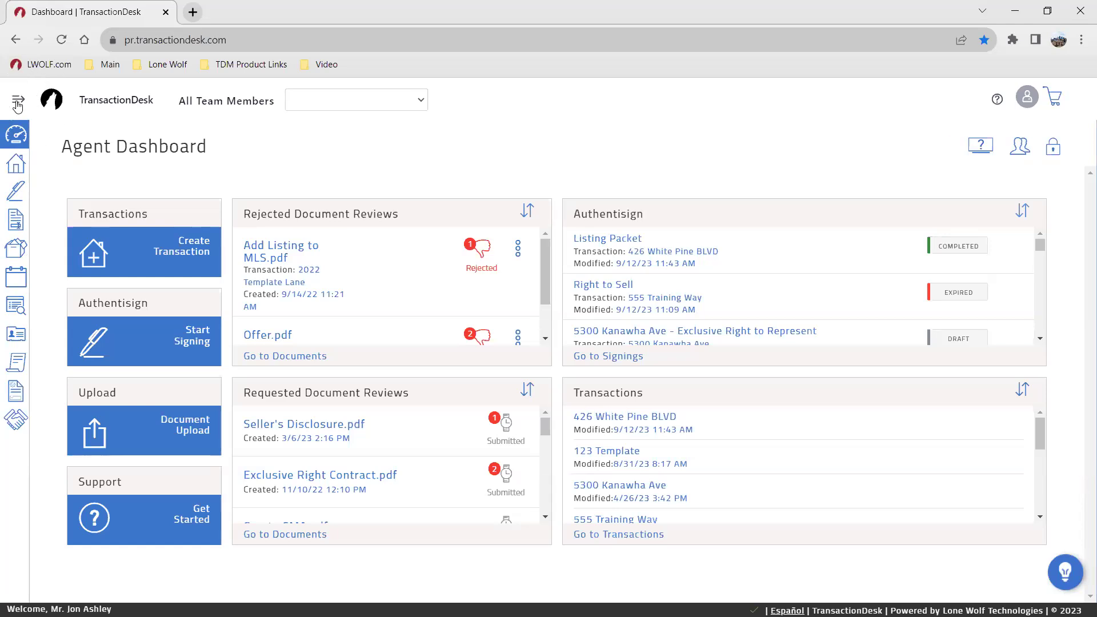
left_click(17, 105)
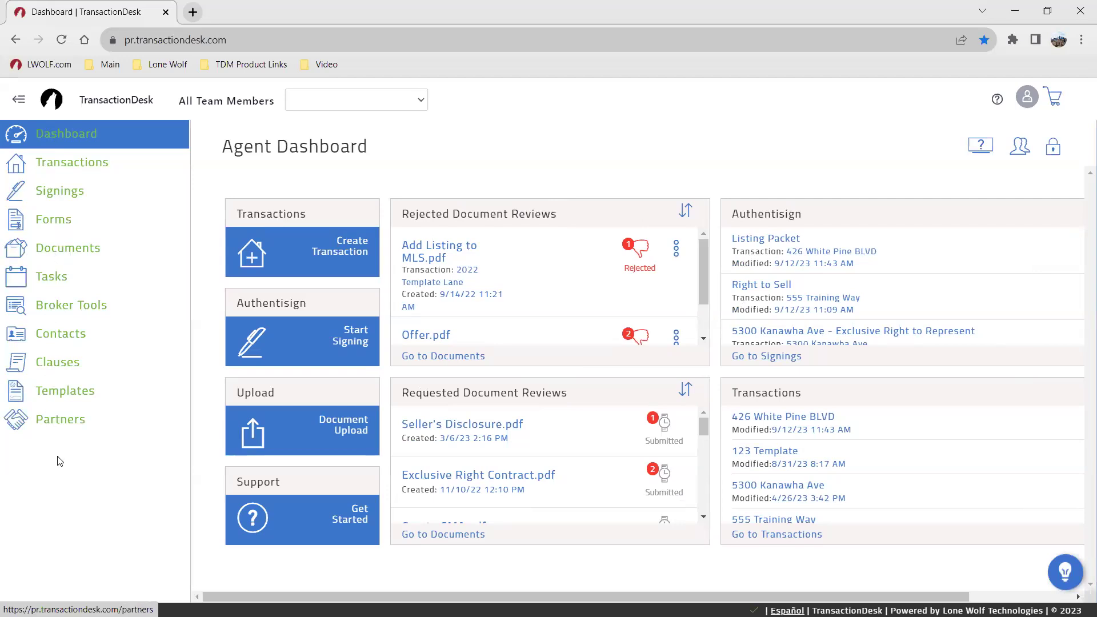
left_click(13, 101)
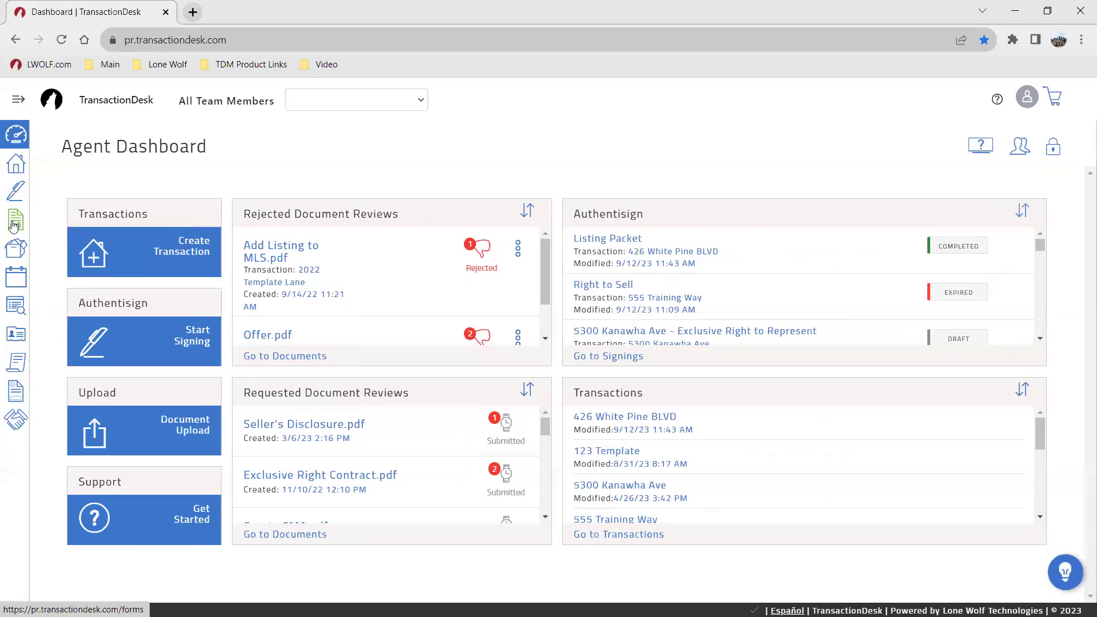
left_click(24, 345)
left_click(18, 368)
left_click(20, 391)
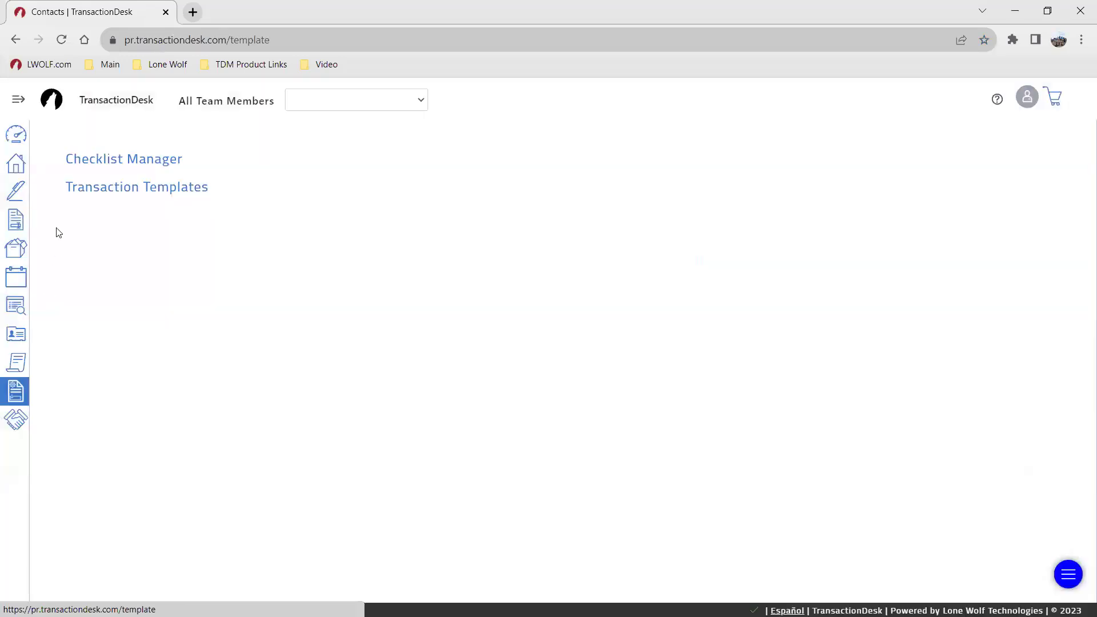
left_click(16, 135)
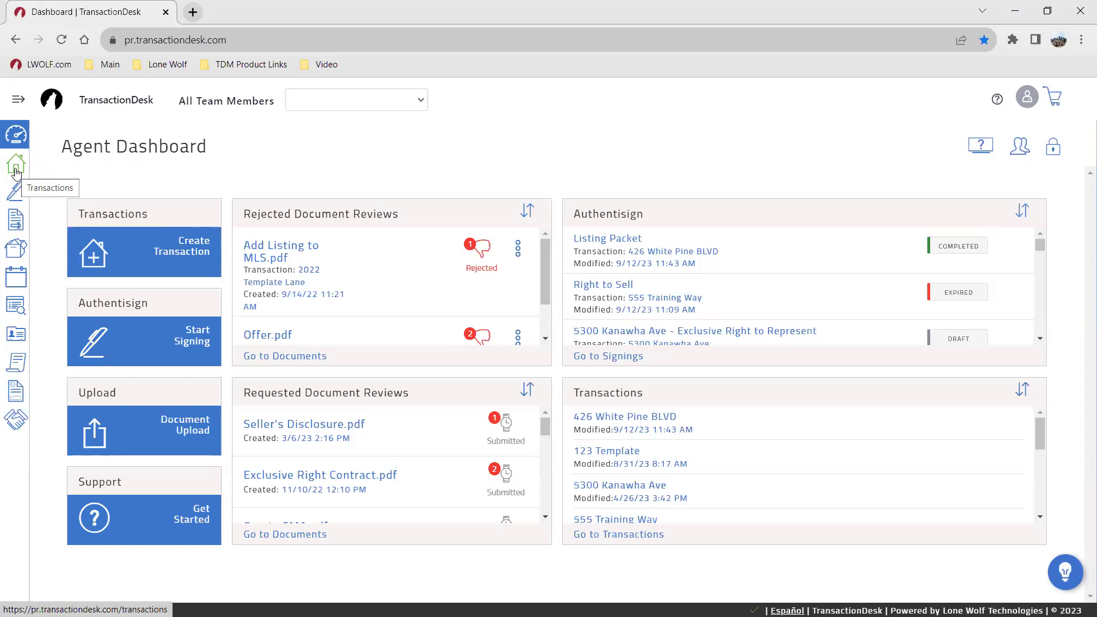
left_click(16, 171)
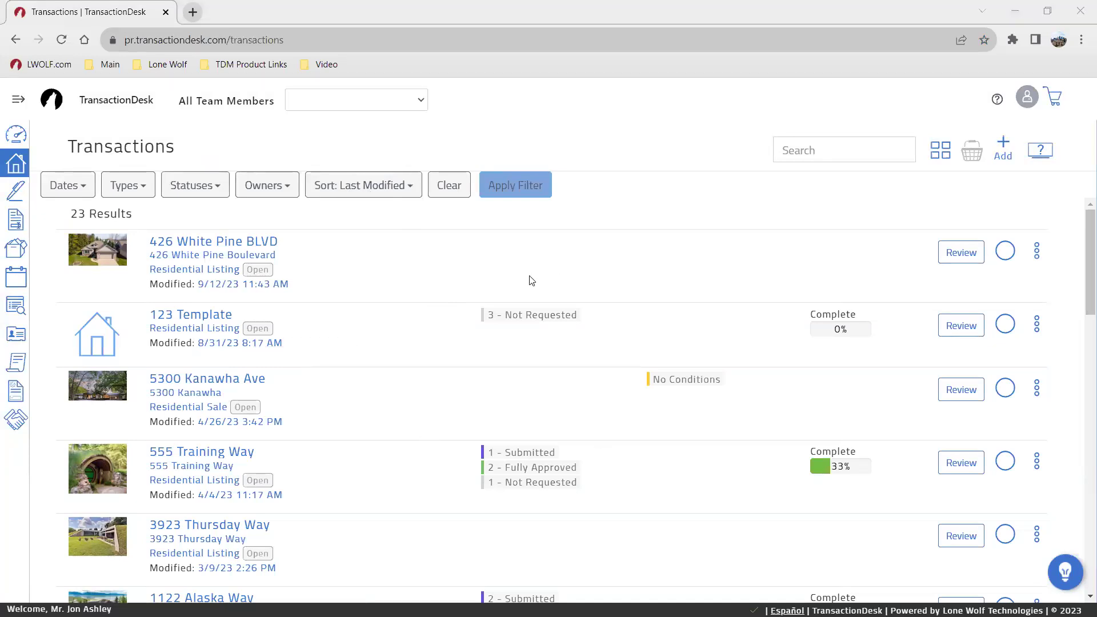
scroll(452, 320, "down", 6)
scroll(350, 384, "up", 6)
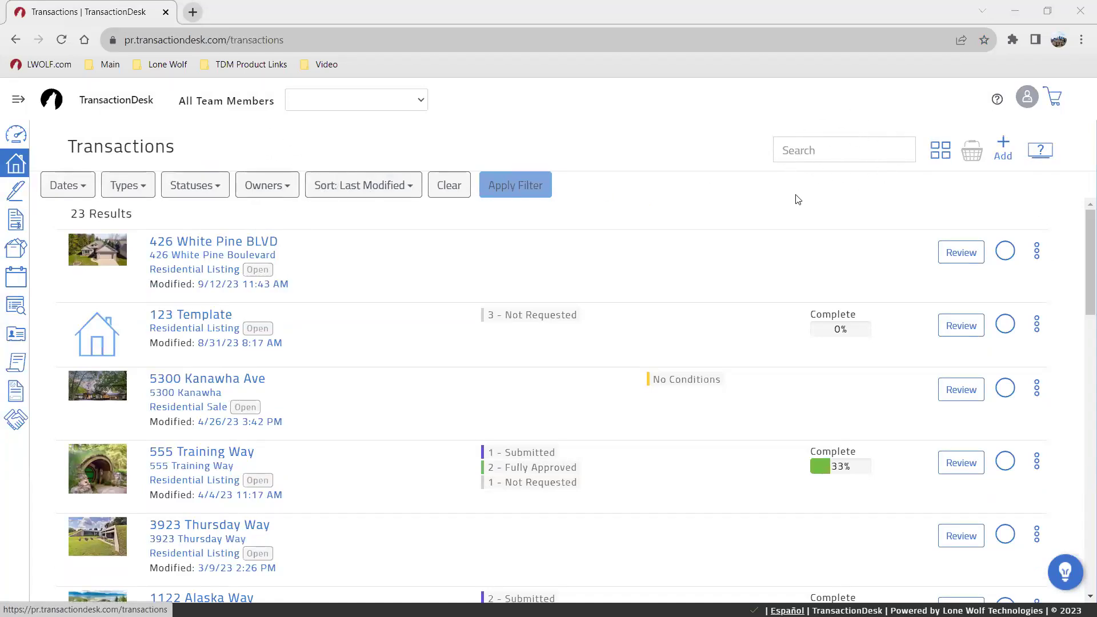
left_click(1004, 141)
left_click(17, 169)
left_click(17, 170)
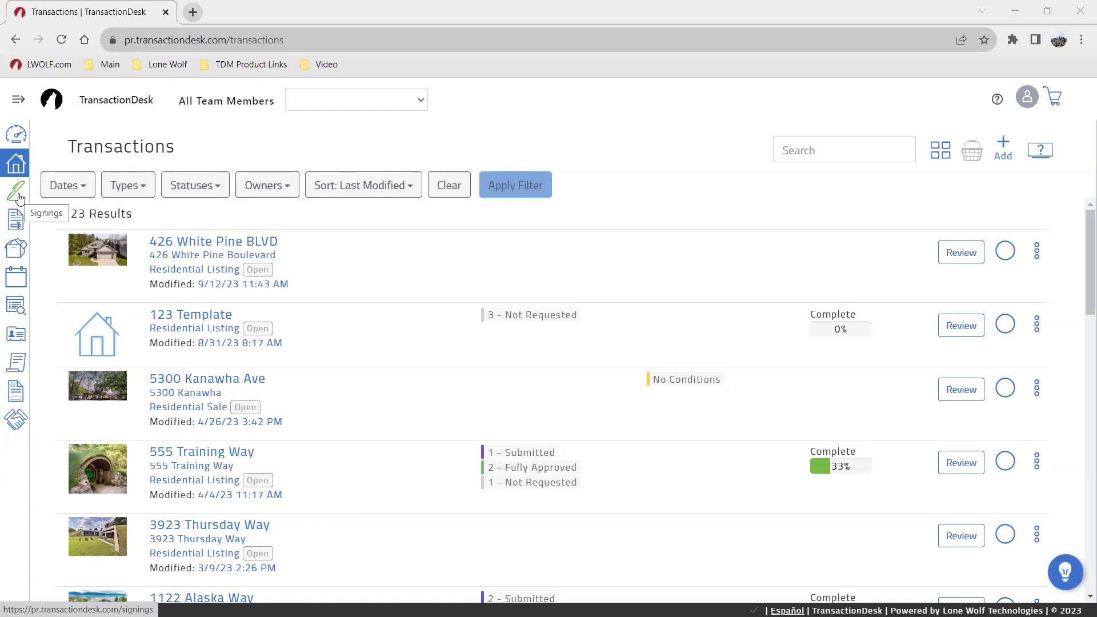
left_click(15, 194)
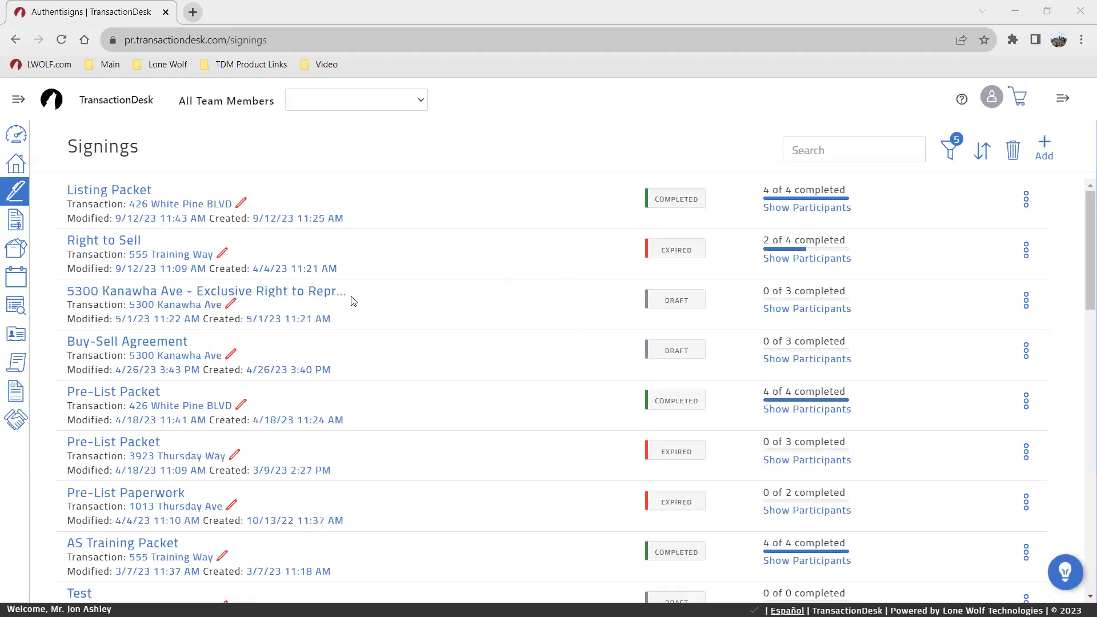
scroll(675, 316, "down", 4)
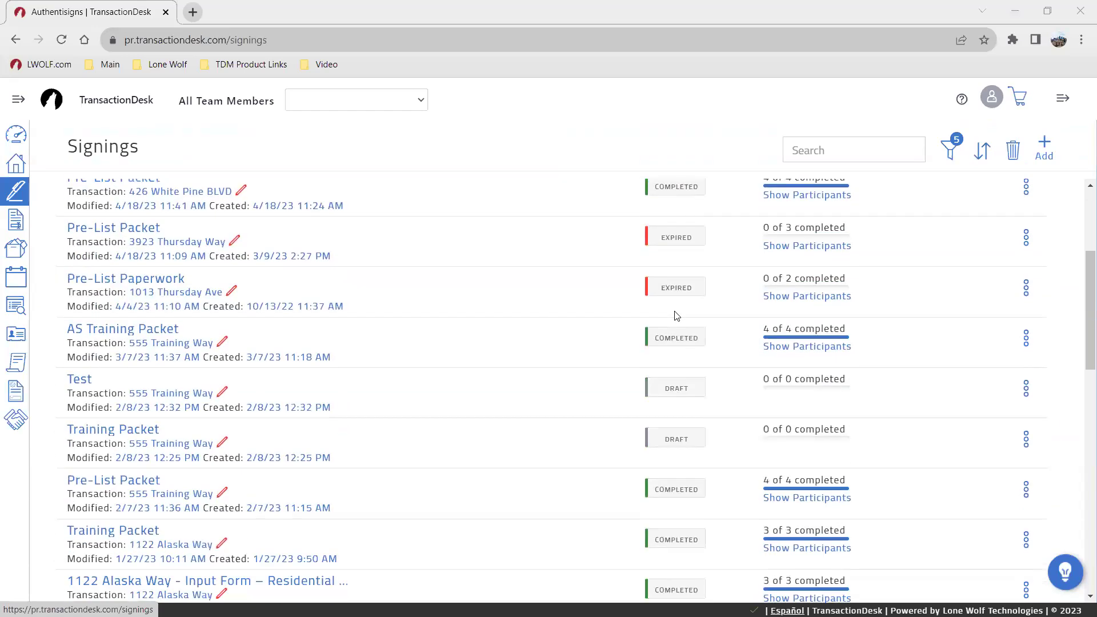
scroll(676, 316, "up", 4)
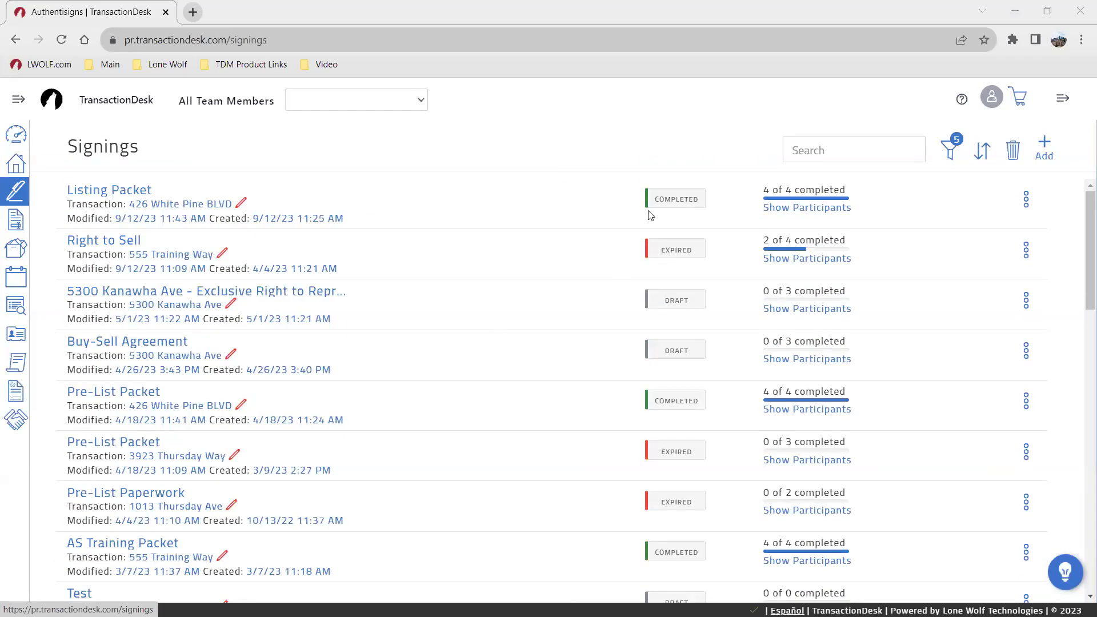
left_click(19, 195)
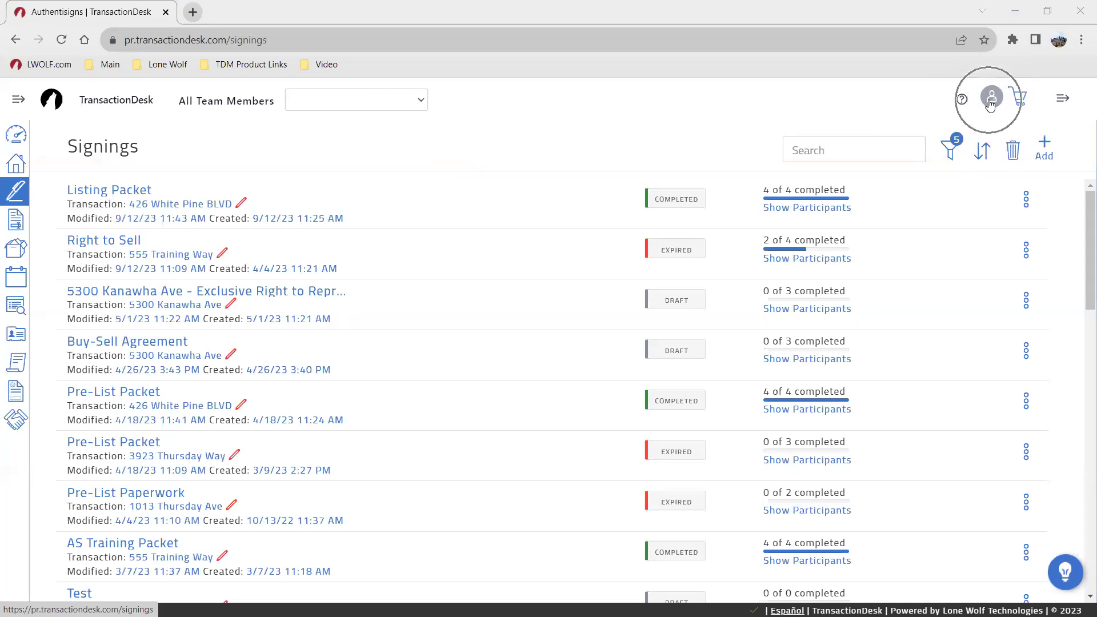
Step: Go to the account's Preferences settings and expand User Information
left_click(990, 104)
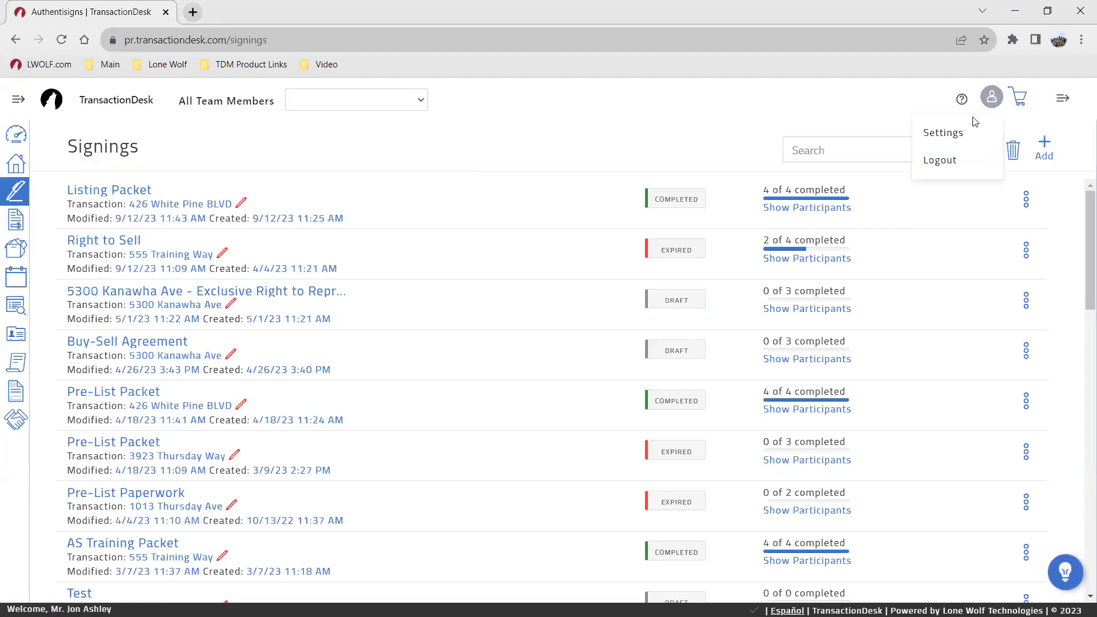
left_click(942, 132)
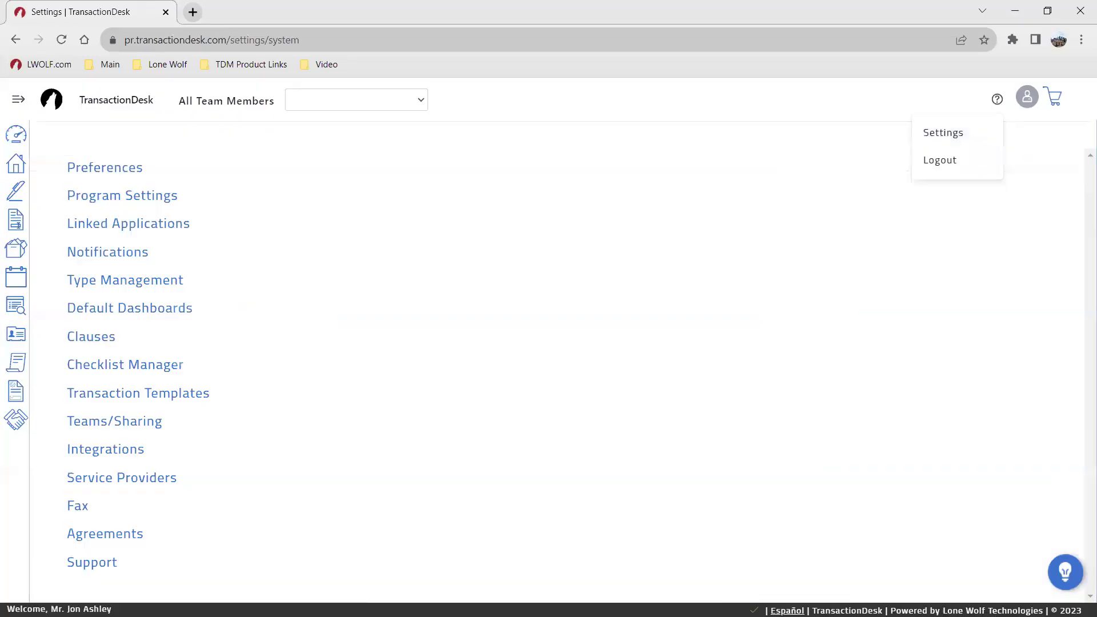
left_click(104, 170)
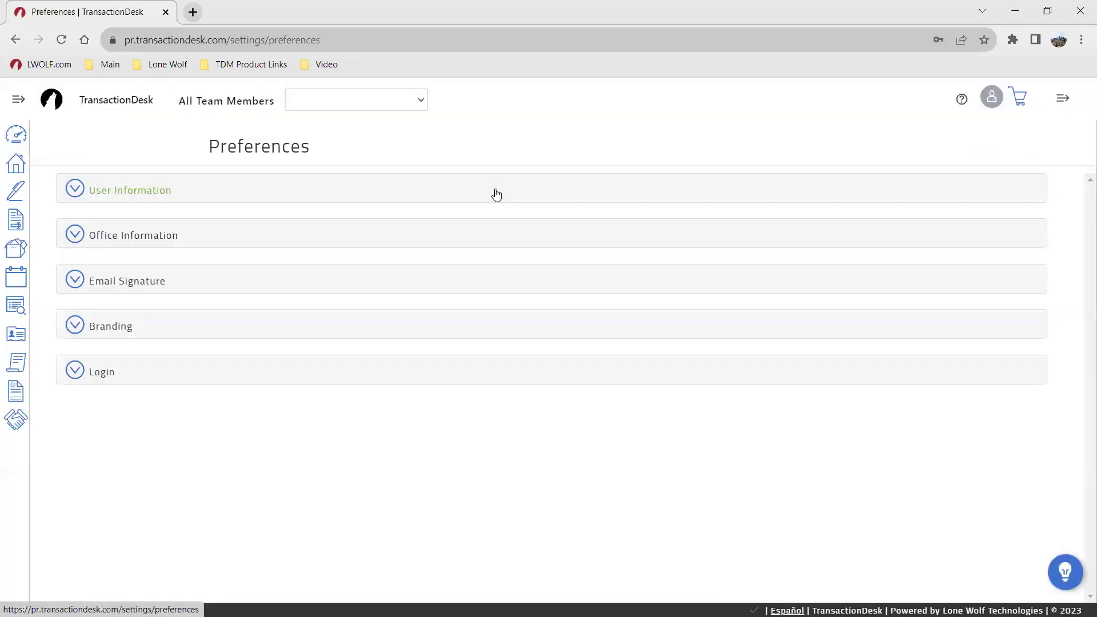
left_click(495, 193)
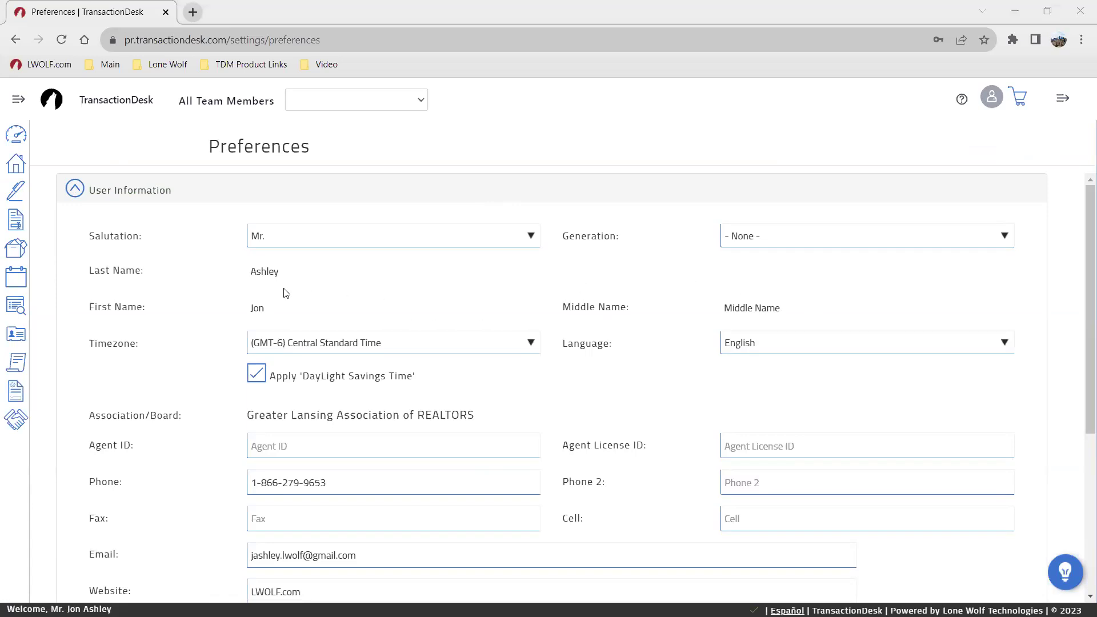
Step: Expand Office Information and Email Signature, and select the saved signature text
scroll(363, 440, "down", 1)
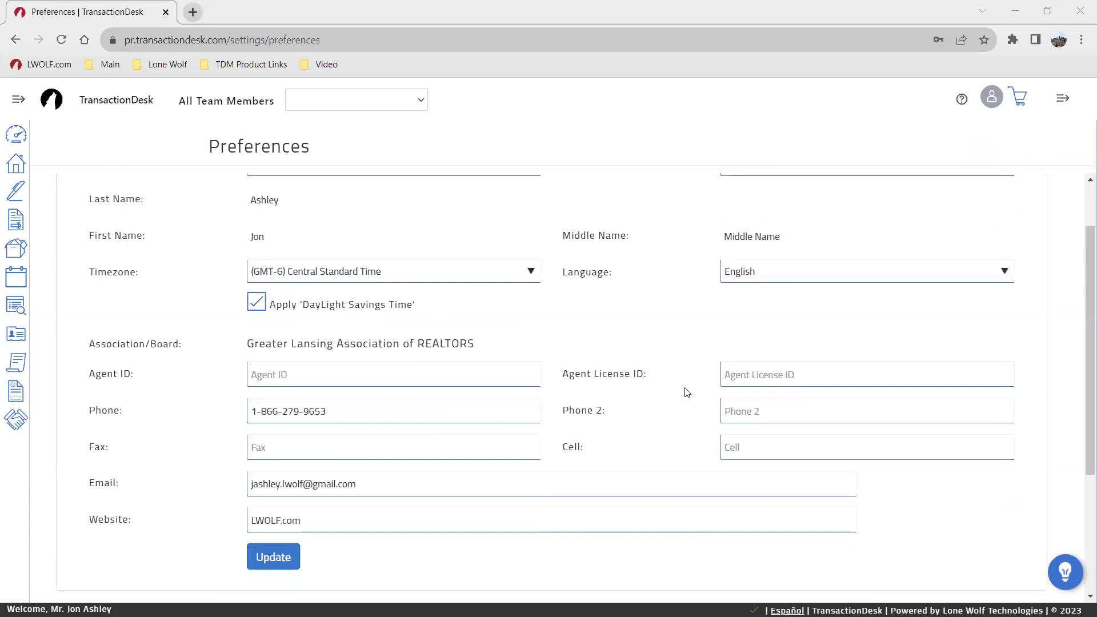
scroll(525, 345, "up", 1)
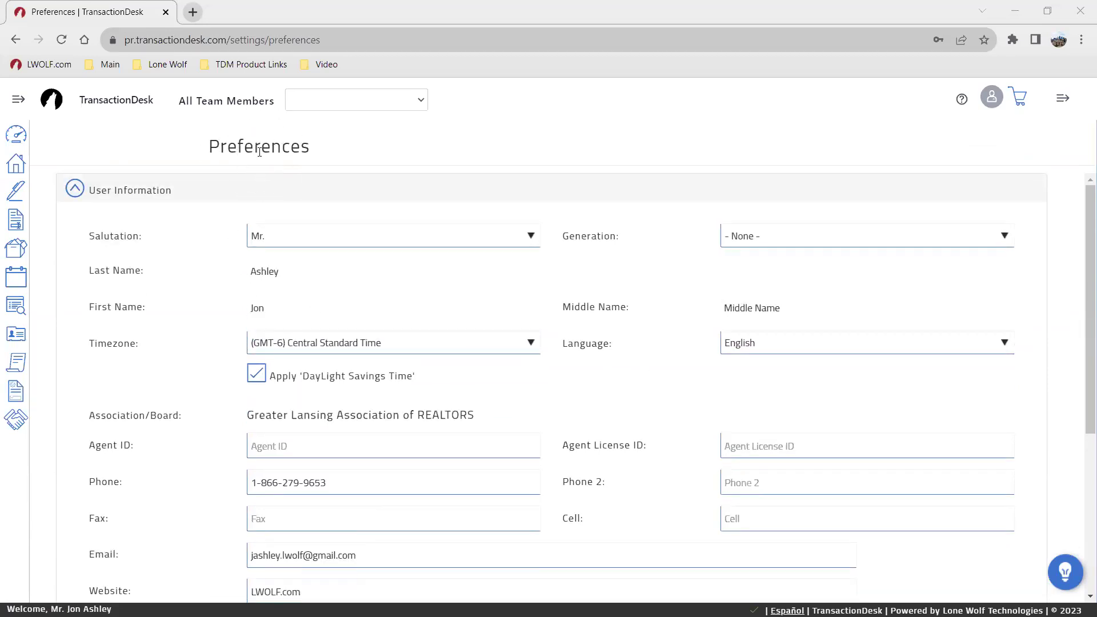
scroll(487, 387, "down", 1)
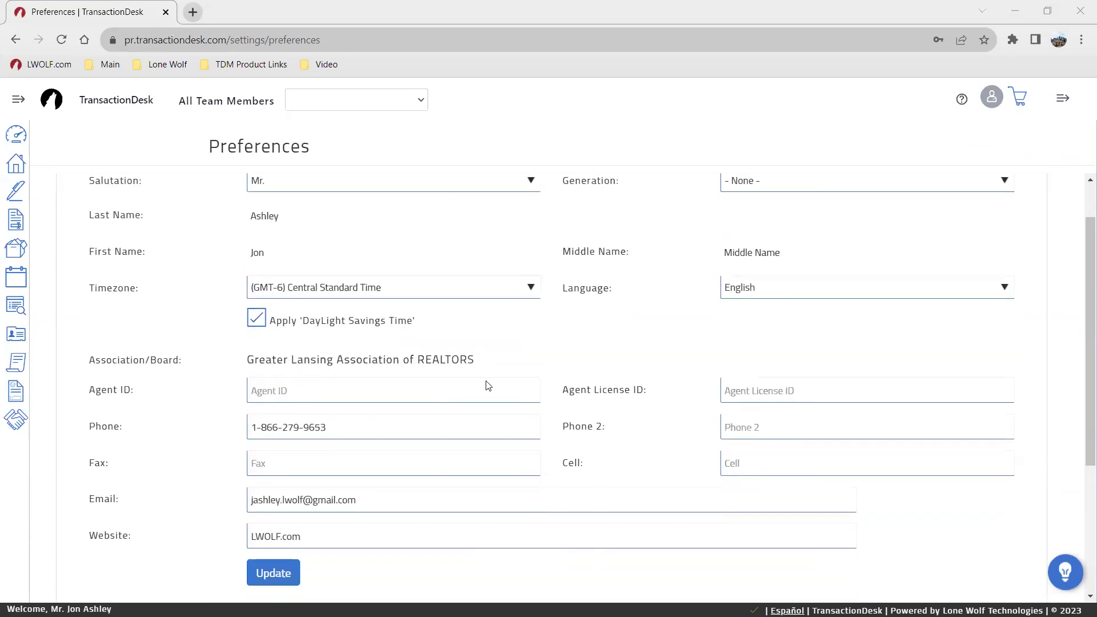
scroll(628, 409, "down", 1)
scroll(627, 407, "down", 2)
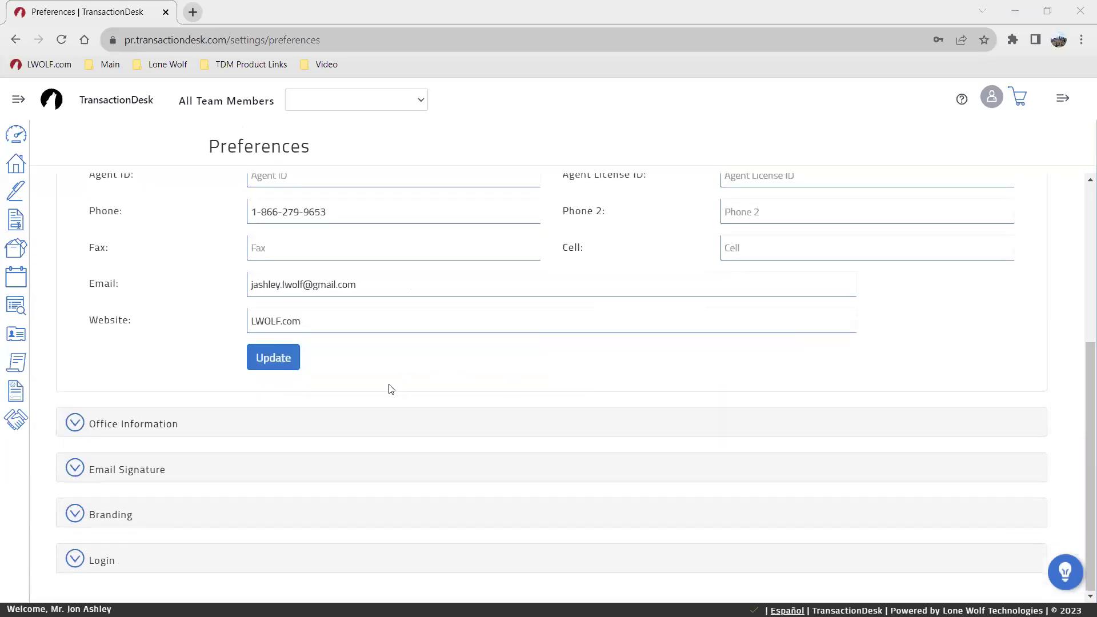
left_click(357, 423)
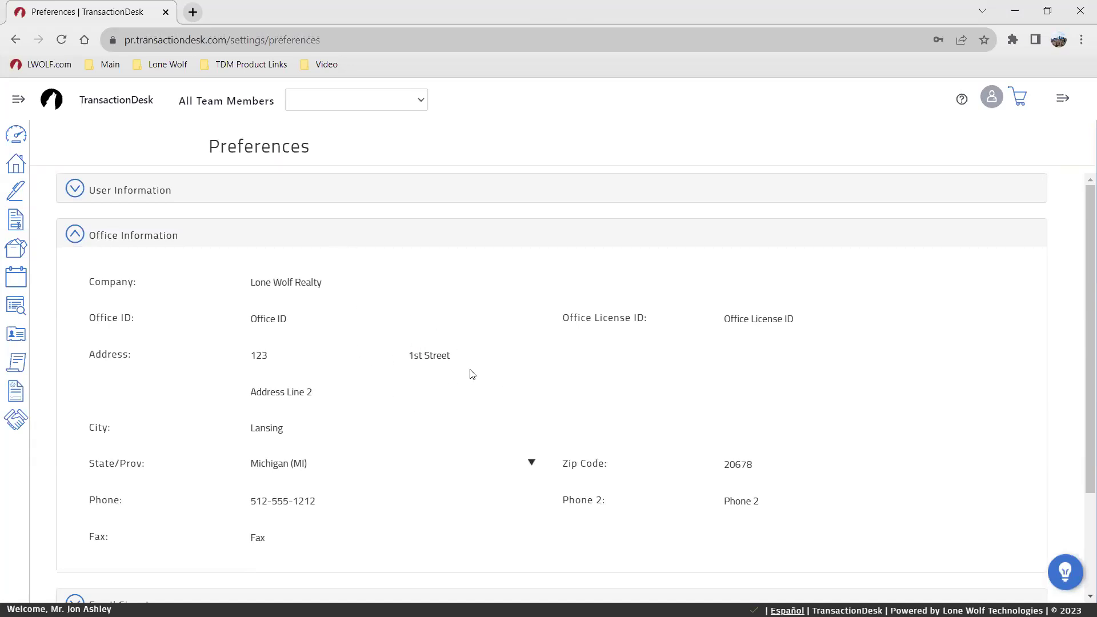
scroll(465, 365, "down", 2)
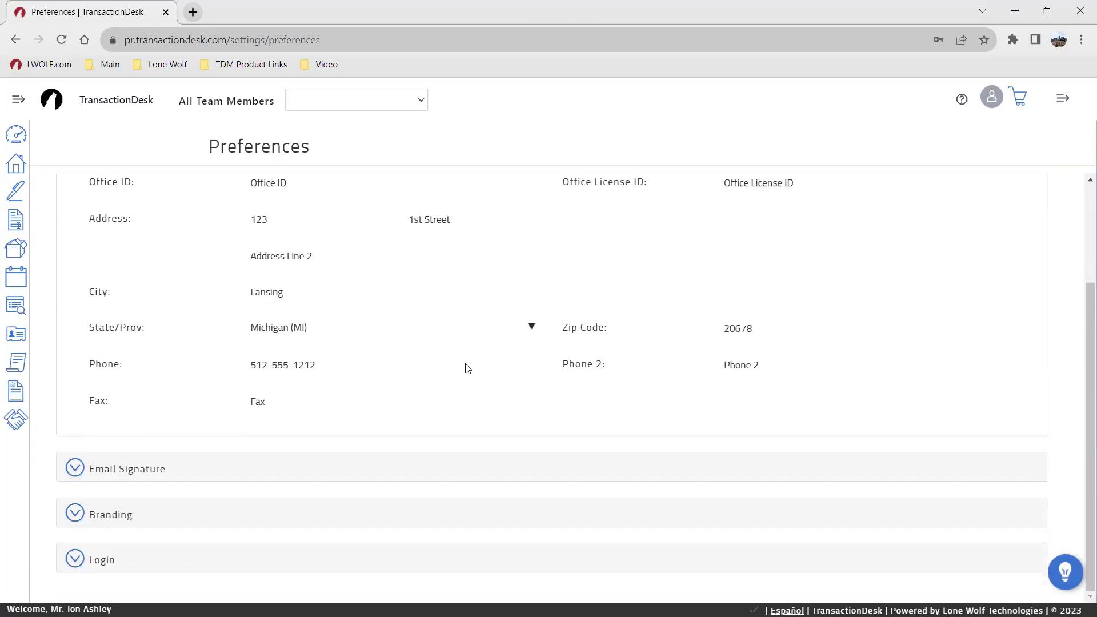
left_click(322, 471)
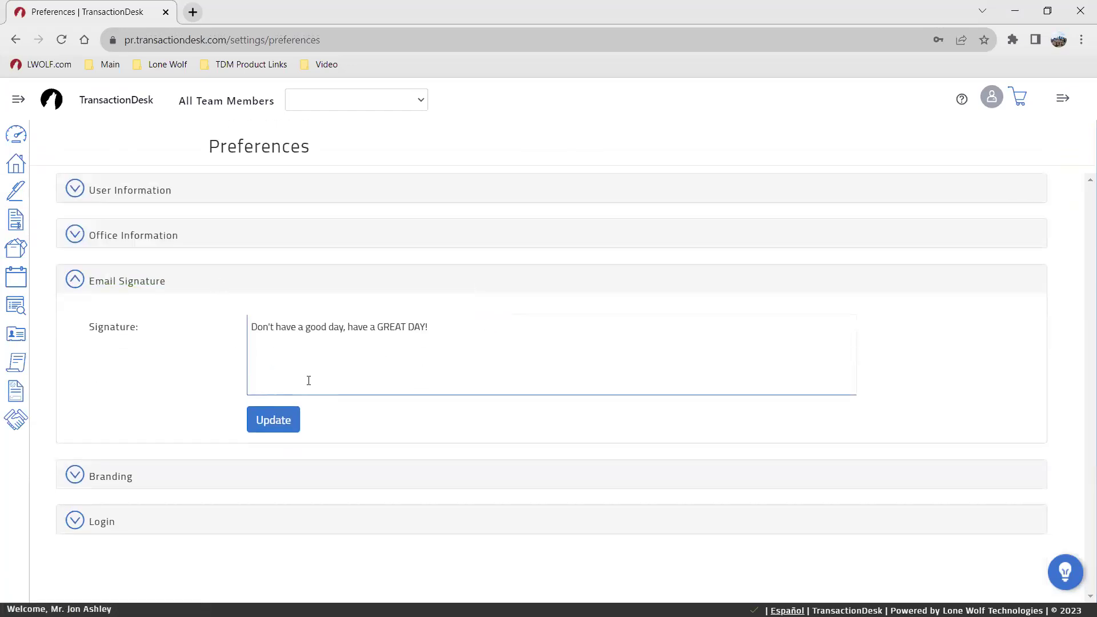
left_click(318, 374)
Step: Expand Branding to review the banner, personal photo and logo, then return to the Transactions list
left_click(379, 477)
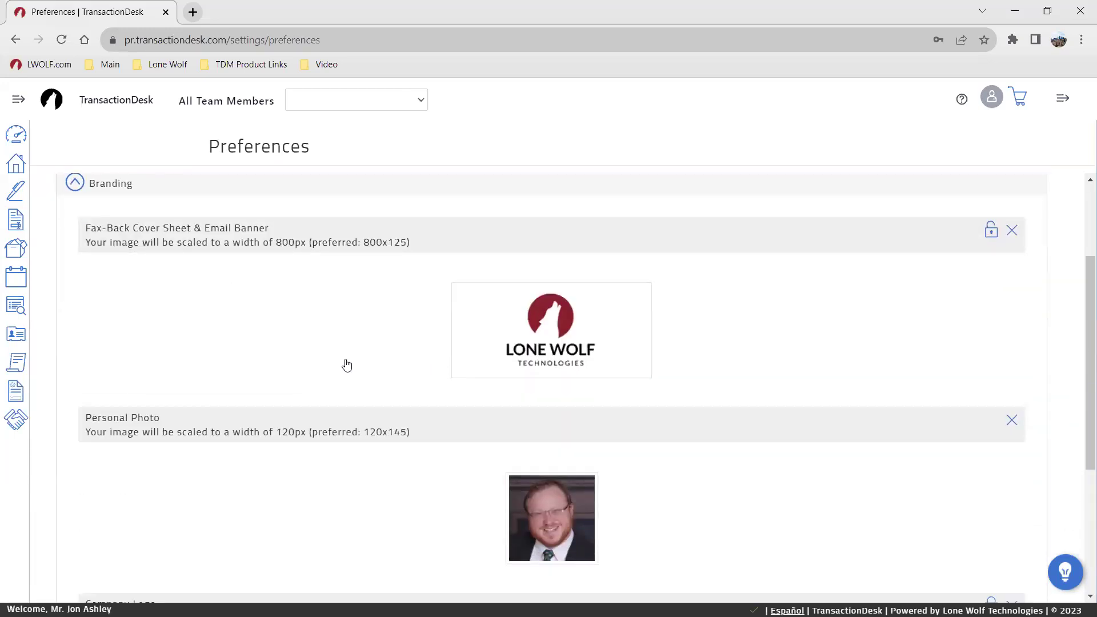
scroll(345, 365, "down", 3)
scroll(366, 365, "up", 1)
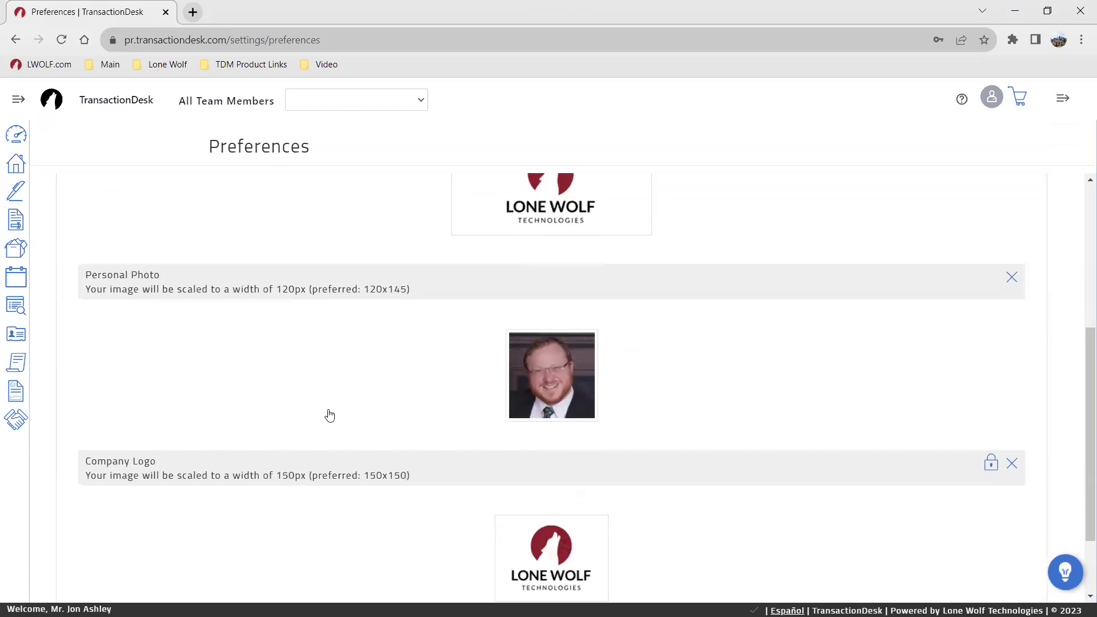
scroll(328, 416, "down", 2)
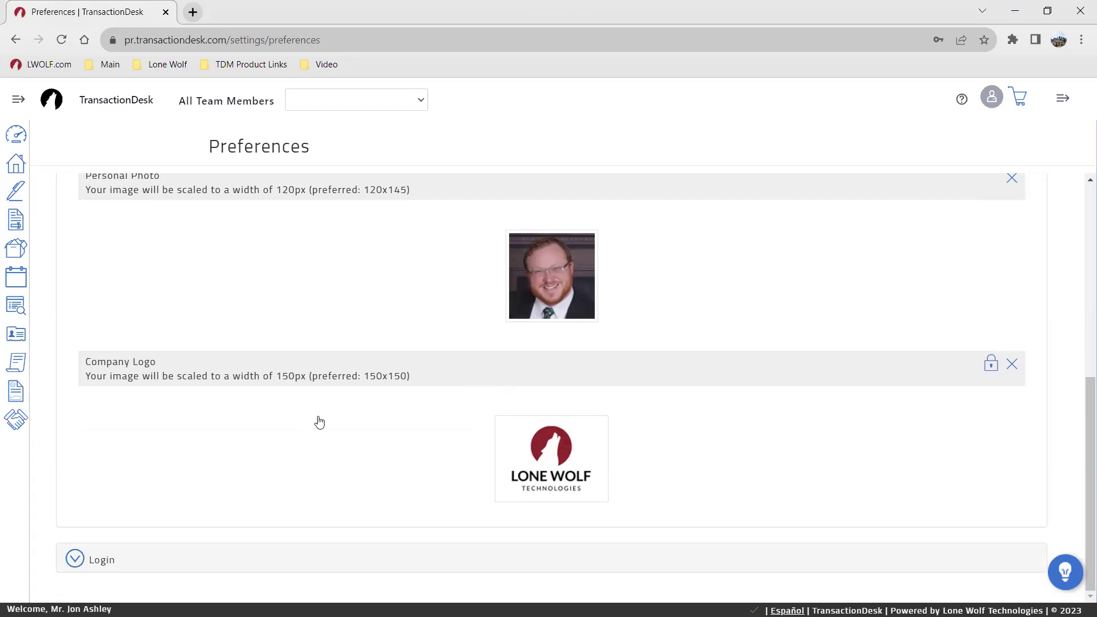
scroll(318, 421, "up", 1)
scroll(362, 389, "down", 1)
scroll(382, 315, "up", 7)
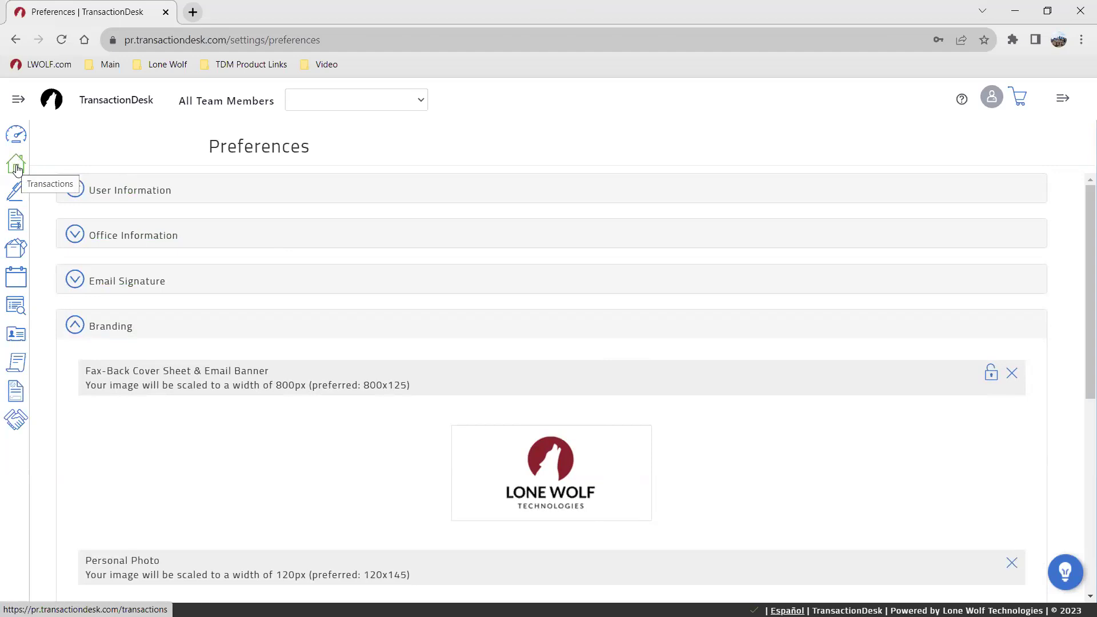
scroll(610, 383, "down", 1)
scroll(610, 384, "up", 1)
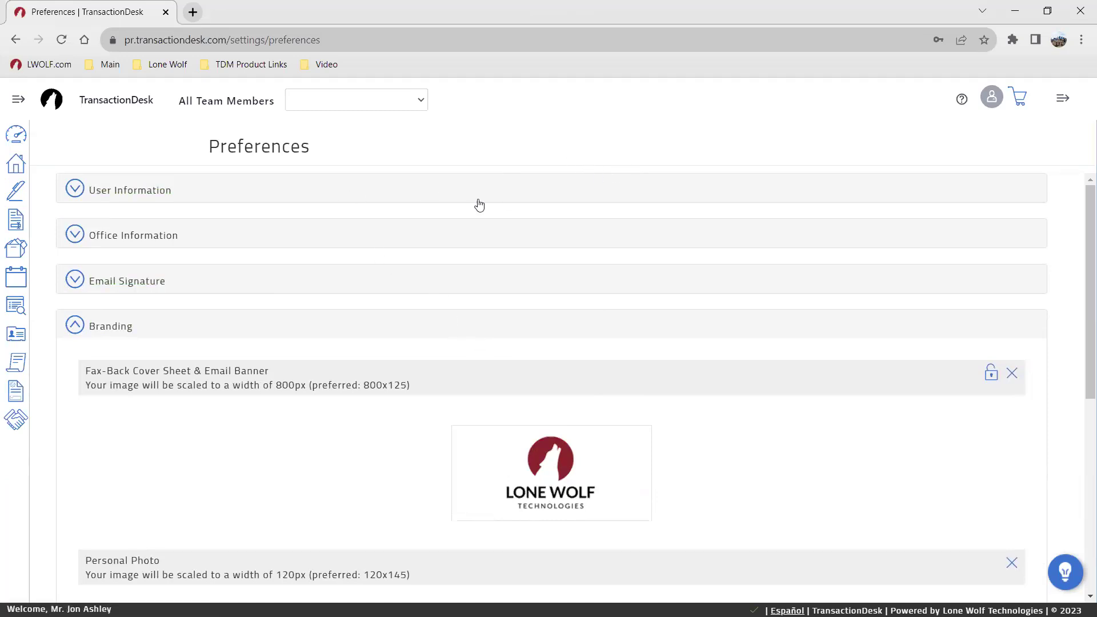
left_click(14, 165)
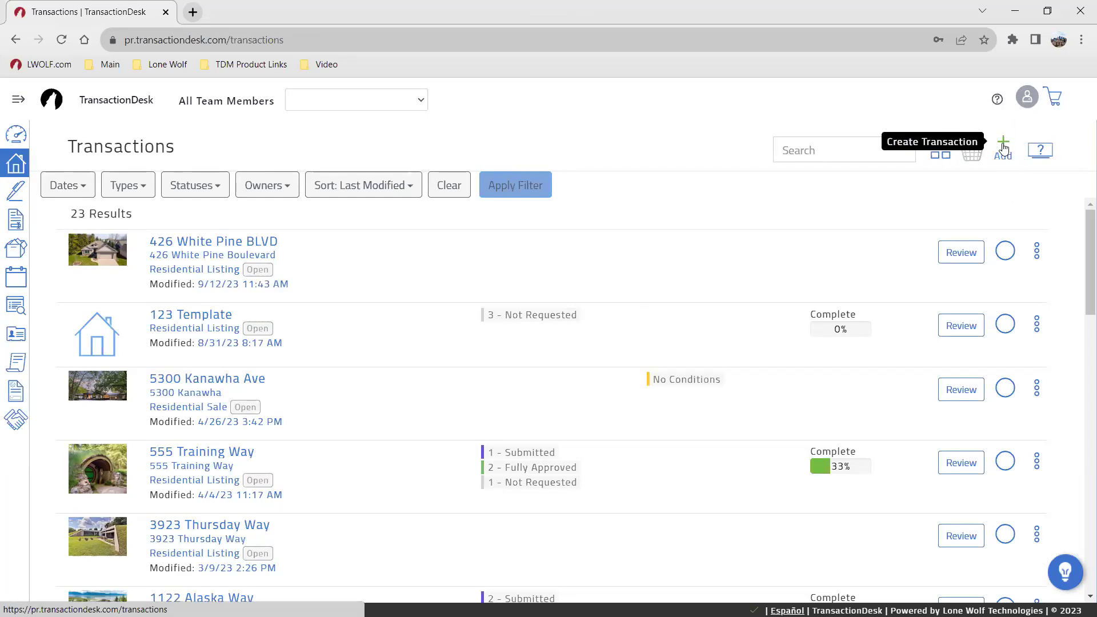
left_click(1004, 148)
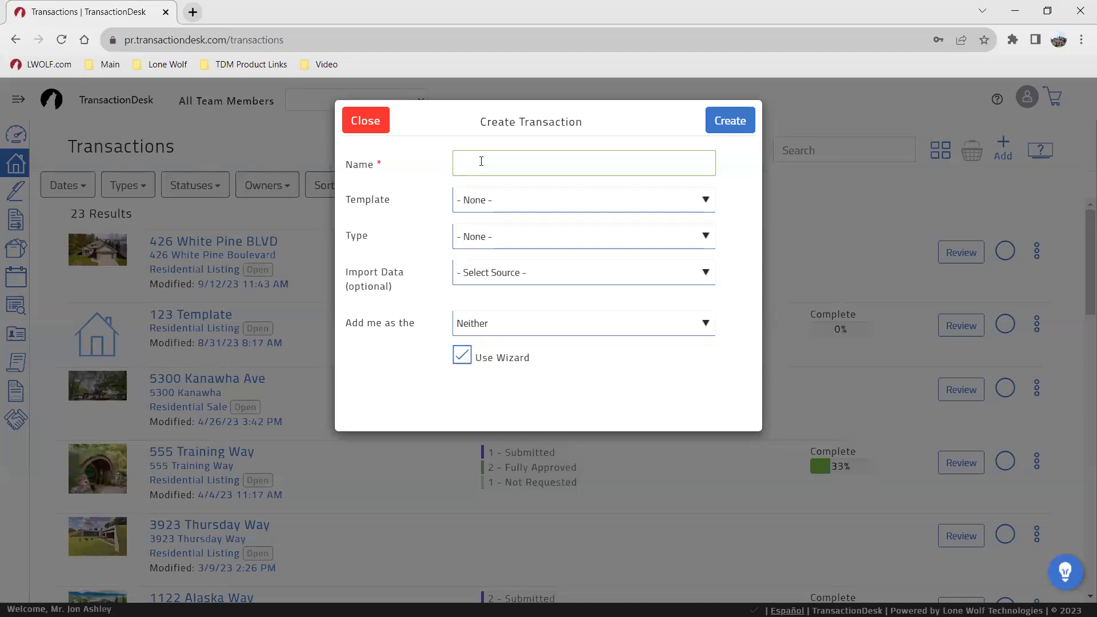
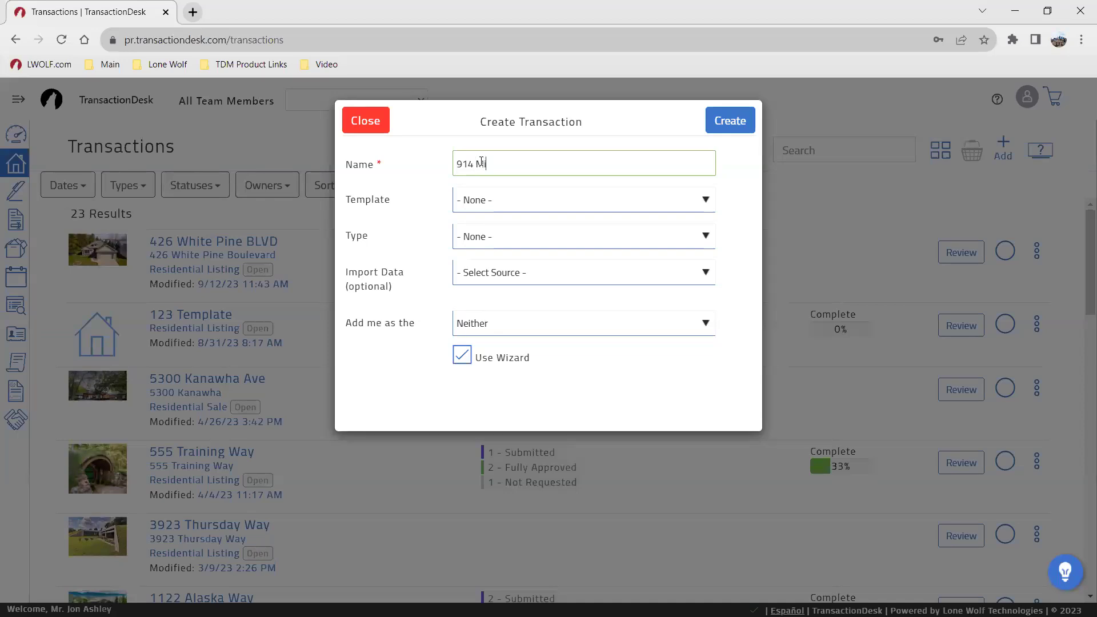
key("Tab")
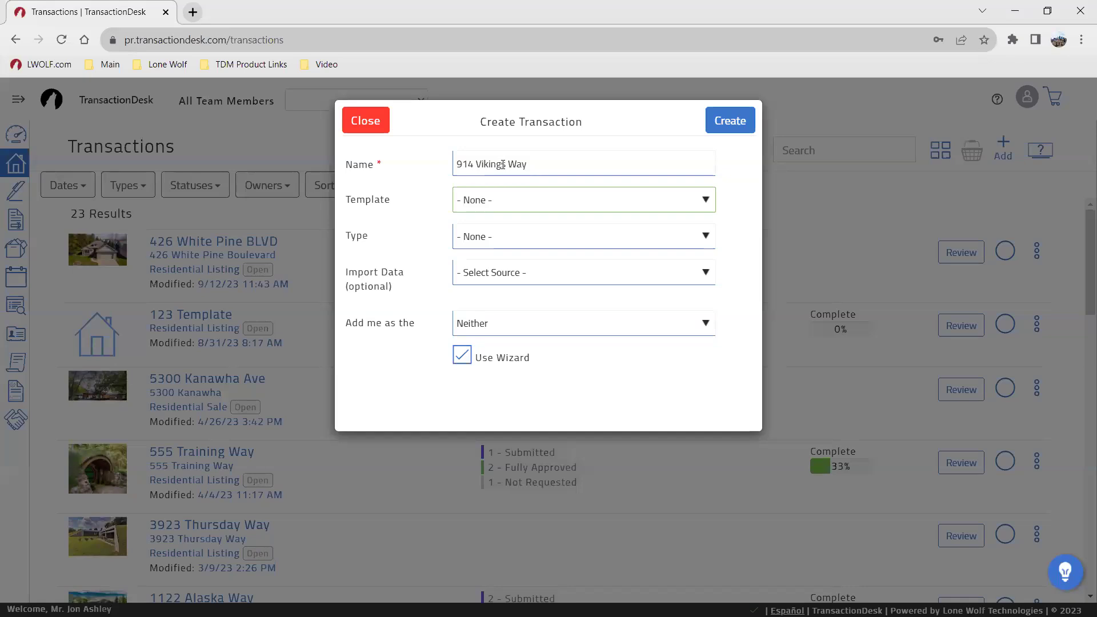
Step: Set the transaction type to Residential Listing and leave the template at None
left_click(474, 237)
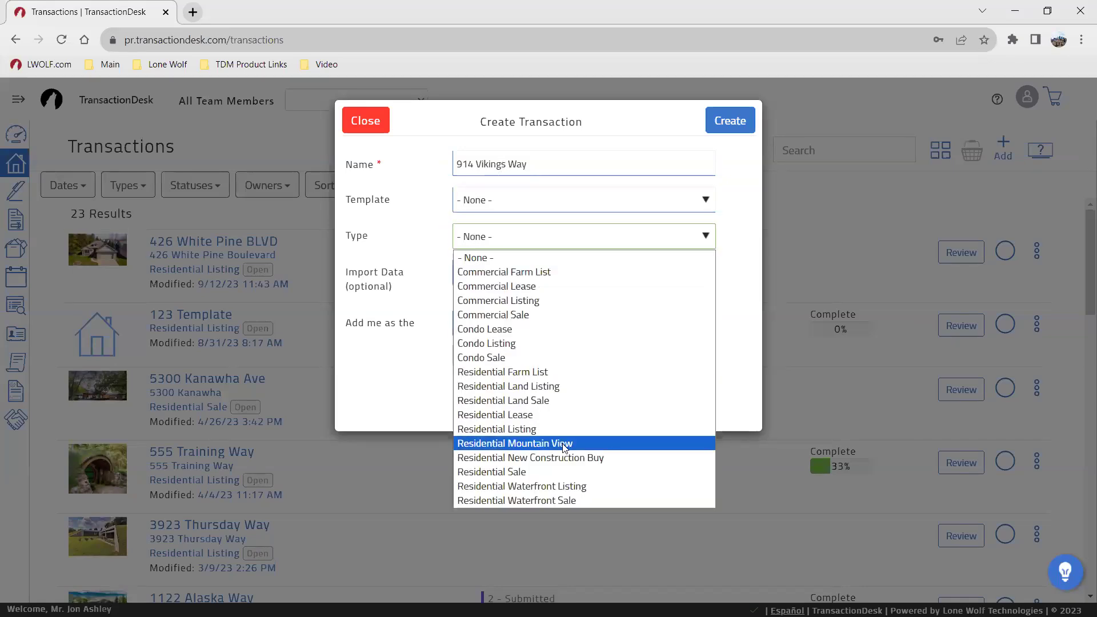
left_click(531, 431)
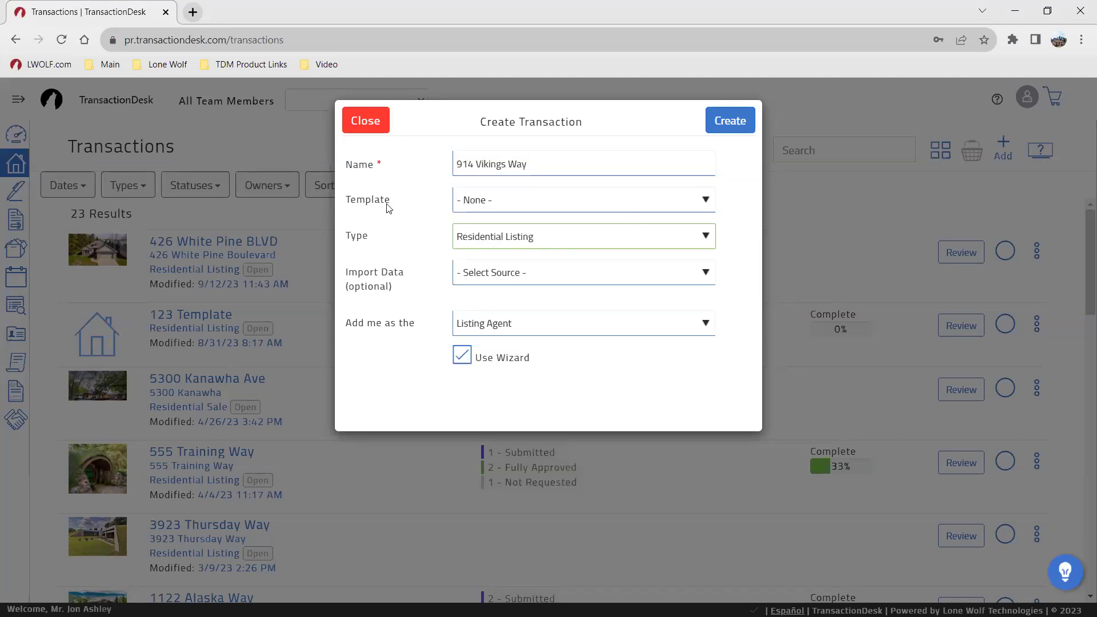
left_click(465, 209)
left_click(441, 220)
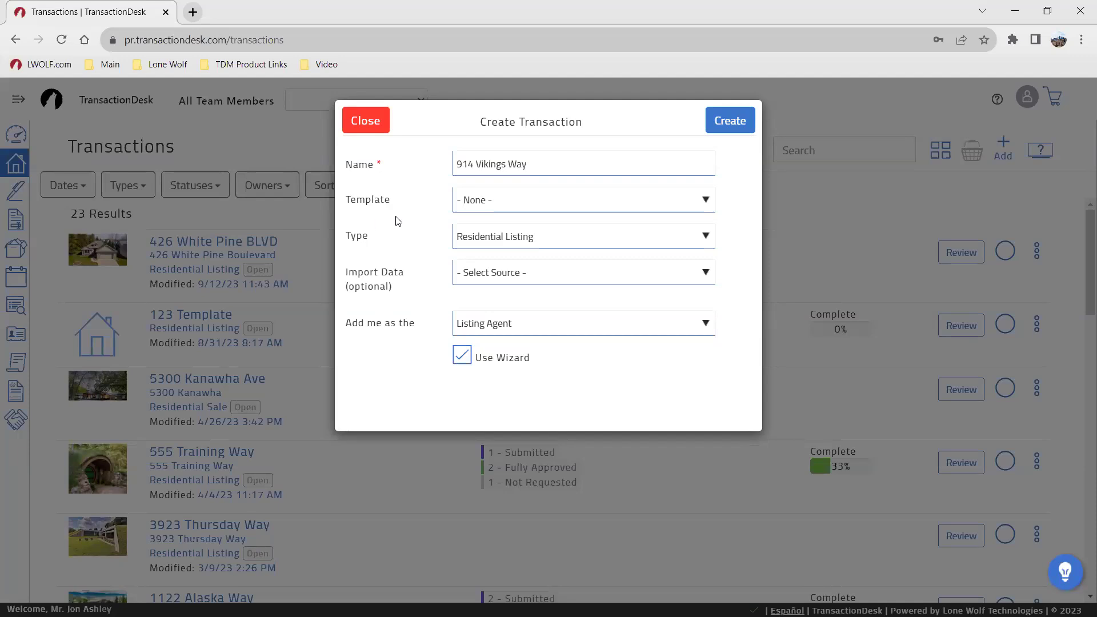
left_click(468, 200)
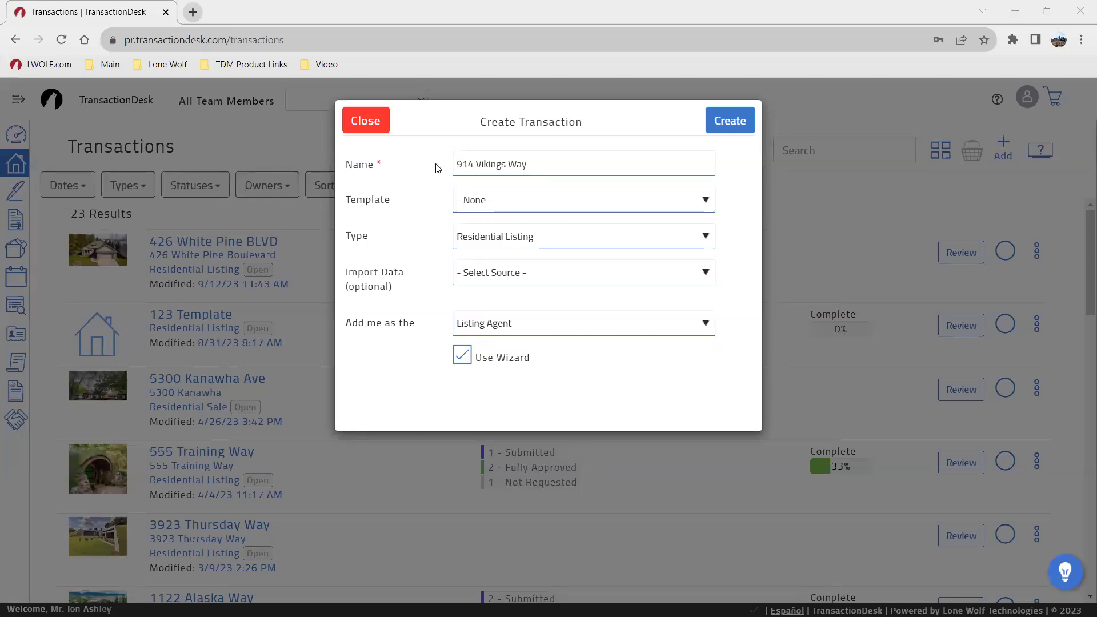
Step: Keep no template, and reset Import Data to Select Source after trying Greater Lansing MLS
left_click(531, 209)
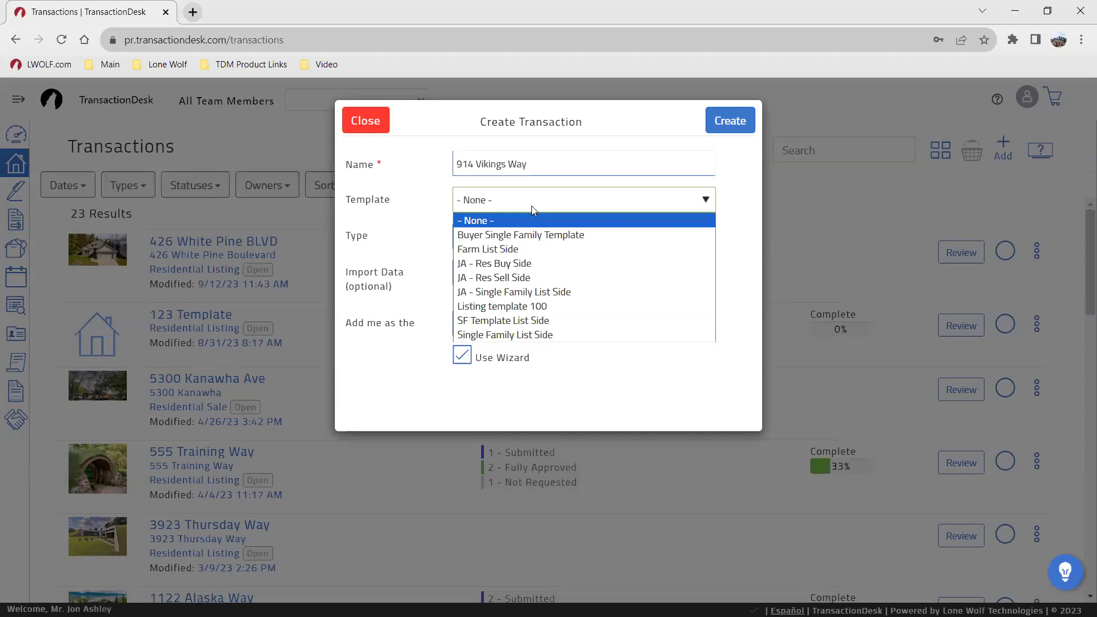
left_click(417, 201)
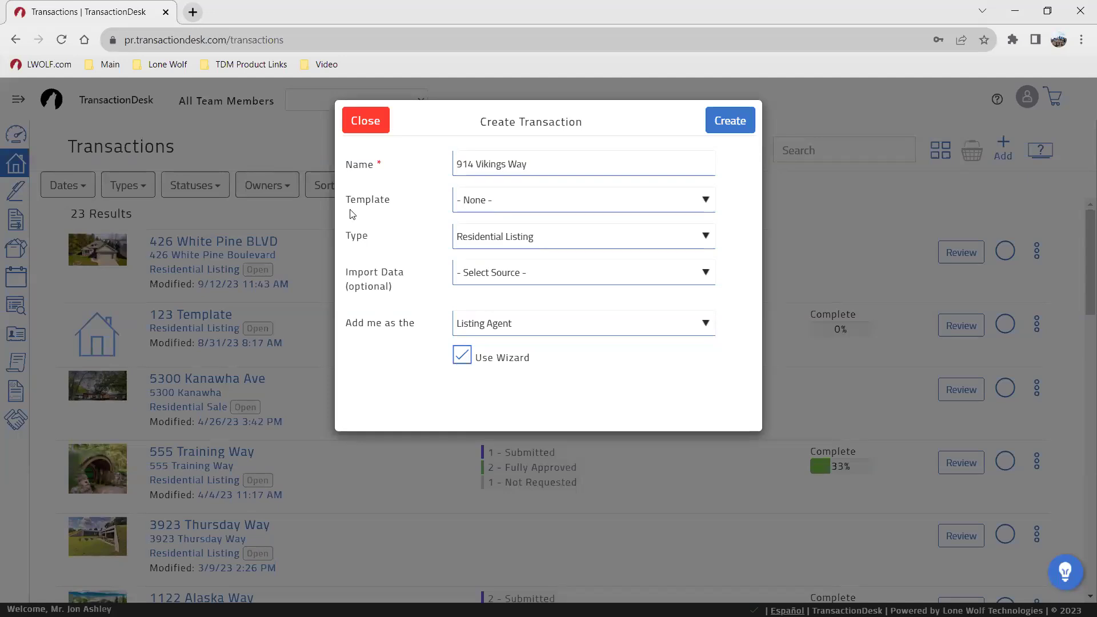
left_click(509, 278)
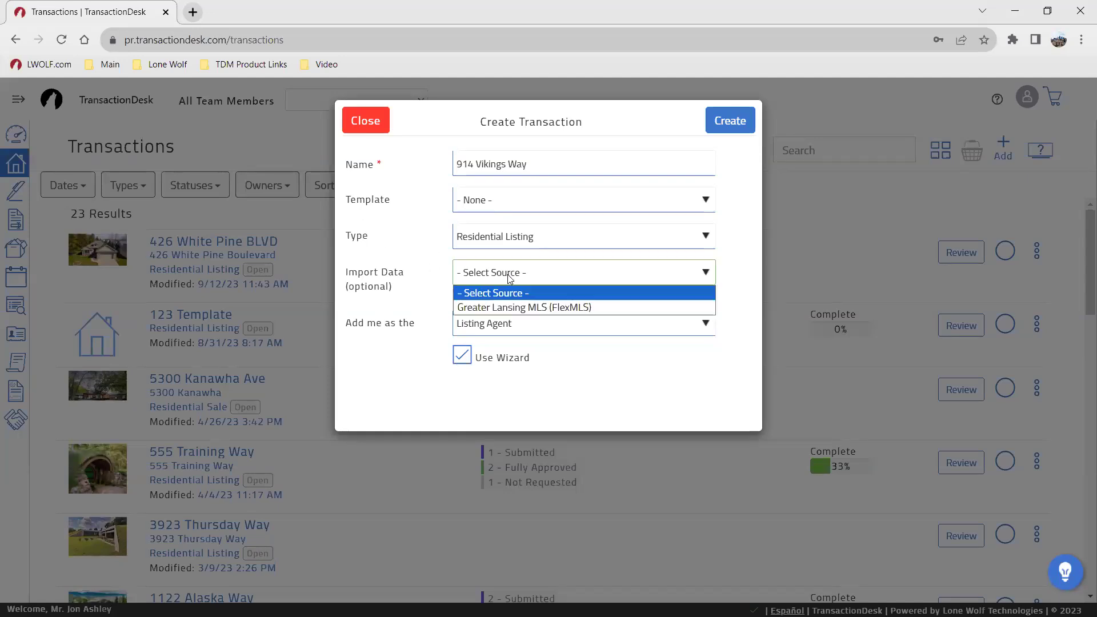
left_click(515, 306)
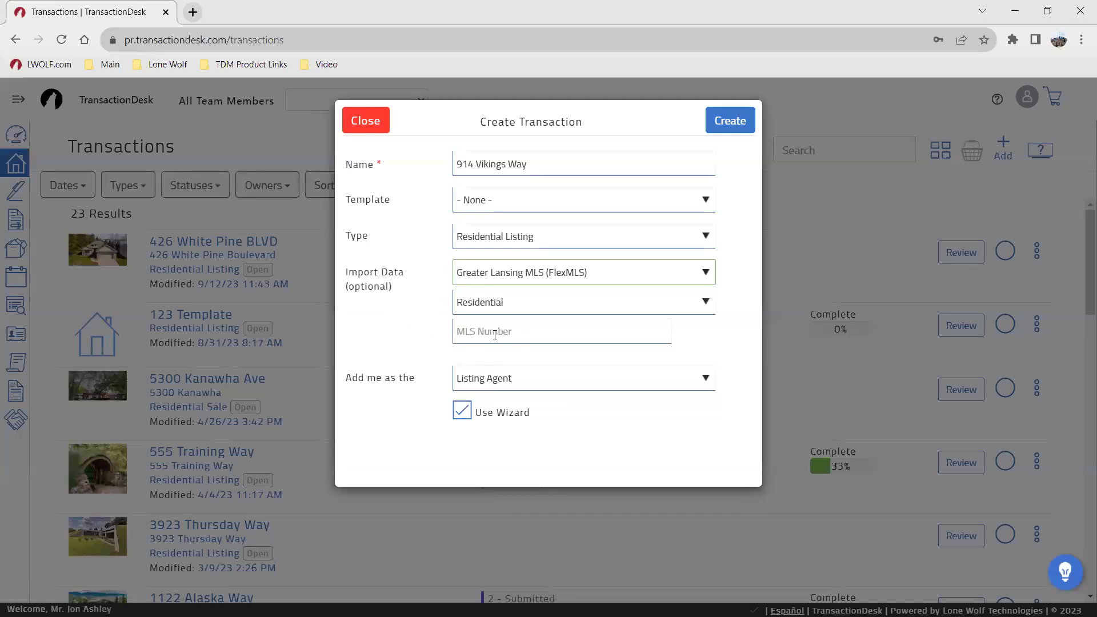
left_click(468, 276)
left_click(464, 292)
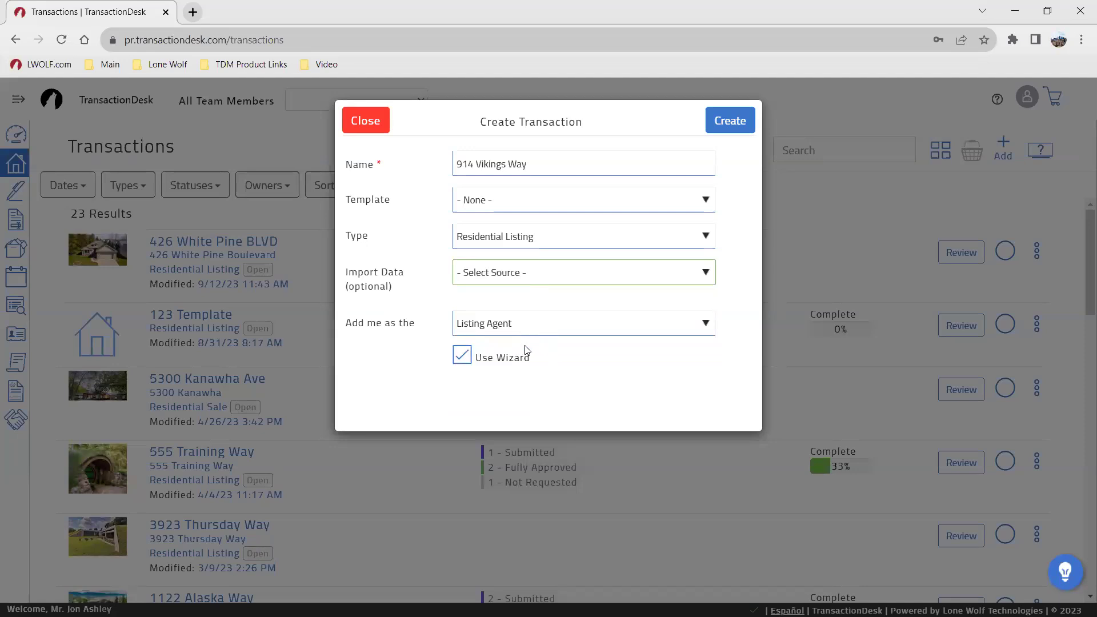
left_click(502, 368)
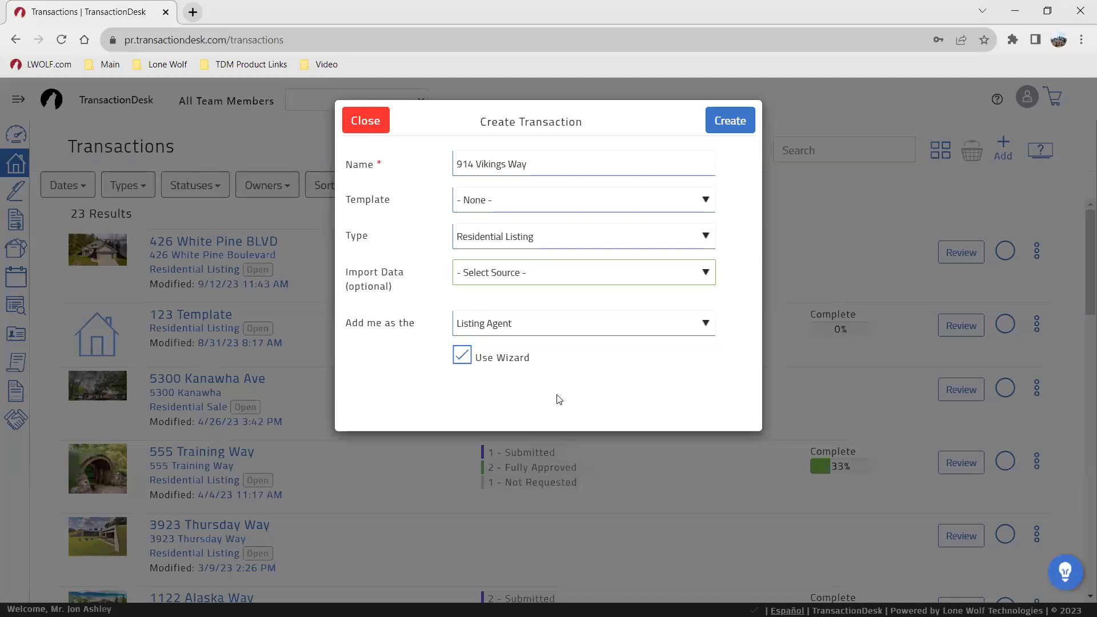
key("ctrl")
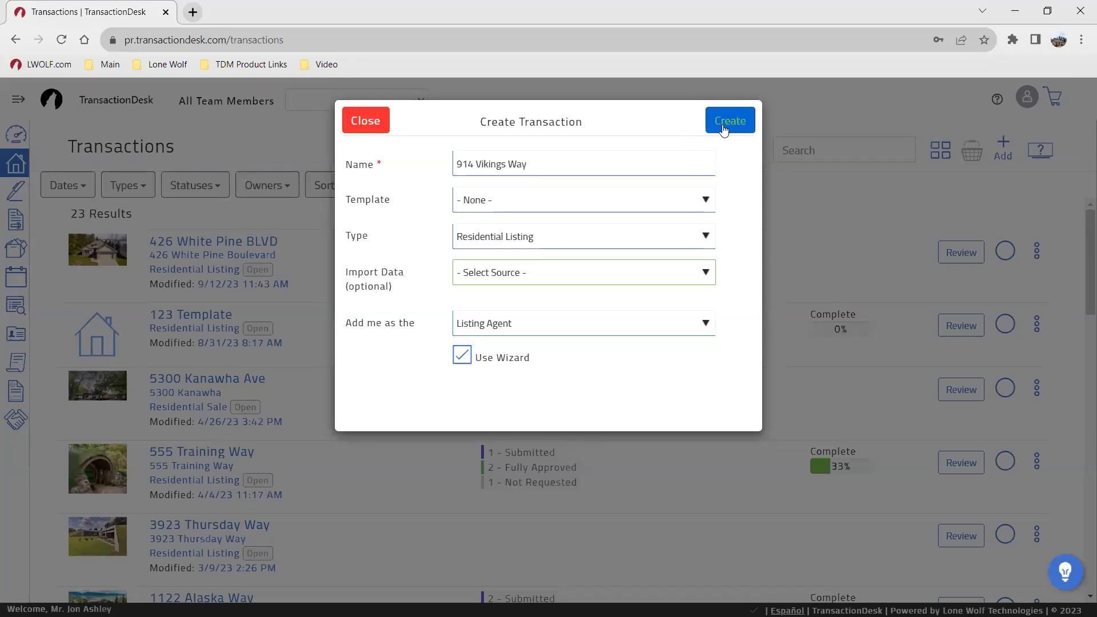
left_click(722, 128)
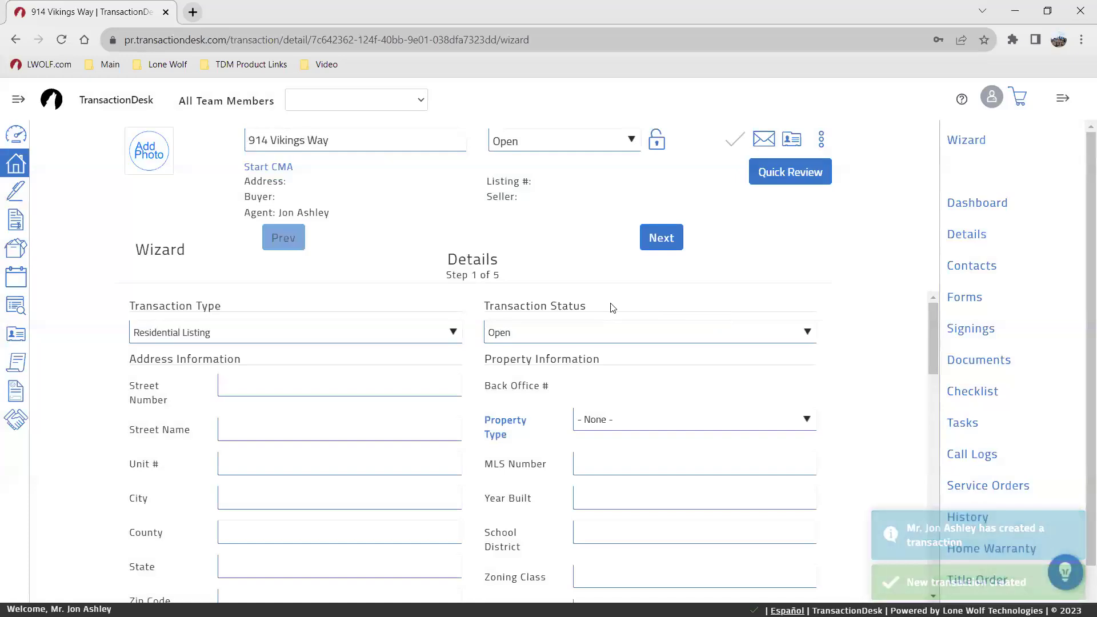
left_click(351, 375)
key("Tab")
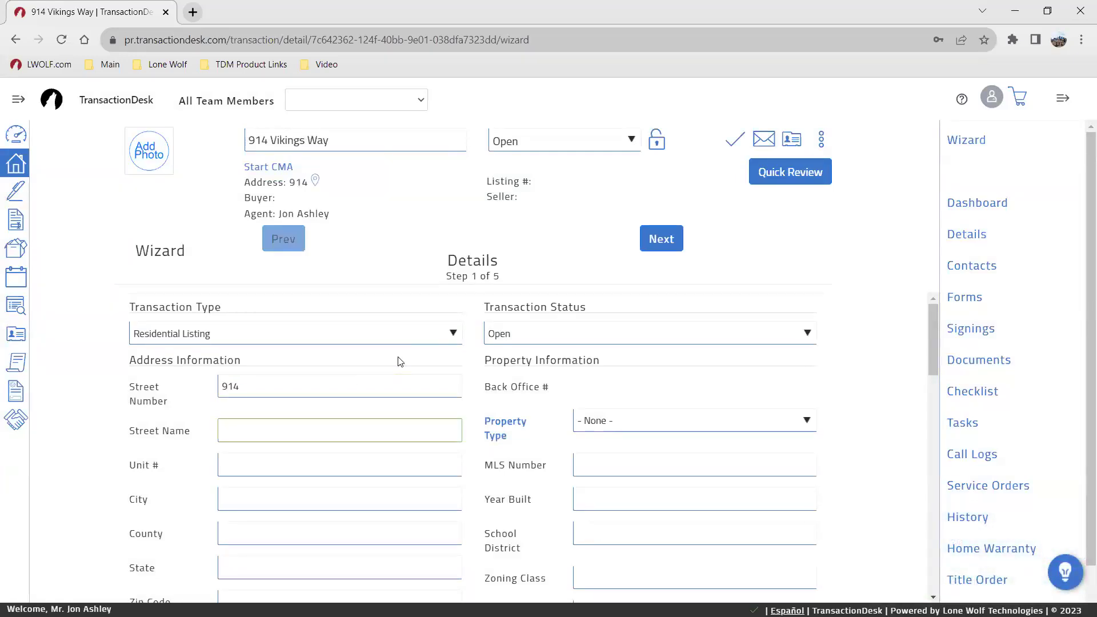
key("Tab")
key("Tab")
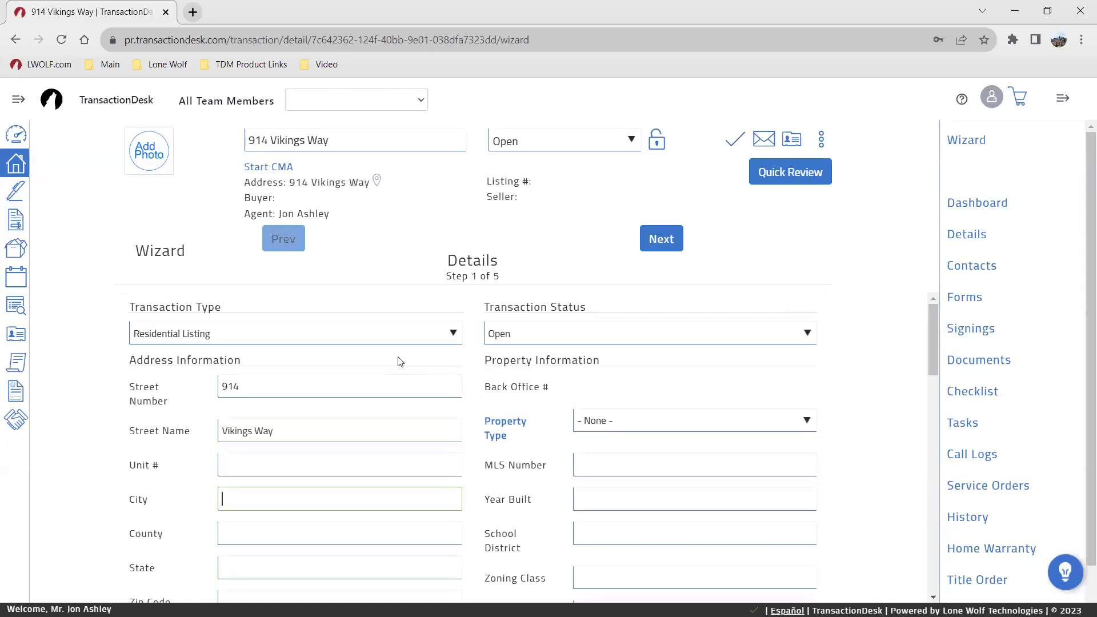
key("Tab")
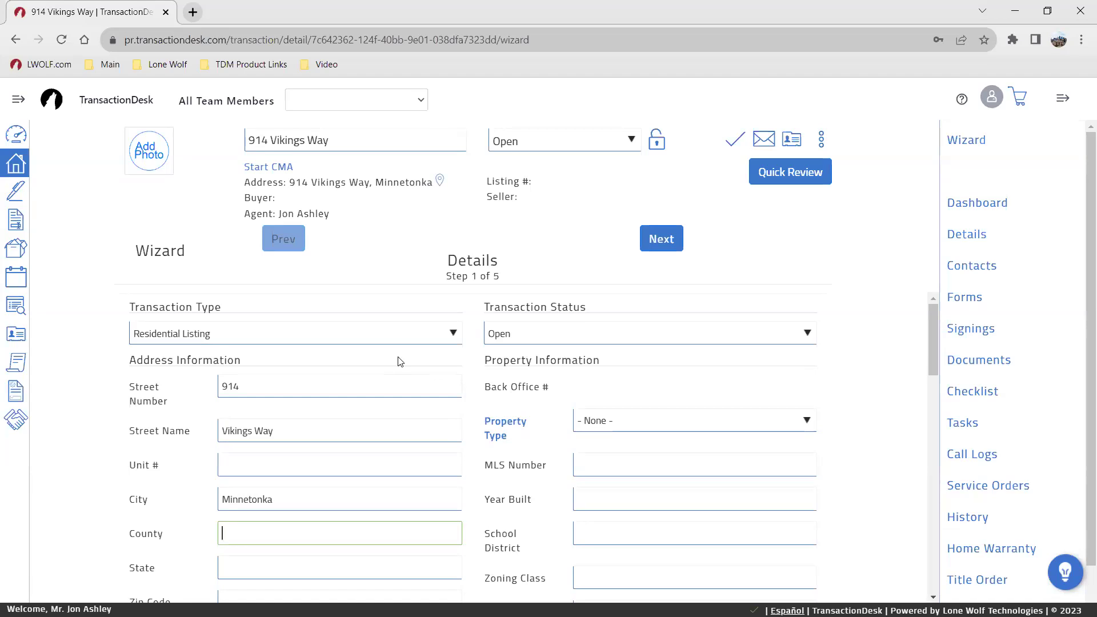
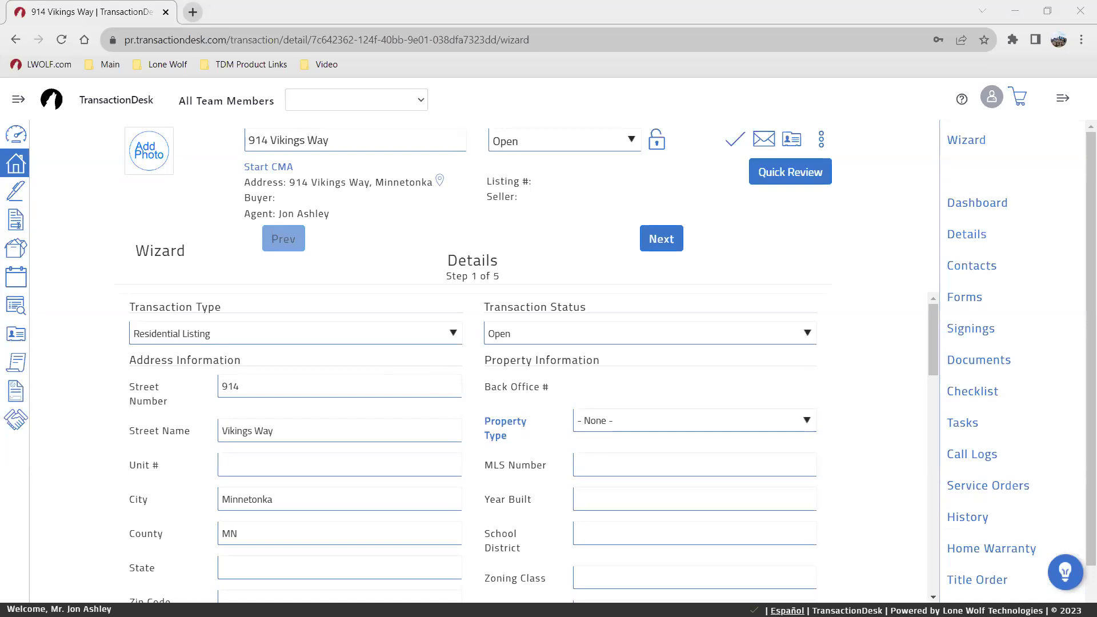
Step: Set the property type to RESIDENTIAL and Year Built to 1963
scroll(482, 461, "down", 1)
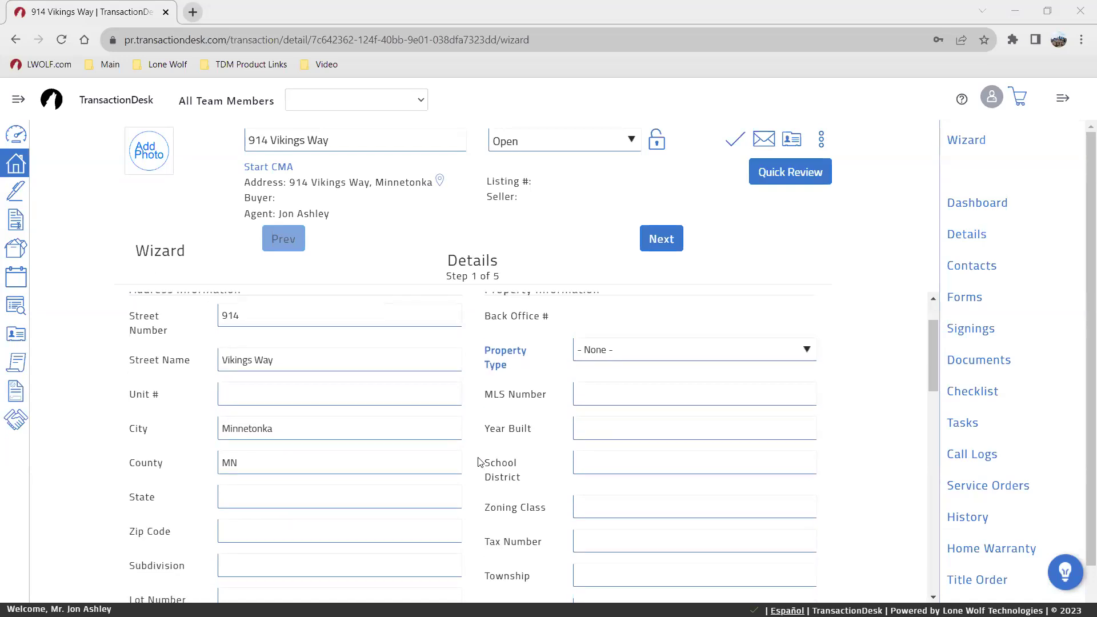
left_click(595, 349)
left_click(607, 398)
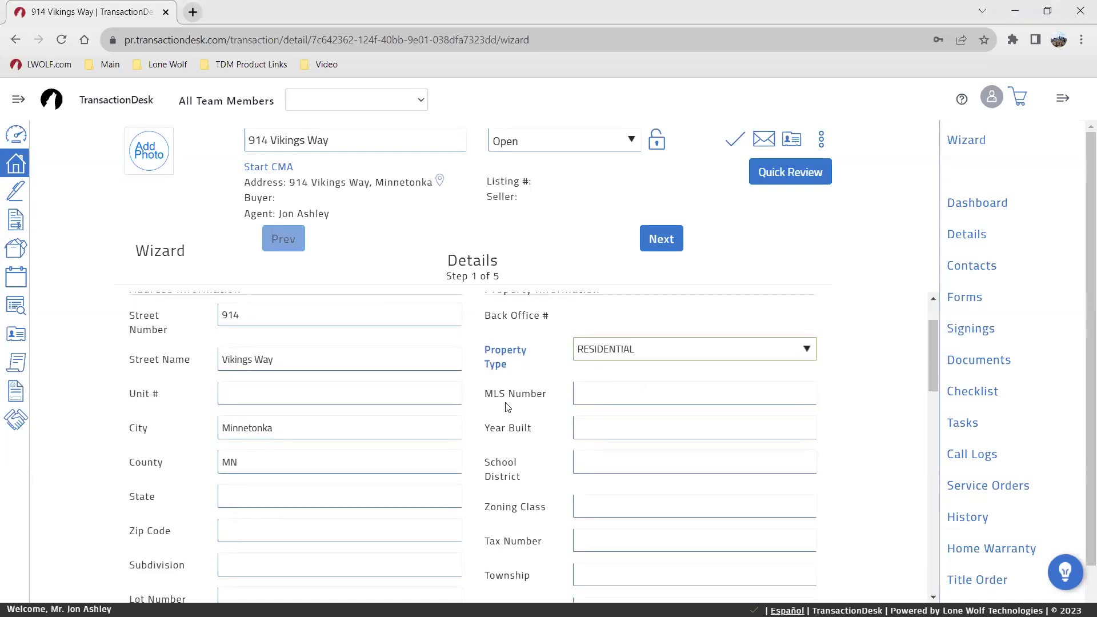
scroll(573, 395, "up", 1)
scroll(574, 451, "down", 2)
left_click(581, 353)
type("1963")
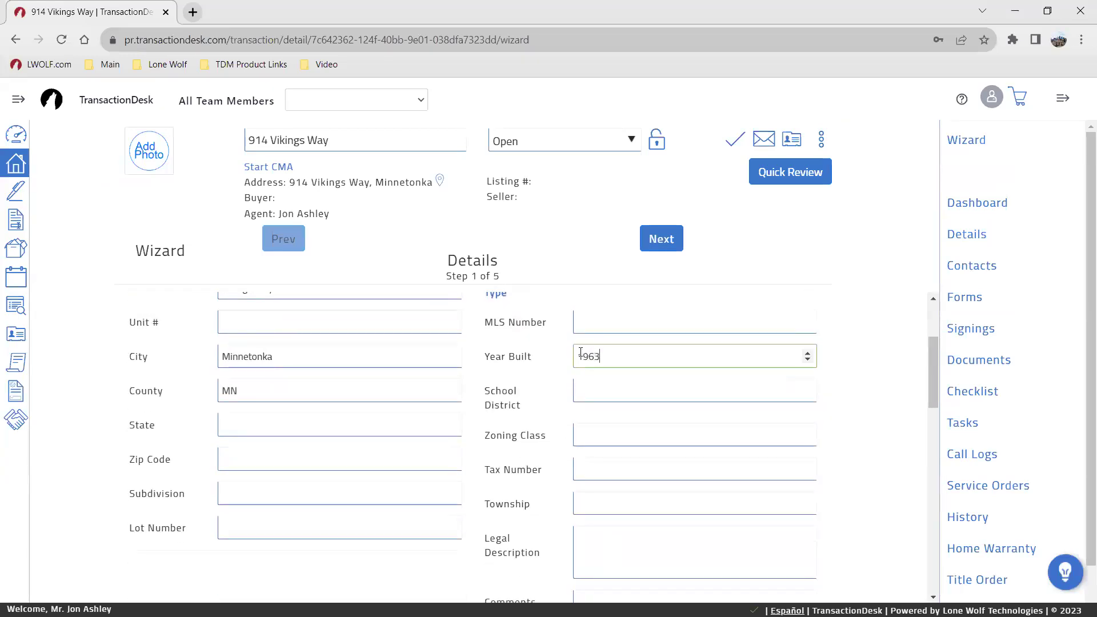
left_click(353, 448)
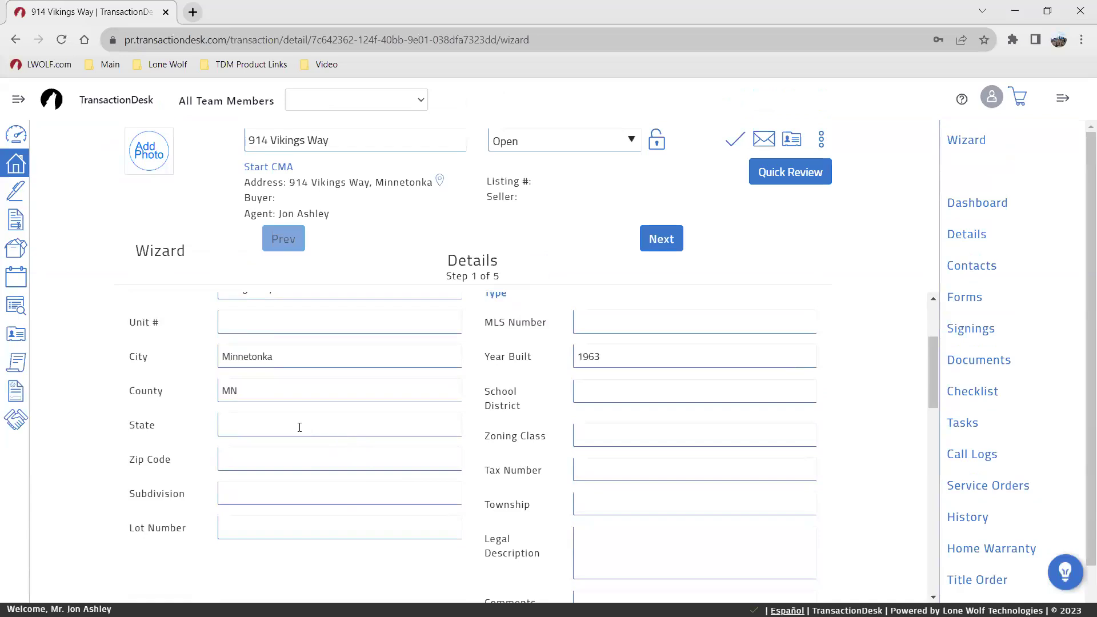
Step: Move MN from the County field into the State field
double_click(238, 390)
key("BackSpace")
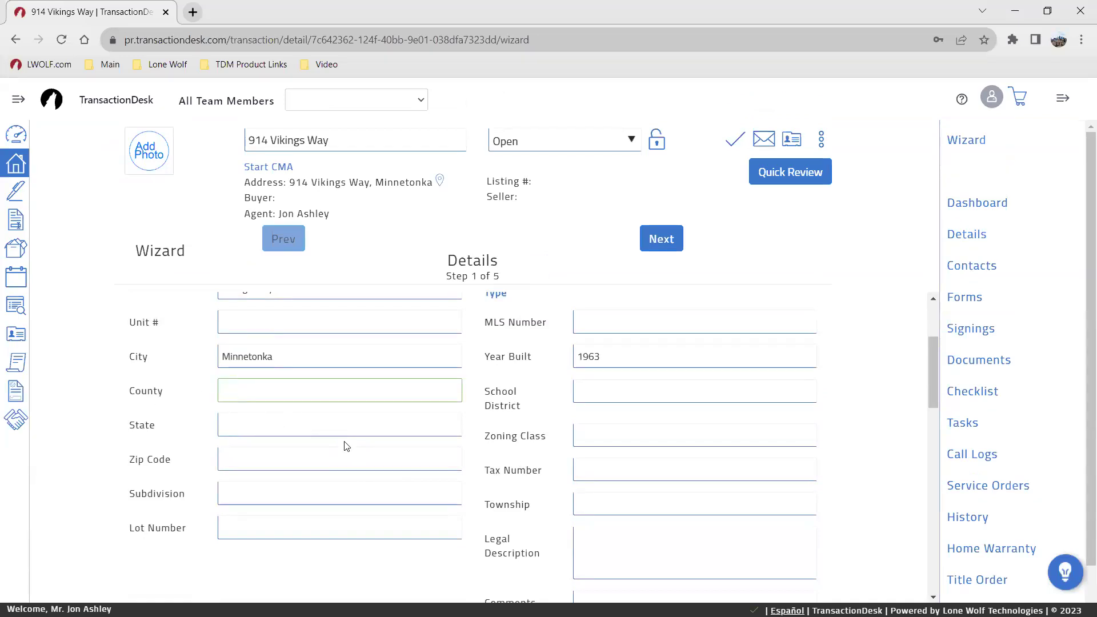
key("Tab")
type("MN")
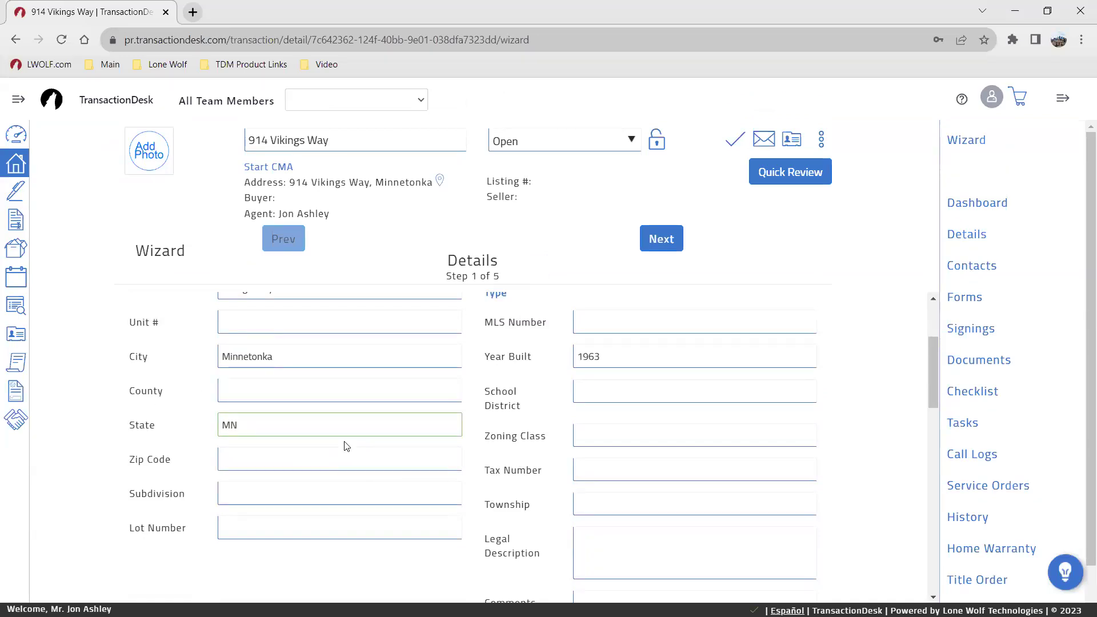
left_click(365, 463)
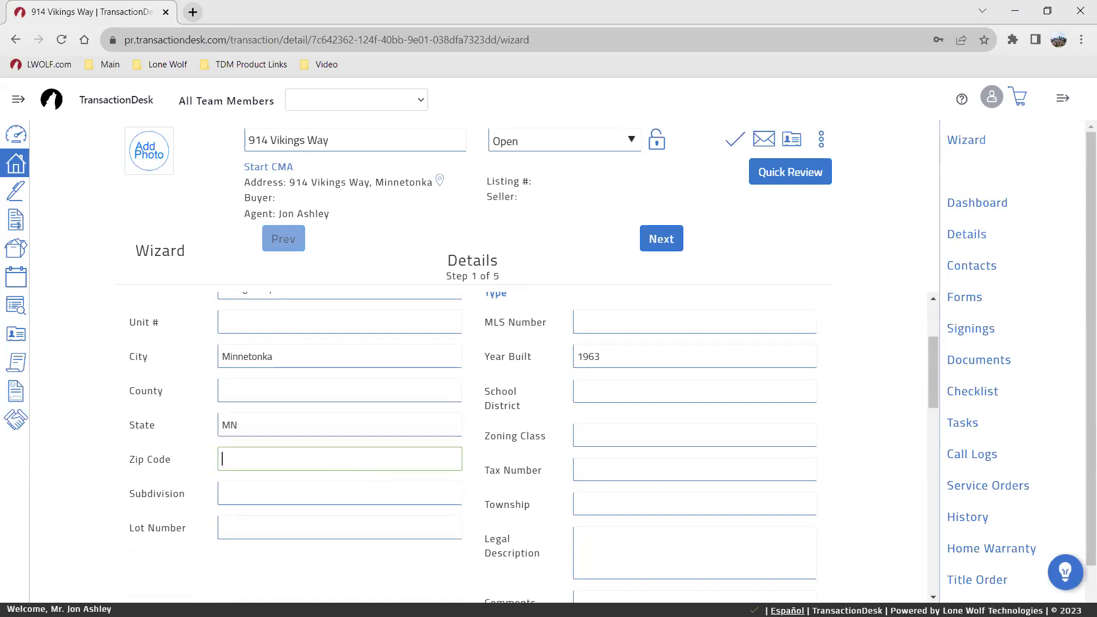
scroll(503, 448, "up", 3)
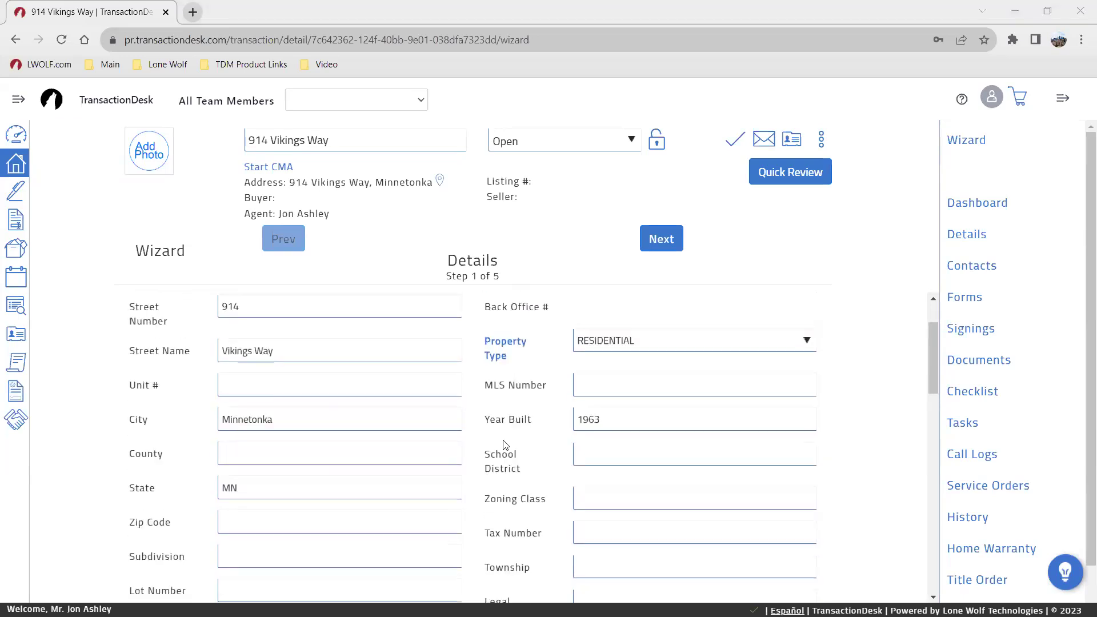
left_click(663, 238)
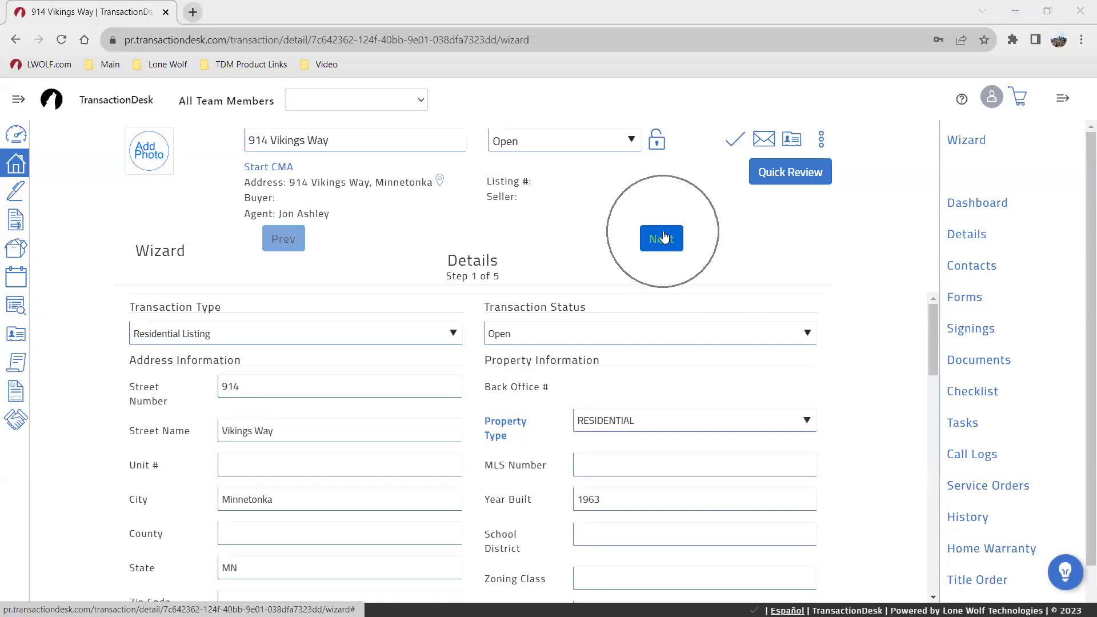
Step: Enter a List Price of 275000 and advance to the Transaction Dates step
scroll(409, 409, "down", 7)
left_click(297, 416)
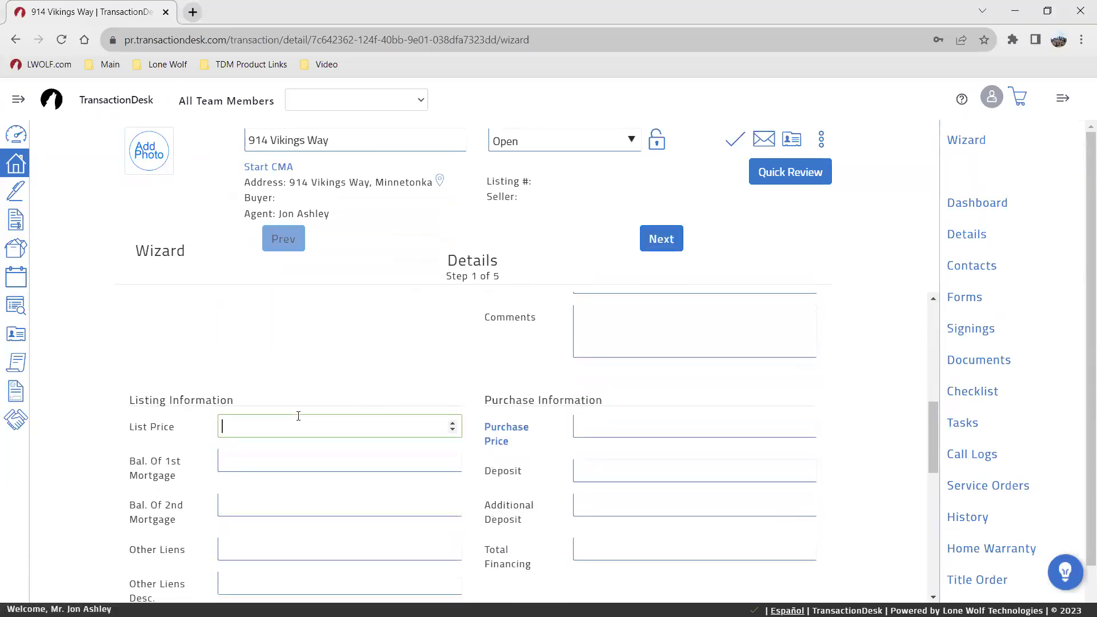
type("275000")
scroll(545, 332, "up", 7)
left_click(661, 238)
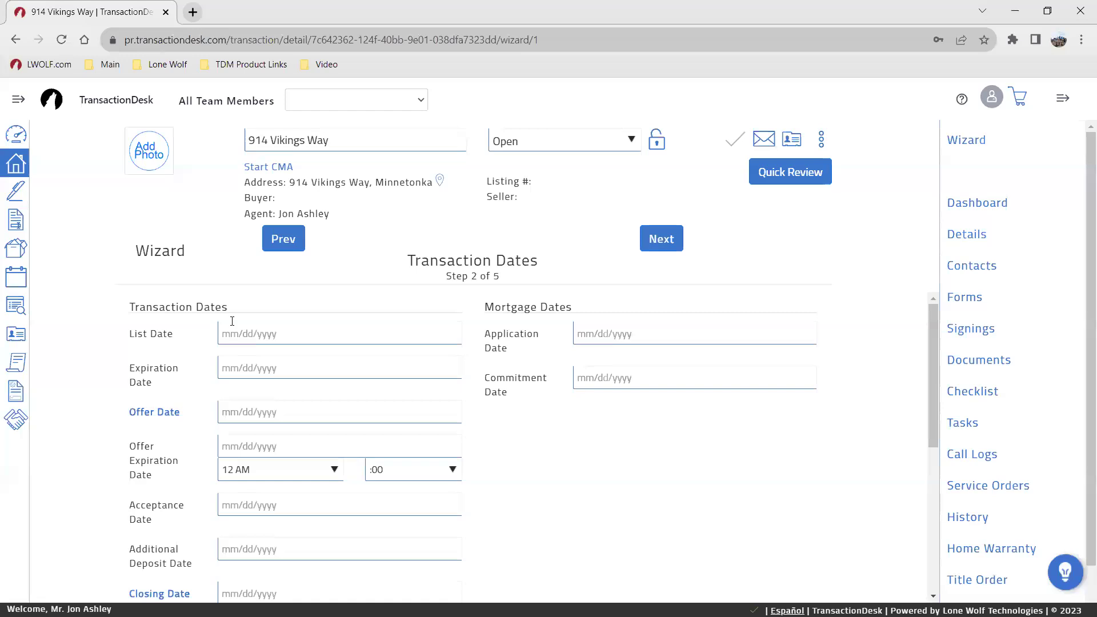
left_click(240, 335)
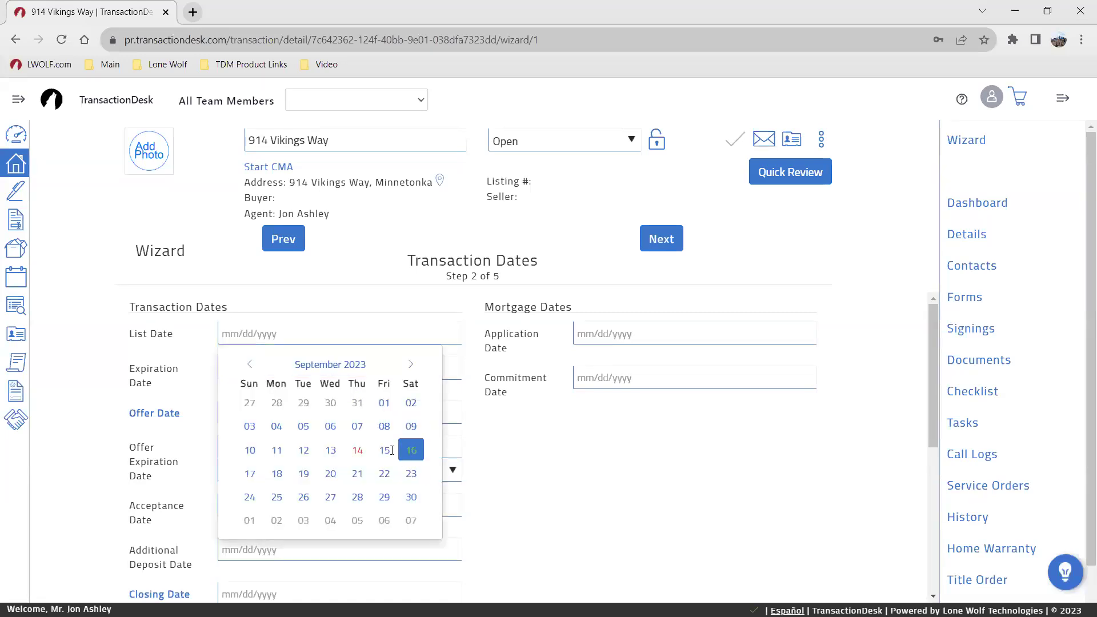
Step: Set the list date to 09/16/2023 and advance the wizard to the Contacts step
left_click(409, 448)
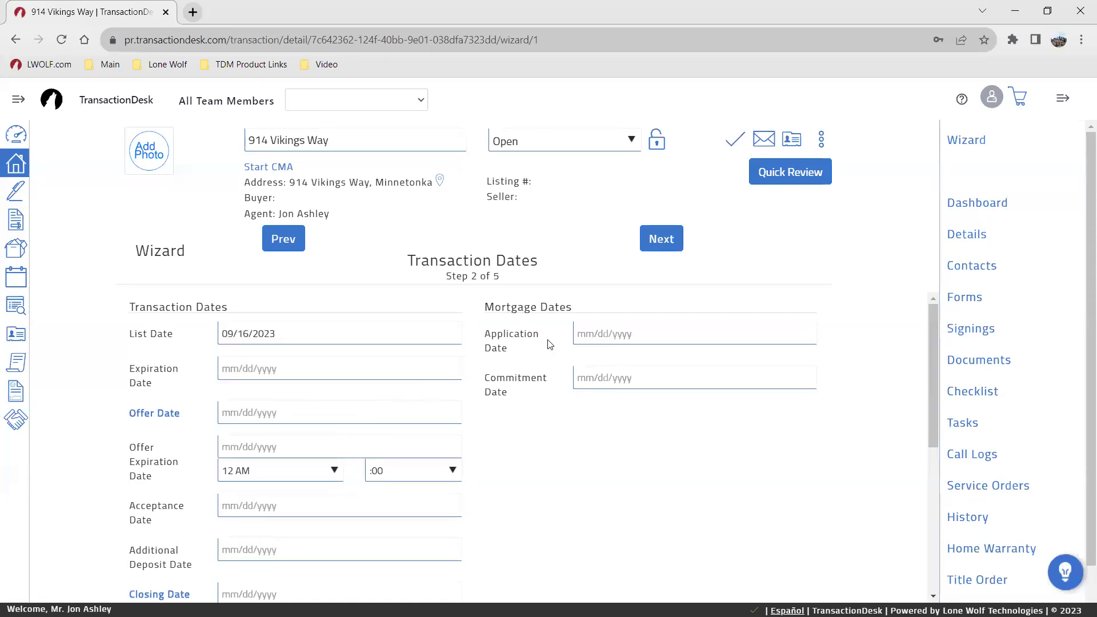
scroll(463, 387, "down", 1)
scroll(463, 387, "up", 1)
left_click(670, 246)
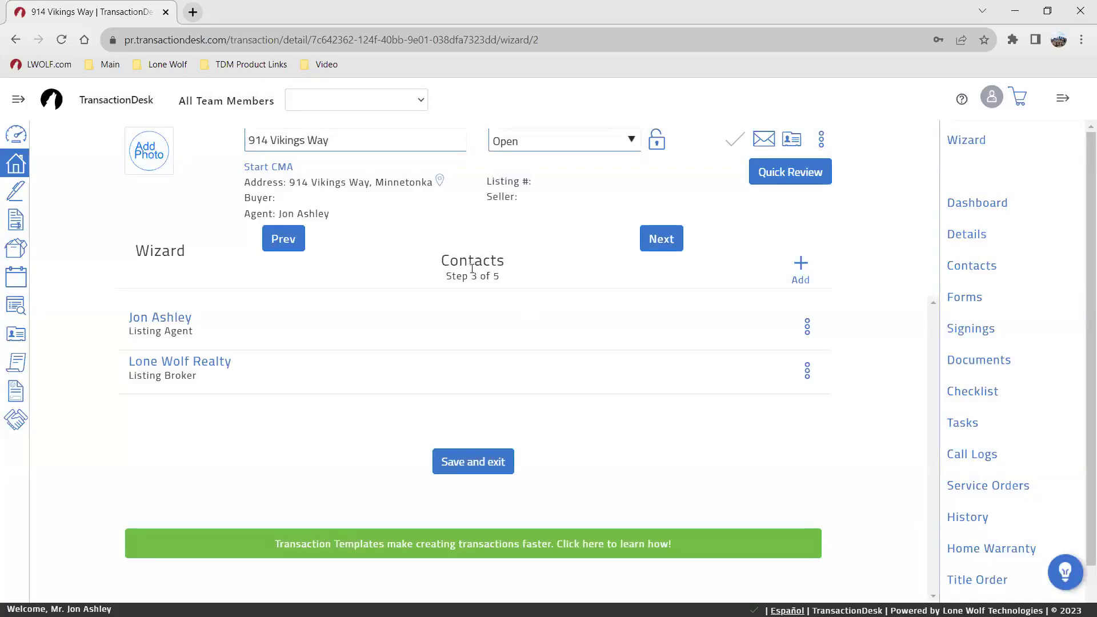
left_click(802, 267)
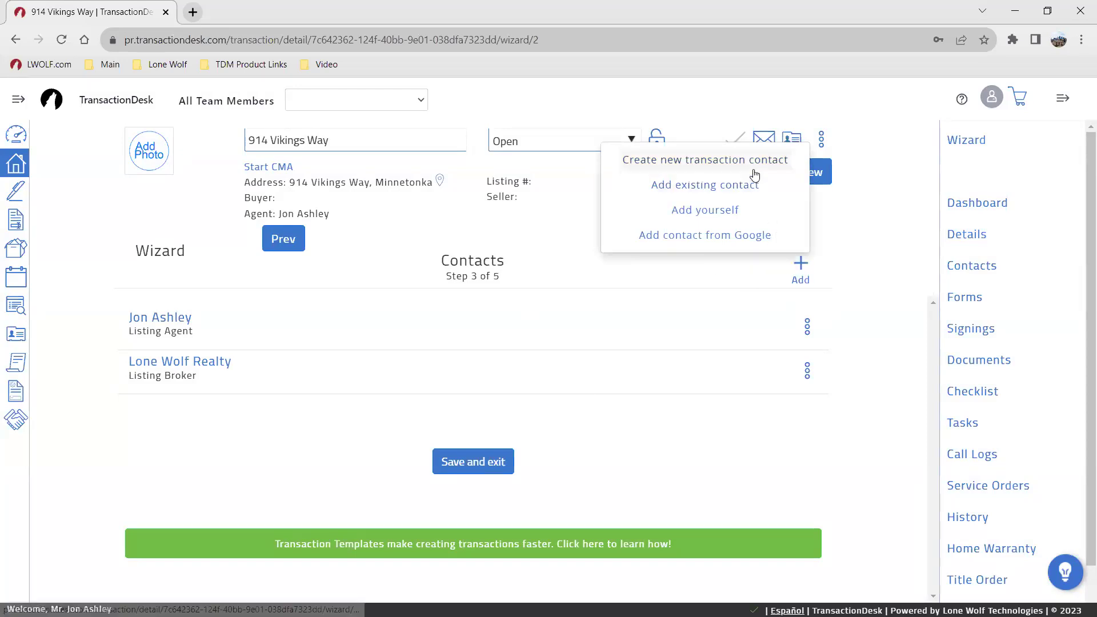
Step: Choose Create new transaction contact from the Contacts step's Add menu
left_click(730, 161)
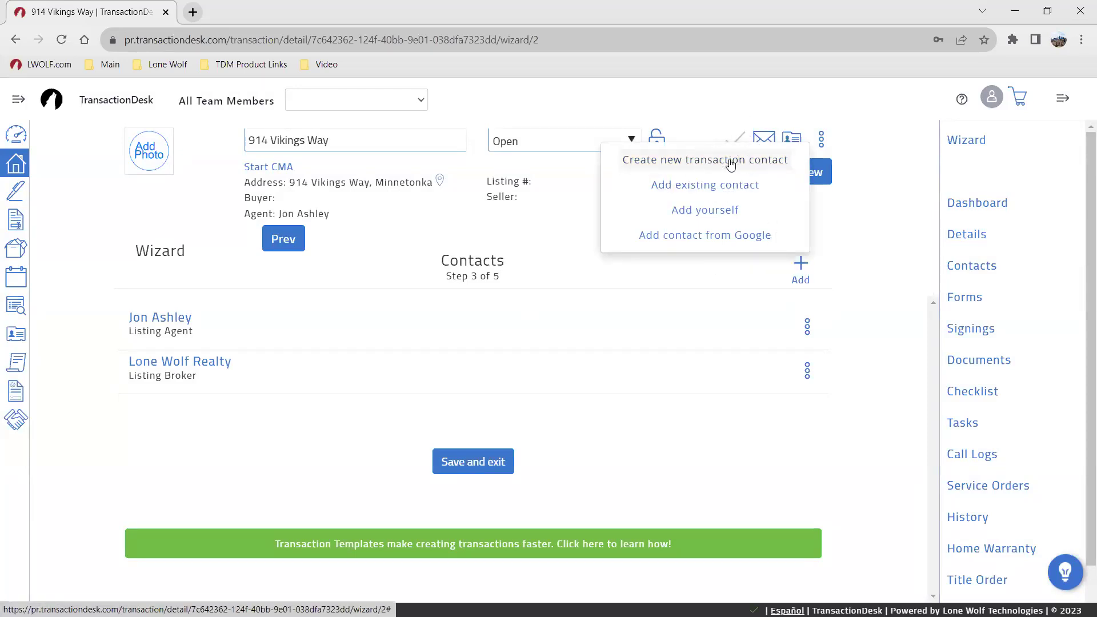
left_click(726, 191)
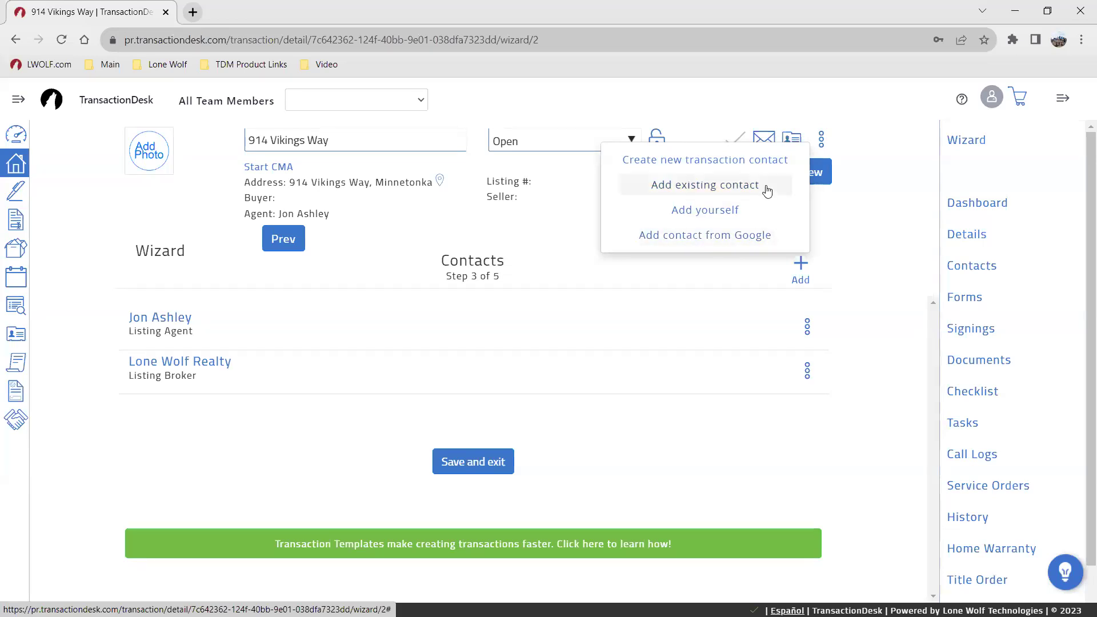
left_click(735, 161)
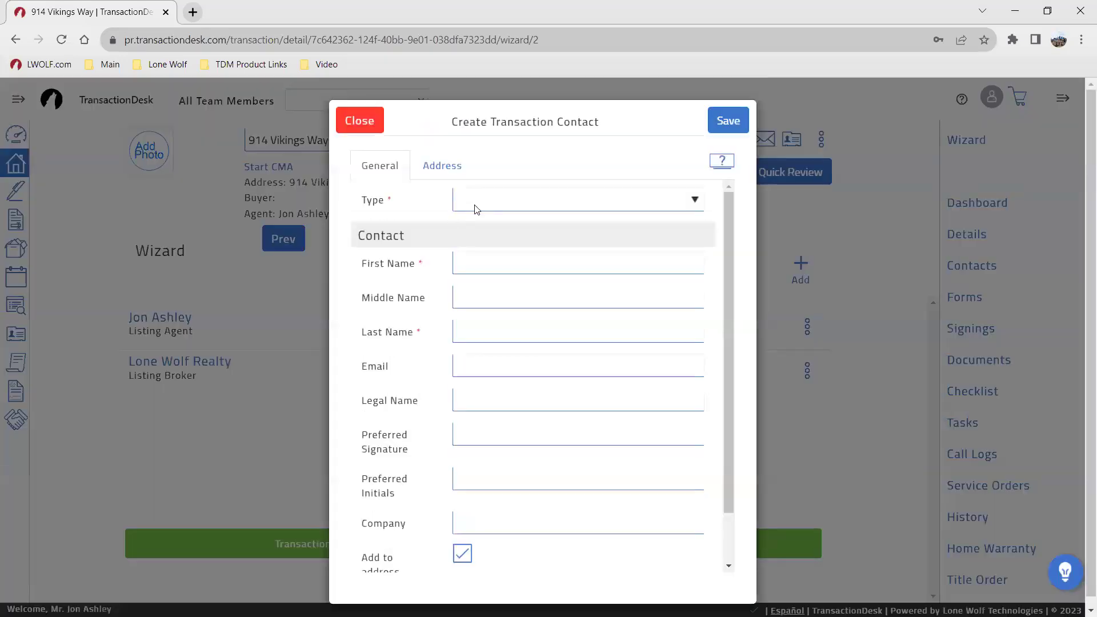
Step: Make the new contact a Seller and enter their first name, last name and e-mail
left_click(474, 203)
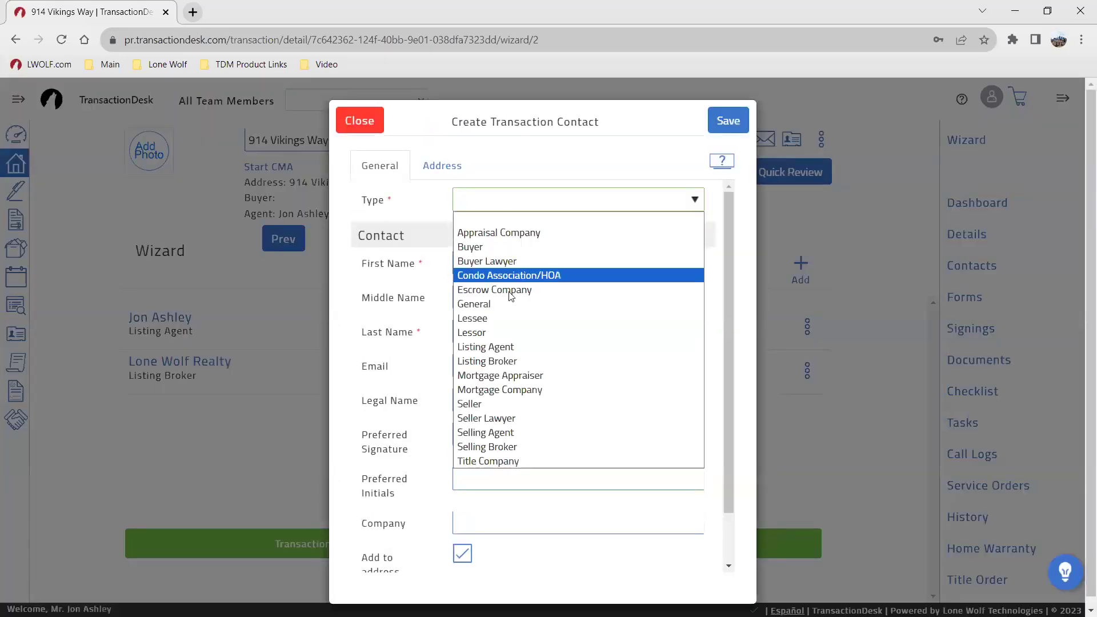
left_click(516, 407)
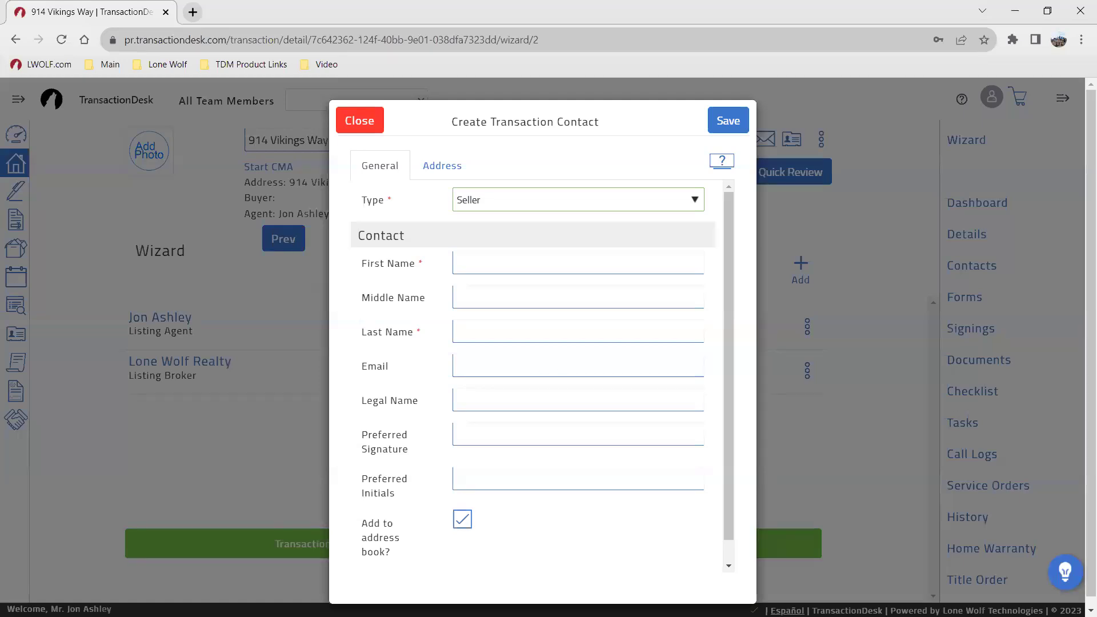
left_click(477, 262)
key("Tab")
key("Tab")
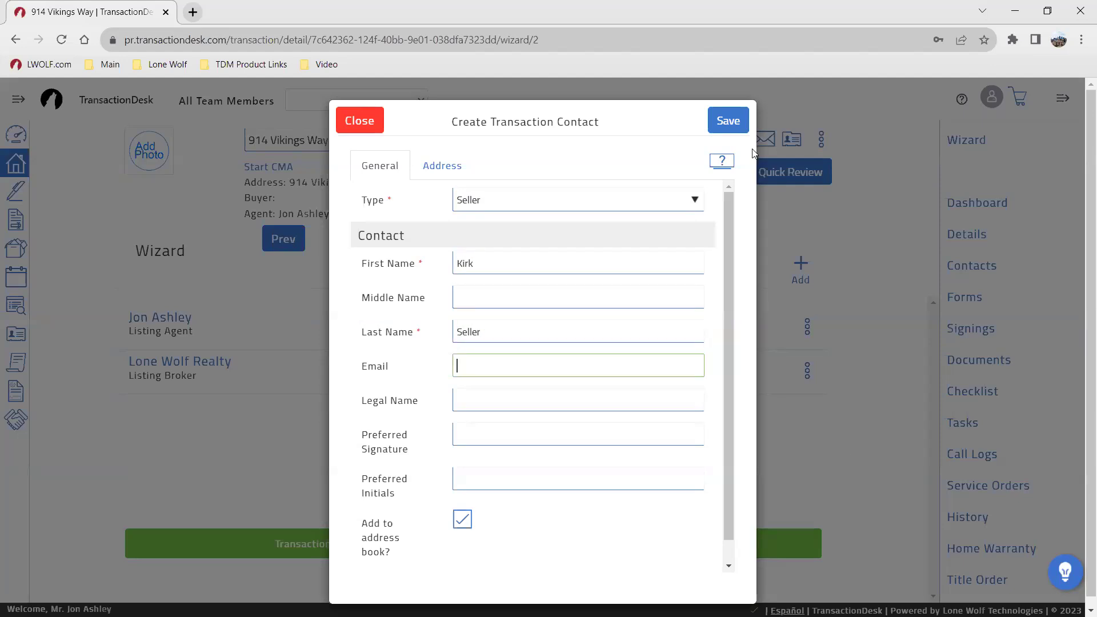
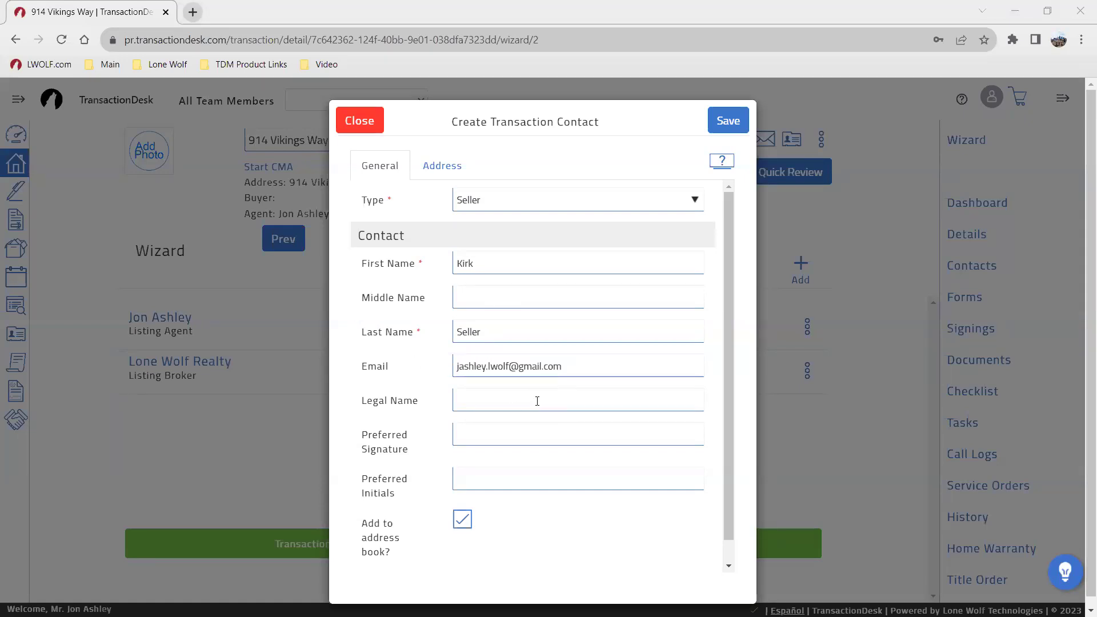
Step: Use the property address as the seller's address and save the contact
left_click(443, 165)
left_click(518, 196)
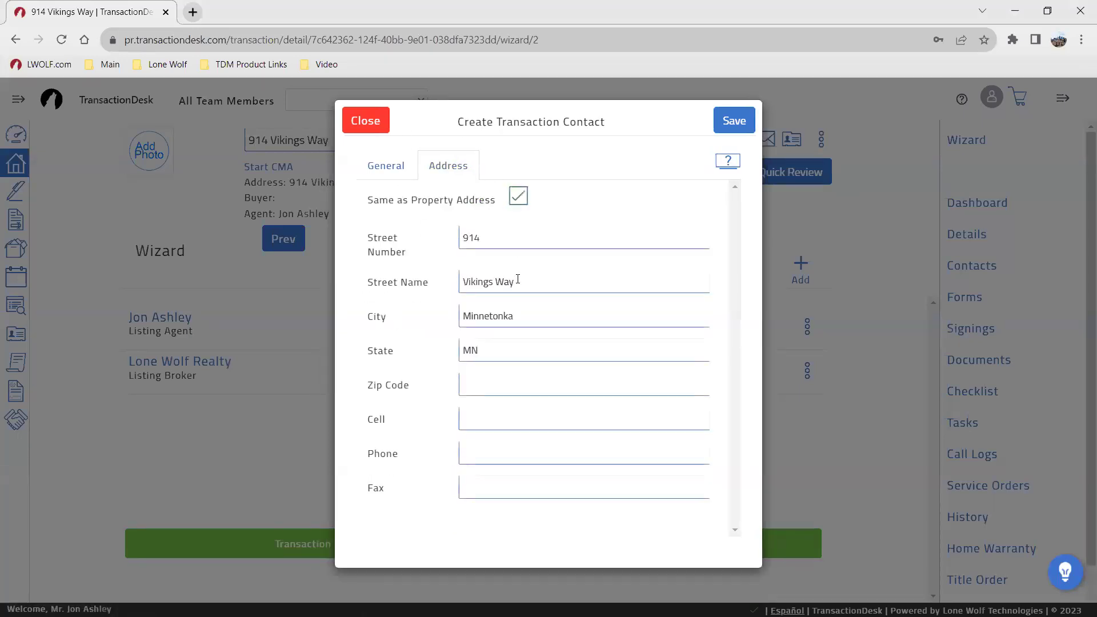
left_click(388, 168)
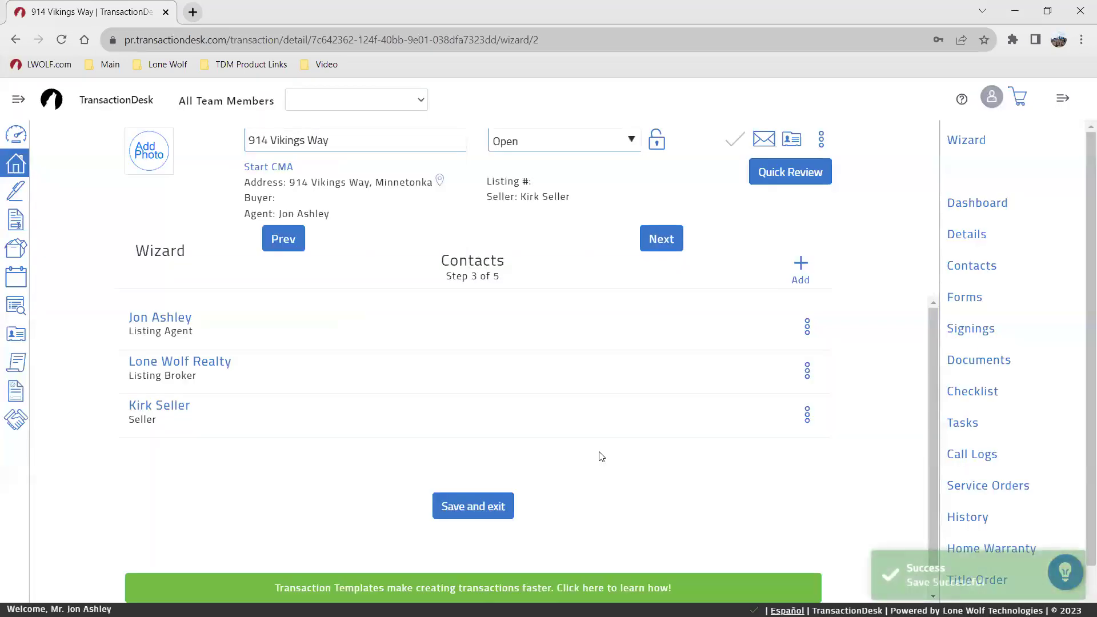
left_click(800, 264)
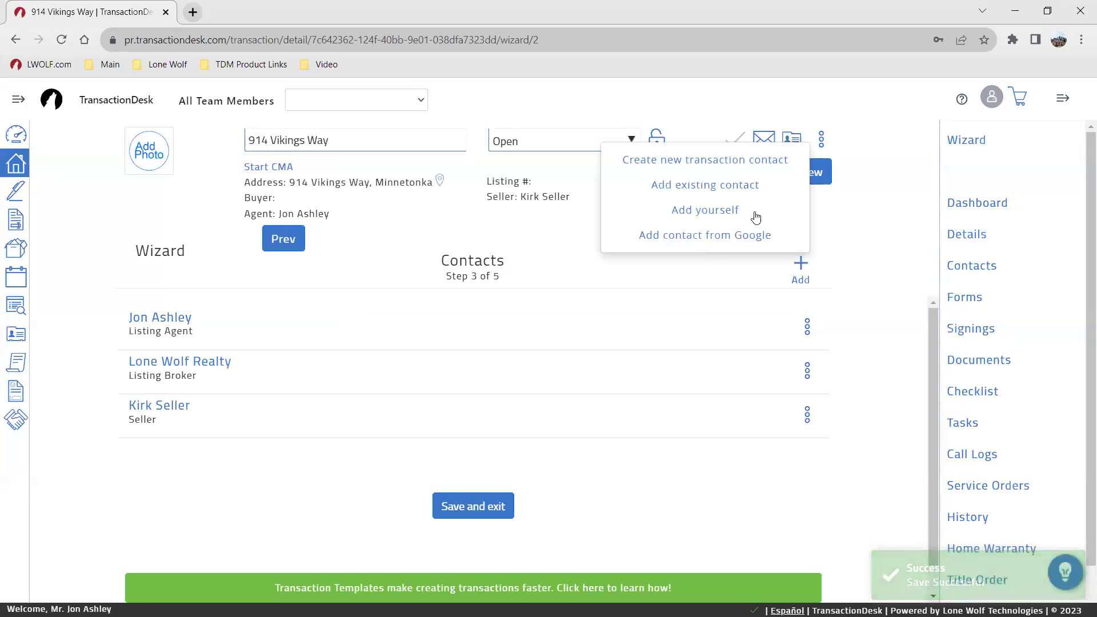
Step: Create another Seller contact and fill in its name and e-mail fields
left_click(712, 163)
left_click(475, 202)
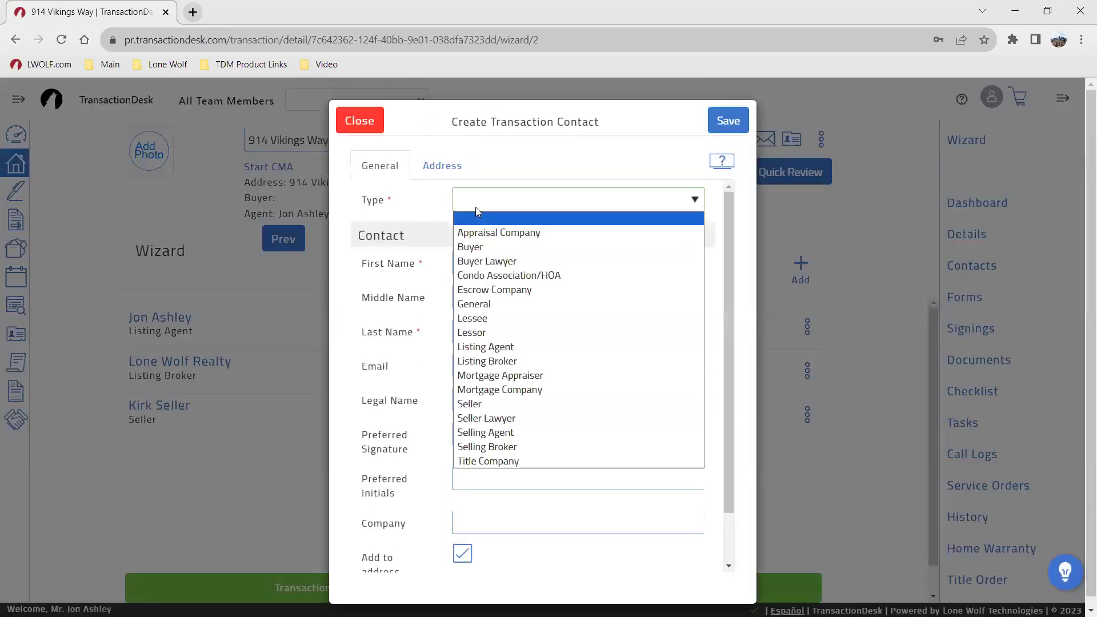
left_click(512, 403)
left_click(477, 273)
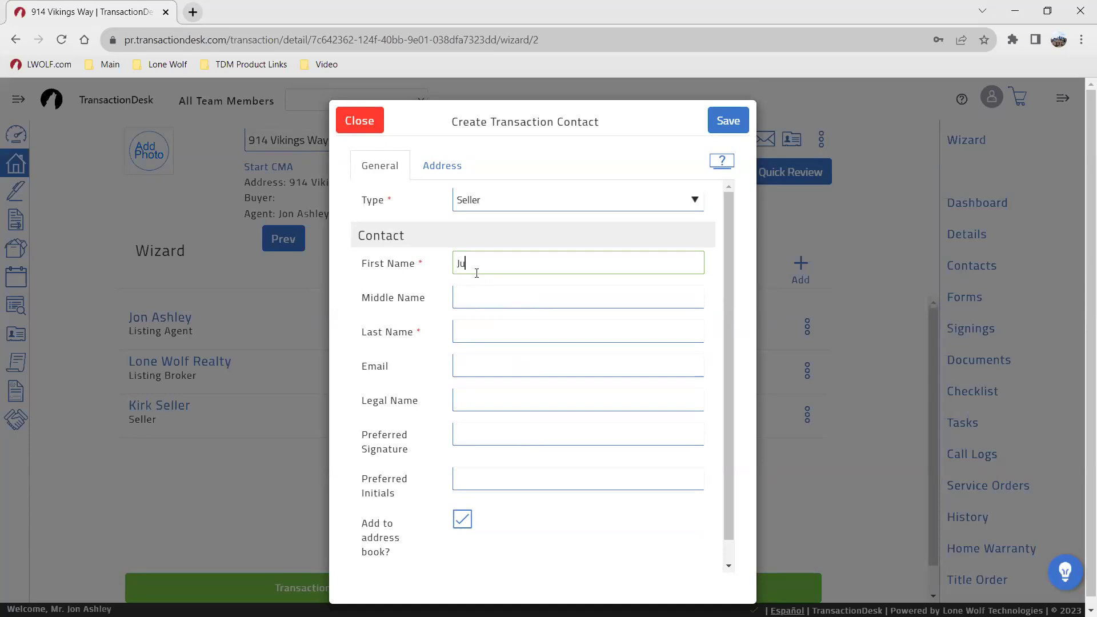
key("Tab")
key("Tab")
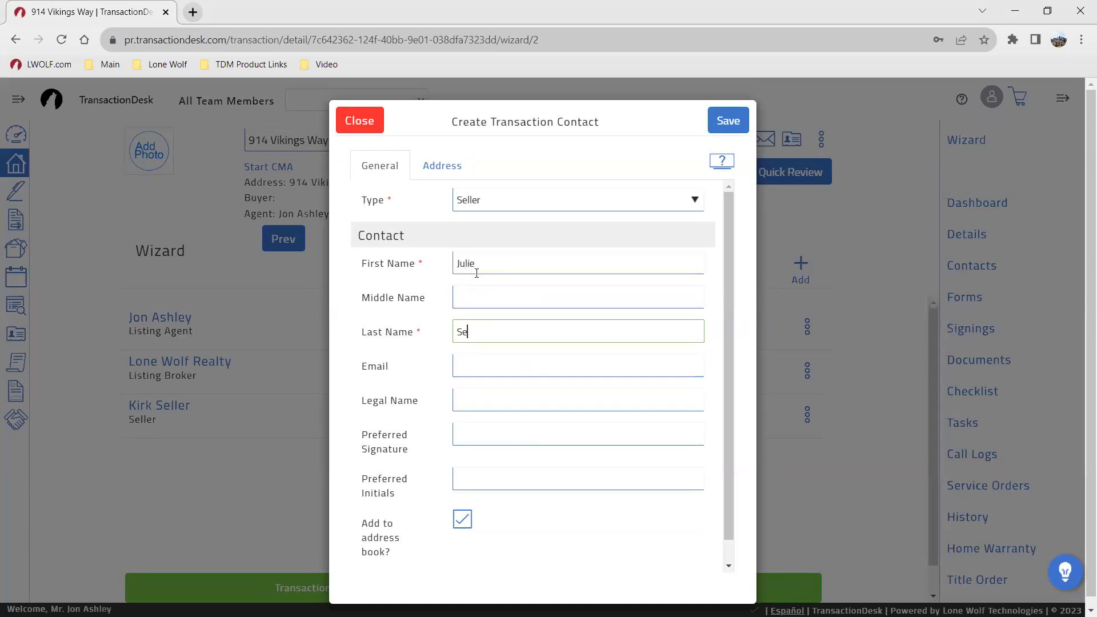
key("Tab")
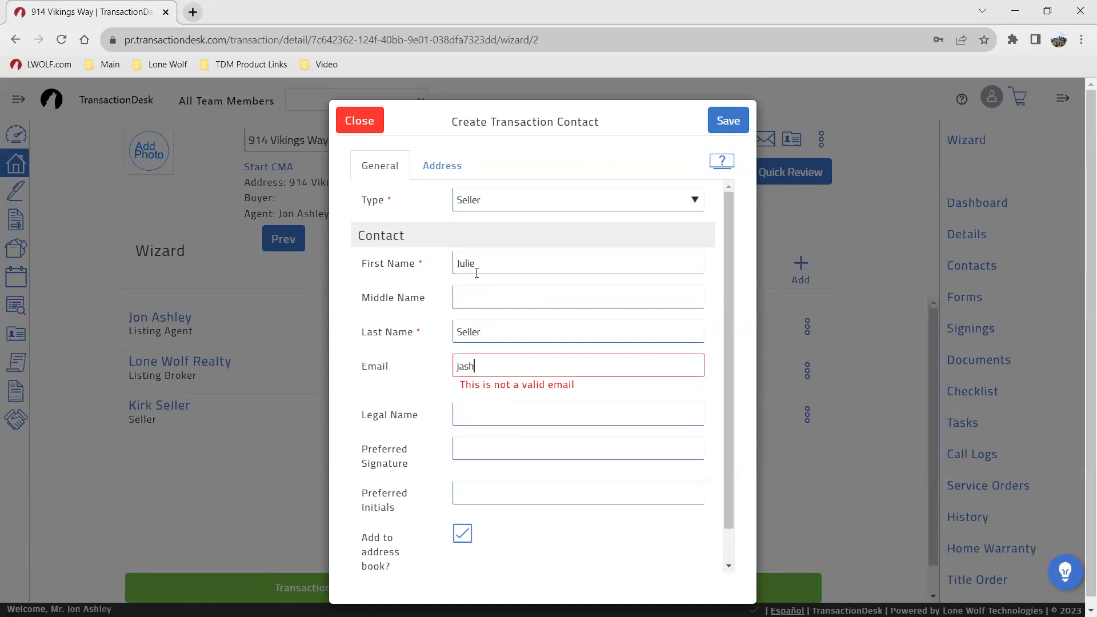
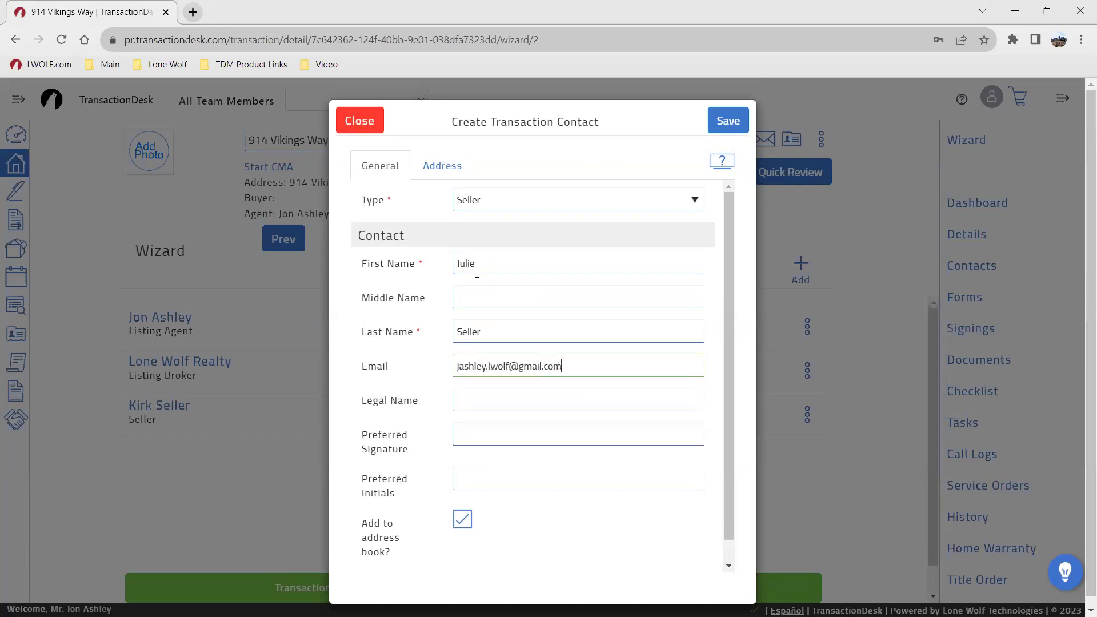
Step: Give the second seller the property address and save the contact
left_click(444, 175)
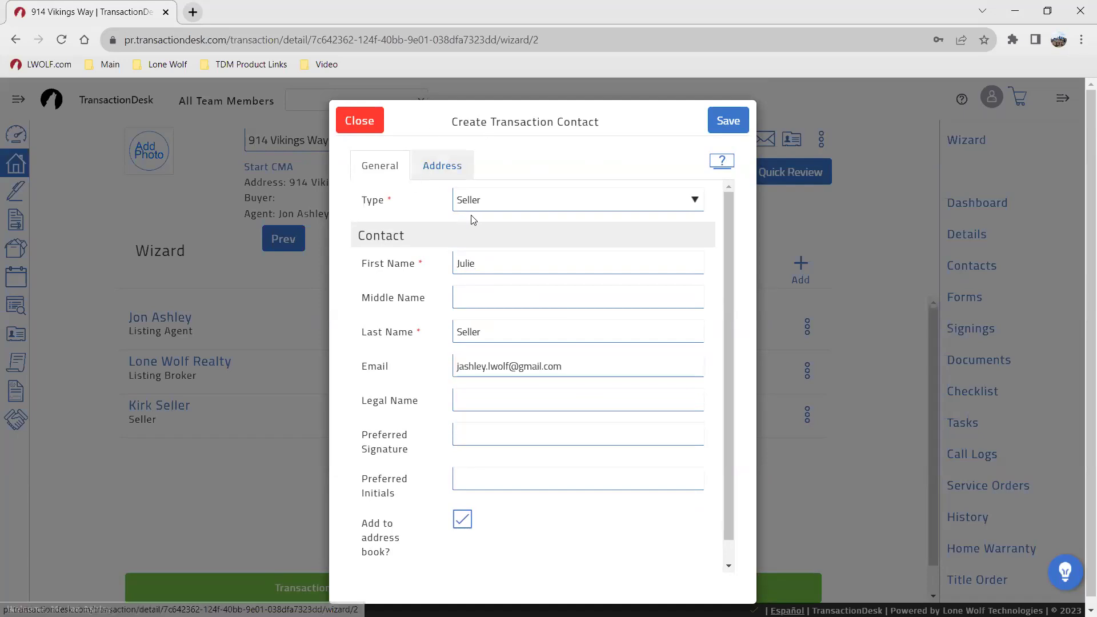
left_click(522, 201)
left_click(383, 168)
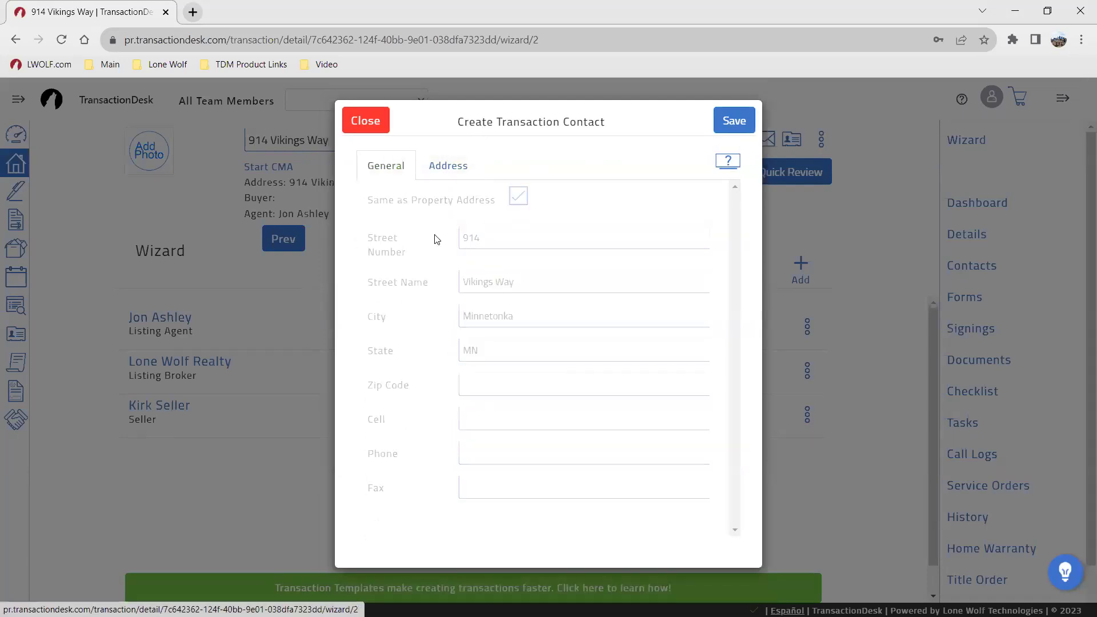
scroll(544, 409, "down", 1)
scroll(541, 343, "up", 1)
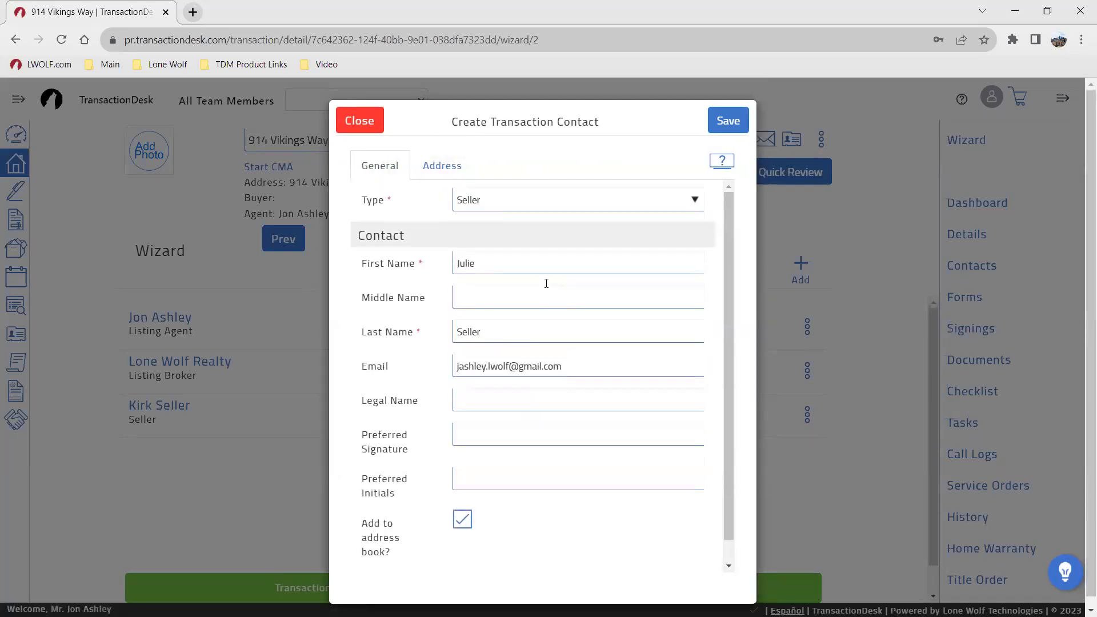
left_click(437, 166)
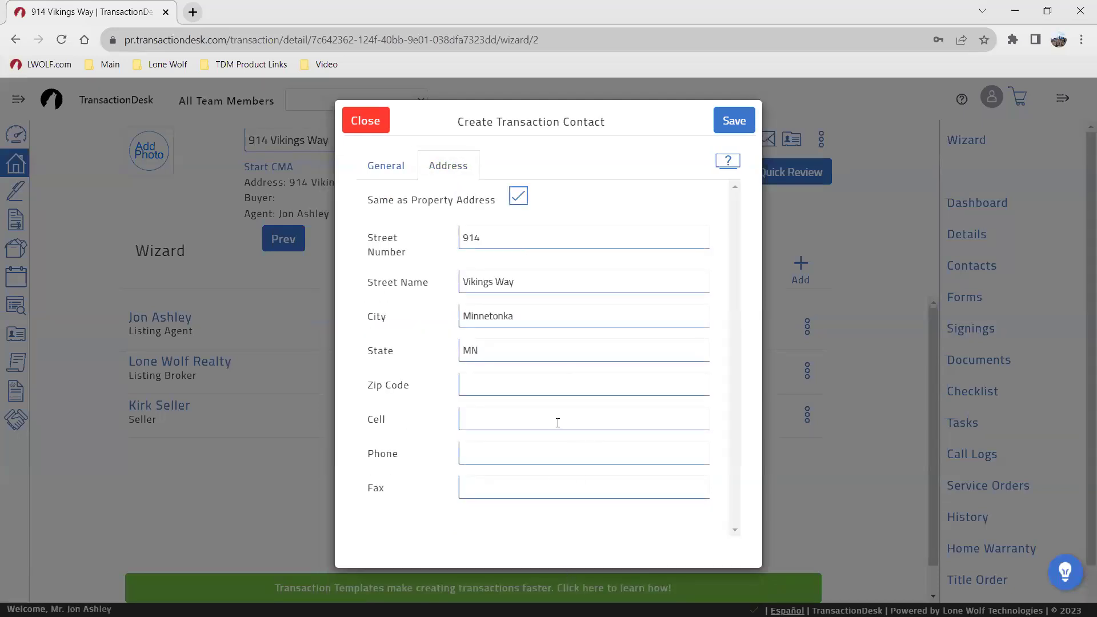
left_click(731, 121)
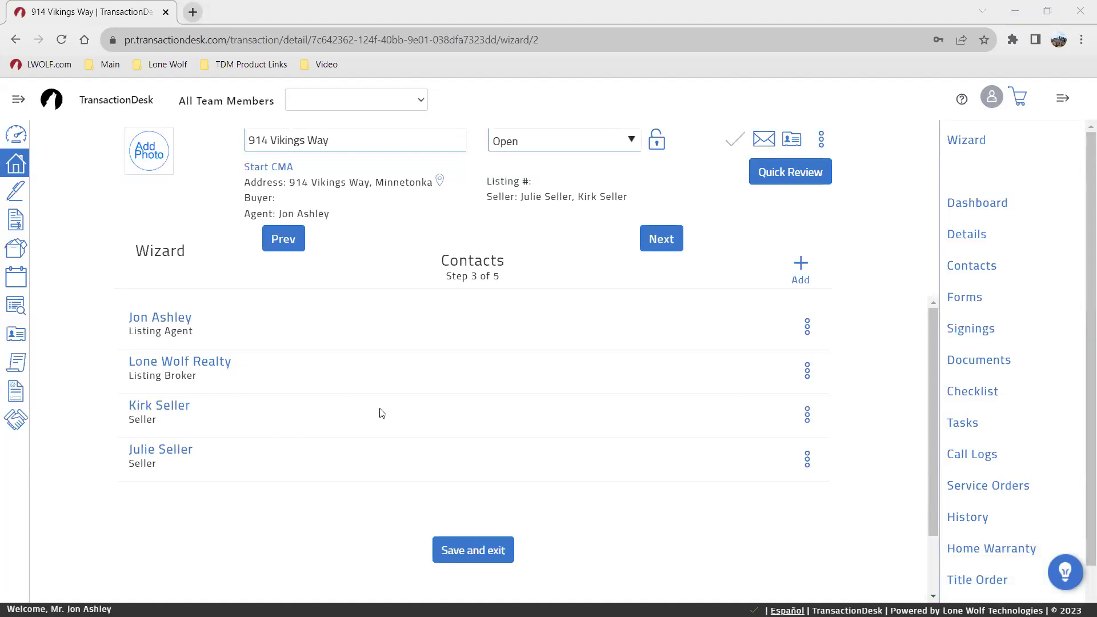
Step: Open the Add existing contact list and browse the address book for the lawyer
left_click(800, 268)
left_click(718, 188)
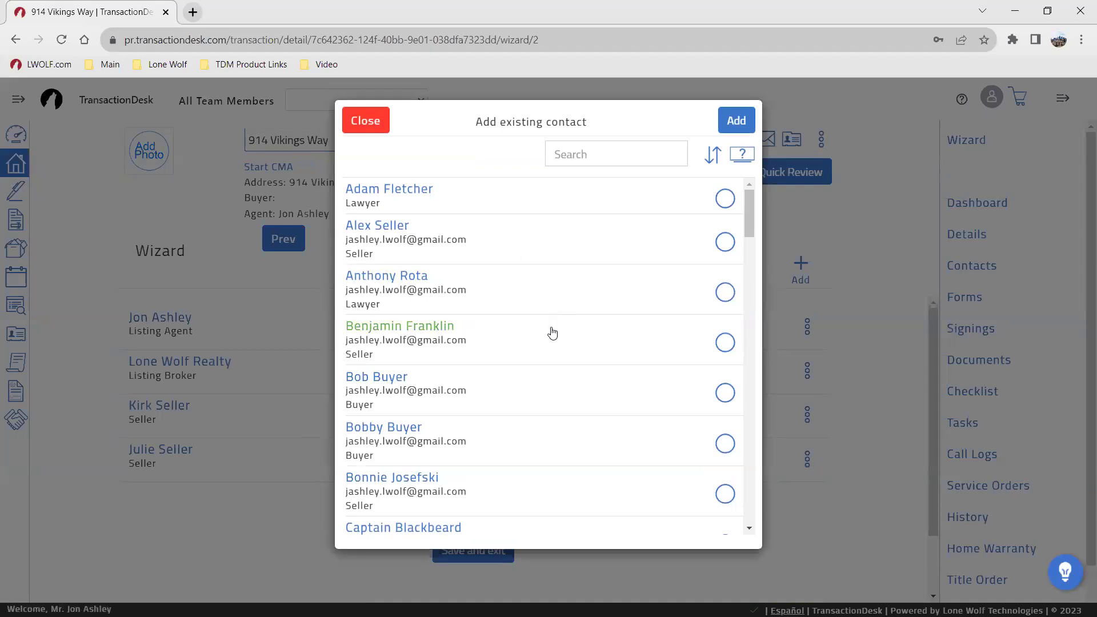
scroll(551, 329, "down", 1)
scroll(552, 331, "down", 3)
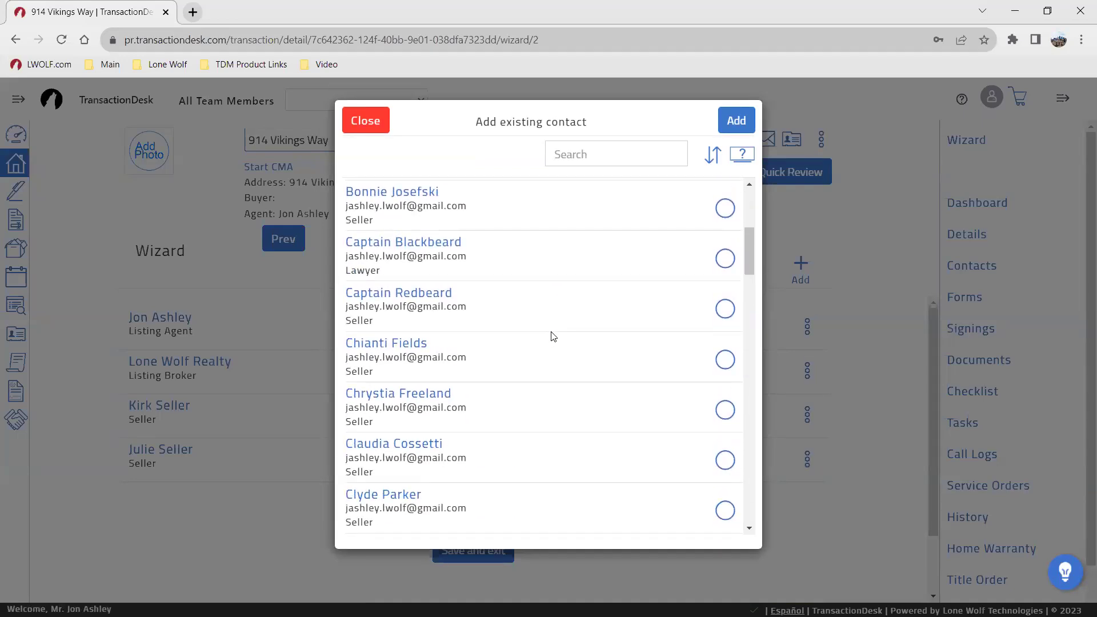
scroll(553, 336, "up", 1)
scroll(548, 333, "down", 5)
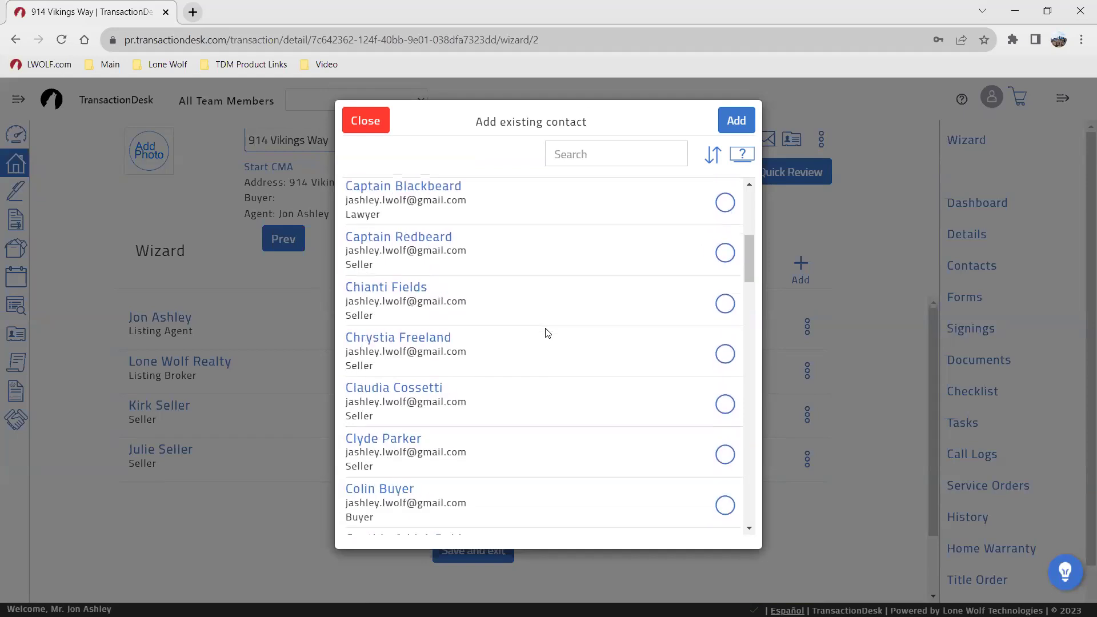
scroll(547, 333, "down", 3)
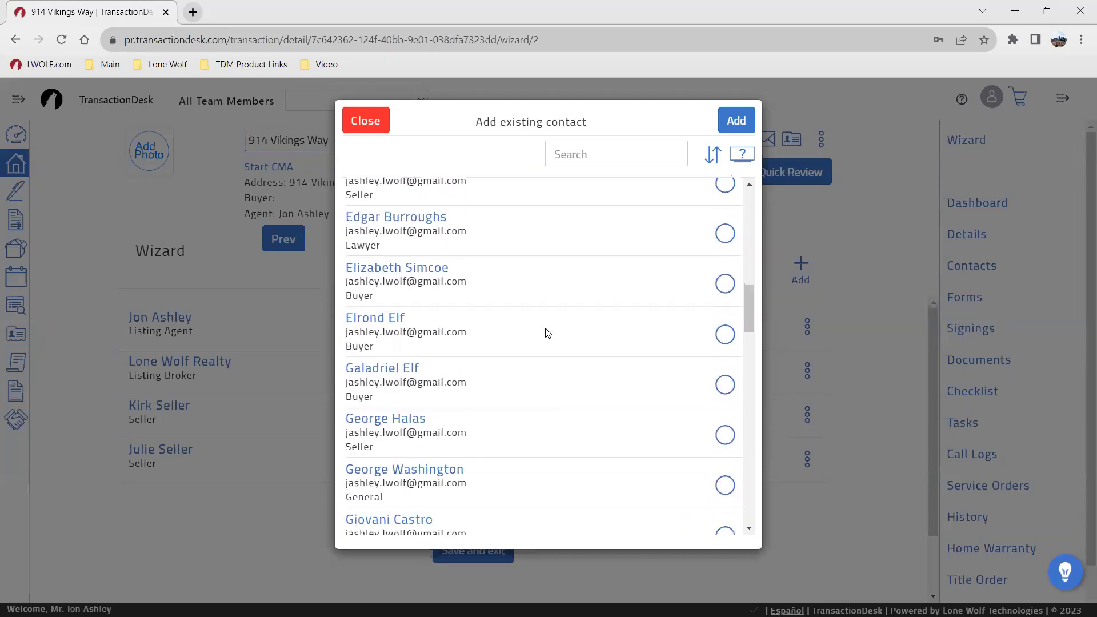
scroll(537, 332, "up", 1)
scroll(538, 334, "down", 1)
scroll(537, 336, "down", 3)
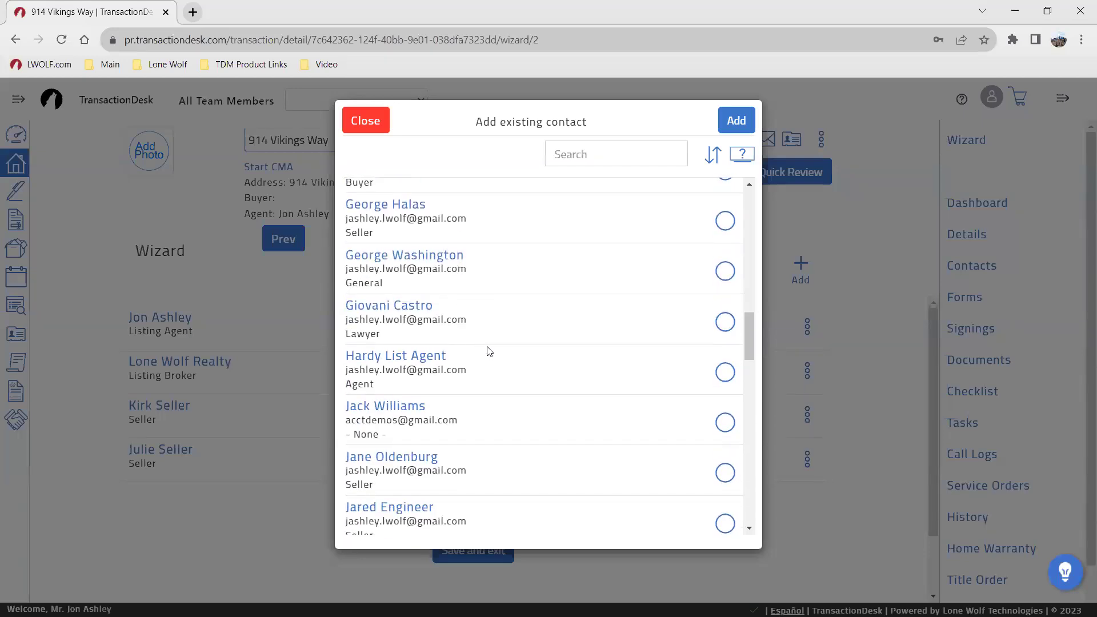
scroll(503, 349, "down", 3)
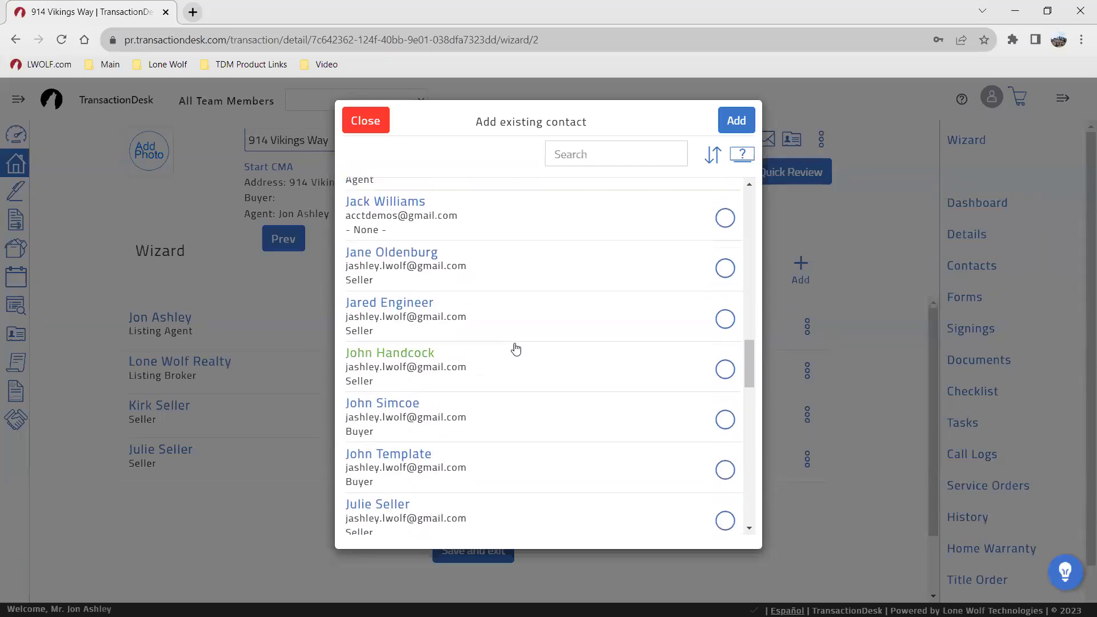
scroll(517, 342, "up", 20)
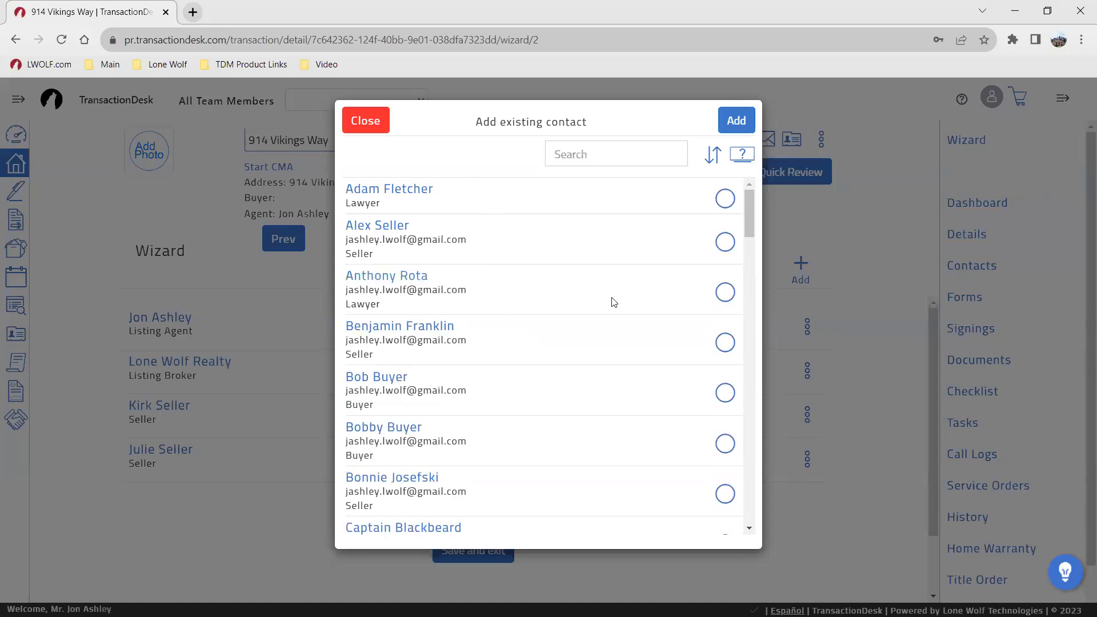
Step: Add the lawyer as a General contact, save, and advance to the Forms step
left_click(725, 292)
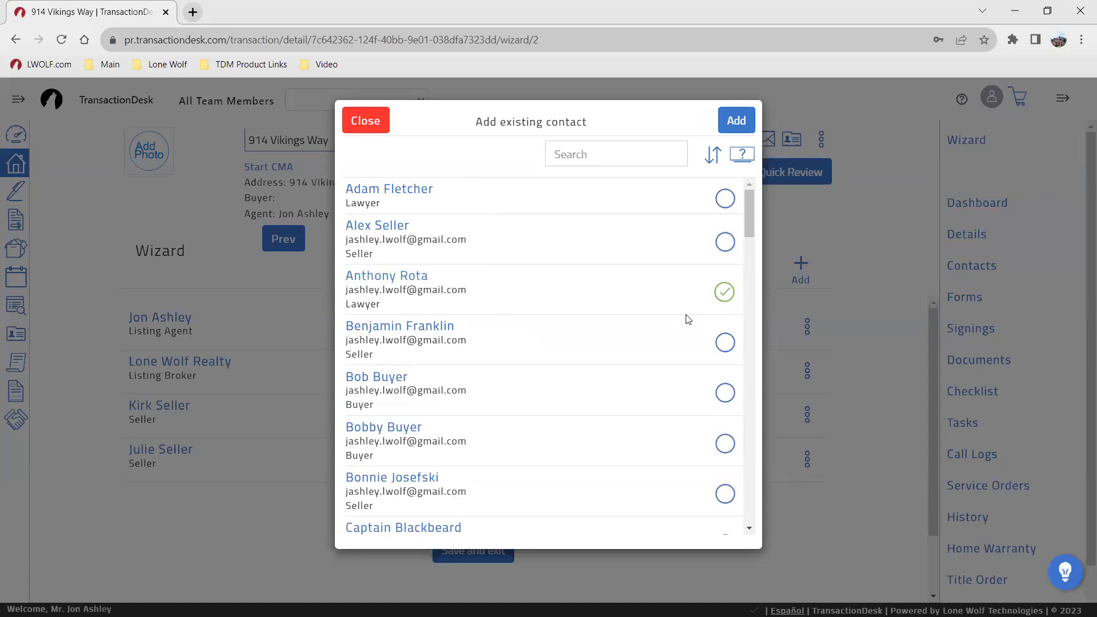
left_click(736, 120)
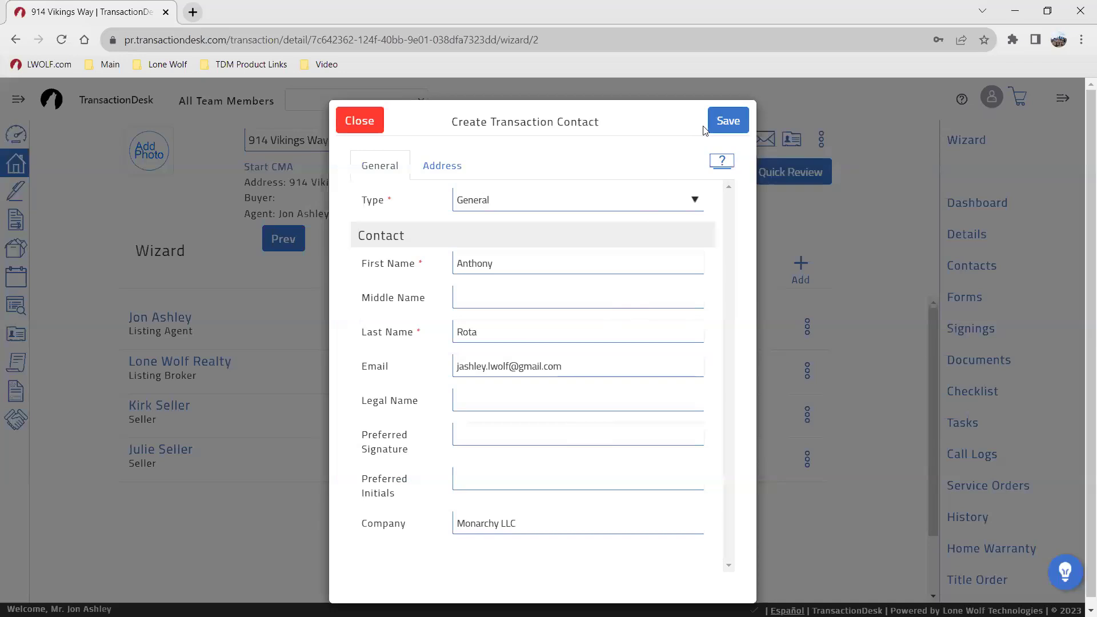
left_click(723, 122)
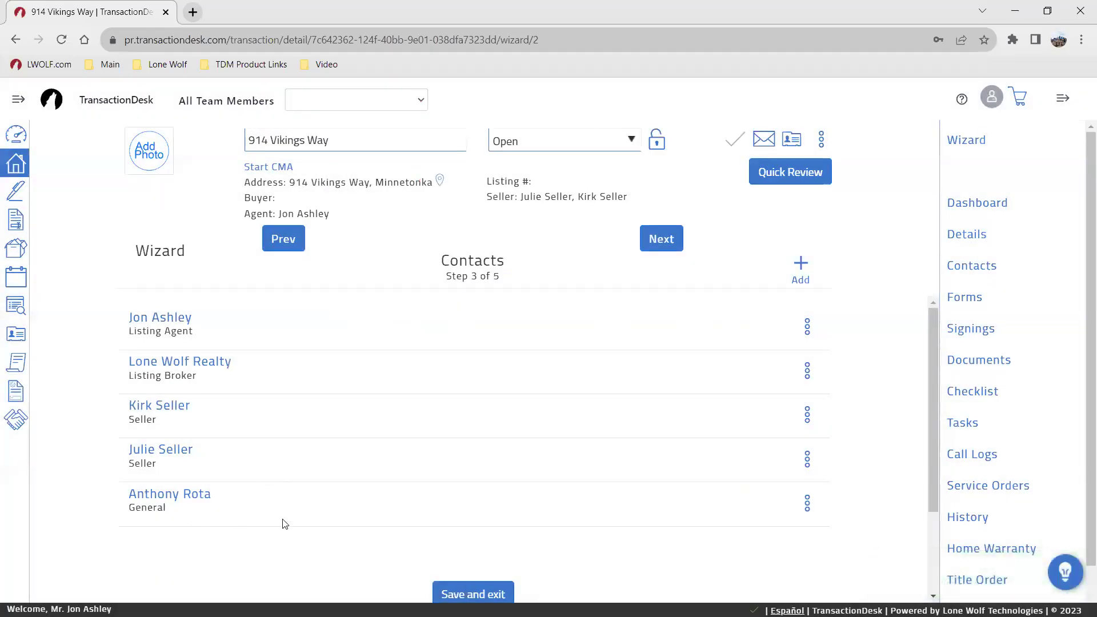
left_click(667, 238)
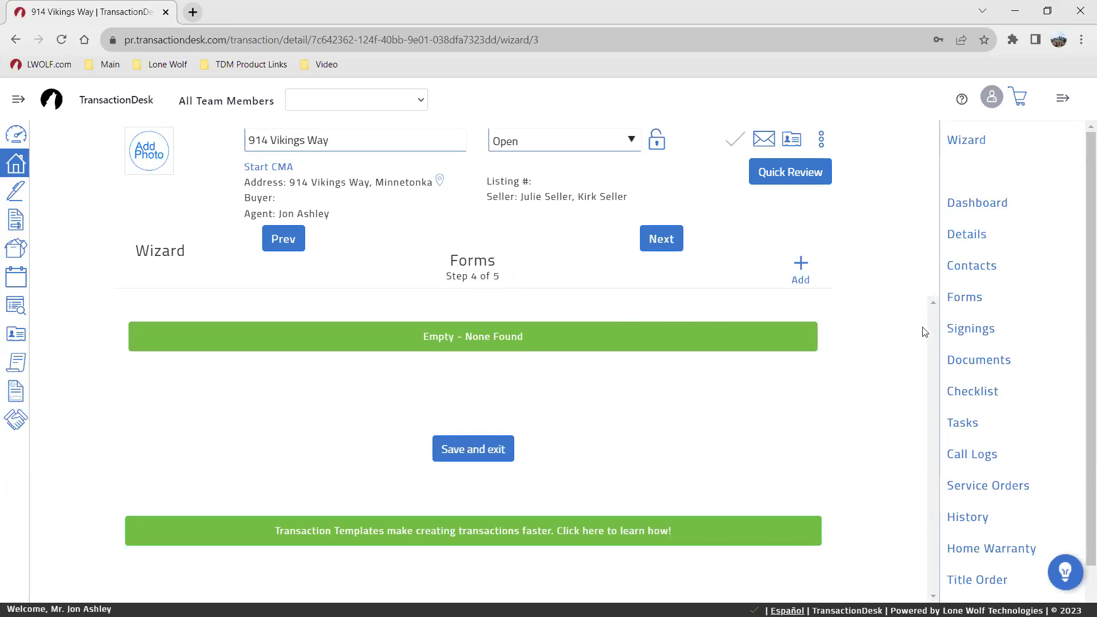
Step: Tick the Fannie Mae Disclosure Of Information On Lead-Based Paint form in Add forms
left_click(959, 300)
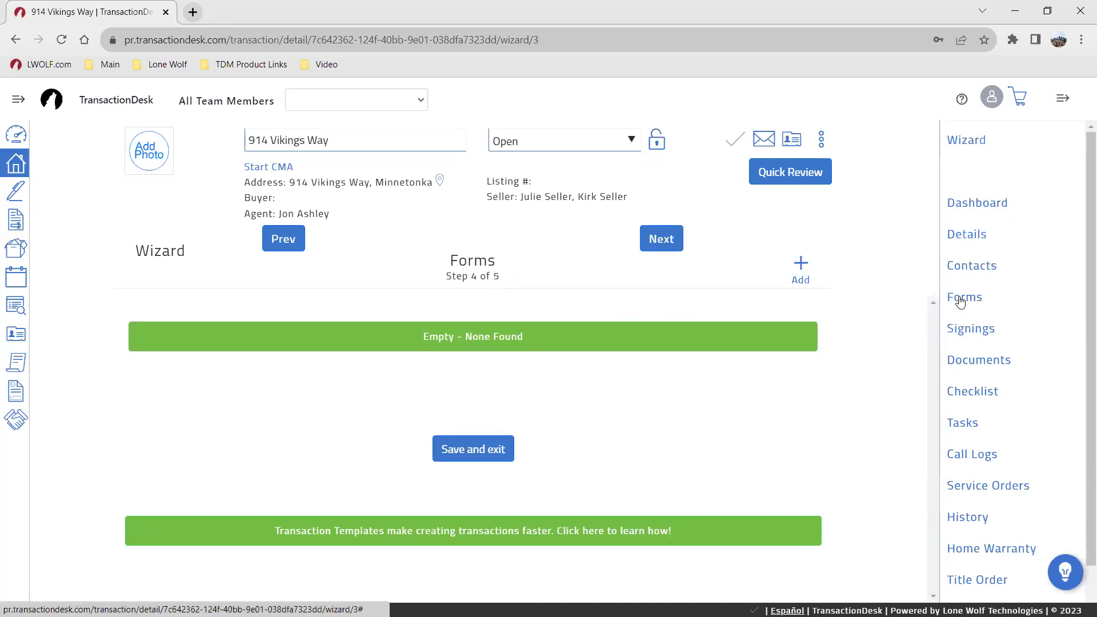
left_click(959, 298)
left_click(968, 365)
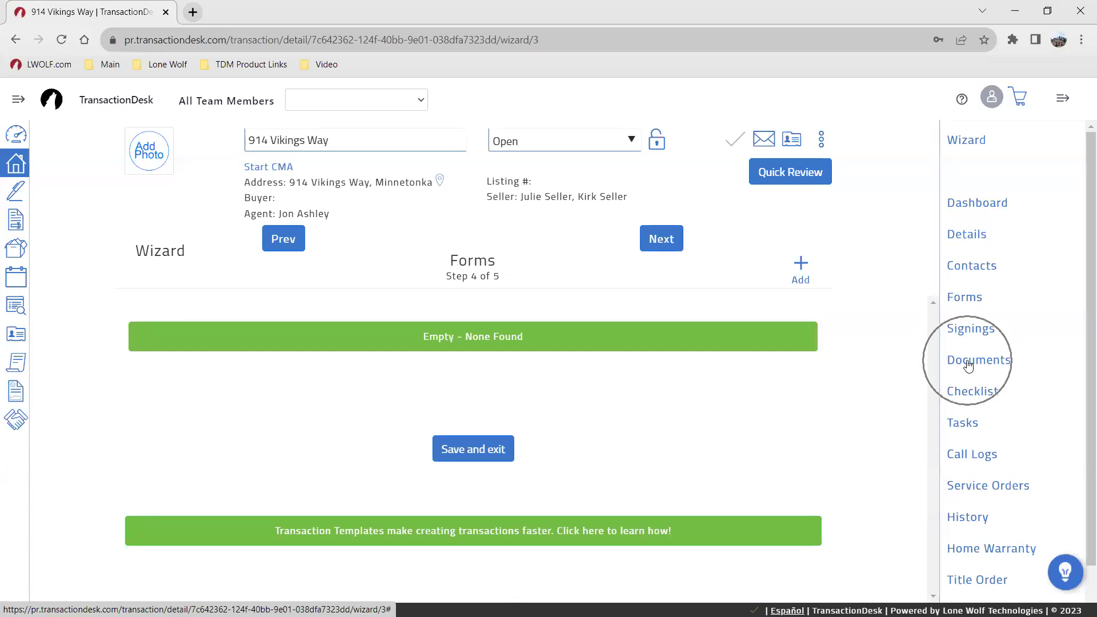
left_click(967, 364)
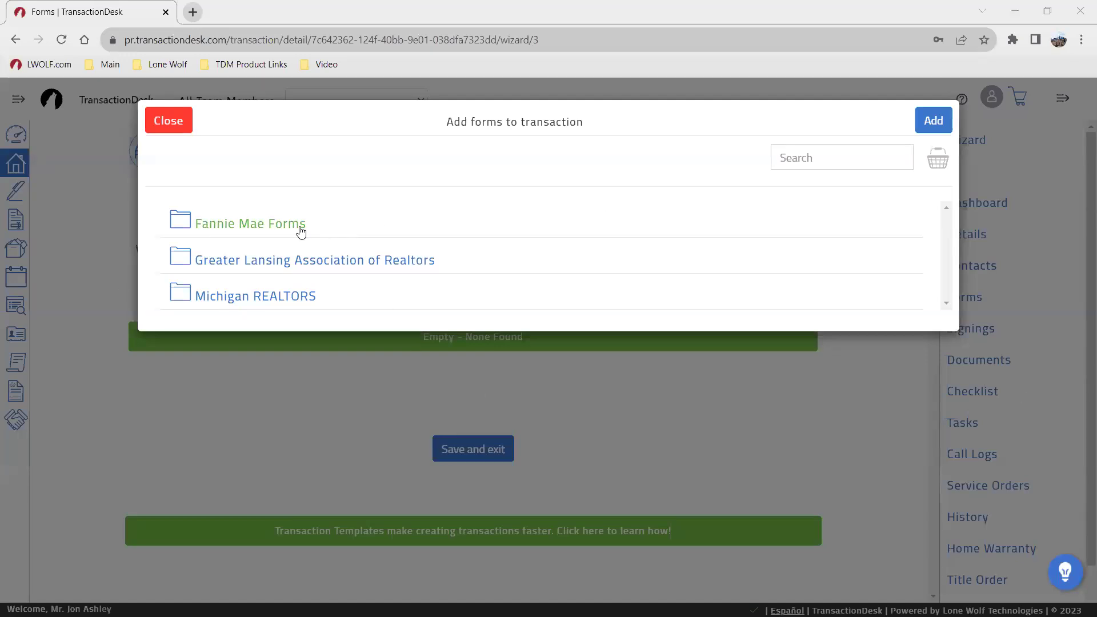
left_click(357, 225)
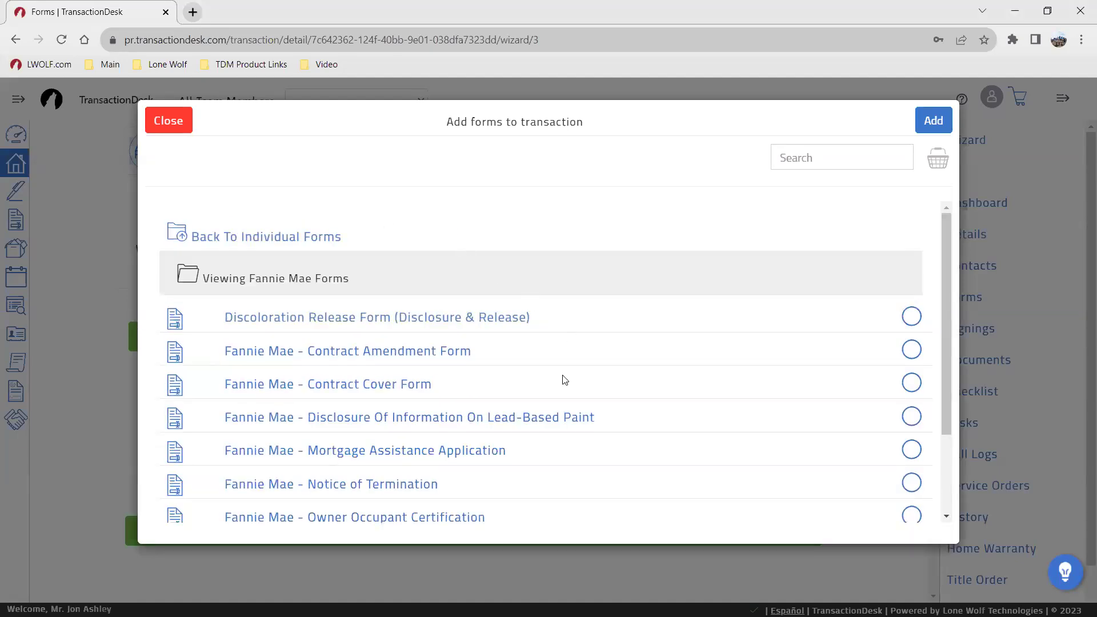
scroll(564, 380, "down", 2)
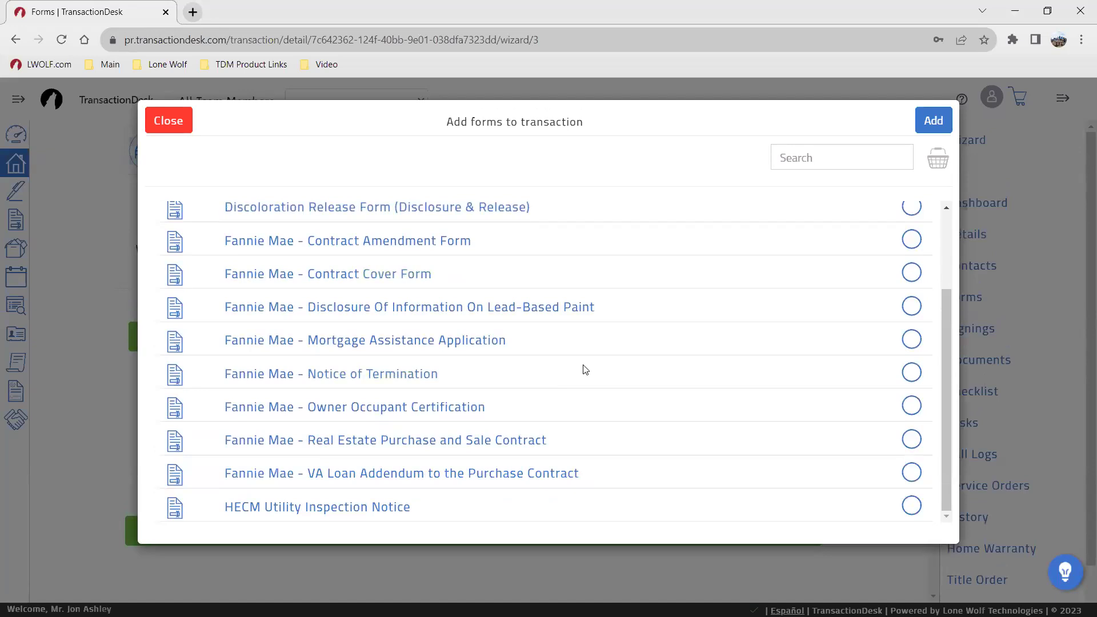
scroll(573, 362, "up", 2)
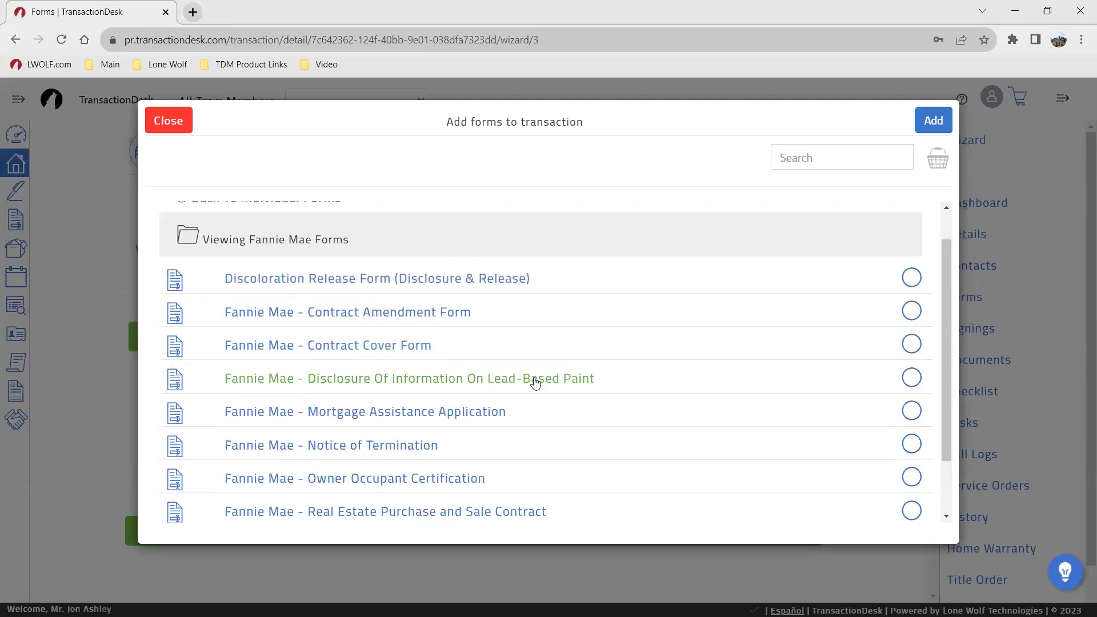
left_click(533, 380)
scroll(391, 247, "up", 1)
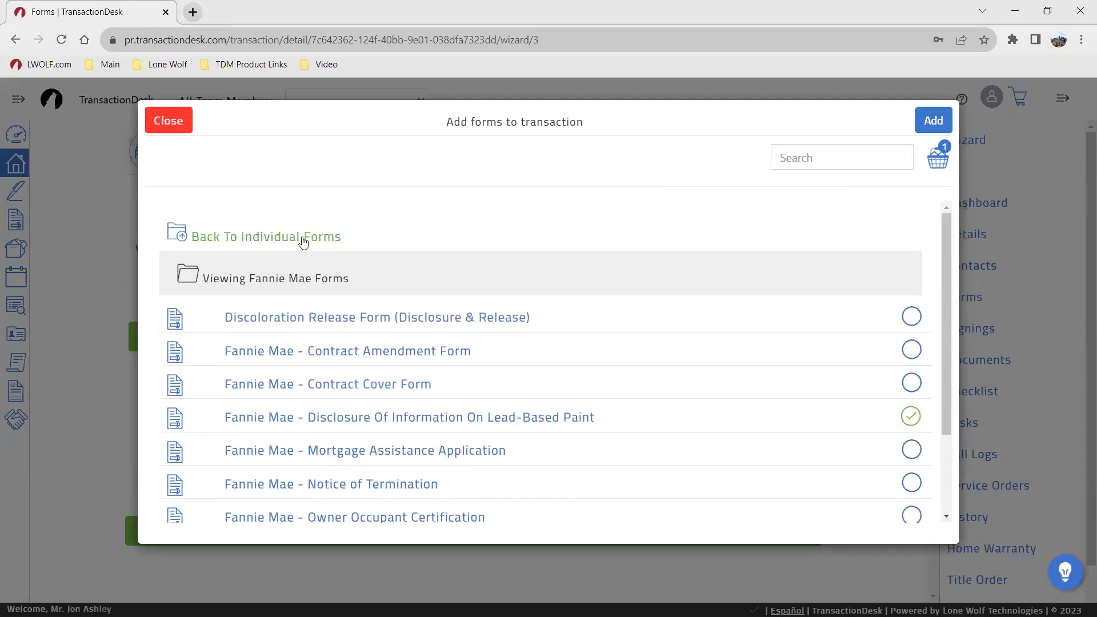
left_click(304, 240)
Step: Search 'seller disclo', tick Seller Disclosure Exemption, and add both chosen forms
left_click(781, 163)
type("se")
key("Return")
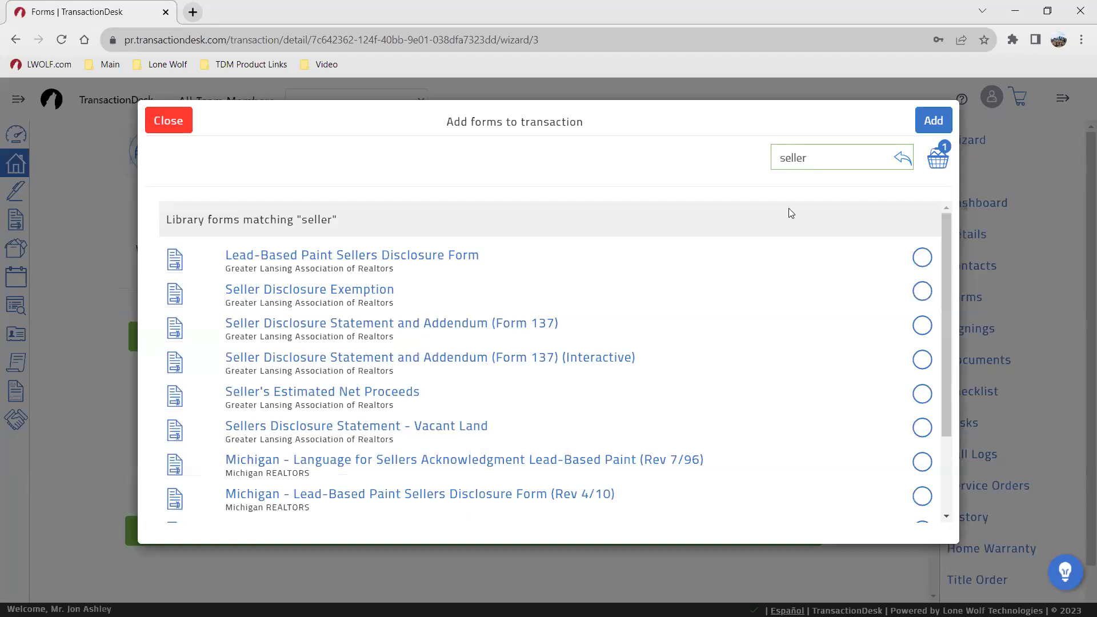
left_click(800, 168)
scroll(600, 291, "down", 2)
scroll(571, 326, "up", 2)
type("disclo")
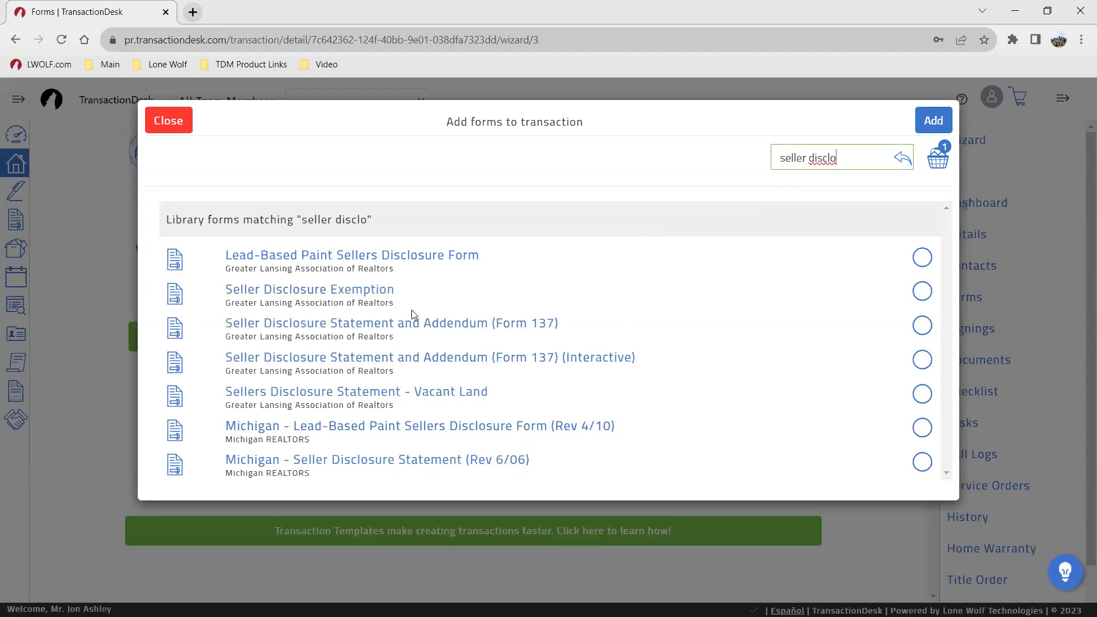
left_click(367, 290)
left_click(933, 121)
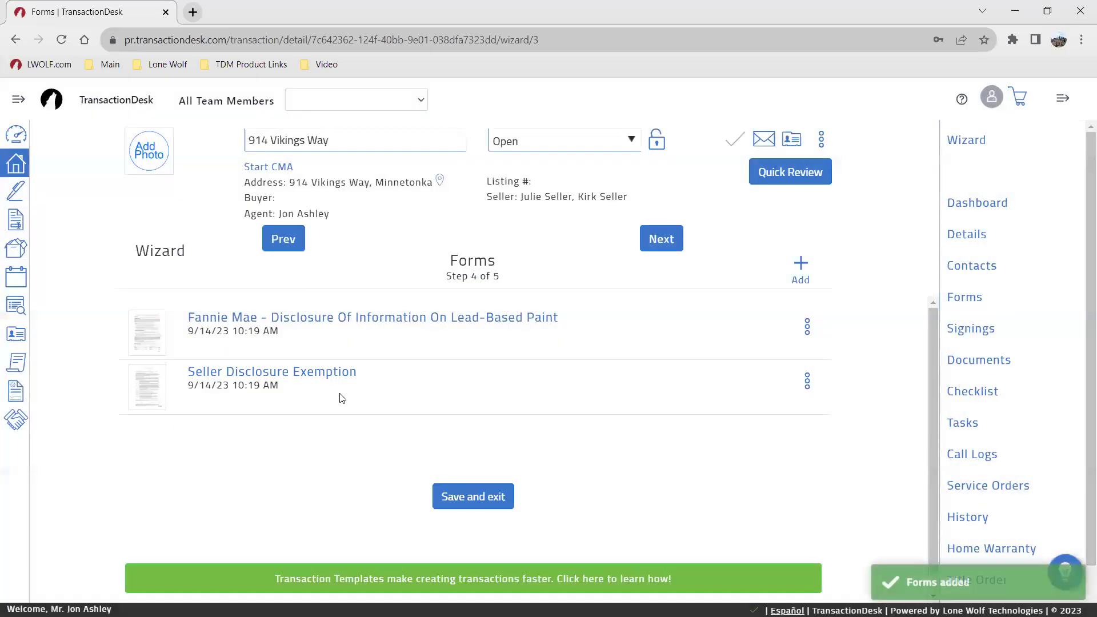
Step: Advance the wizard to step 5 of 5, Documents
left_click(663, 239)
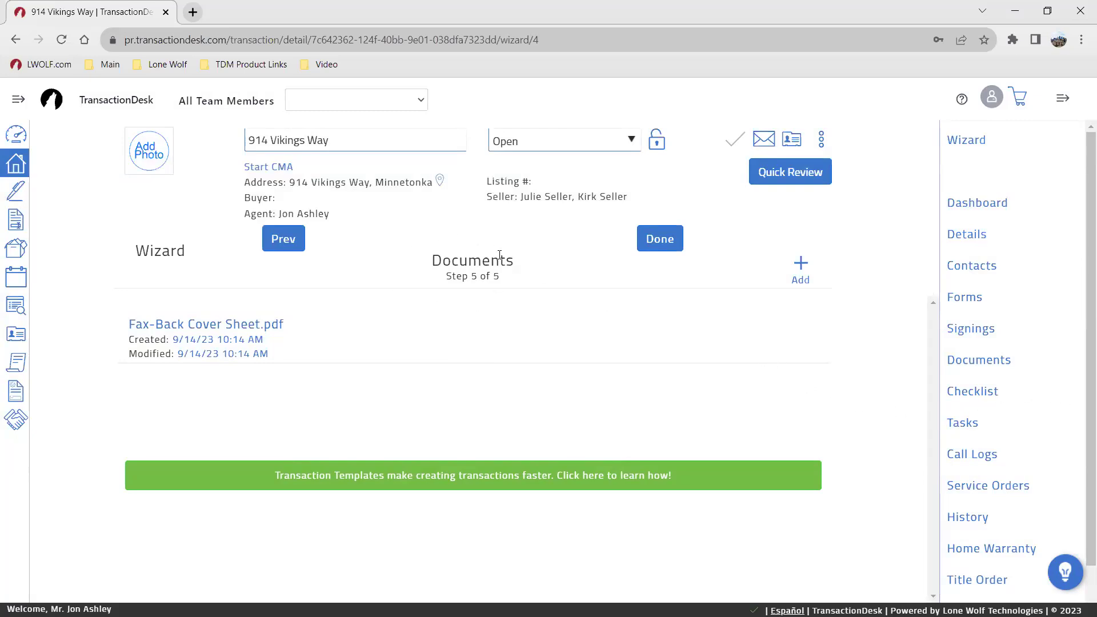
Step: Look through the DocBox, cloud storage and e-mail options for adding a document
left_click(800, 267)
left_click(552, 223)
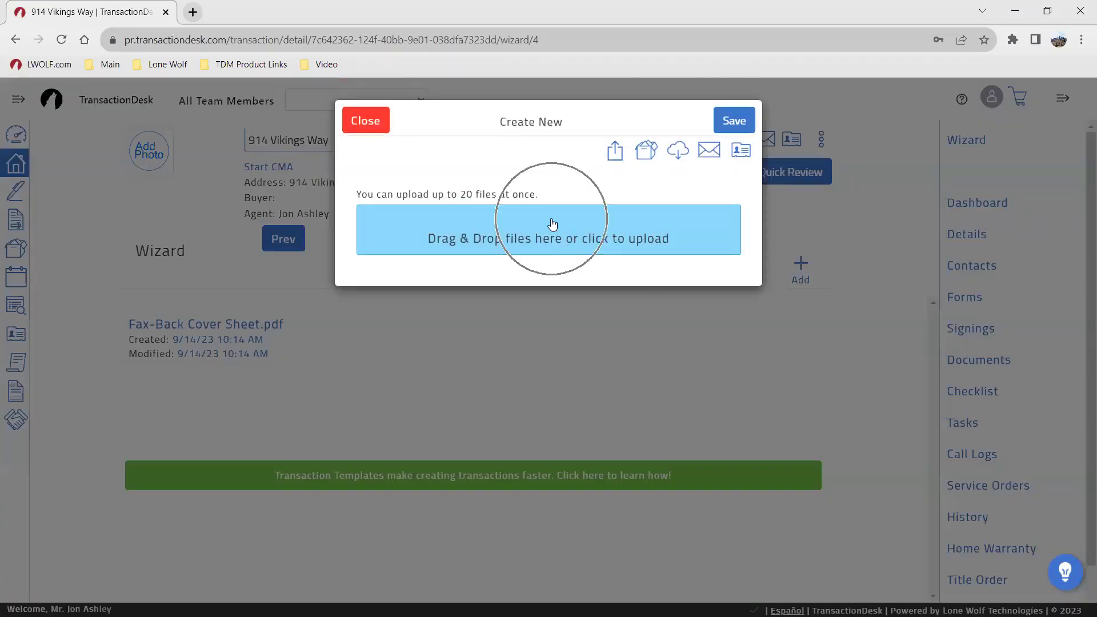
left_click(647, 157)
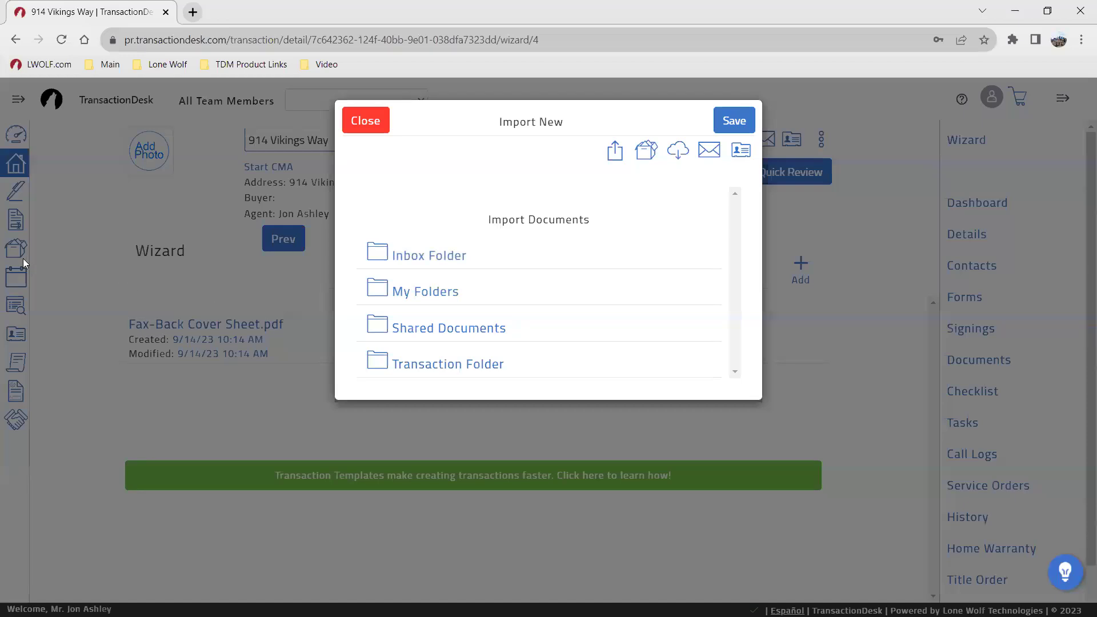
key("ctrl")
key("ctrl")
key("ctrl")
key("ctrl")
key("ctrl")
key("ctrl")
left_click(678, 151)
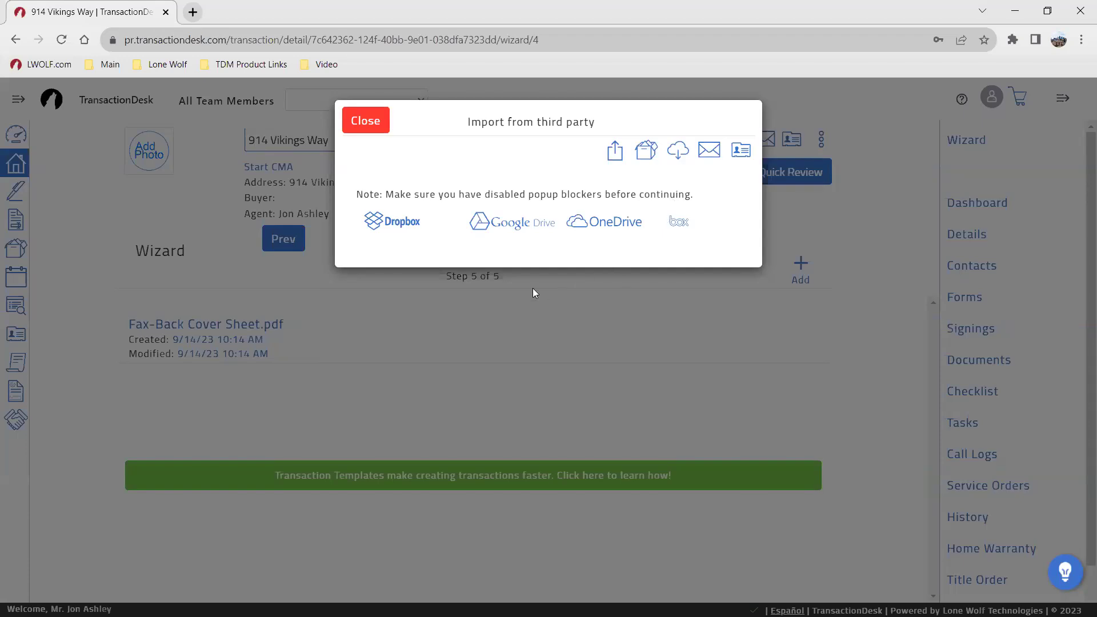
left_click(708, 152)
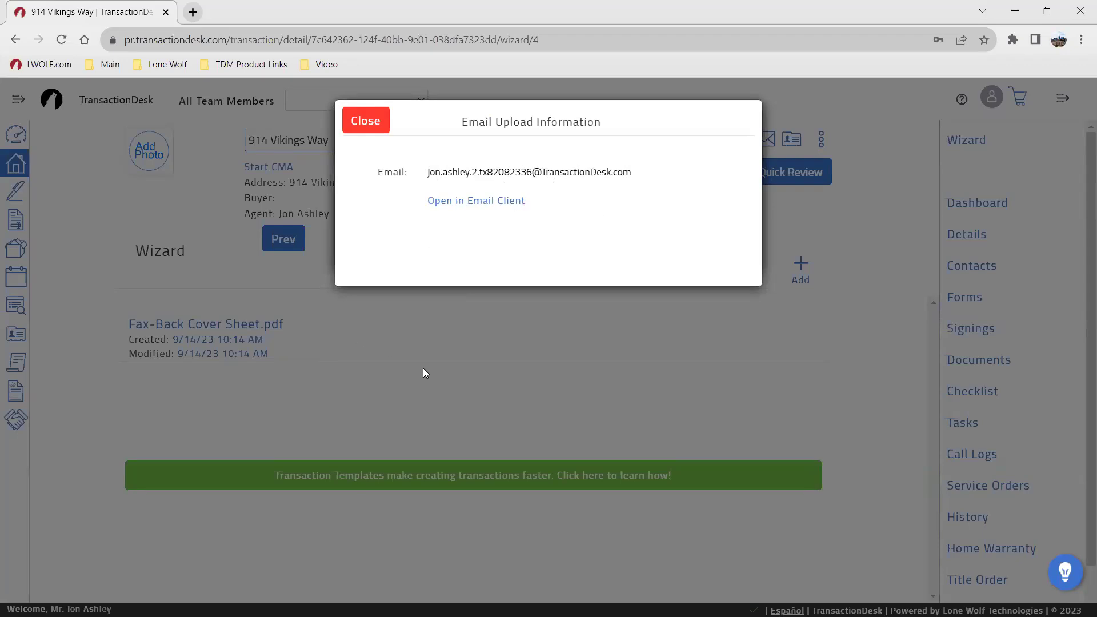
left_click(380, 131)
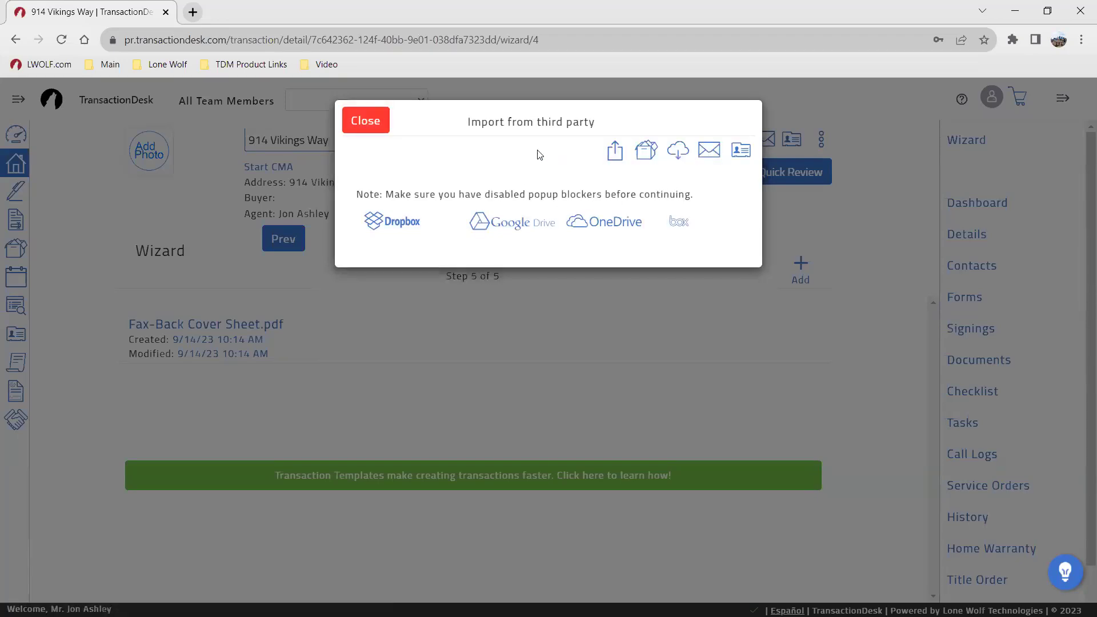
Step: Upload Exclusive Right to Represent.pdf from the computer
left_click(615, 150)
left_click(561, 235)
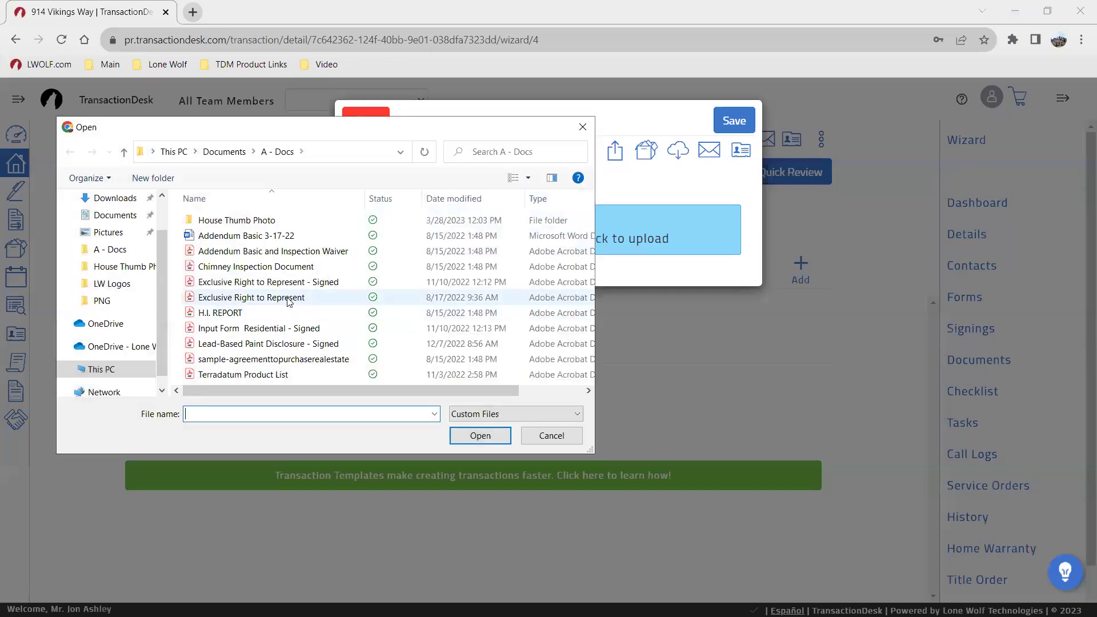
left_click(288, 301)
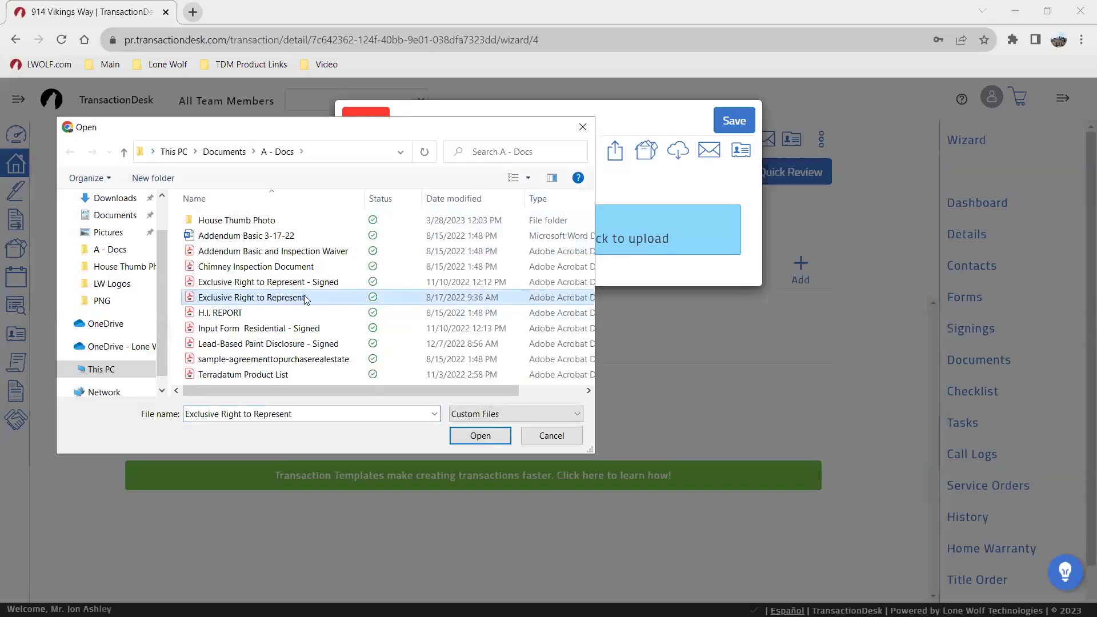
left_click(479, 435)
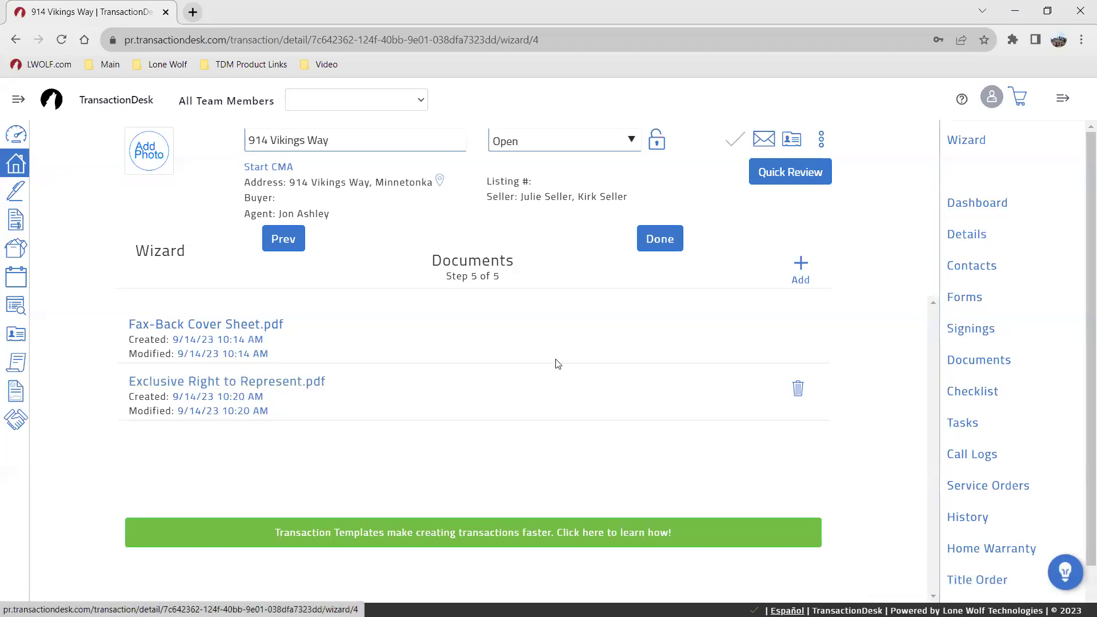
Step: Finish the wizard, then unlock the dashboard, nudge the checklist panel, and relock it
left_click(654, 253)
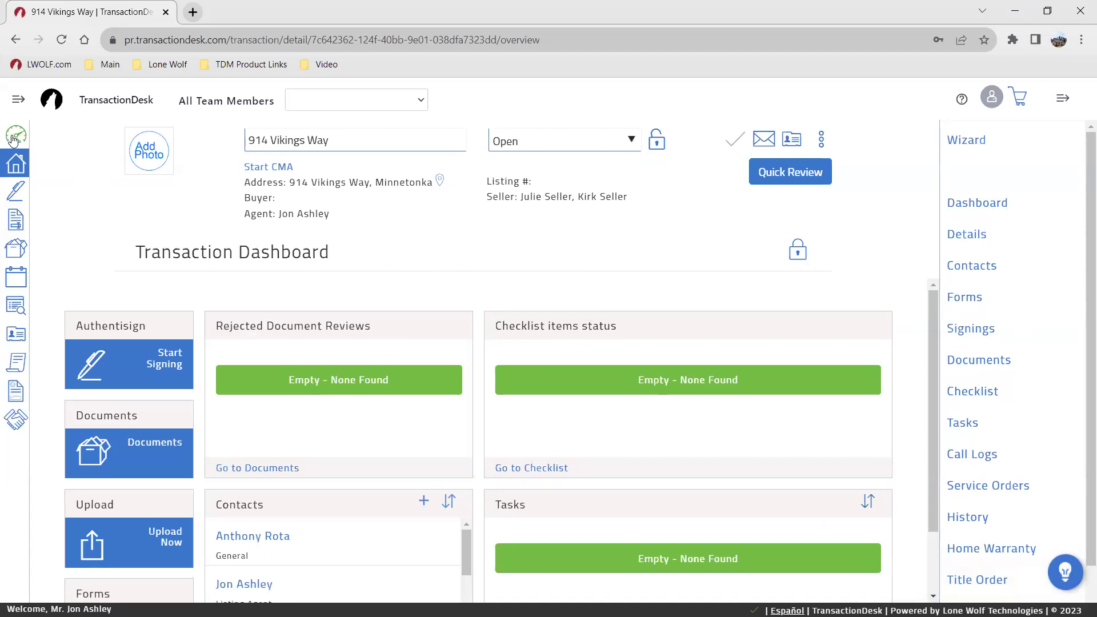
left_click(12, 140)
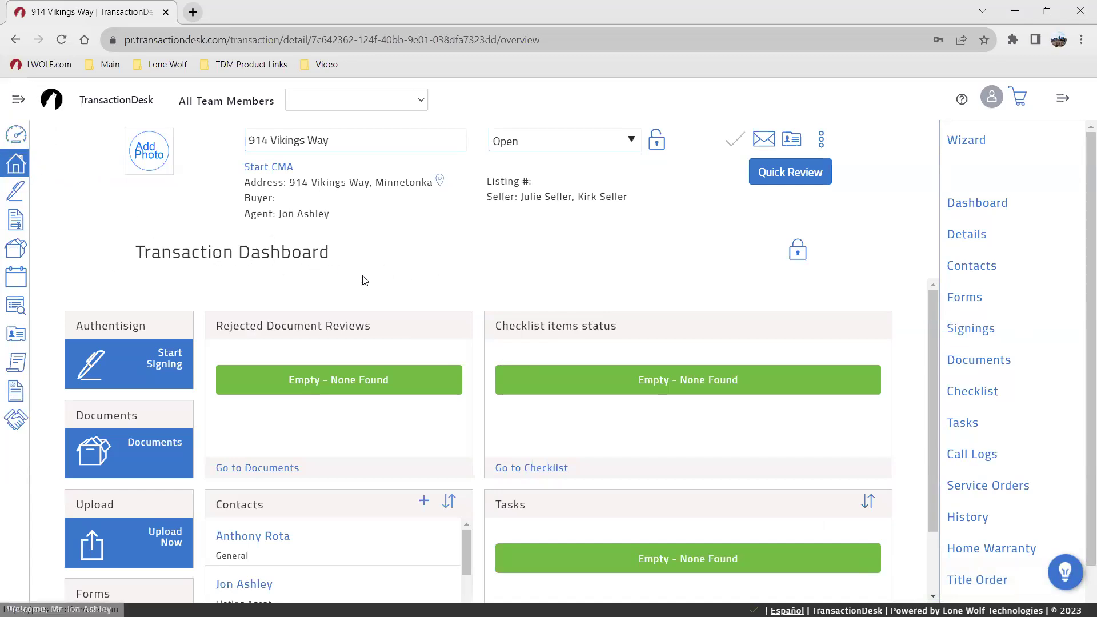
left_click(800, 255)
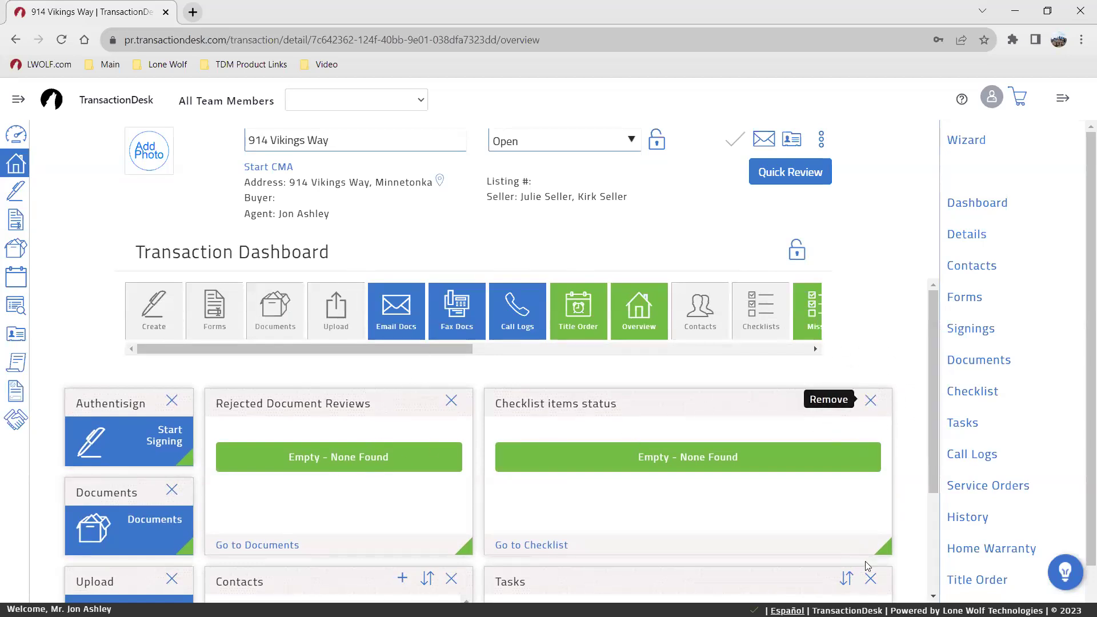
mouse_move(885, 547)
left_mouse_down()
mouse_move(631, 542)
mouse_move(889, 547)
left_mouse_up()
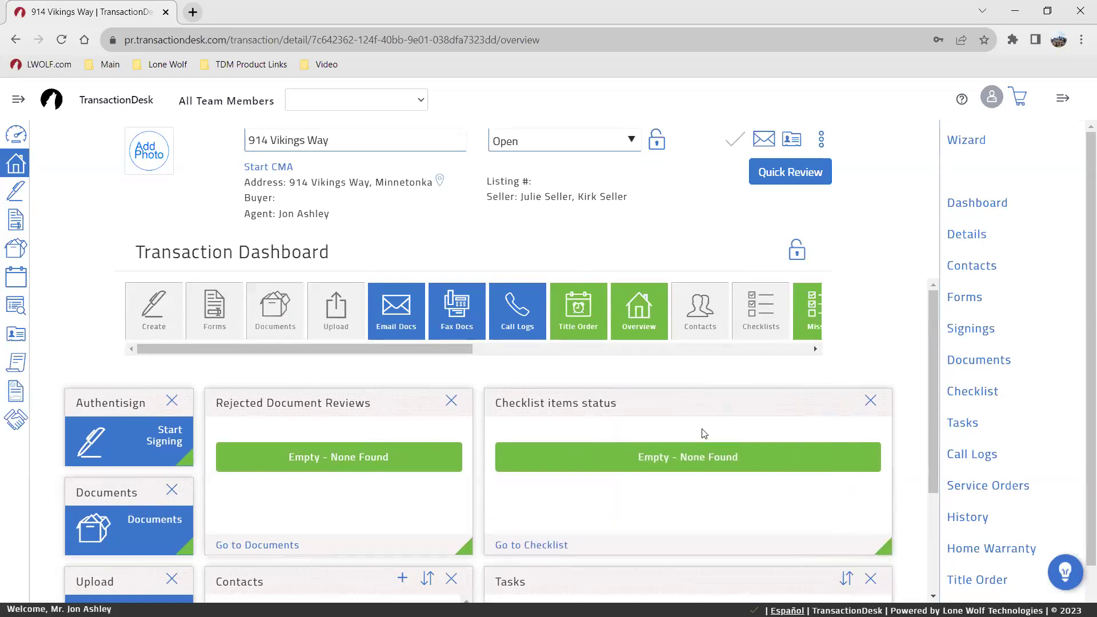
left_click(798, 248)
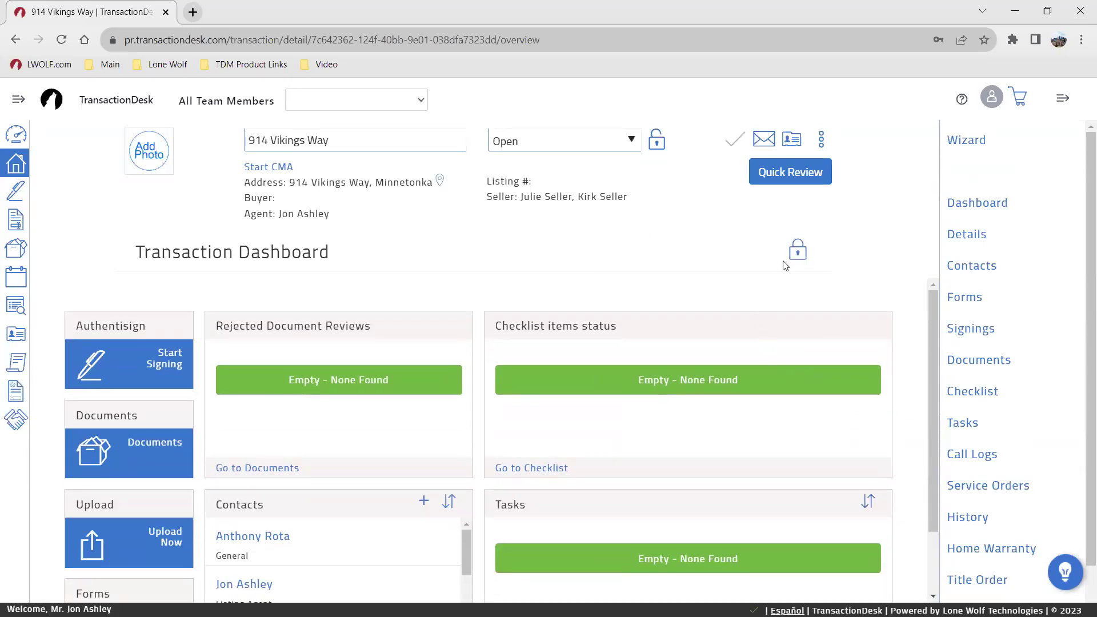
scroll(256, 375, "down", 1)
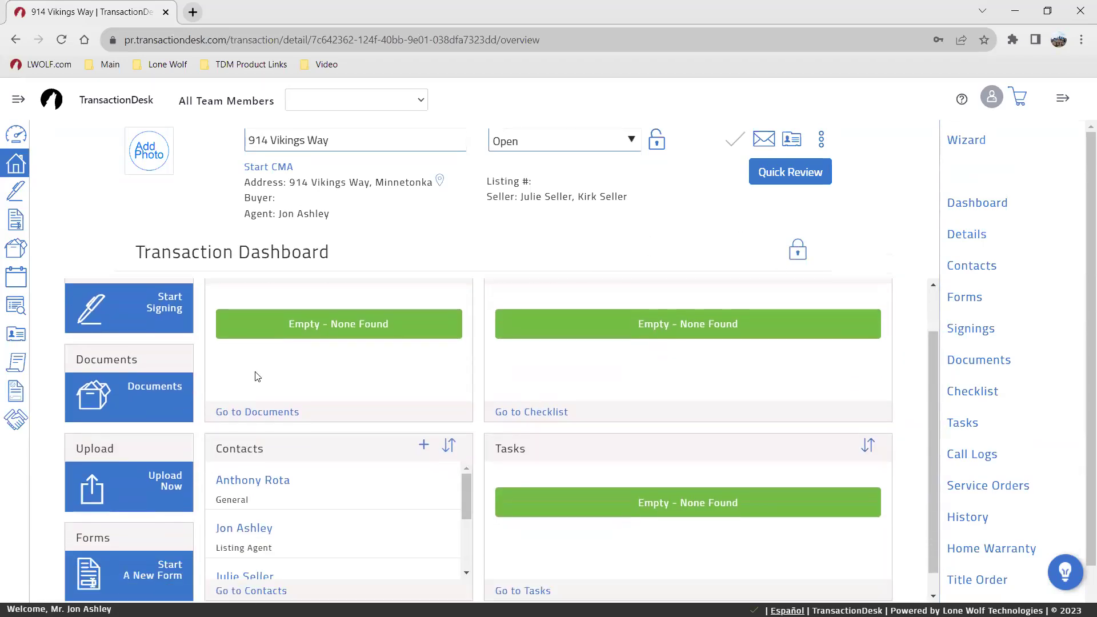
scroll(599, 403, "up", 1)
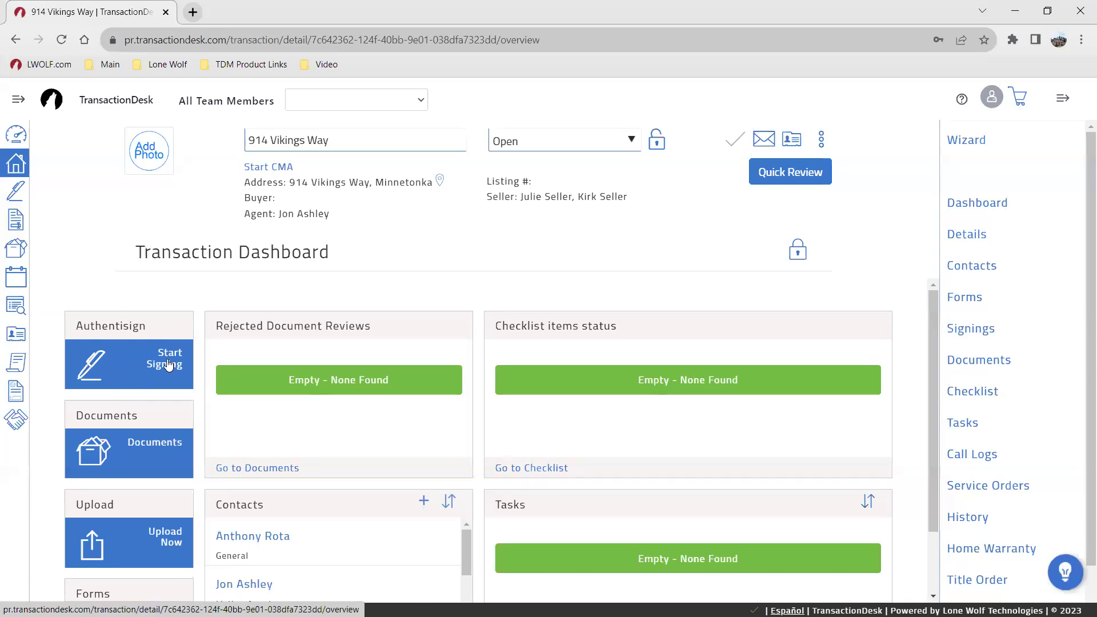
scroll(163, 395, "down", 1)
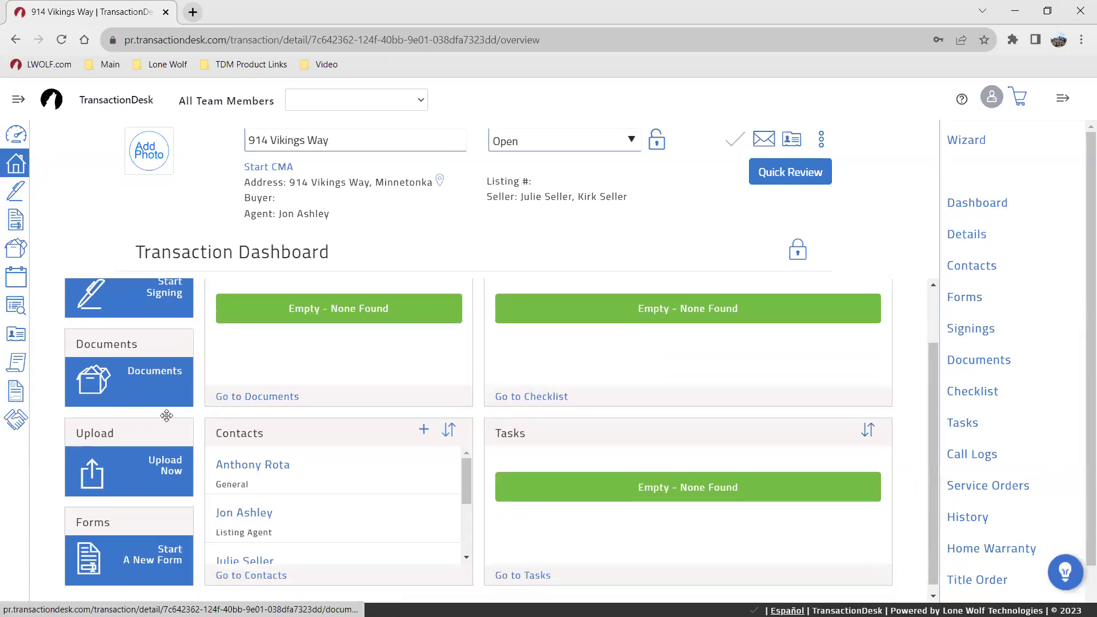
scroll(502, 430, "up", 1)
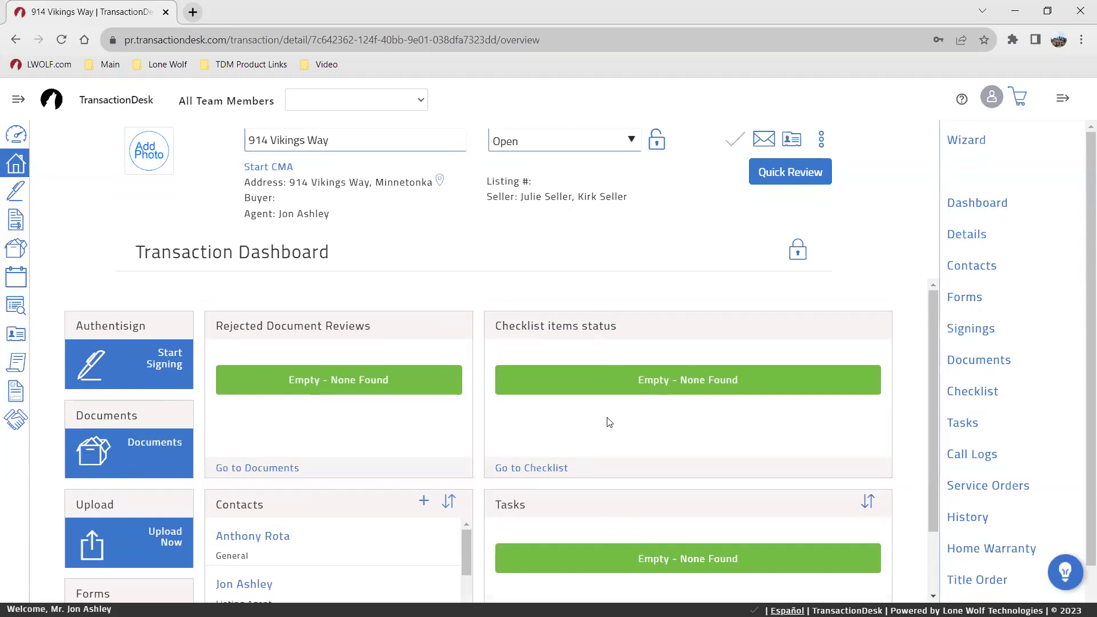
scroll(334, 481, "down", 1)
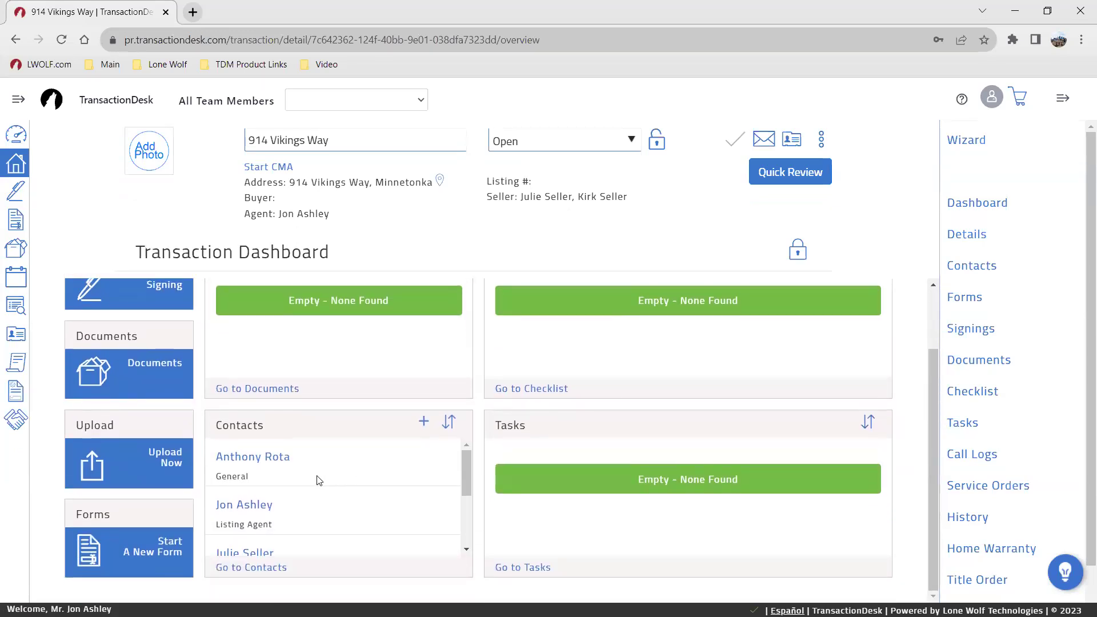
scroll(641, 455, "up", 1)
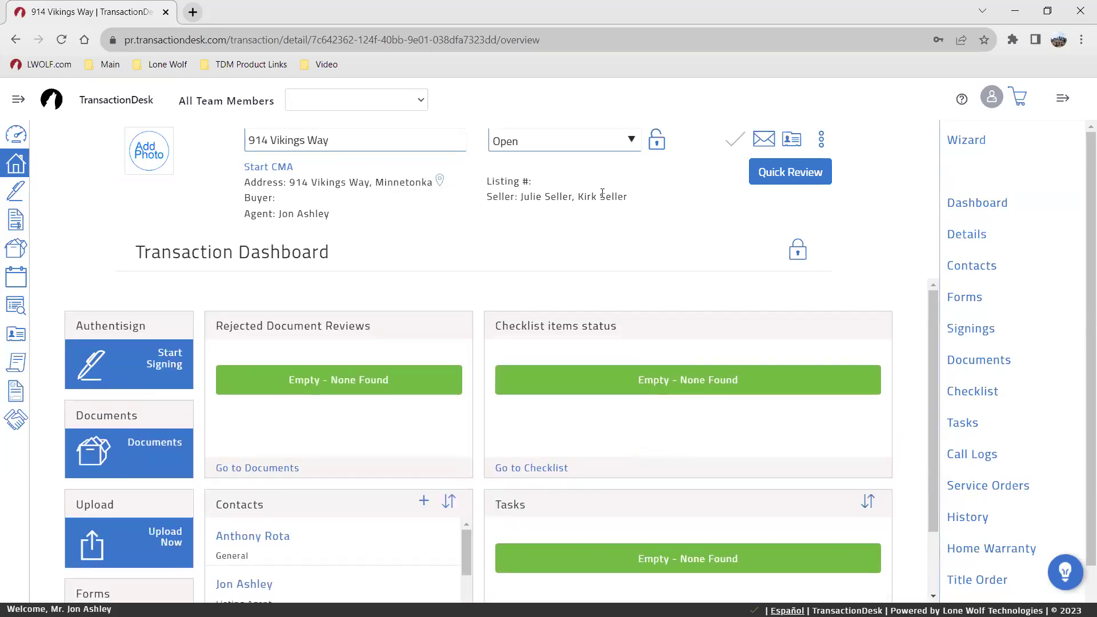
left_click(157, 150)
left_click(274, 141)
left_click(274, 140)
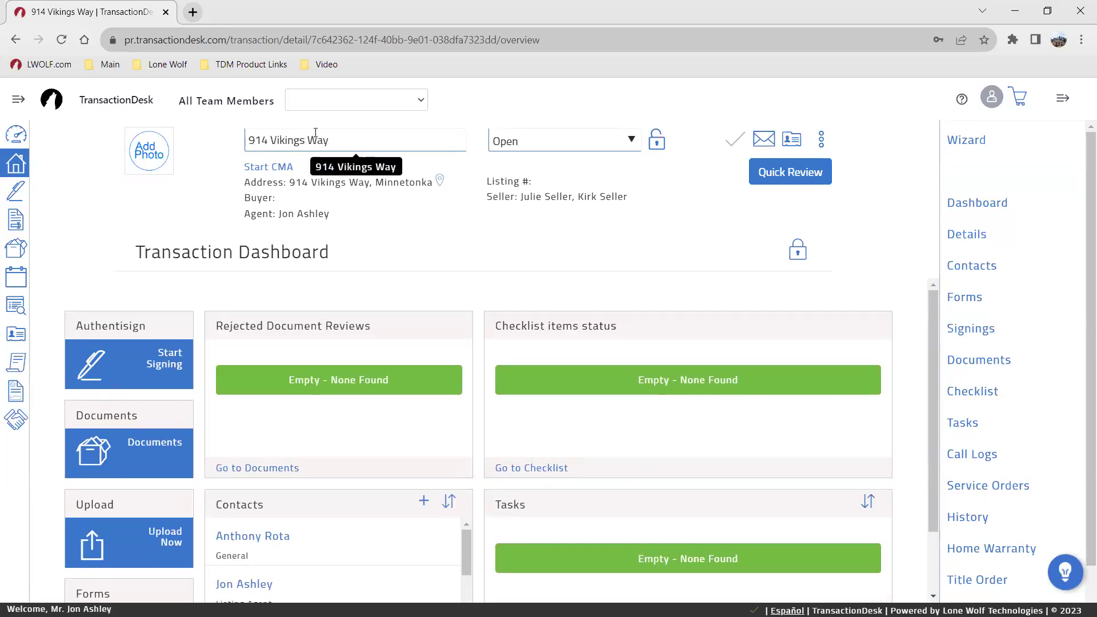
Step: Pick Desert Boat Cove from the House Thumb Photo folder as the transaction photo
left_click(156, 158)
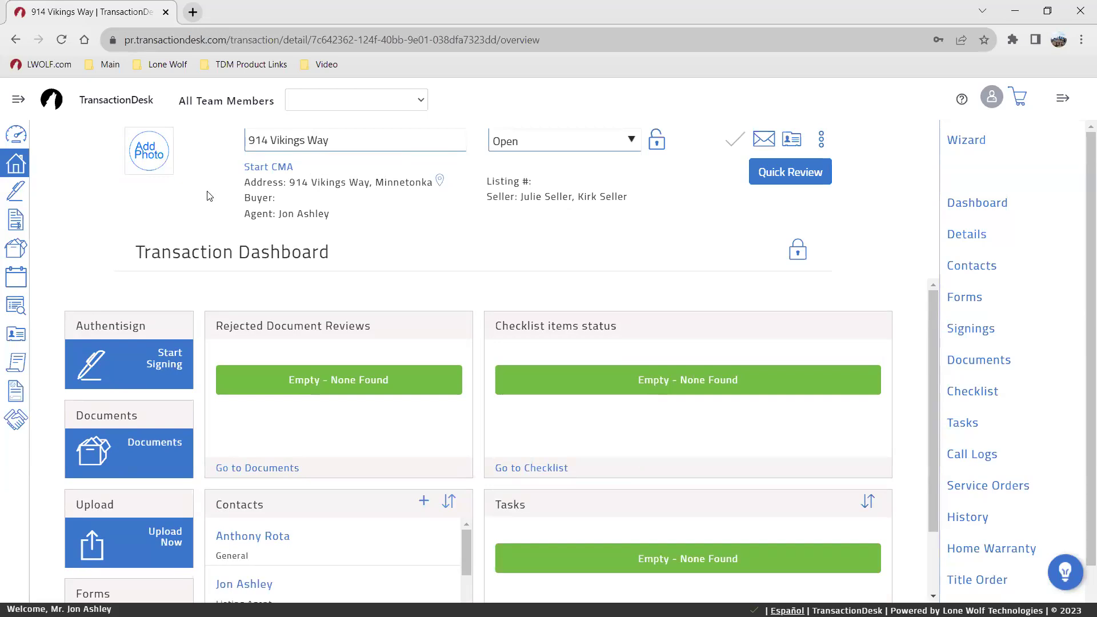
double_click(273, 224)
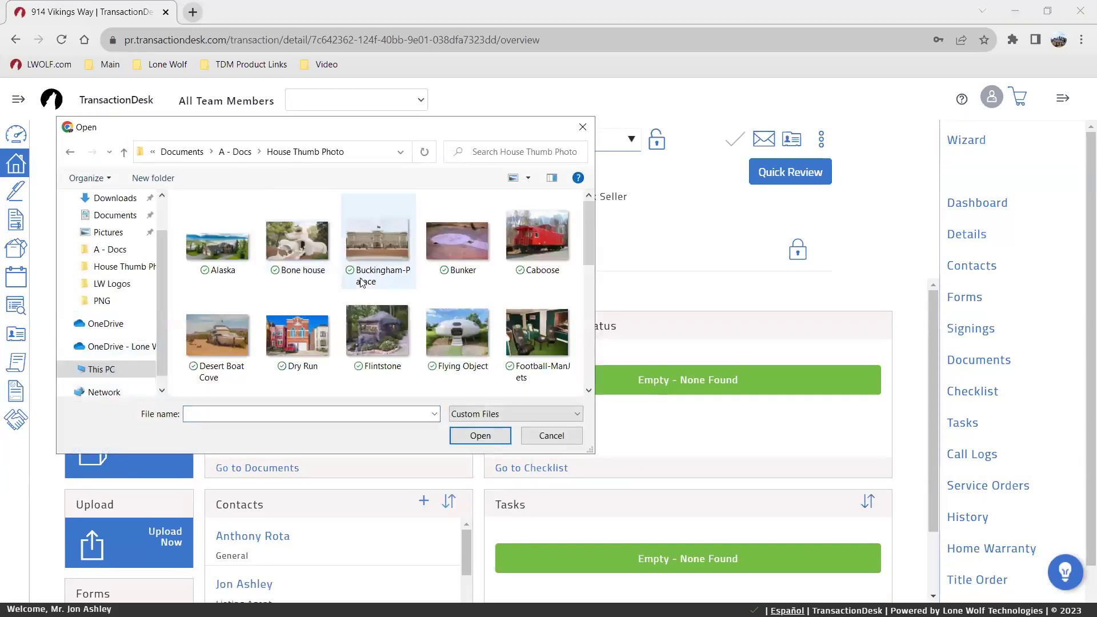
scroll(428, 297, "down", 1)
scroll(419, 290, "up", 1)
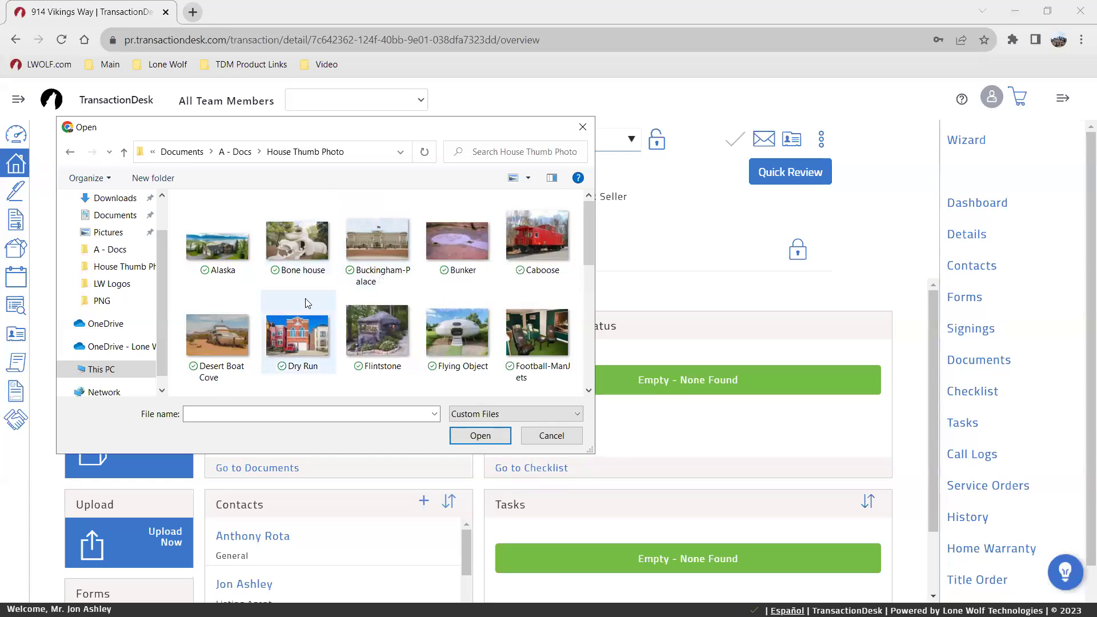
scroll(348, 297, "down", 1)
scroll(343, 301, "down", 1)
scroll(342, 301, "up", 2)
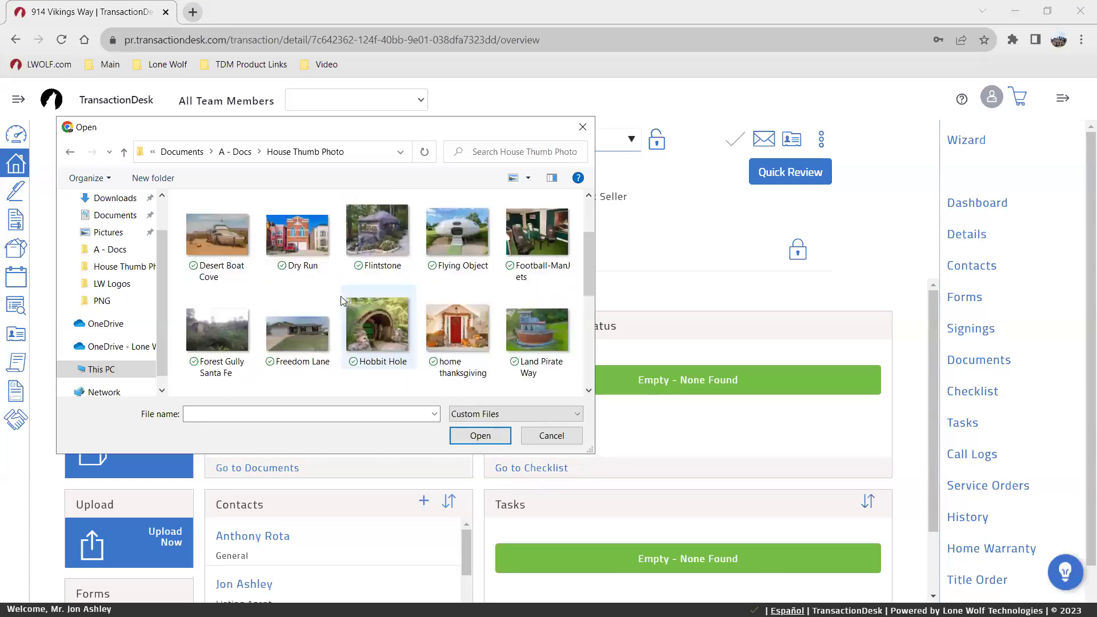
scroll(343, 301, "down", 1)
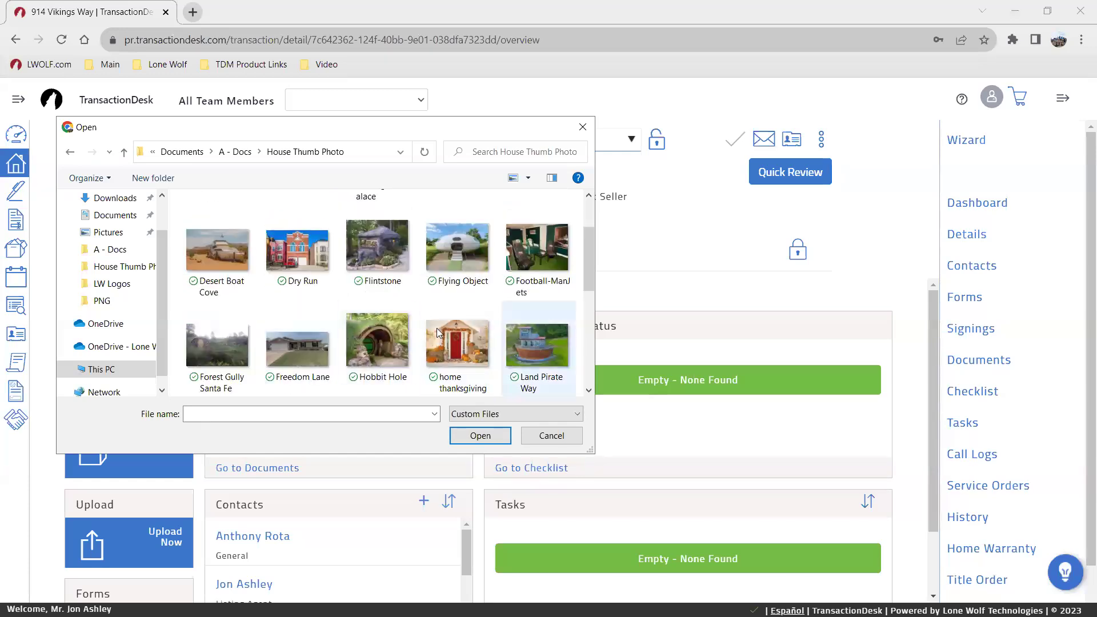
scroll(354, 354, "up", 1)
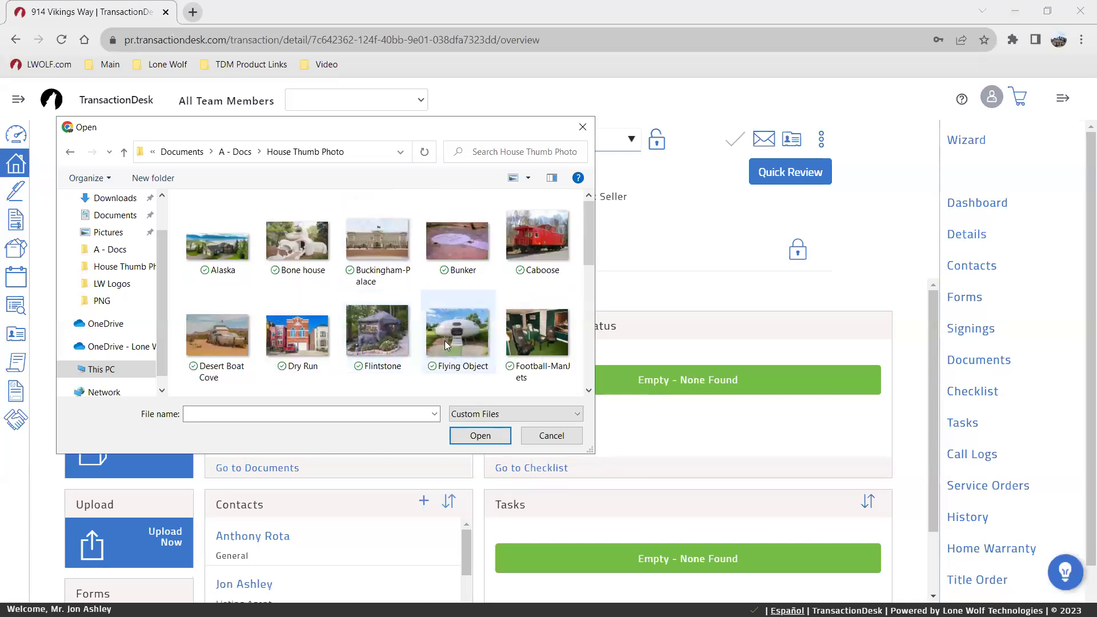
left_click(216, 337)
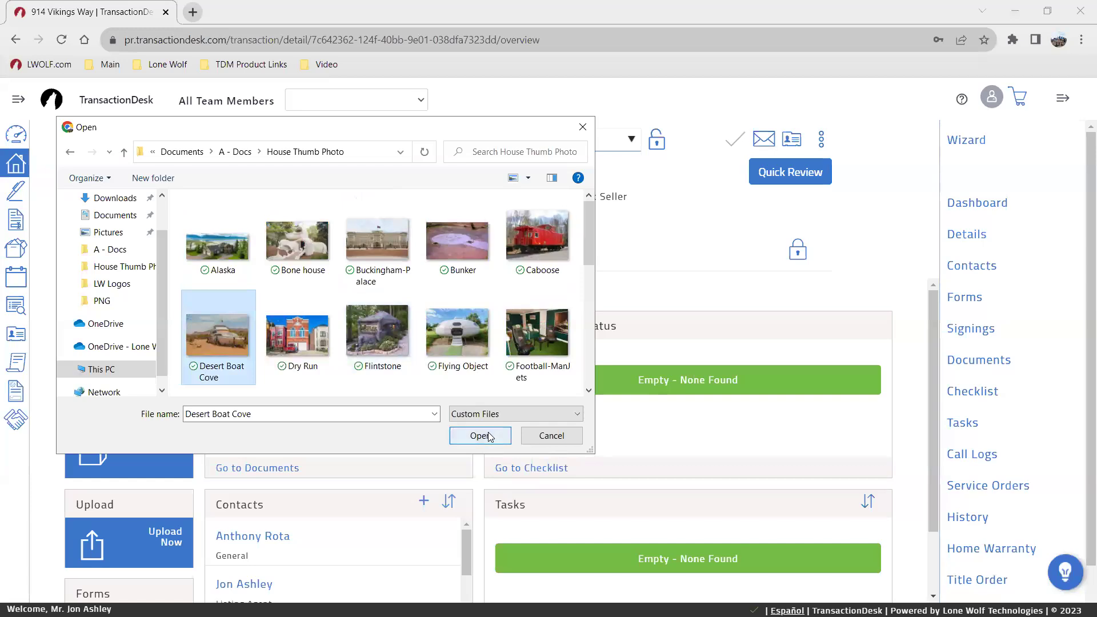
left_click(480, 436)
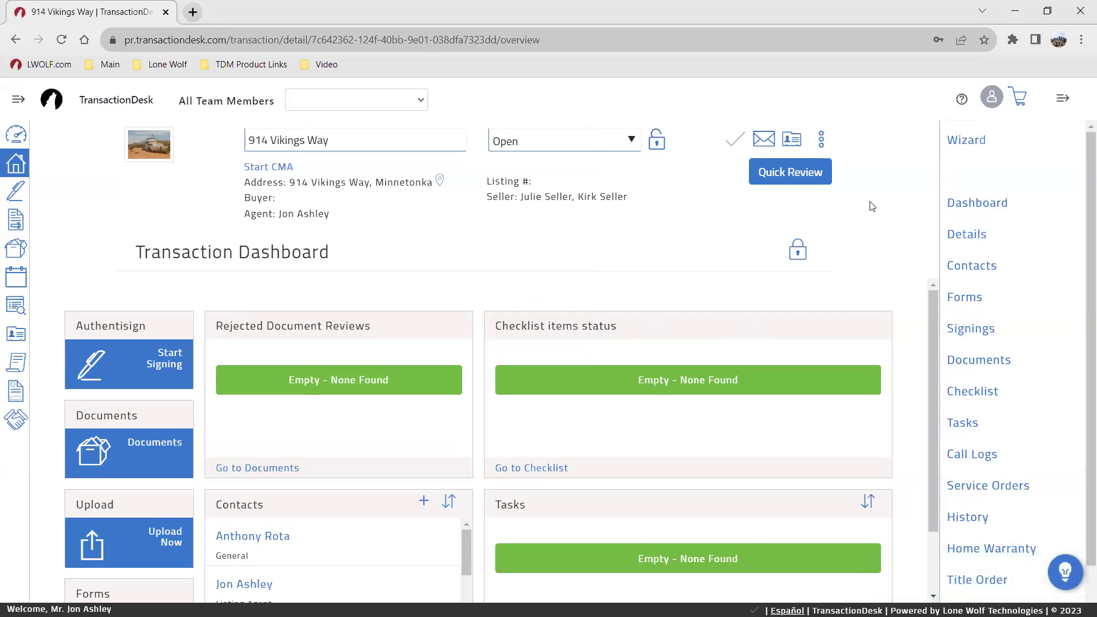
left_click(758, 139)
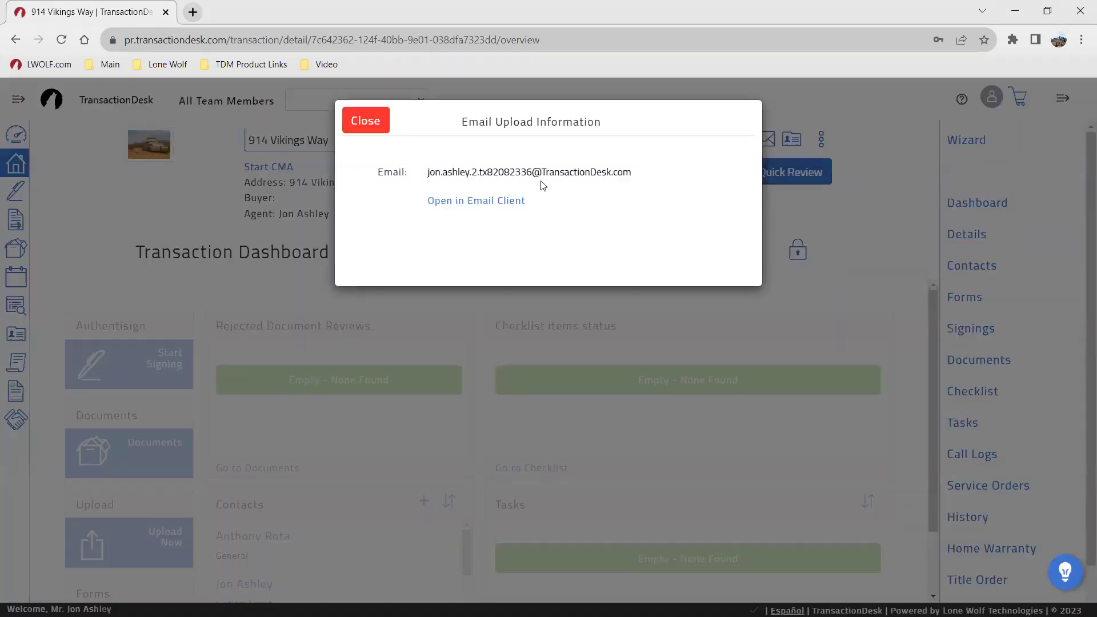
left_click(363, 135)
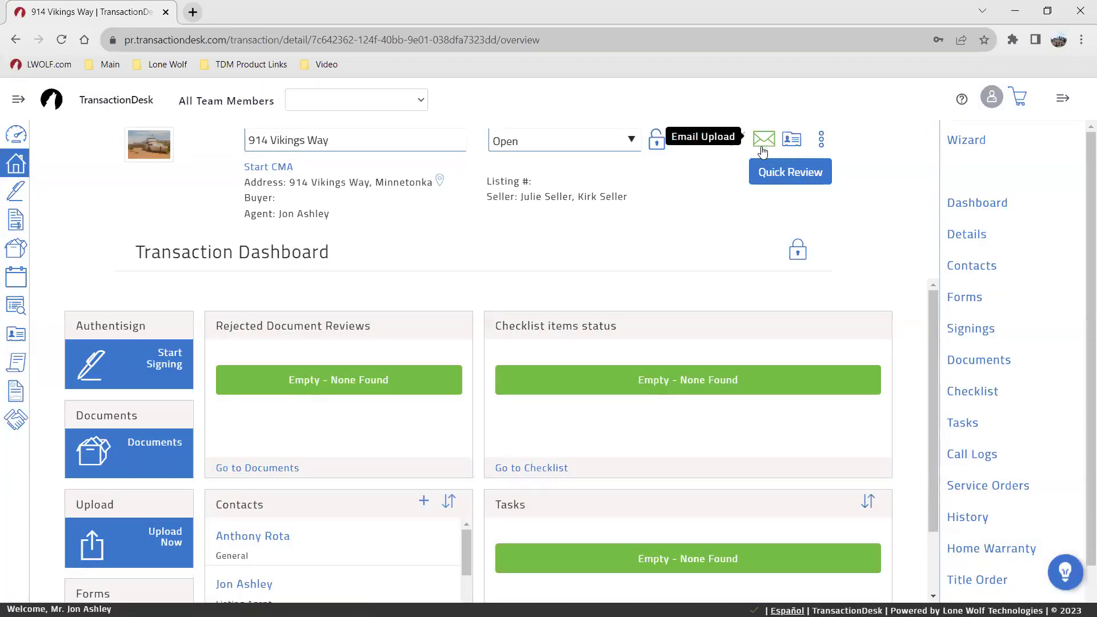
left_click(820, 138)
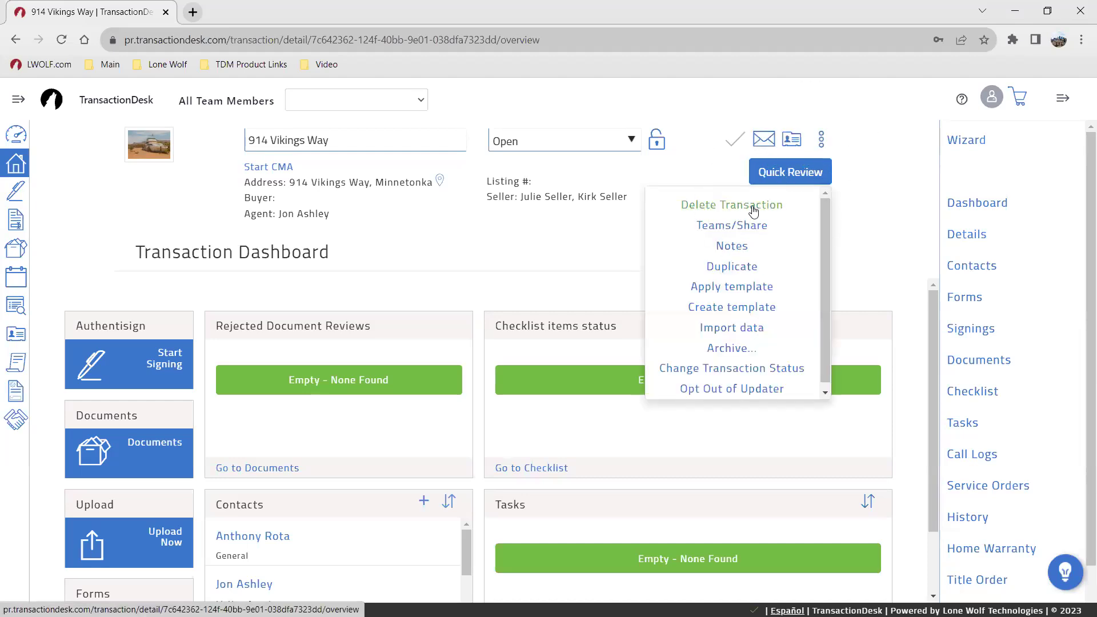
left_click(742, 264)
left_click(863, 210)
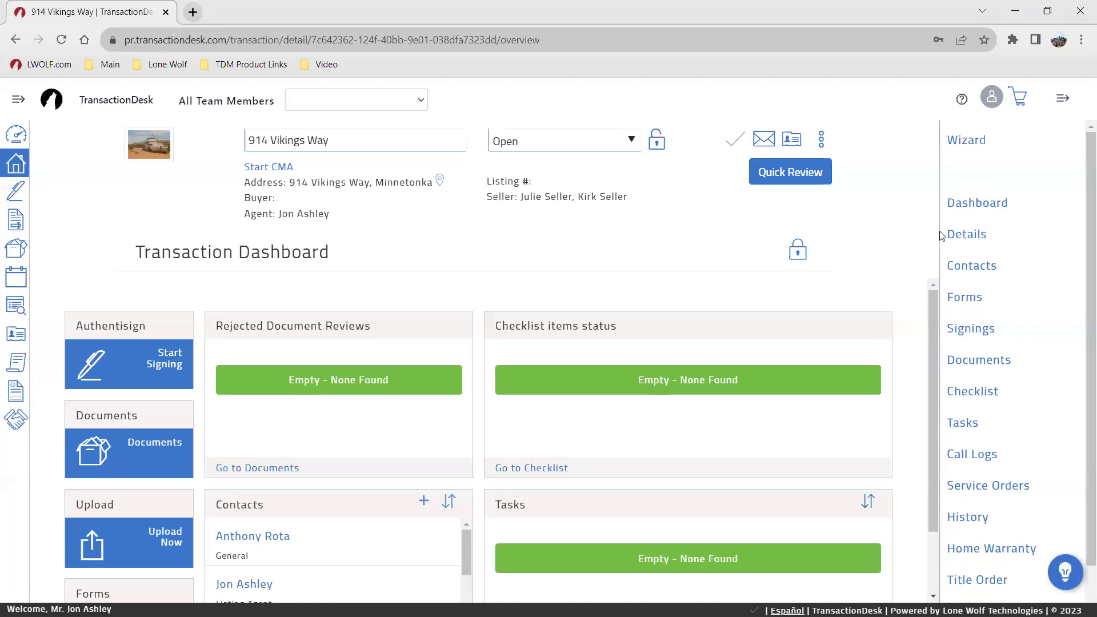
left_click(963, 234)
left_click(1009, 389)
left_click(979, 205)
left_click(965, 143)
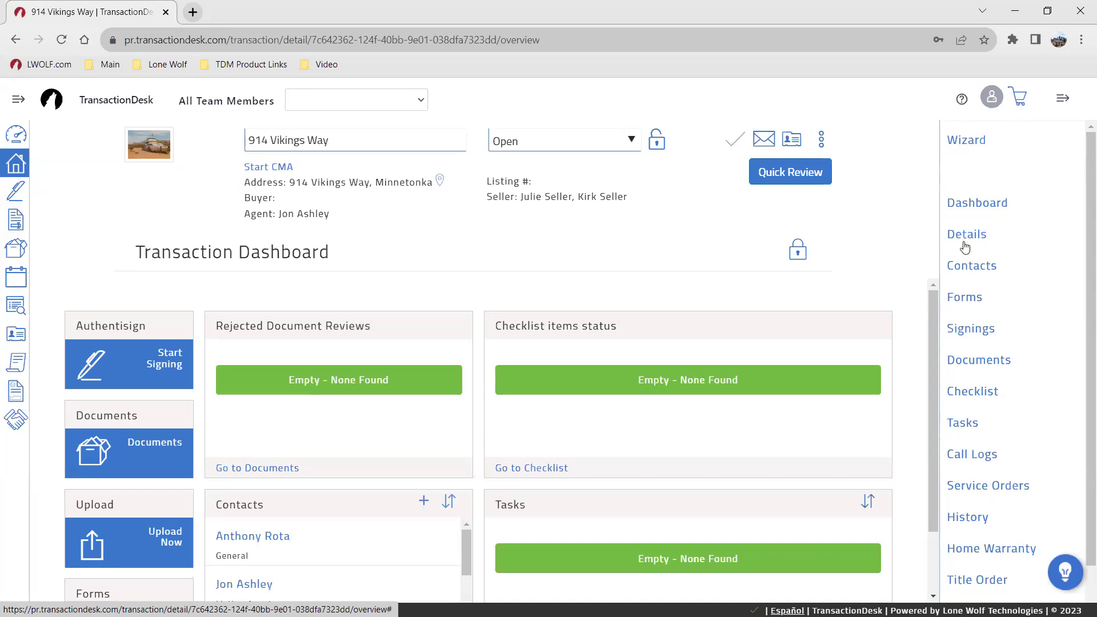
left_click(964, 237)
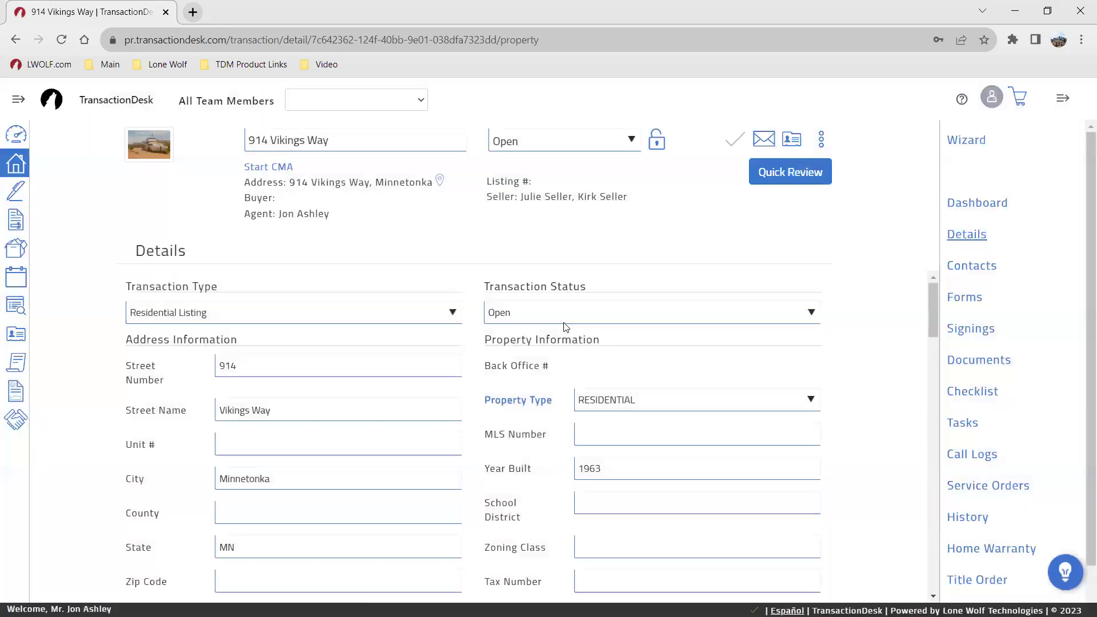
scroll(436, 460, "down", 3)
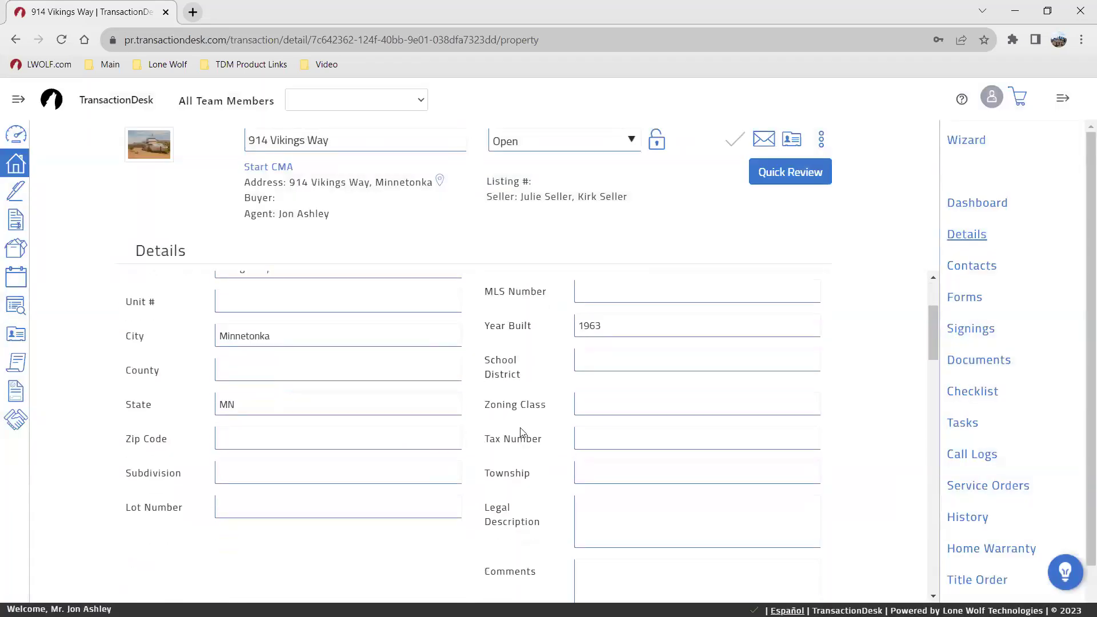
scroll(521, 432, "down", 6)
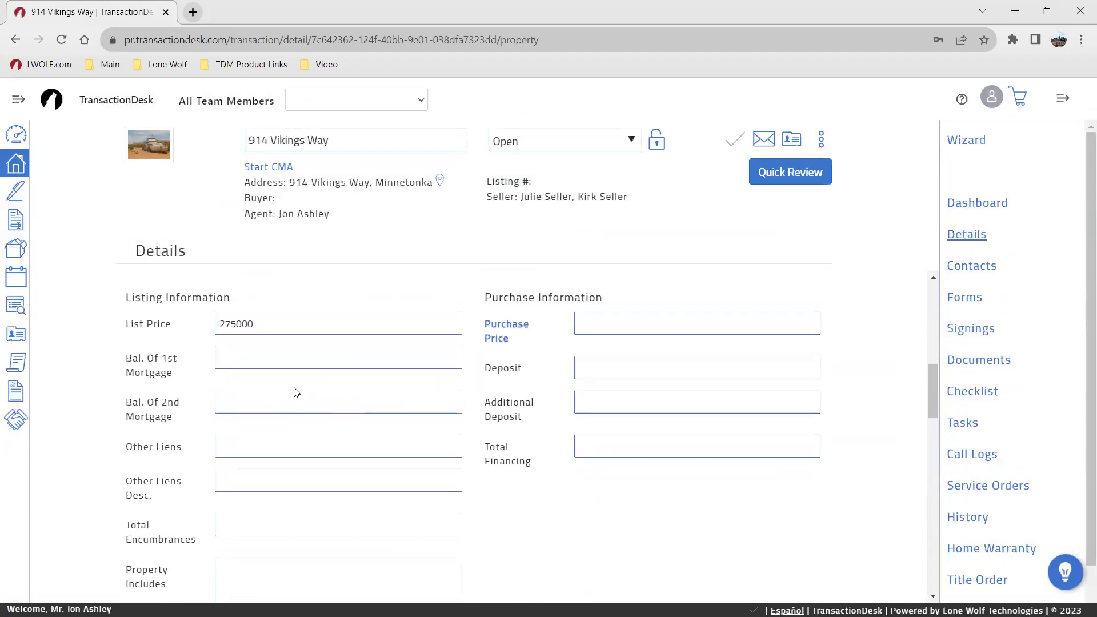
scroll(355, 432, "down", 8)
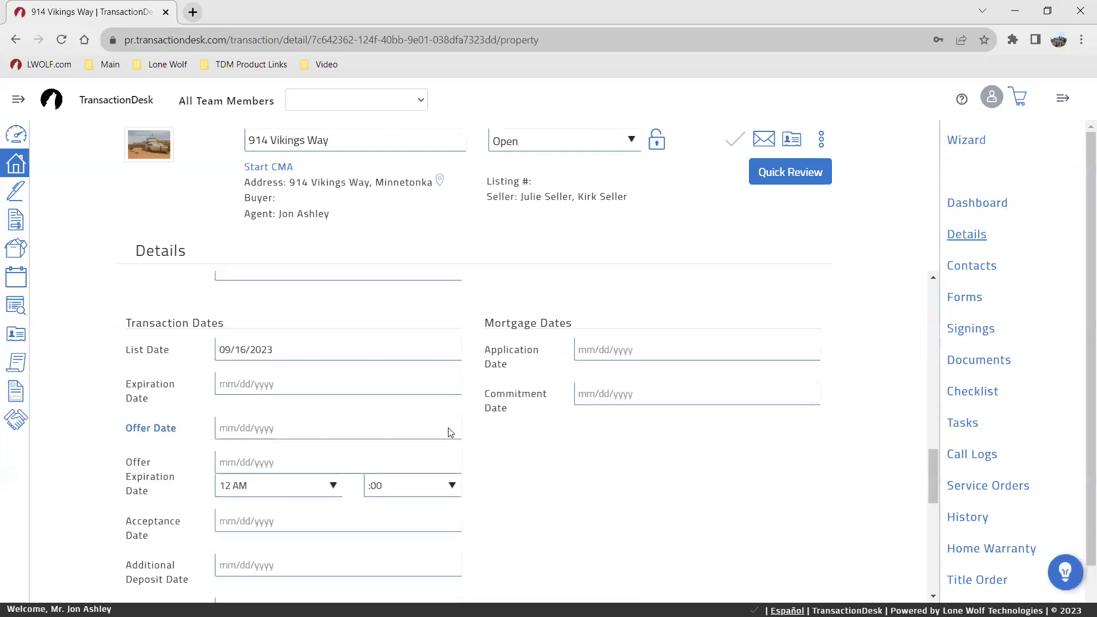
scroll(448, 431, "up", 1)
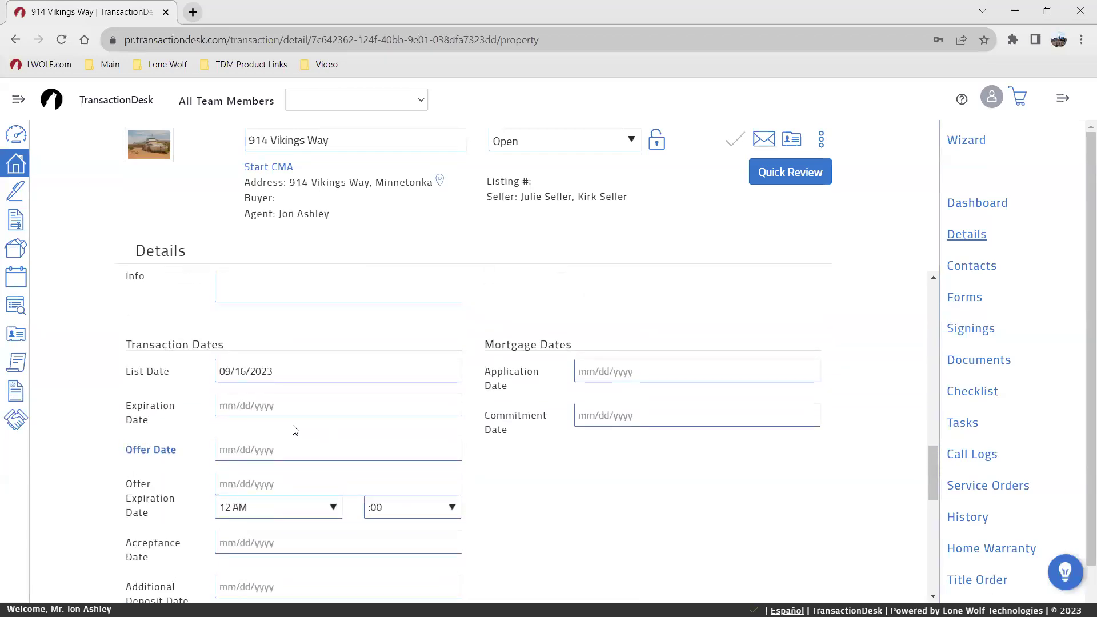
Step: Pick September 16, 2024 in the Expiration Date calendar, giving 09/16/2024
left_click(229, 404)
left_click(408, 436)
left_click(408, 436)
double_click(408, 436)
left_click(409, 436)
double_click(408, 437)
left_click(408, 436)
double_click(409, 436)
left_click(408, 437)
left_click(408, 436)
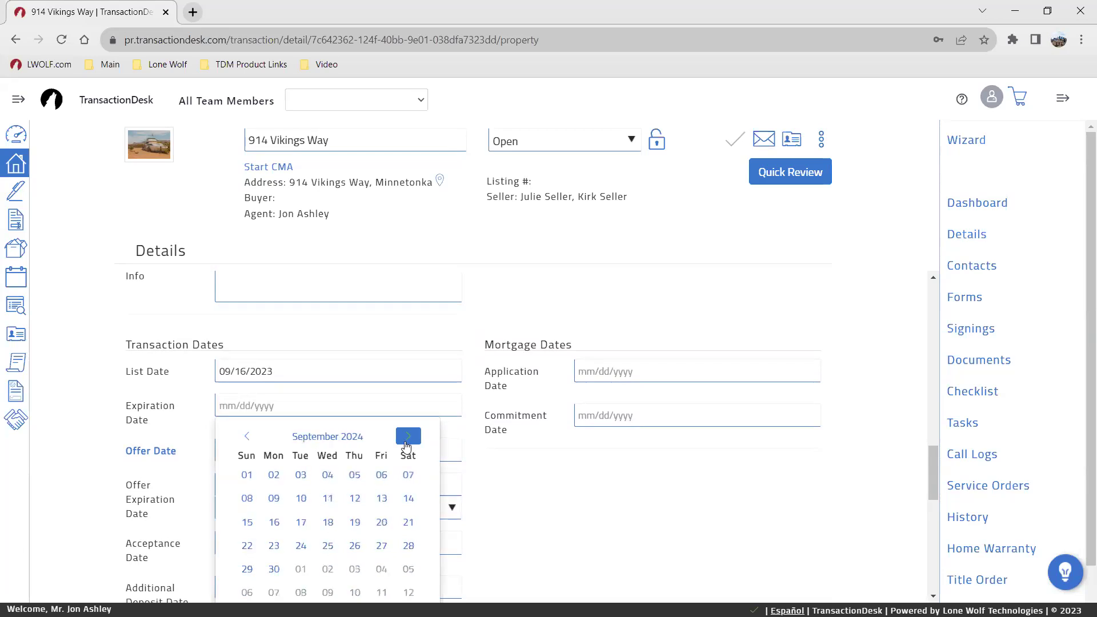
scroll(392, 557, "down", 3)
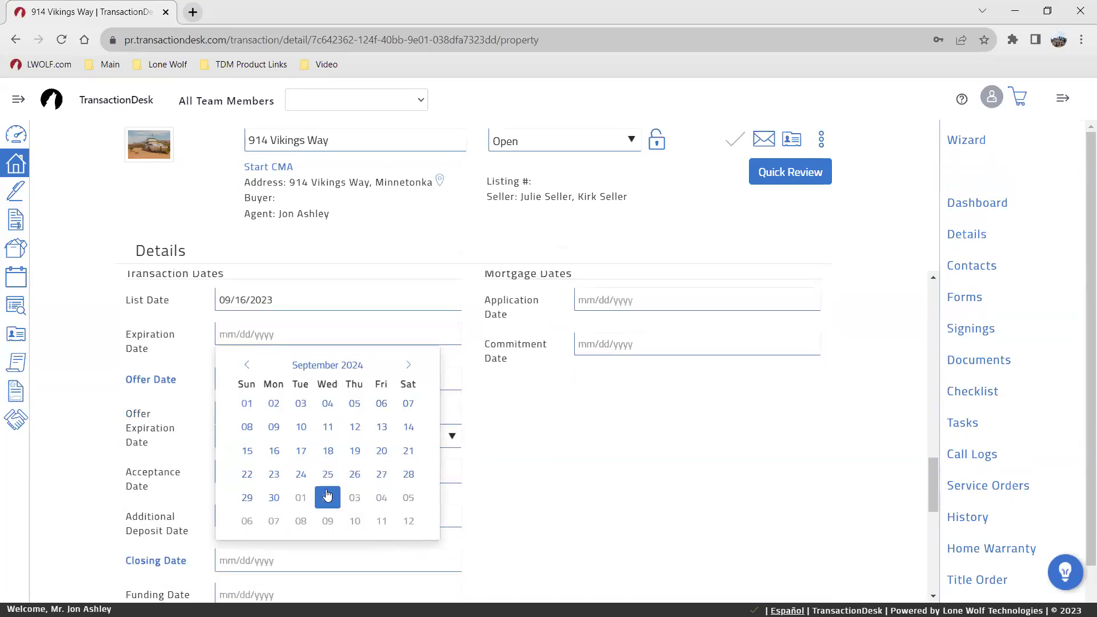
left_click(307, 460)
scroll(505, 451, "up", 3)
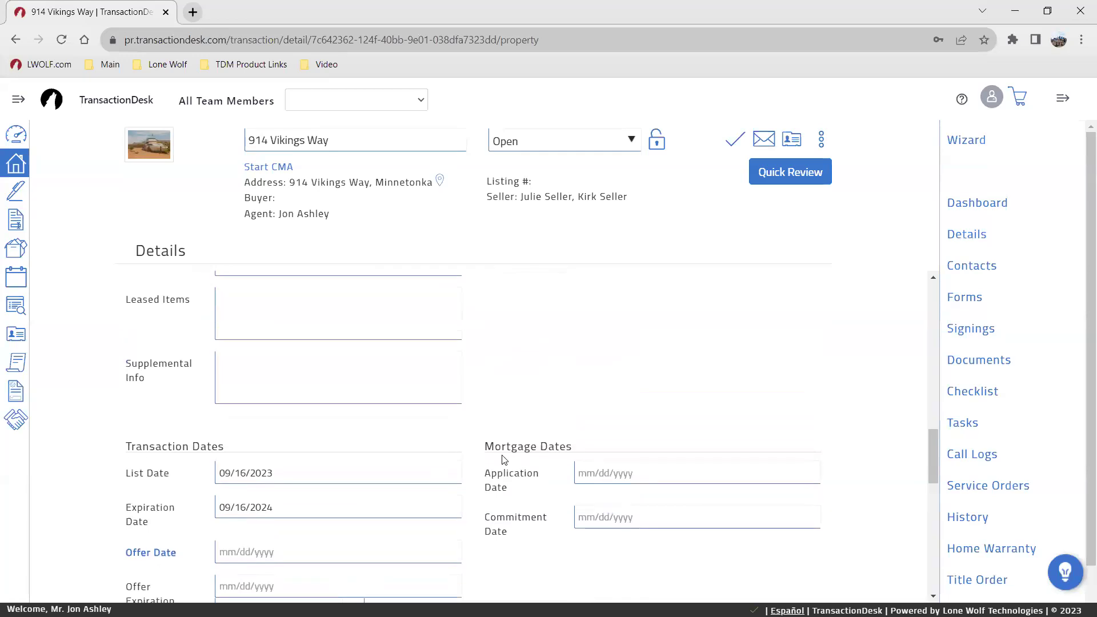
scroll(505, 458, "up", 15)
scroll(610, 385, "up", 2)
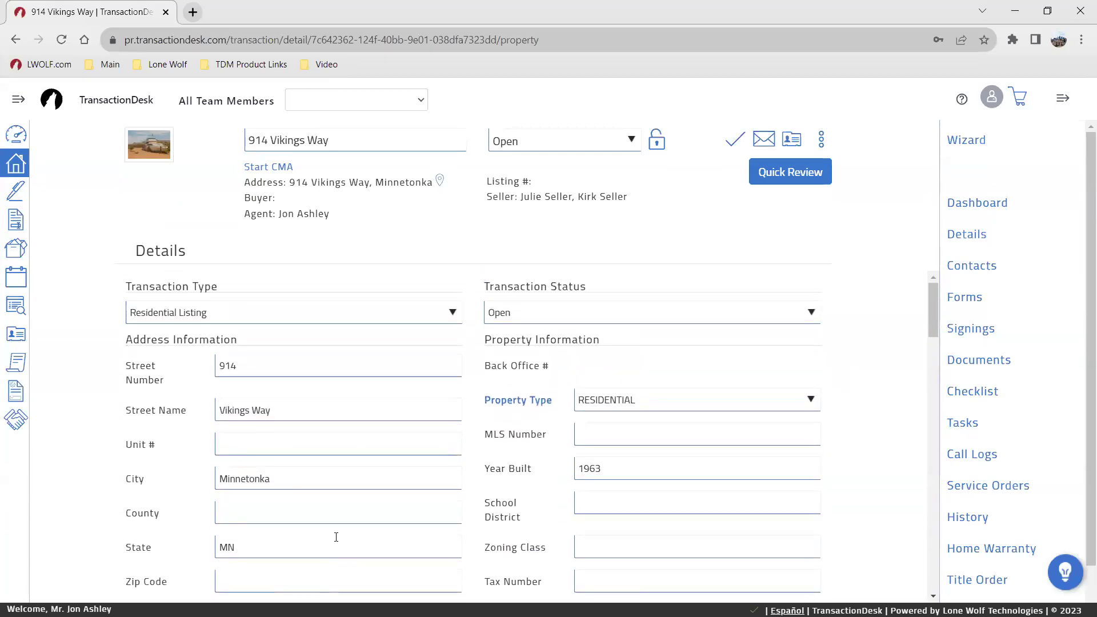
Step: Save the transaction details, then go through Contacts, Forms and Signings to the Documents list
left_click(735, 140)
left_click(737, 142)
left_click(982, 275)
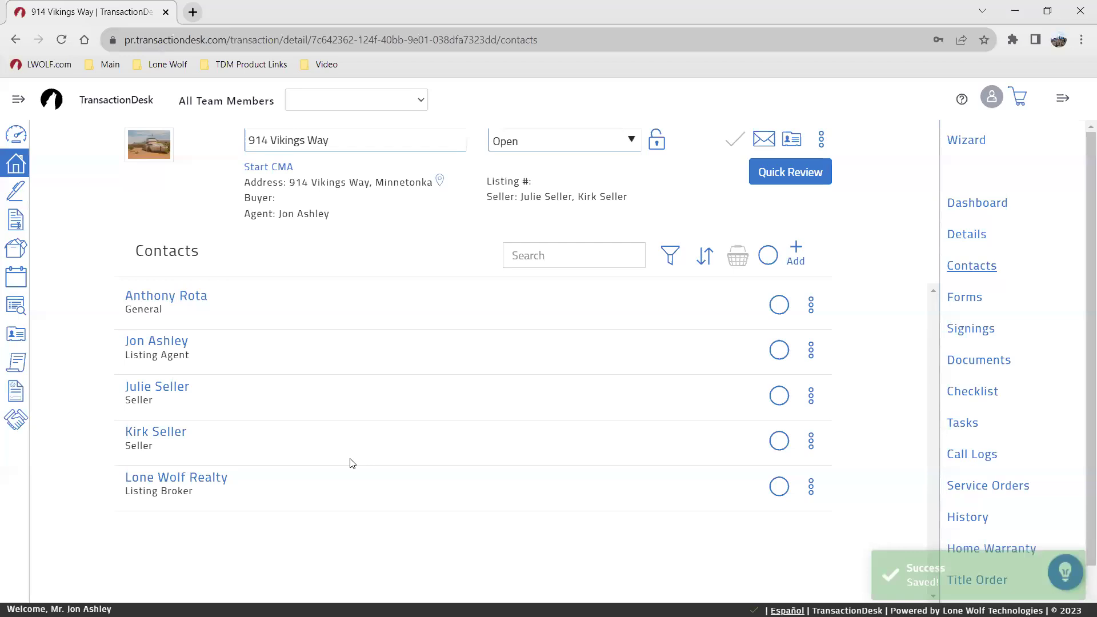
left_click(964, 298)
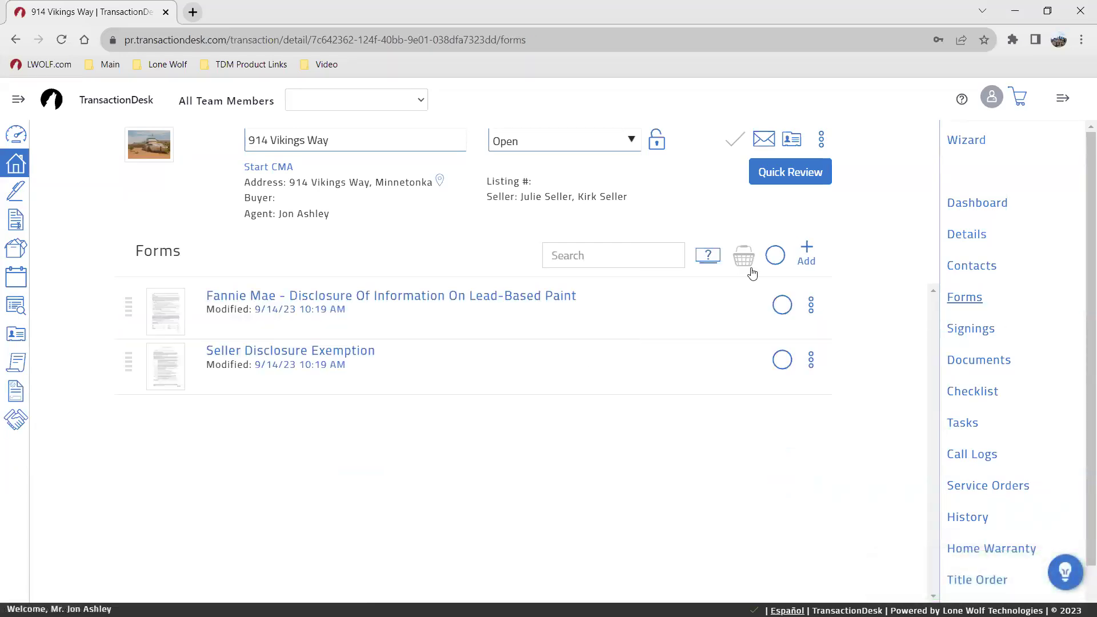
left_click(806, 246)
left_click(975, 337)
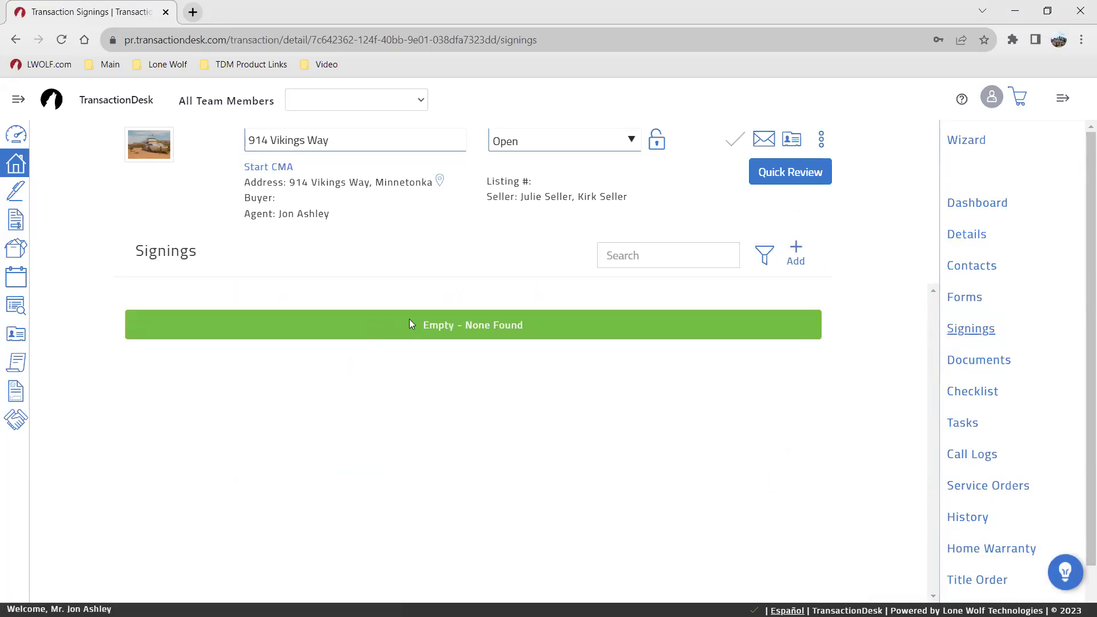
left_click(963, 360)
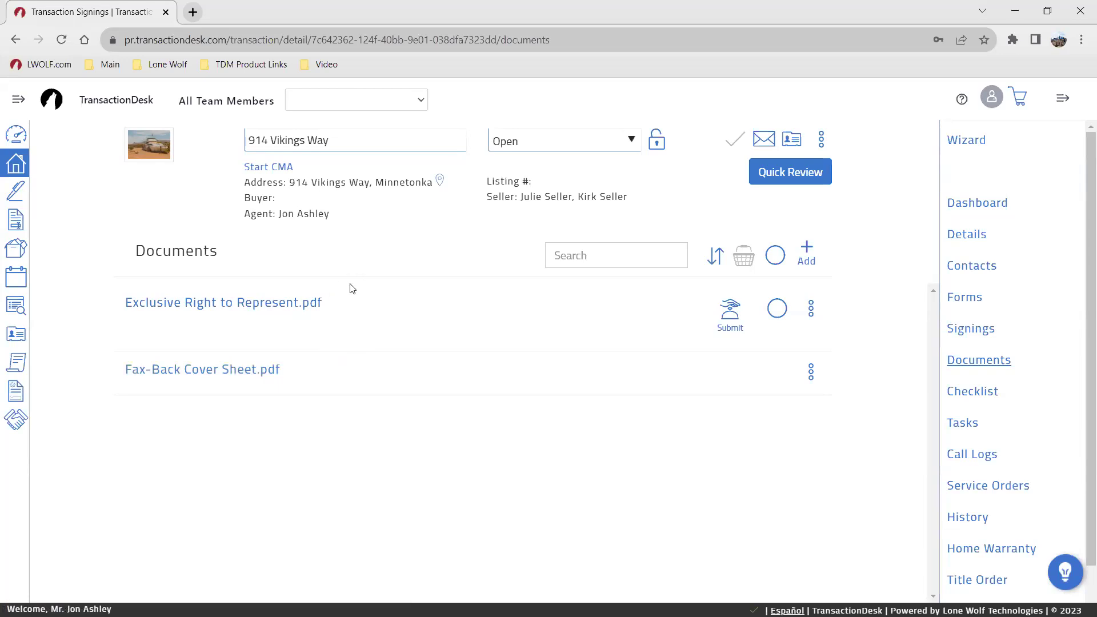
Step: Step through Checklist, Tasks, Call Logs and Service Orders, ending on the transaction's History log
left_click(966, 396)
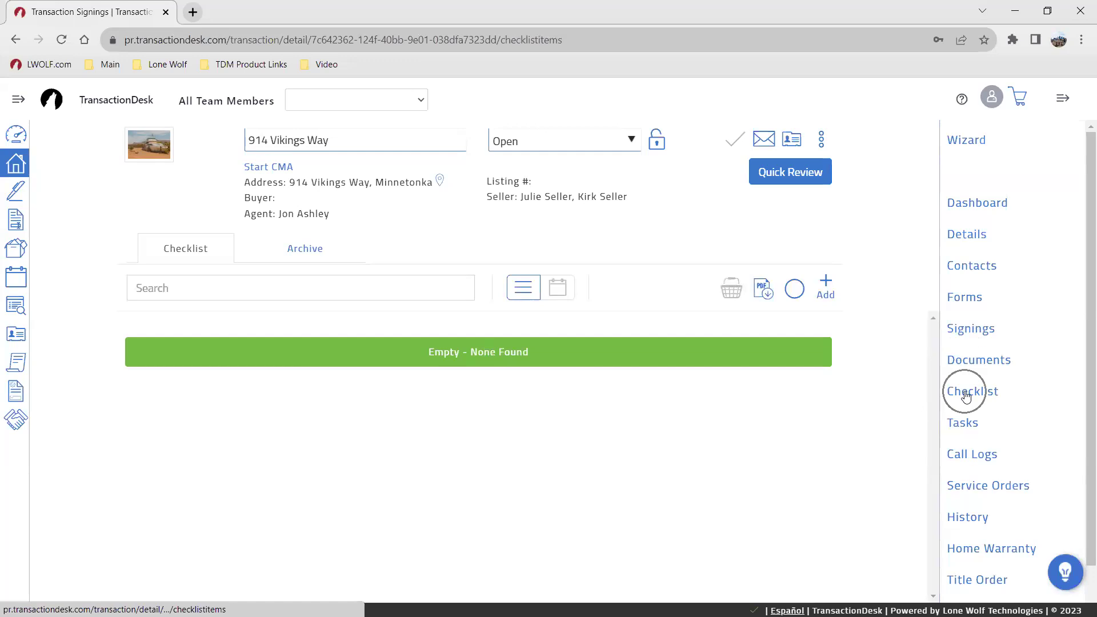
left_click(964, 421)
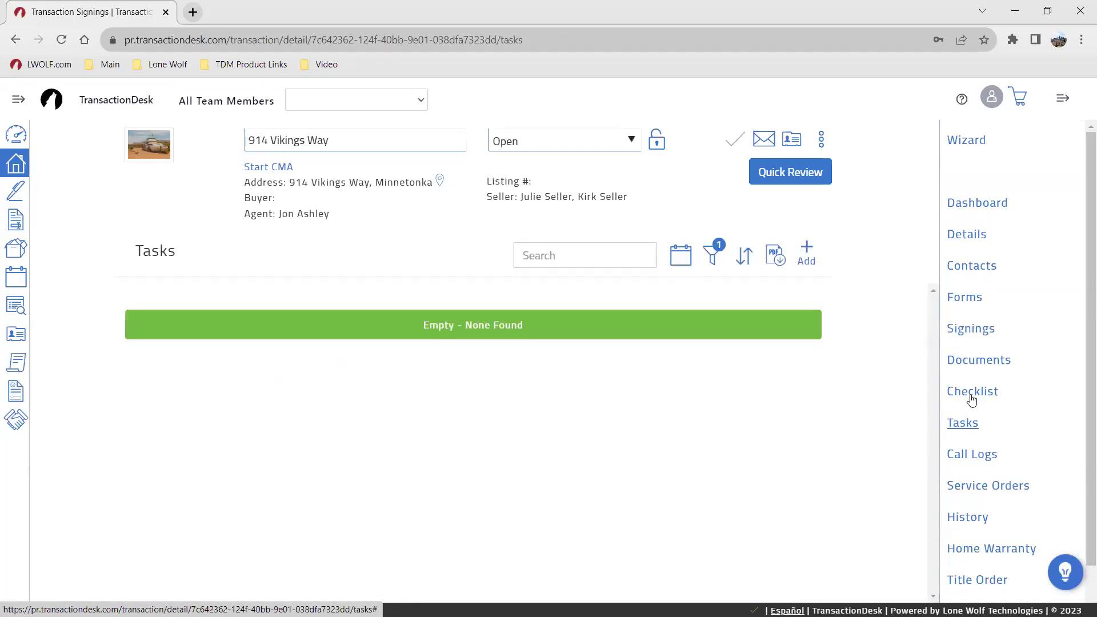
left_click(969, 397)
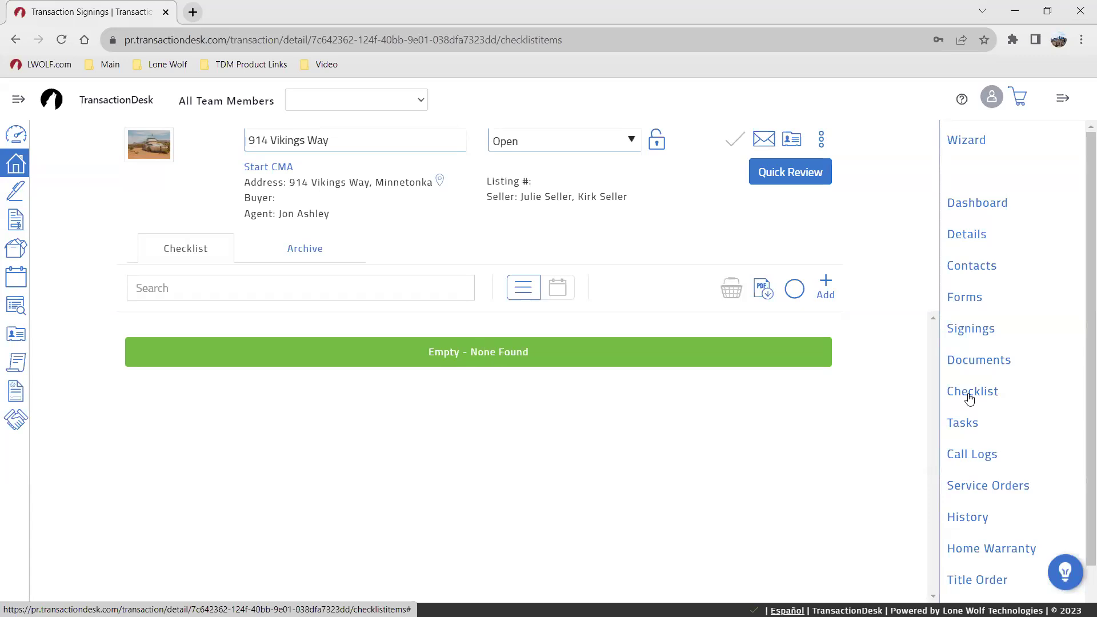
left_click(969, 398)
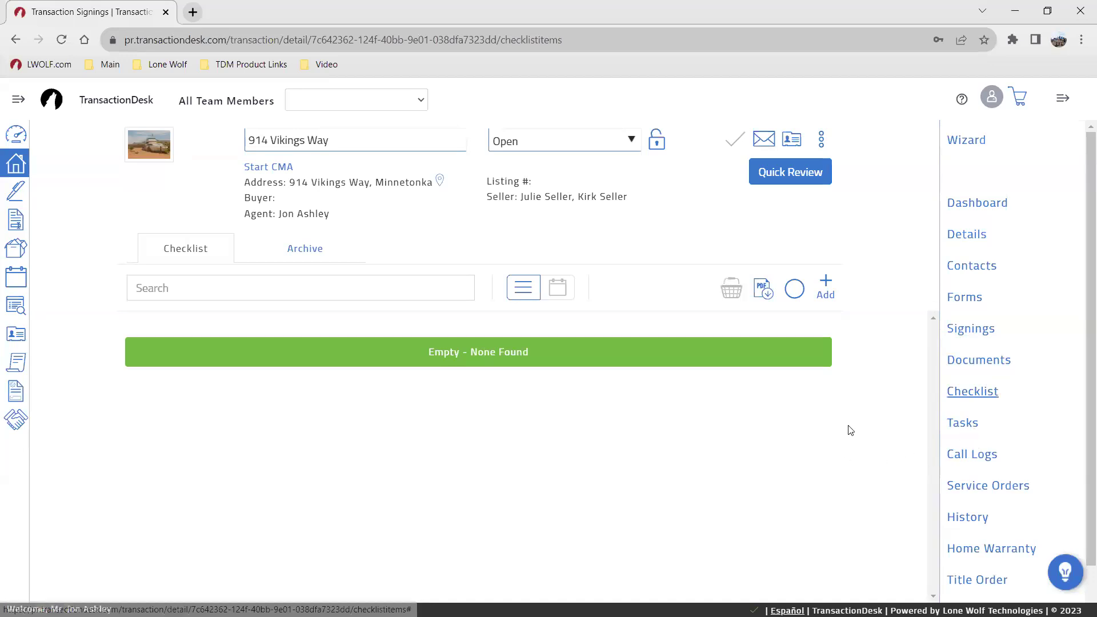
left_click(976, 458)
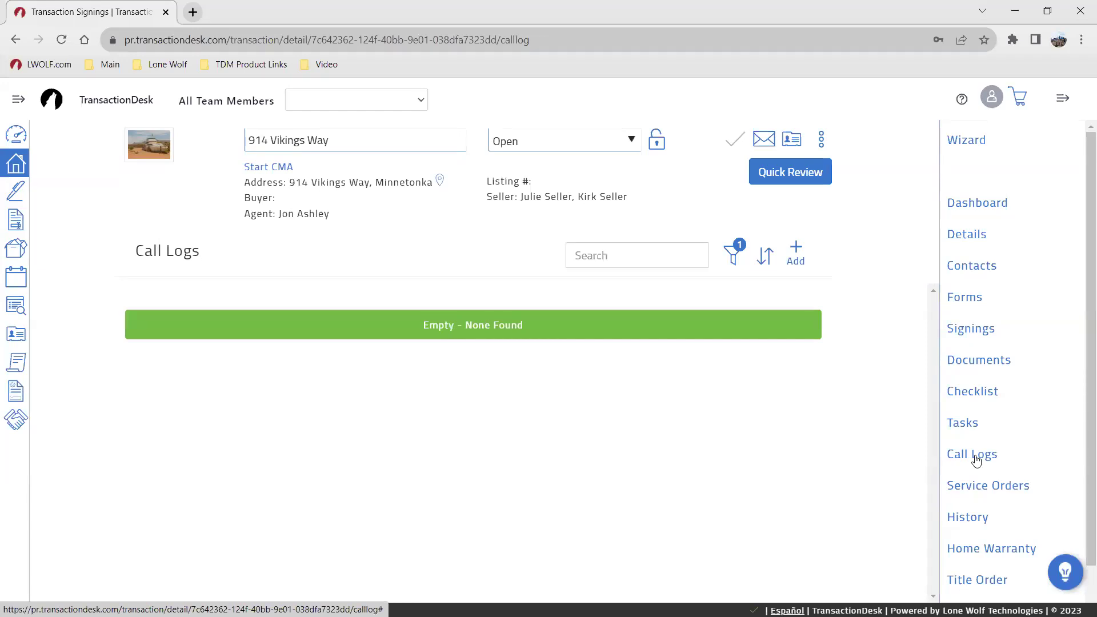
left_click(980, 487)
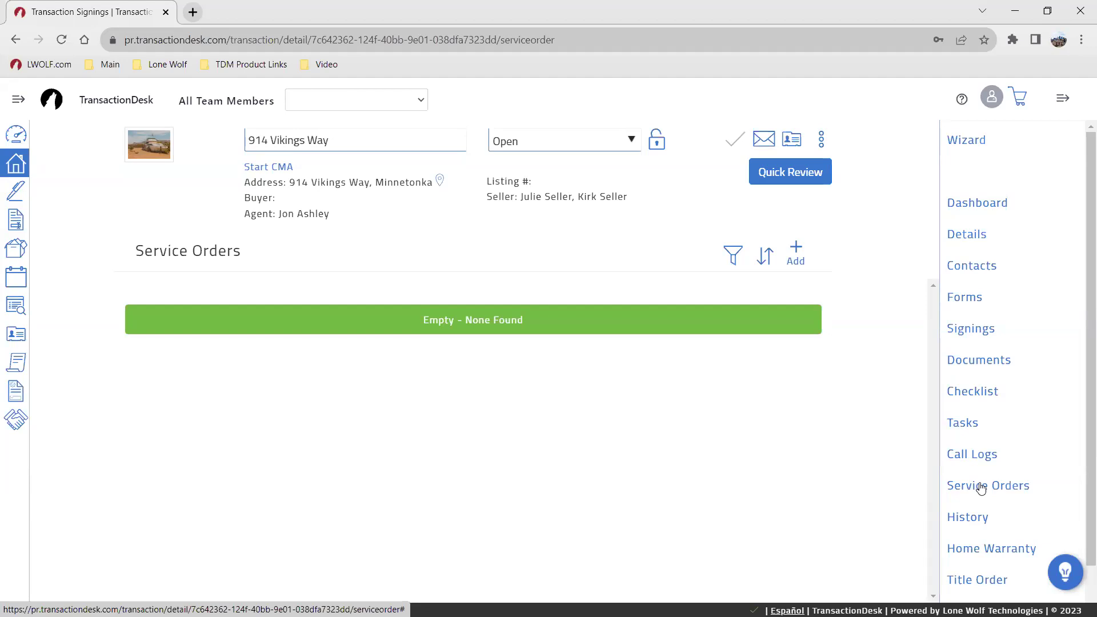
left_click(980, 519)
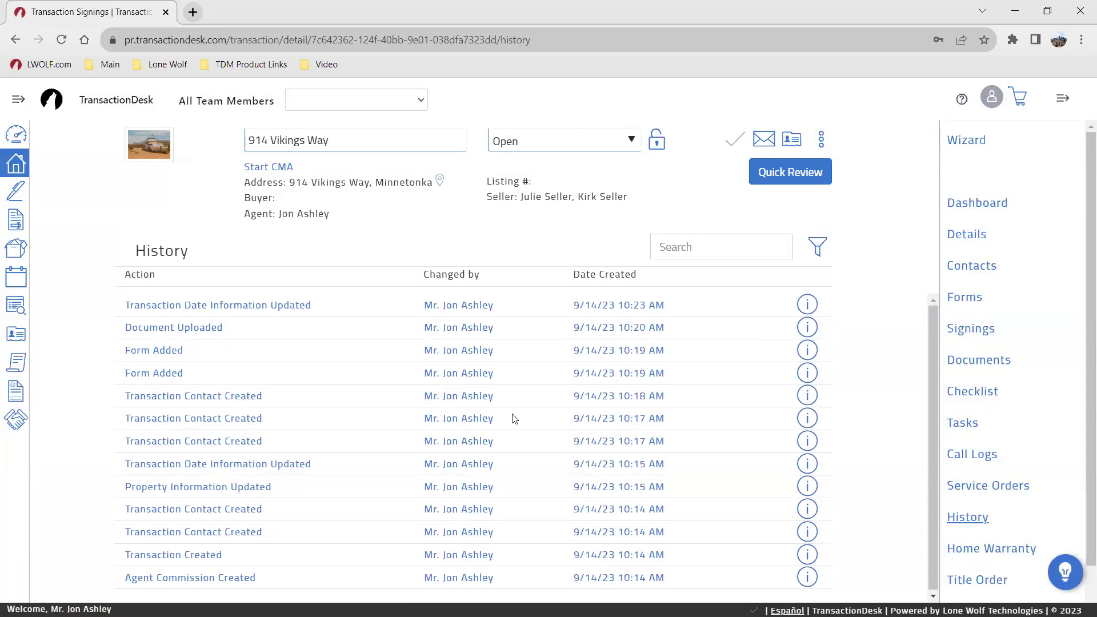
Step: Go from Home Warranty to the Marketplace and scroll through partner cards like Boost and Cloud CMA
left_click(978, 550)
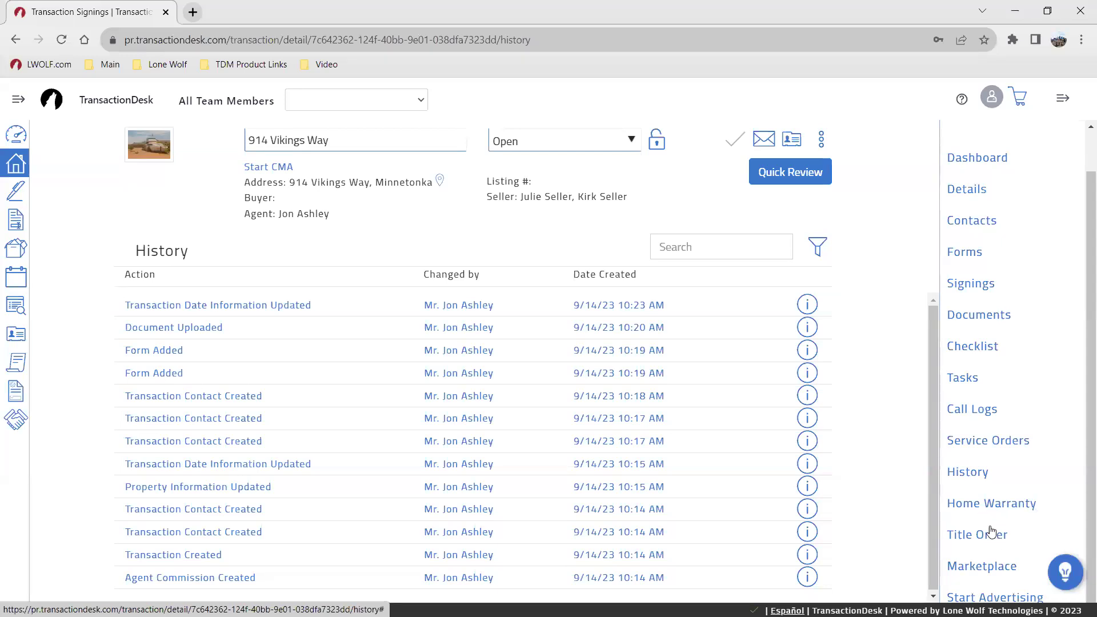
left_click(984, 568)
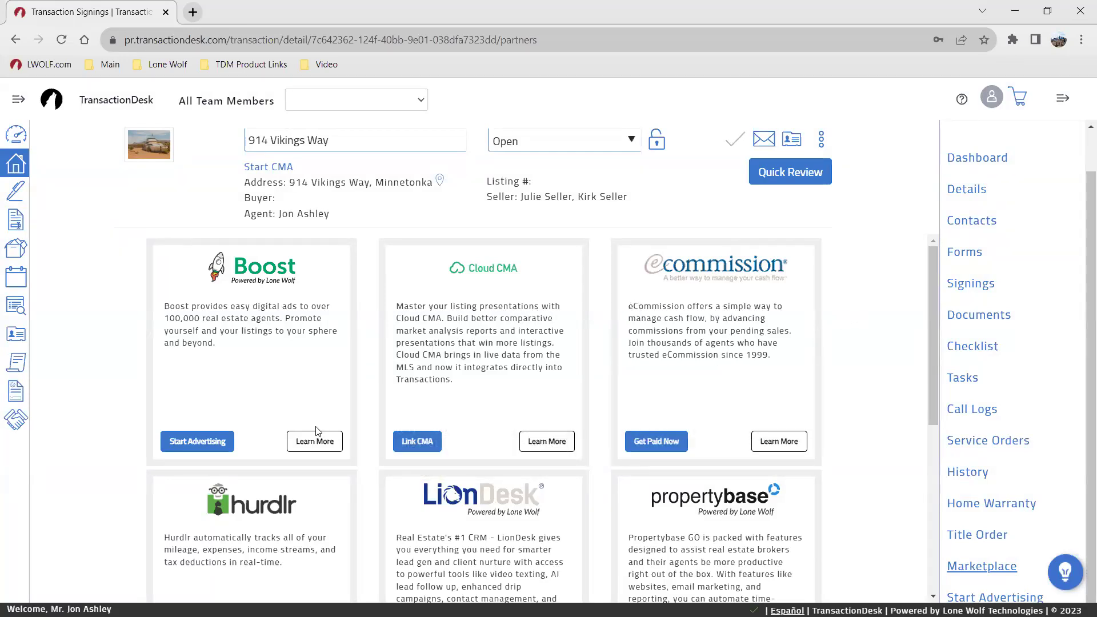
scroll(625, 386, "down", 5)
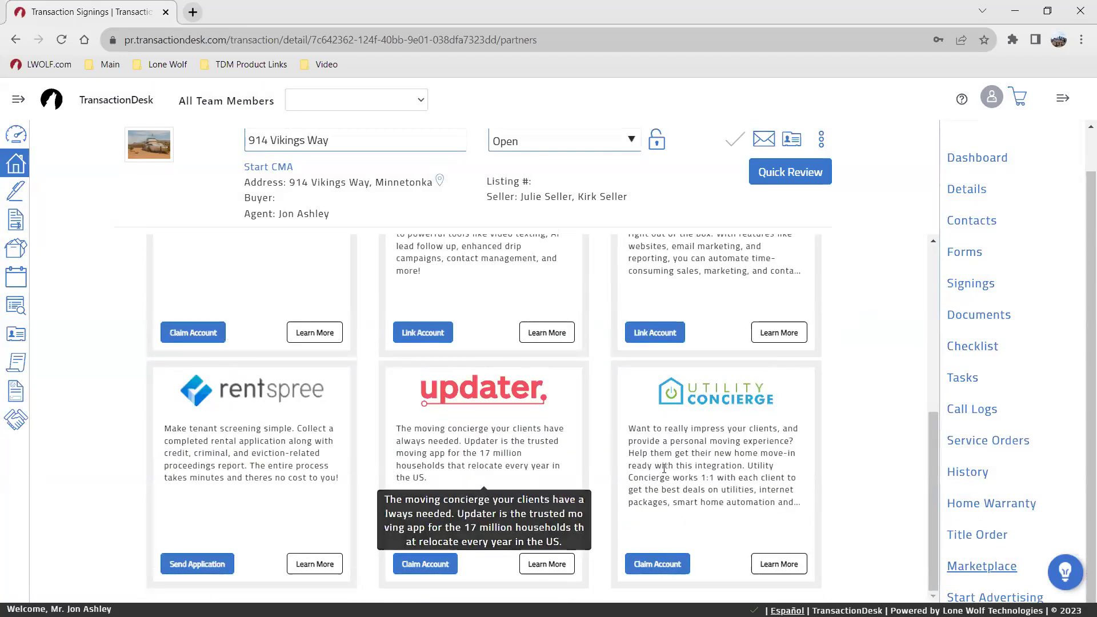
scroll(675, 457, "up", 5)
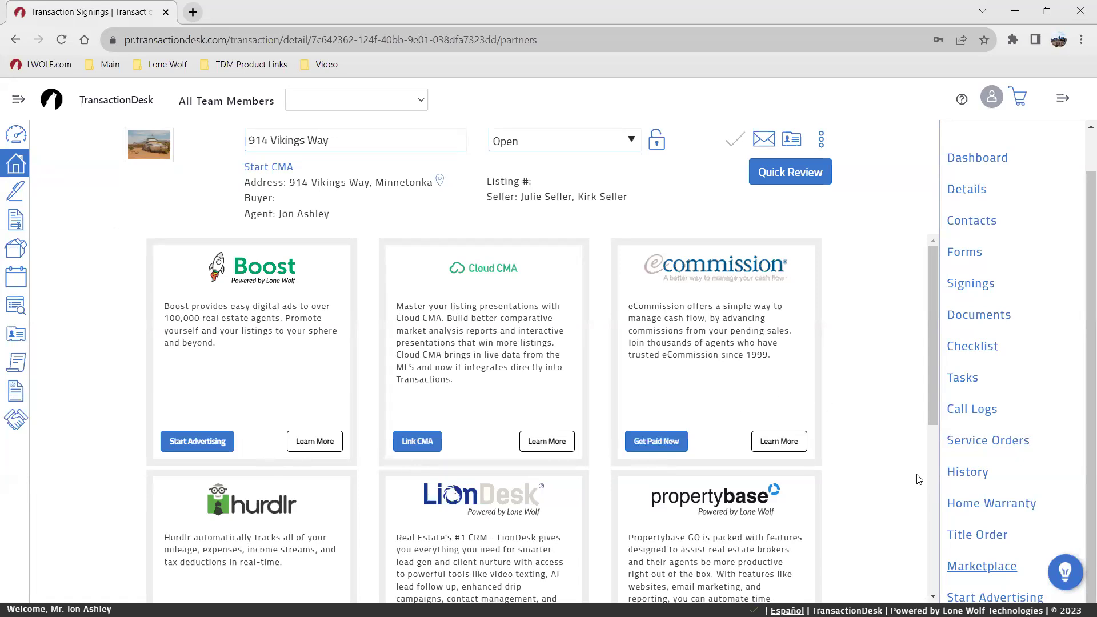
scroll(1007, 551, "up", 2)
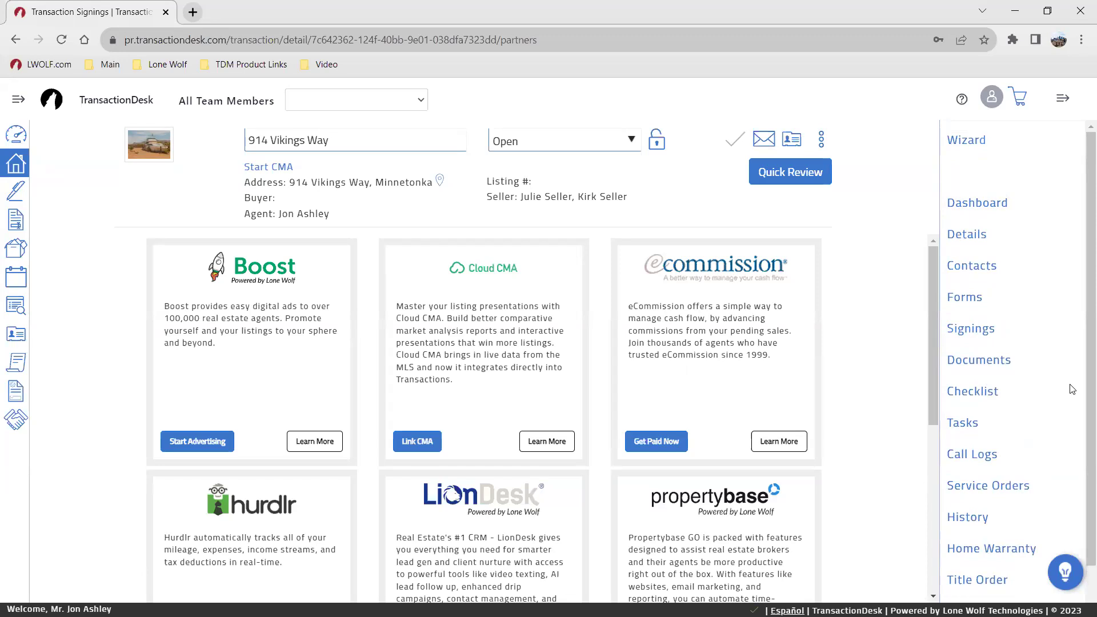
Step: Look over Details, Contacts and Documents, ending on the Forms list with the lead paint and exemption forms
left_click(966, 298)
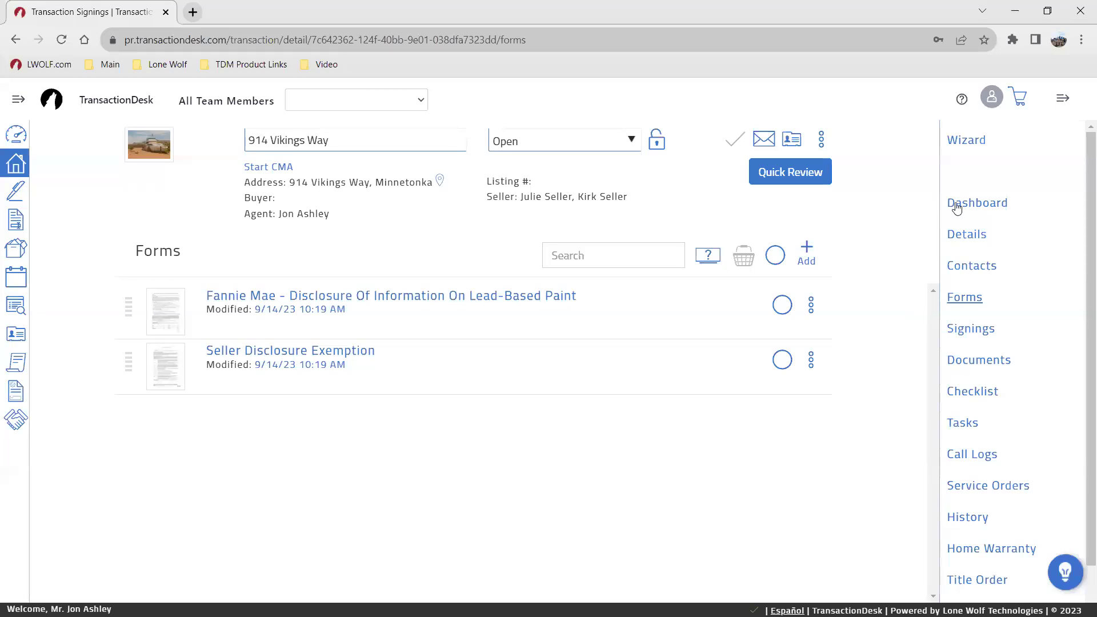
left_click(967, 234)
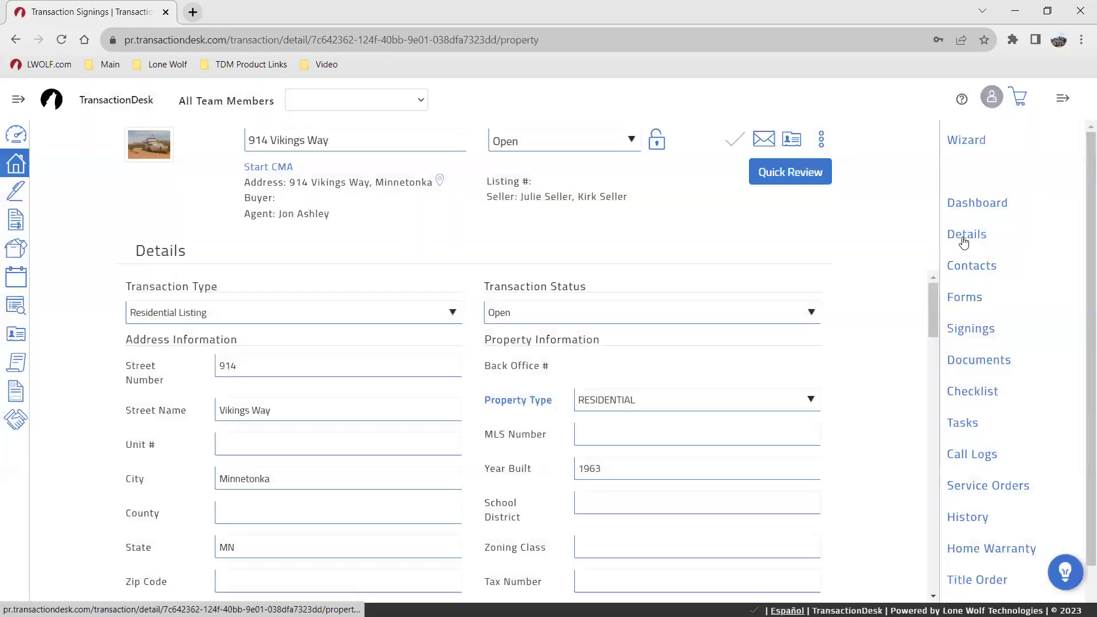
scroll(600, 392, "down", 10)
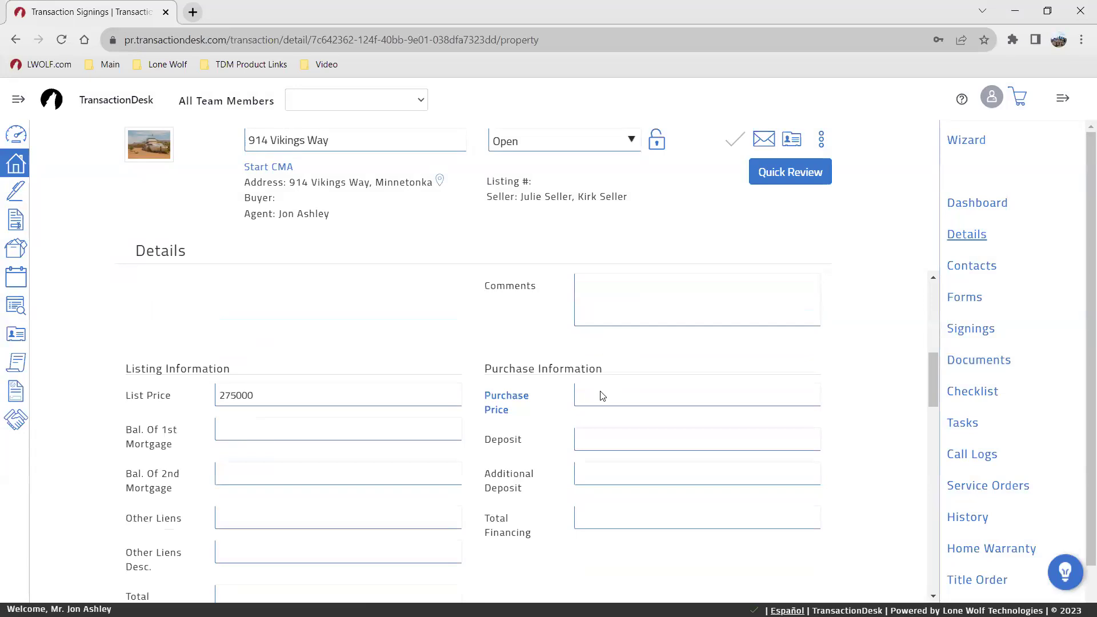
scroll(605, 394, "up", 10)
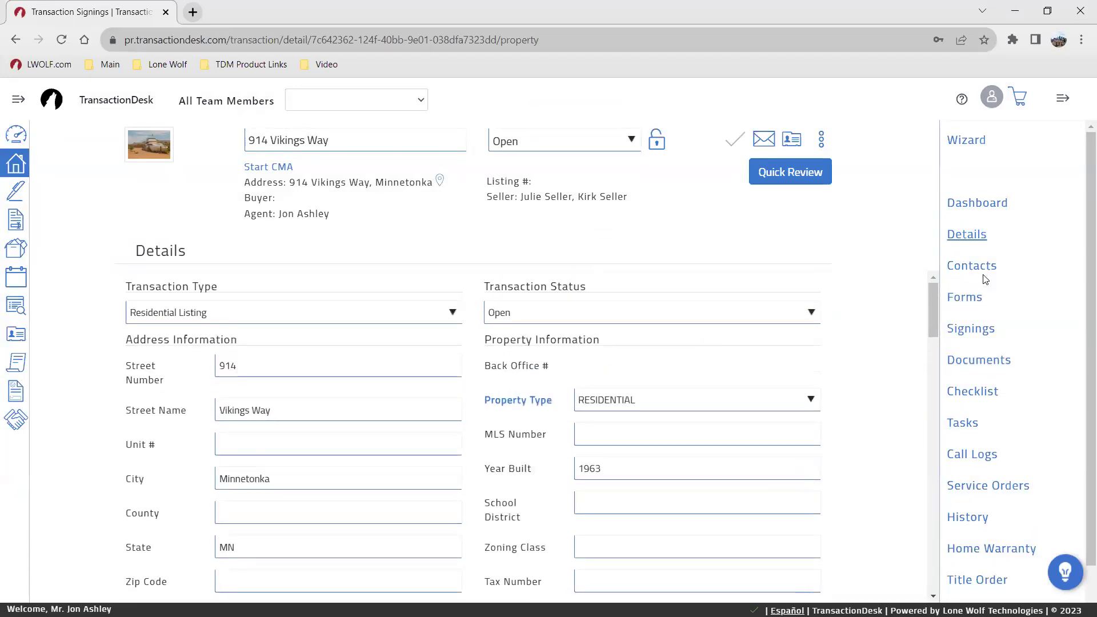
left_click(971, 276)
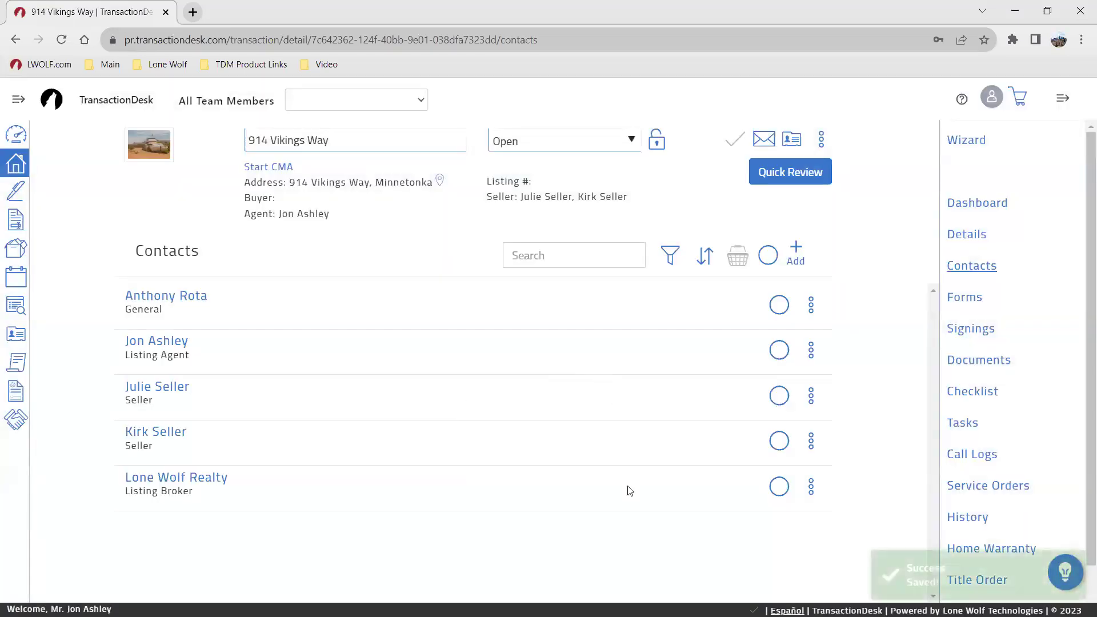
left_click(971, 303)
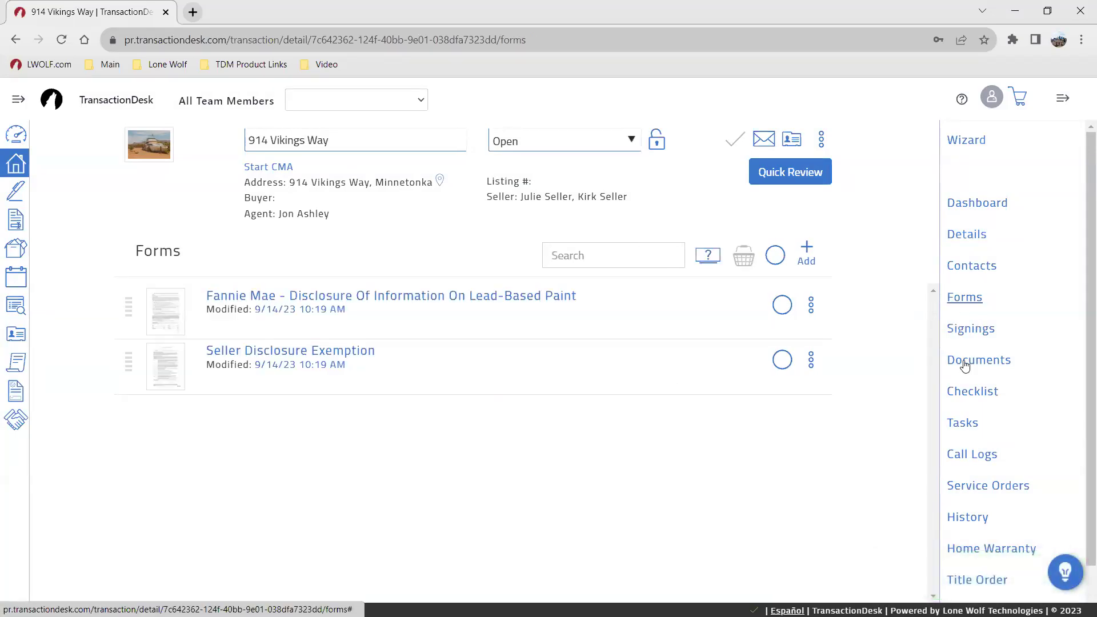
left_click(965, 367)
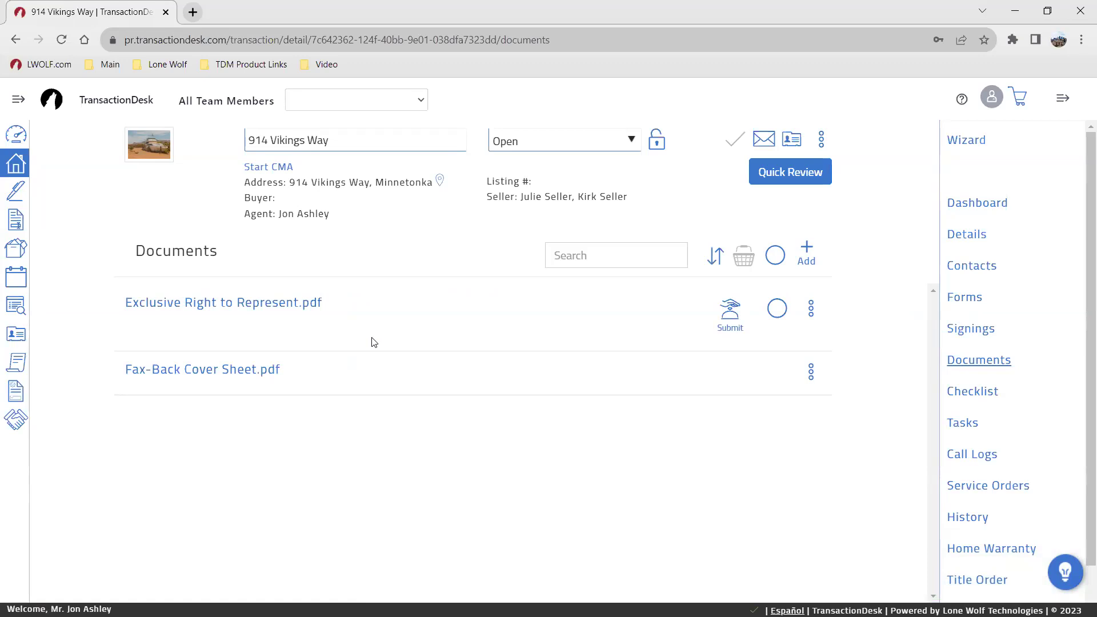
left_click(960, 297)
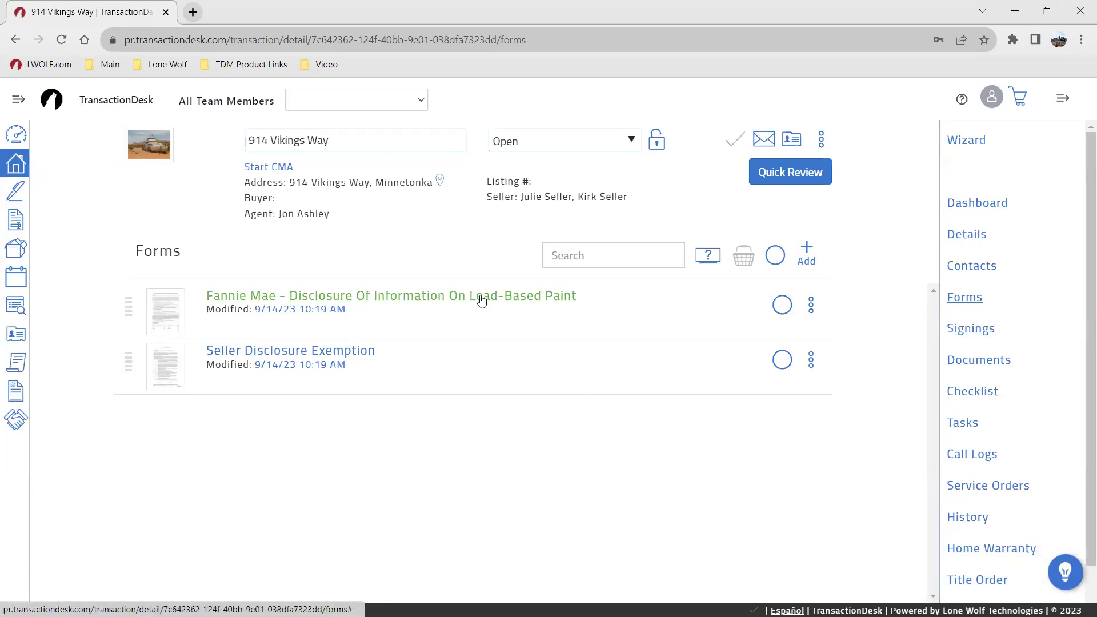
Step: Open the lead-based paint disclosure and mark that the seller has no knowledge or records of lead paint
left_click(403, 298)
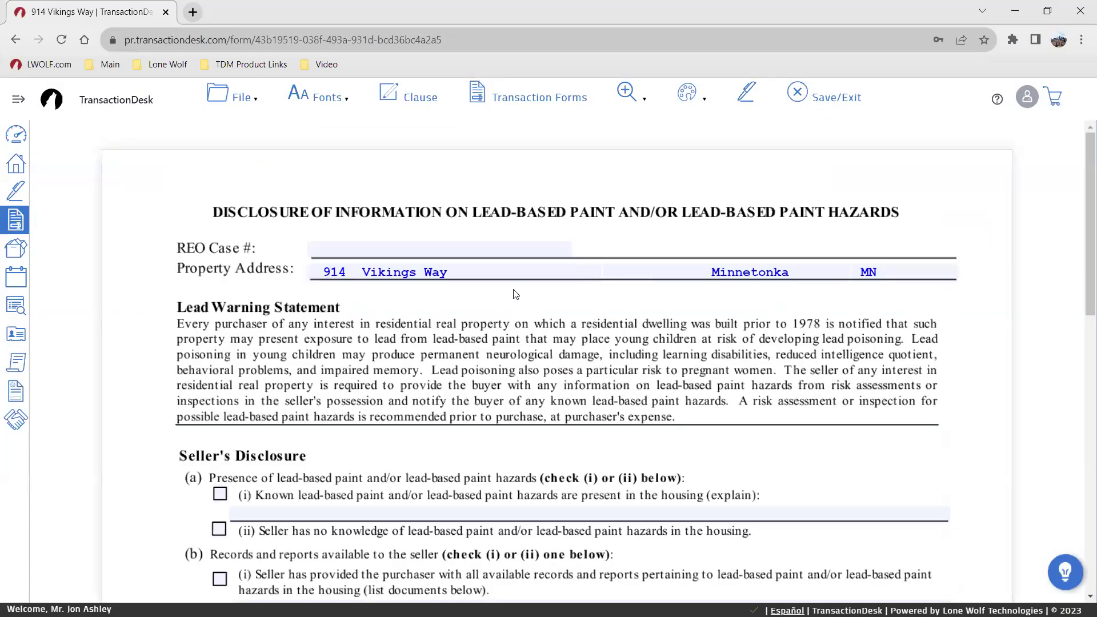
left_click(490, 276)
left_click(624, 275)
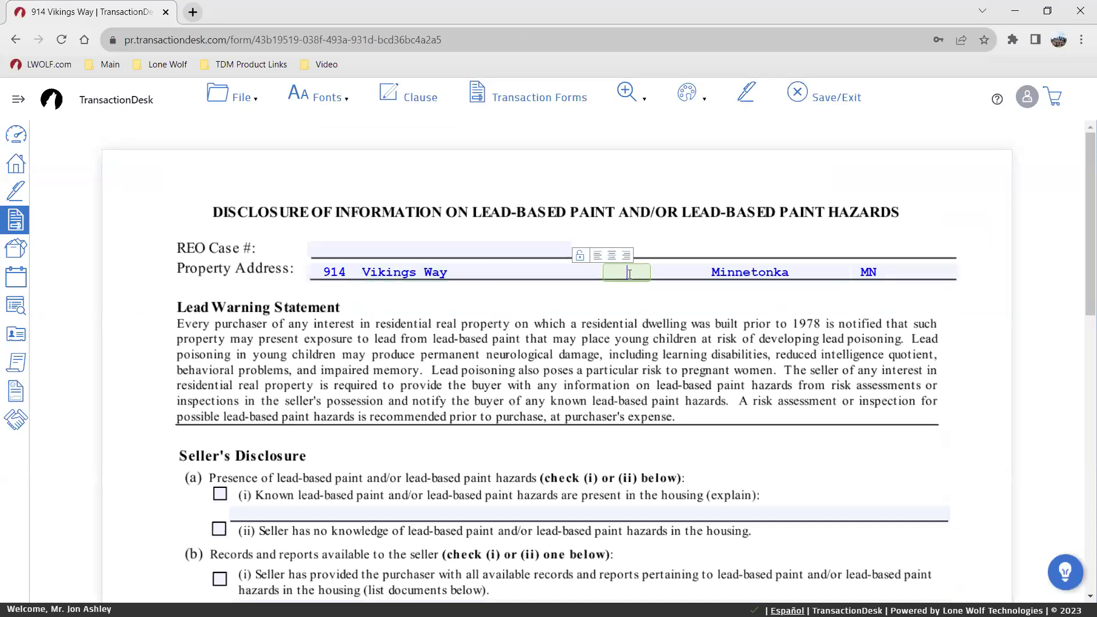
left_click(808, 270)
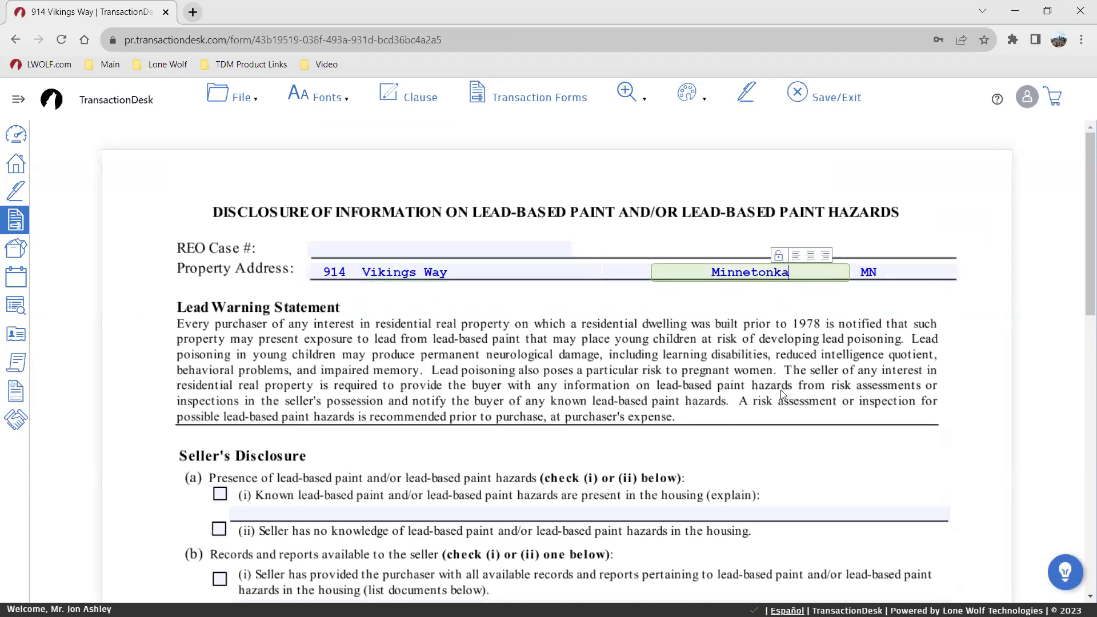
scroll(549, 293, "down", 3)
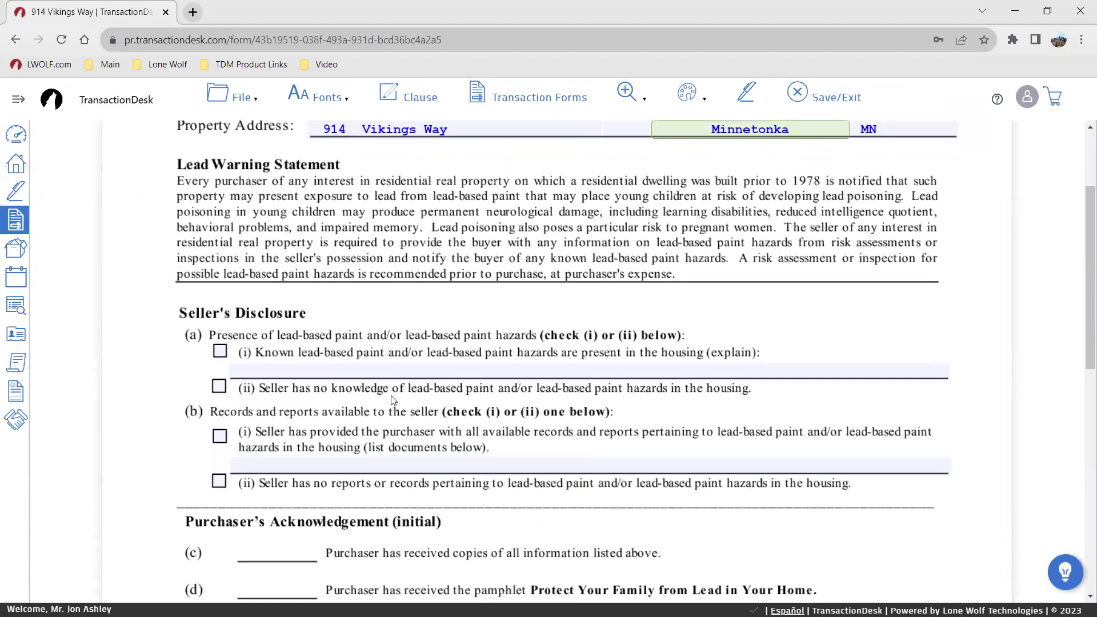
left_click(219, 387)
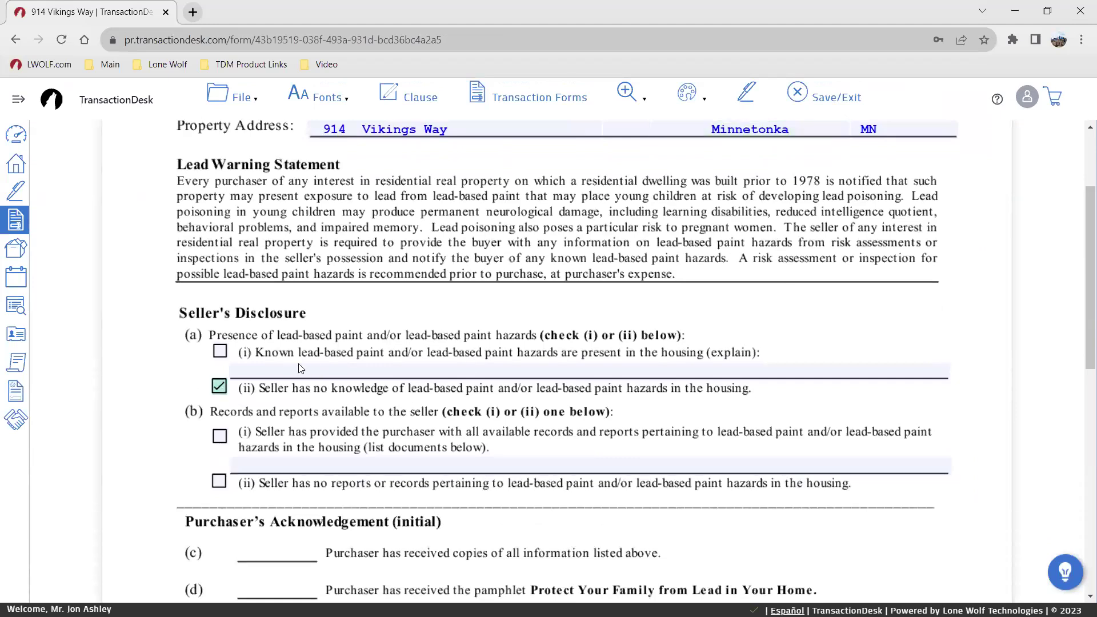
scroll(220, 388, "down", 1)
left_click(219, 410)
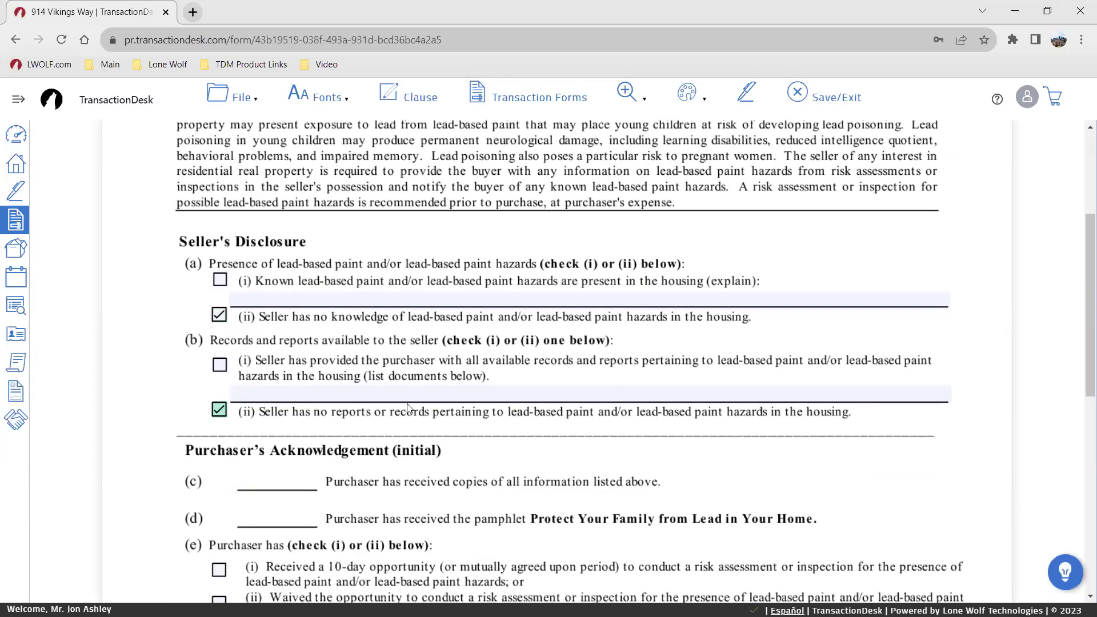
Step: Review the form's (a)(i) explanation and (b)(i) documents-list fields
scroll(457, 410, "down", 2)
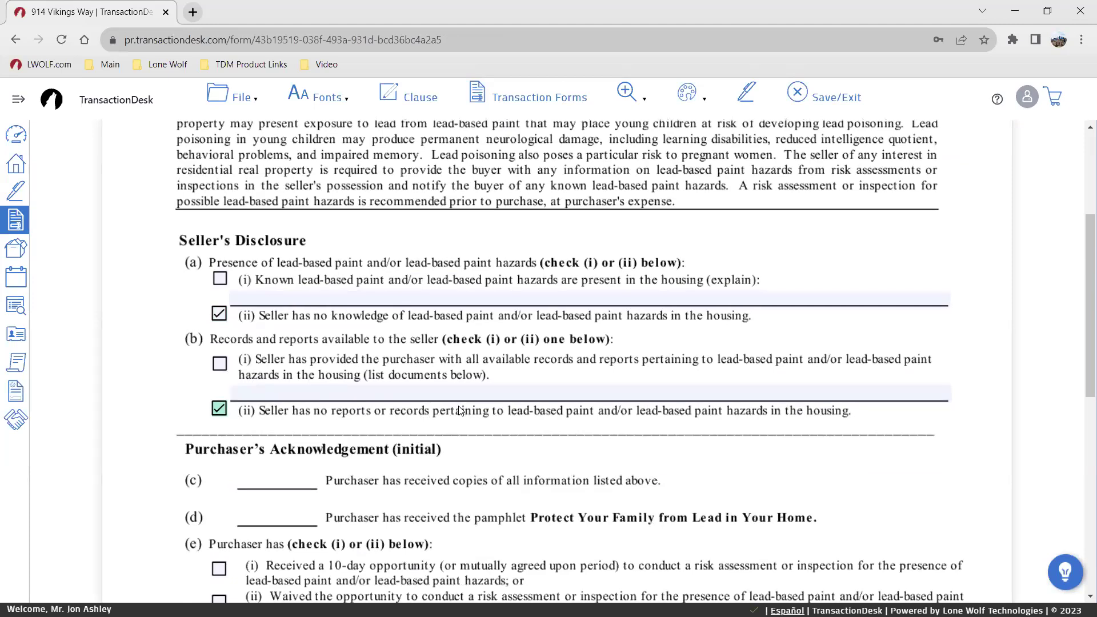
scroll(460, 410, "down", 1)
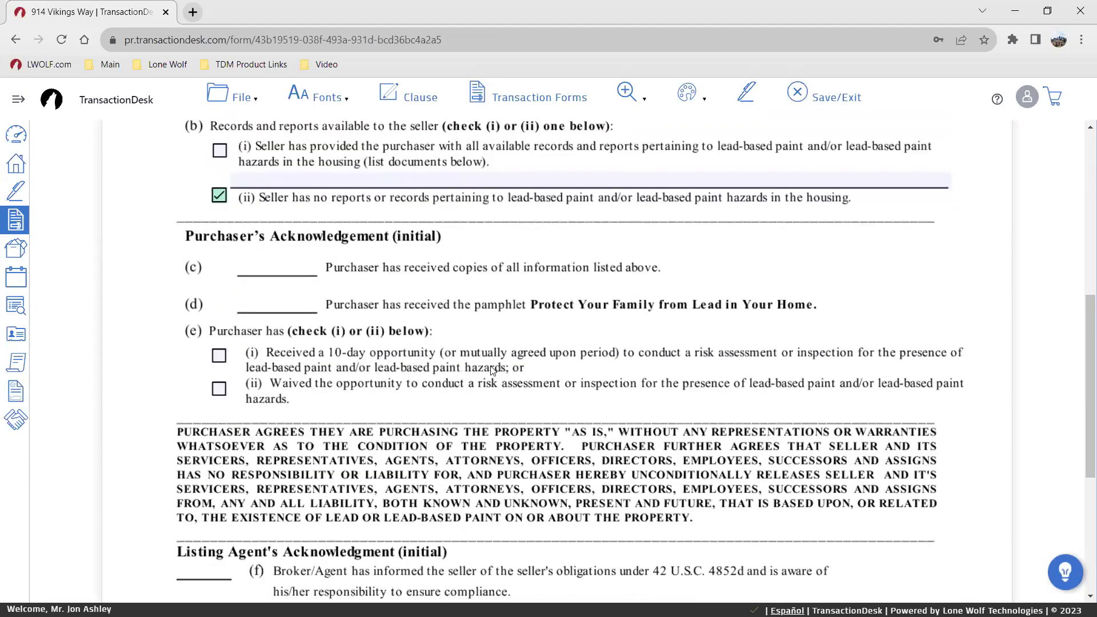
scroll(487, 372, "up", 3)
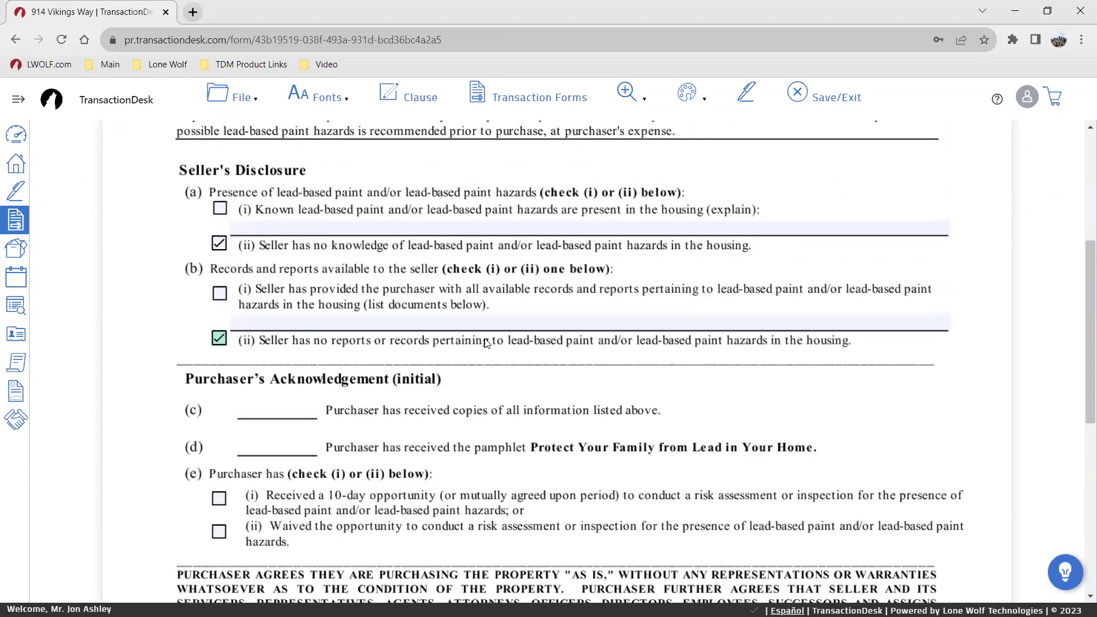
scroll(499, 347, "up", 1)
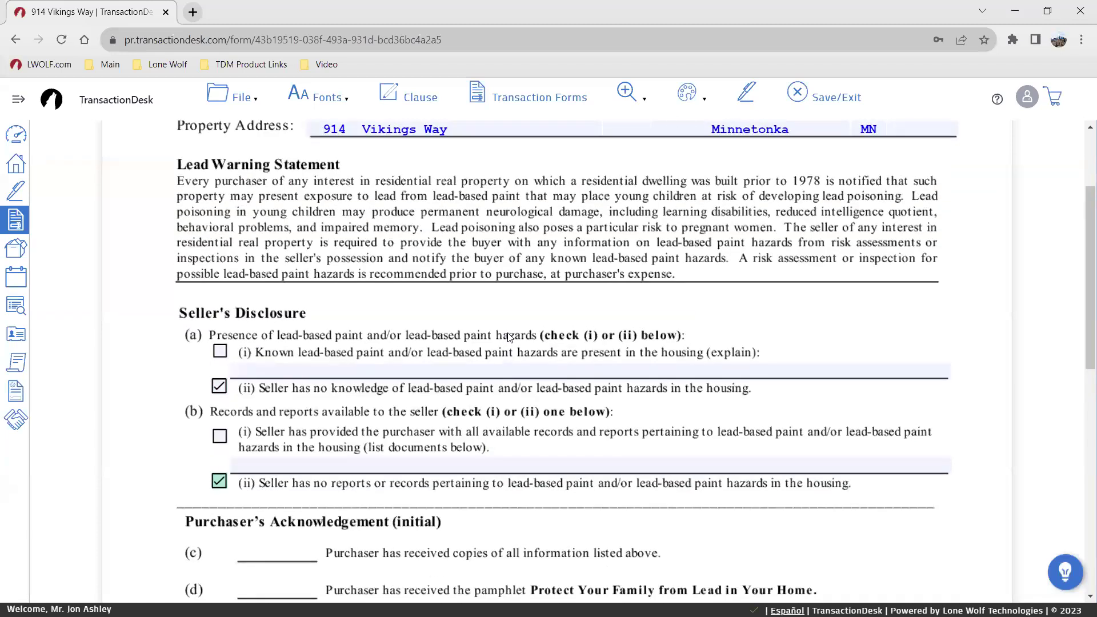
scroll(512, 333, "down", 2)
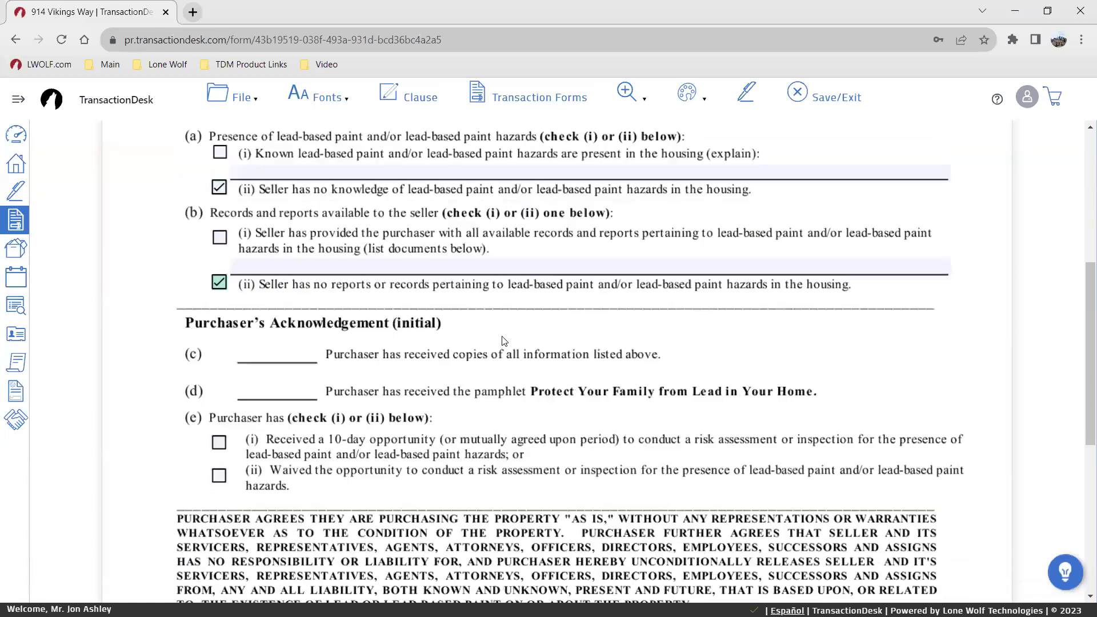
left_click(359, 326)
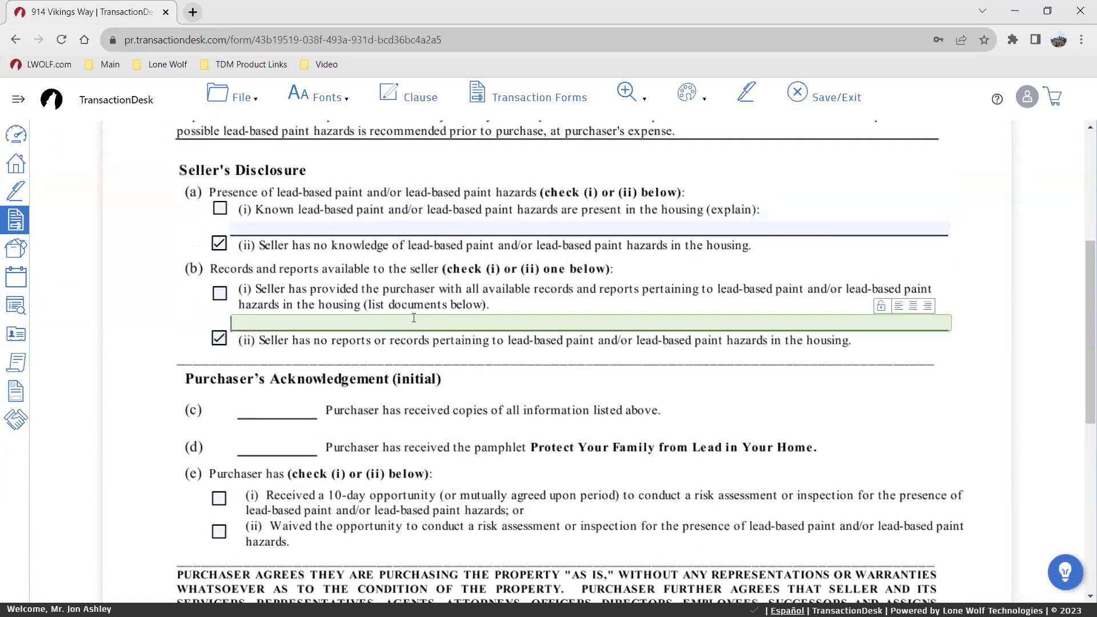
left_click(411, 232)
scroll(500, 444, "down", 6)
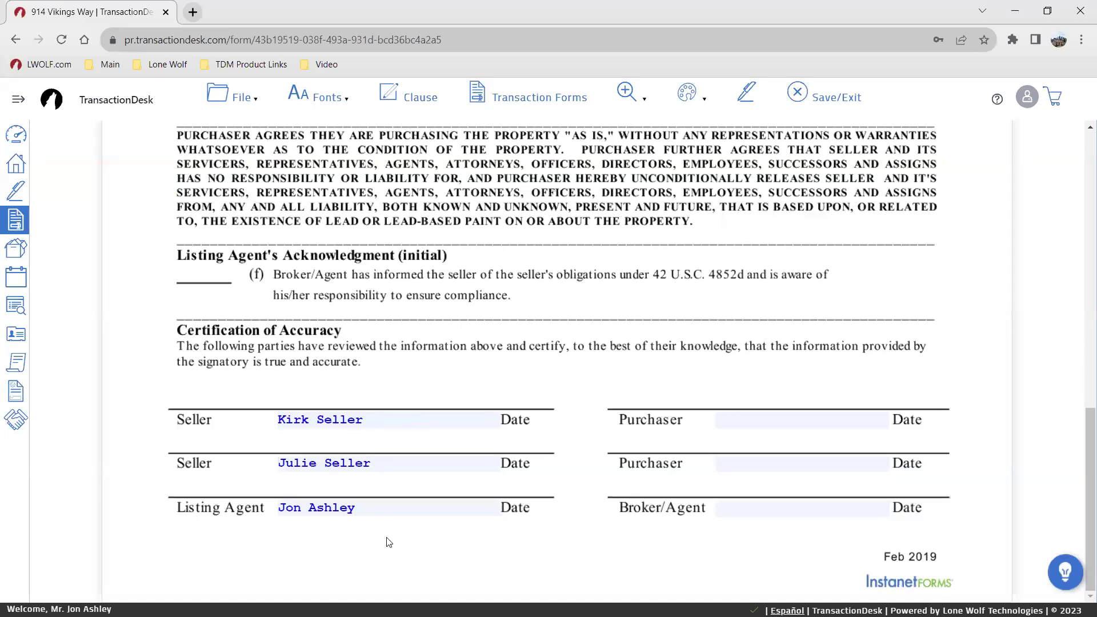
scroll(570, 377, "up", 1)
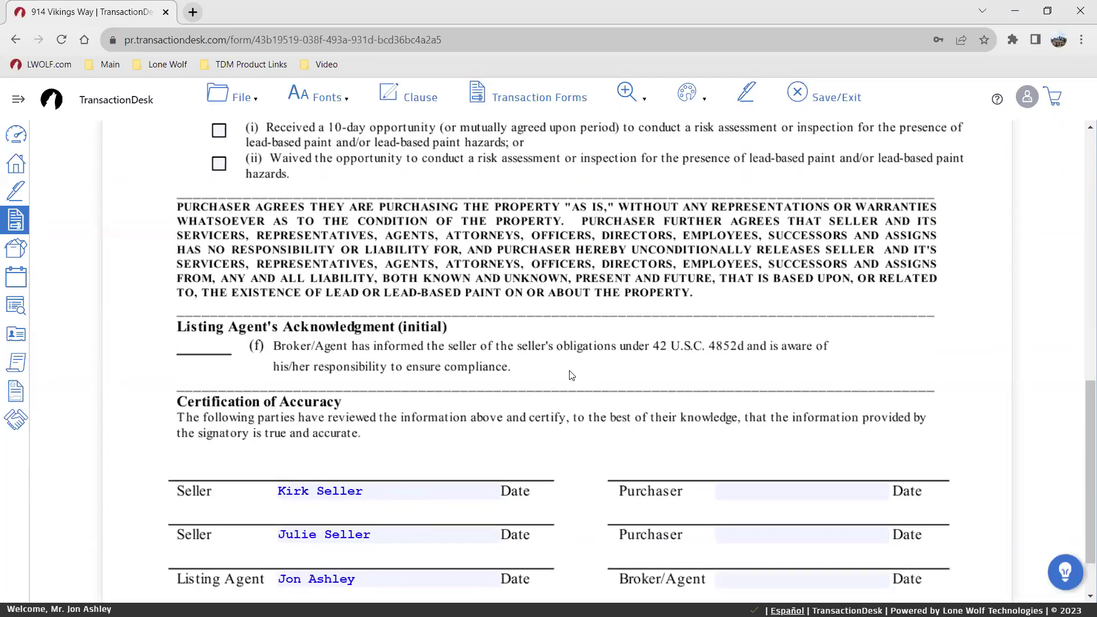
scroll(571, 375, "up", 9)
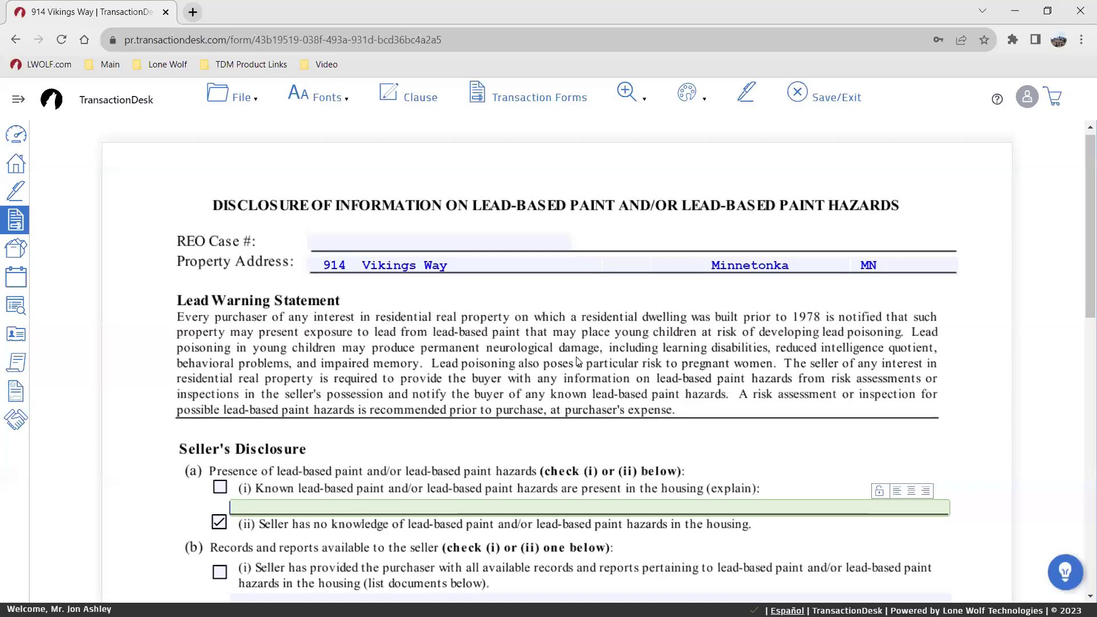
Step: Enter 123456789 as the REO Case # at the top of the form
left_click(462, 246)
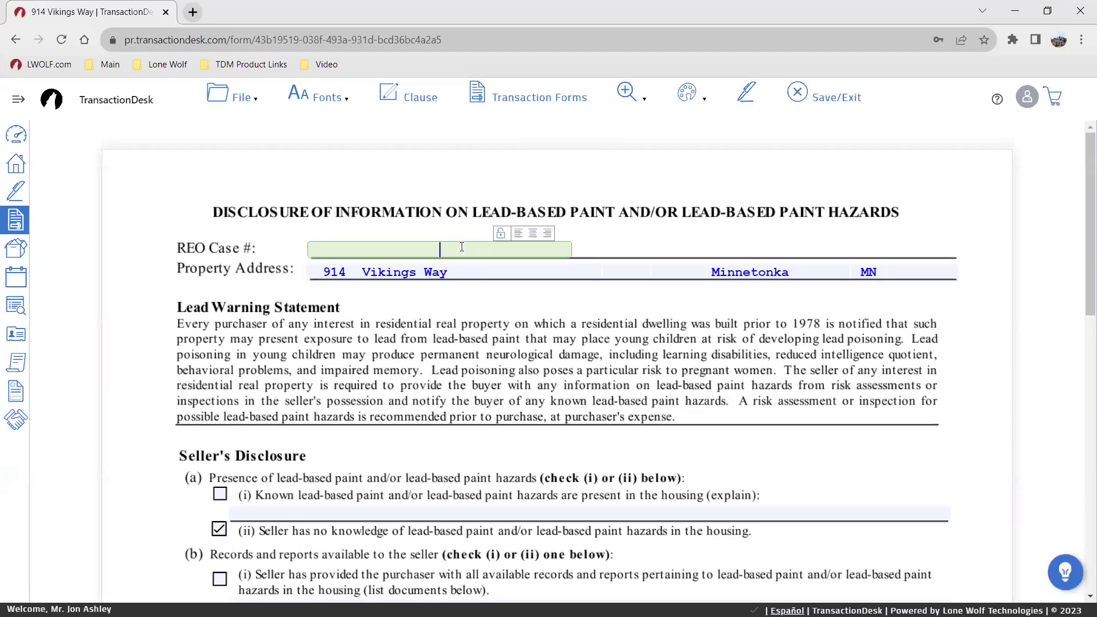
type("123456789")
left_click(568, 374)
key("ctrl")
key("ctrl")
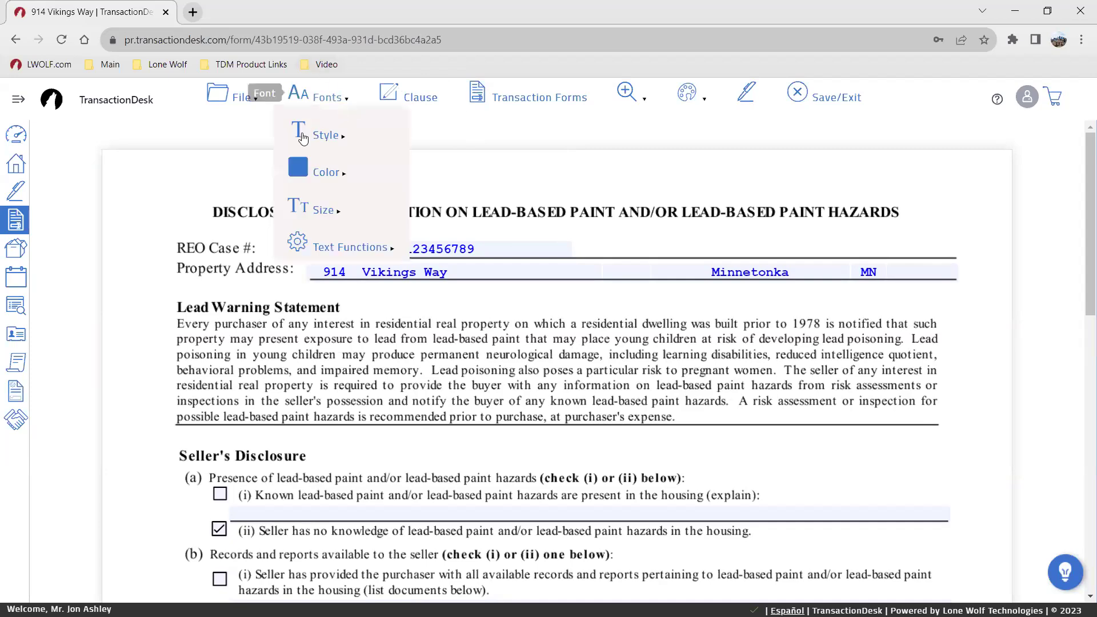
mouse_move(245, 98)
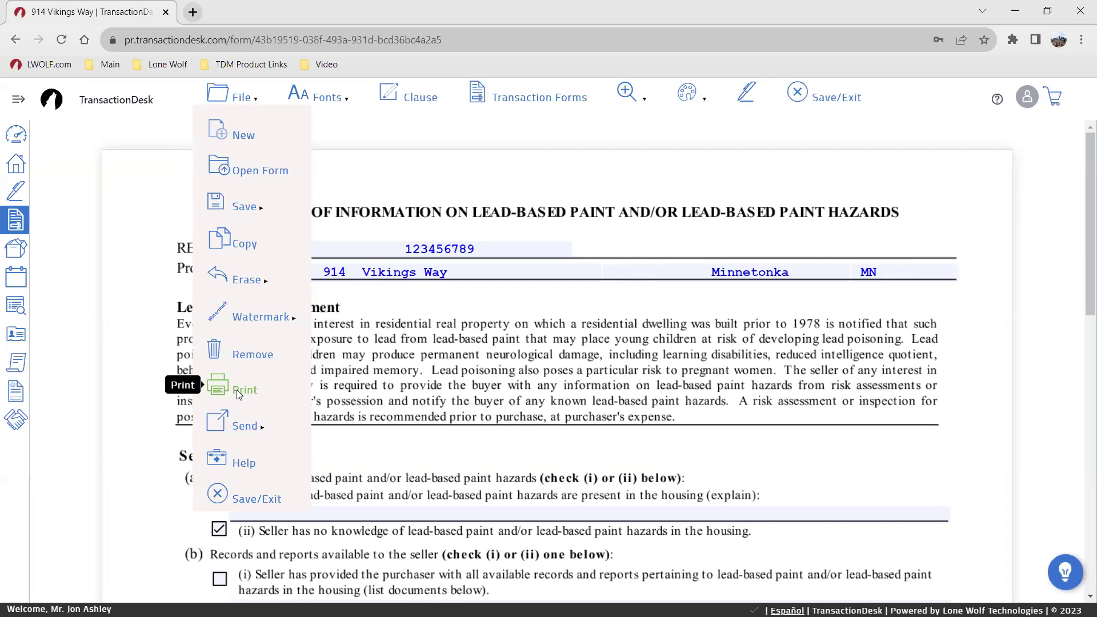
mouse_move(260, 206)
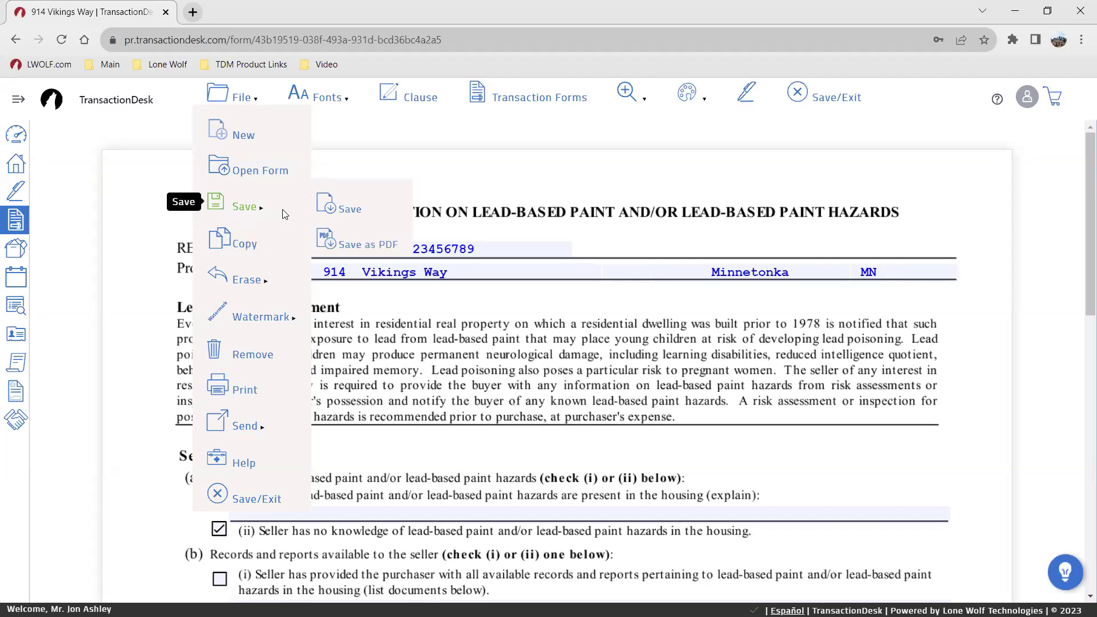
mouse_move(260, 318)
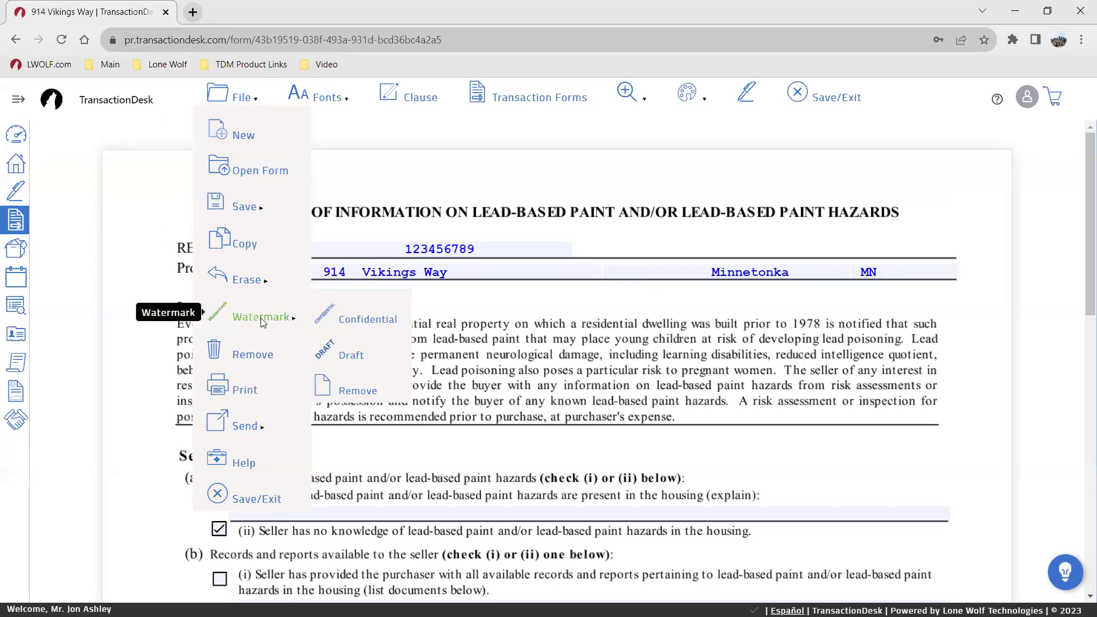
left_click(351, 357)
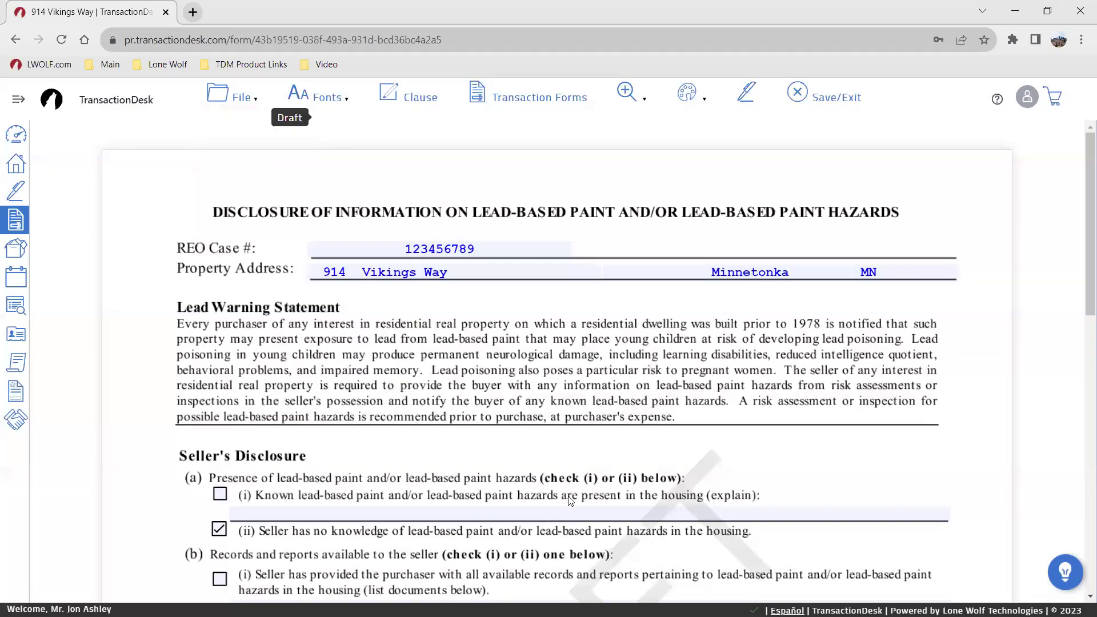
scroll(580, 462, "down", 5)
scroll(580, 463, "down", 2)
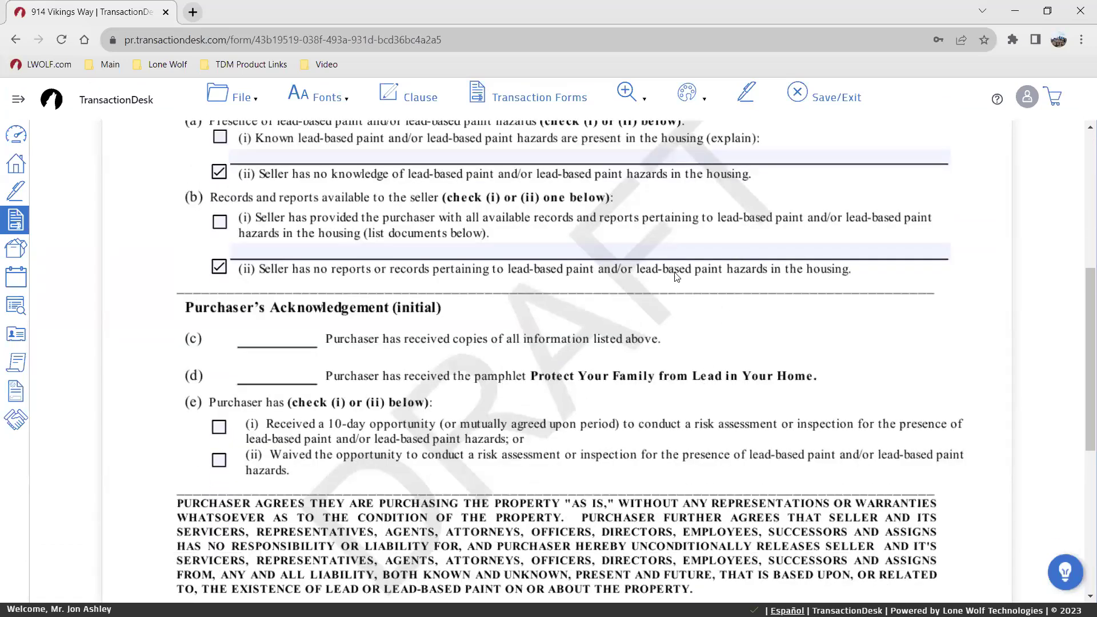
scroll(630, 290, "up", 3)
left_click(234, 97)
mouse_move(245, 280)
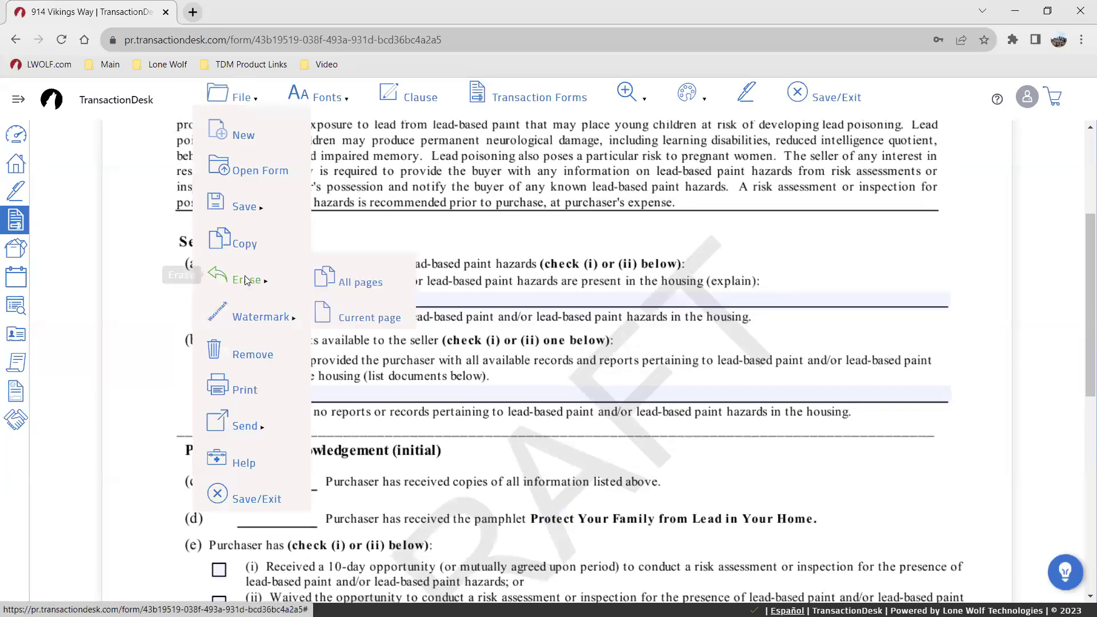
mouse_move(280, 321)
left_click(342, 380)
left_click(243, 101)
mouse_move(263, 317)
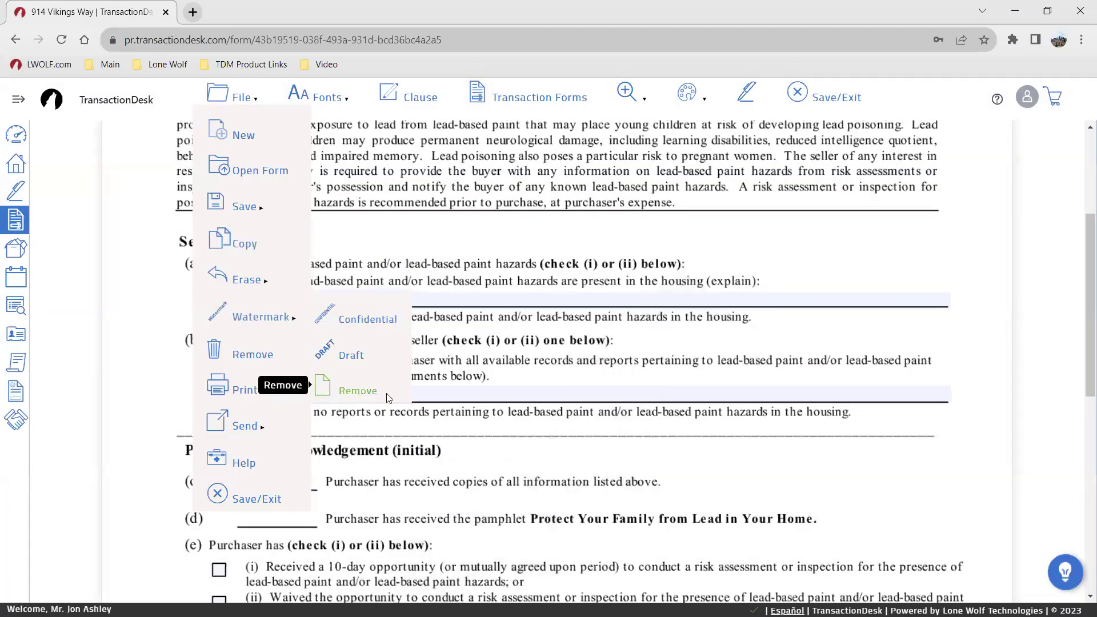
mouse_move(242, 428)
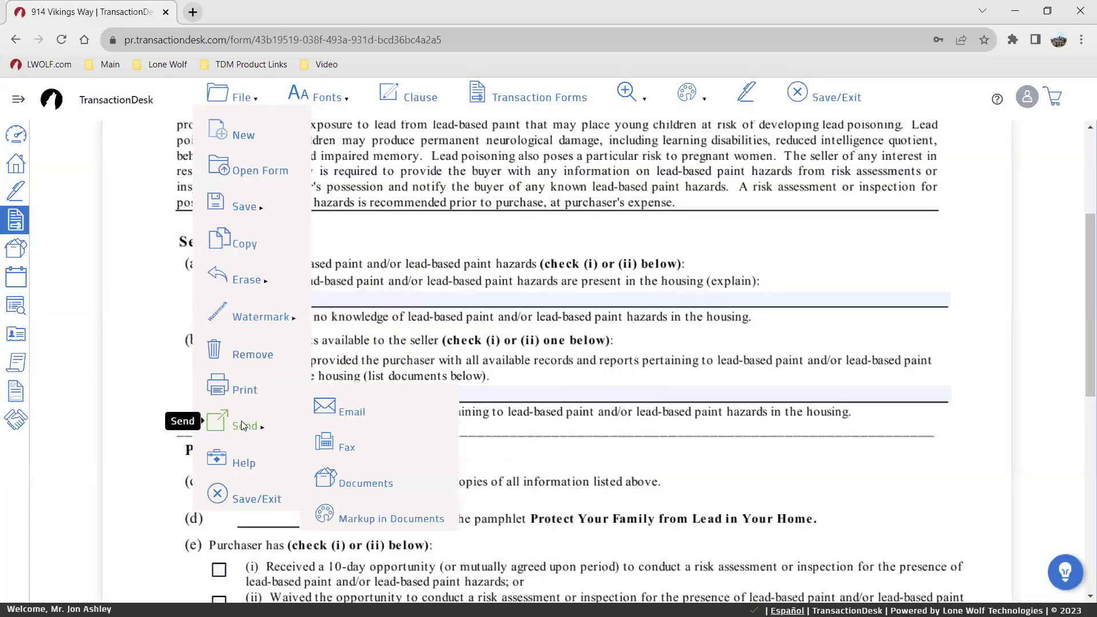
left_click(359, 410)
left_click(678, 172)
left_click(728, 127)
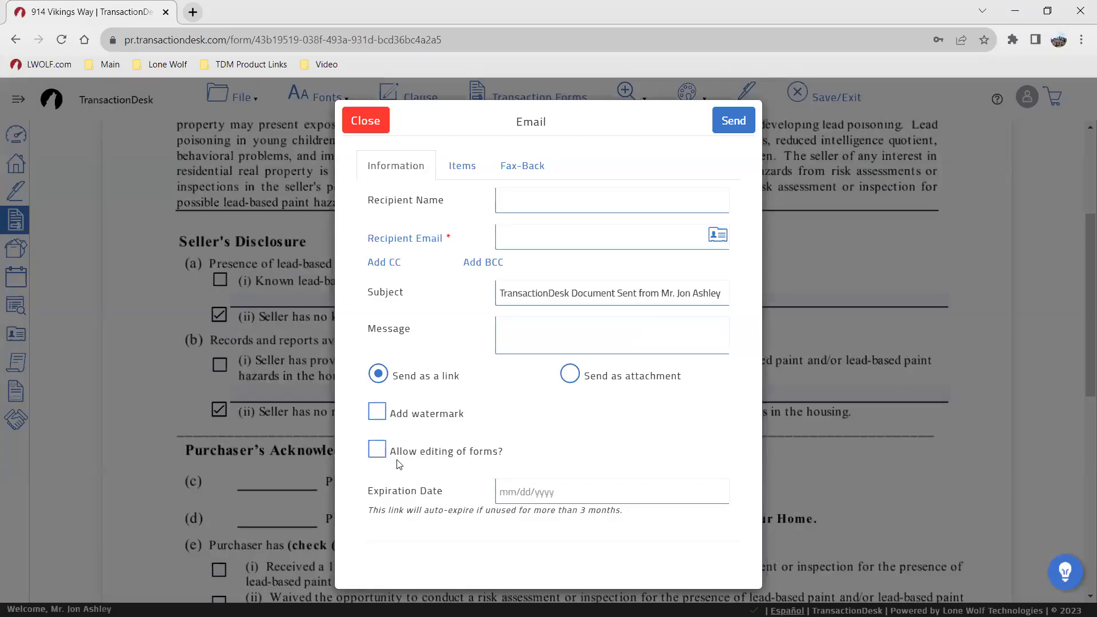
left_click(377, 452)
left_click(365, 121)
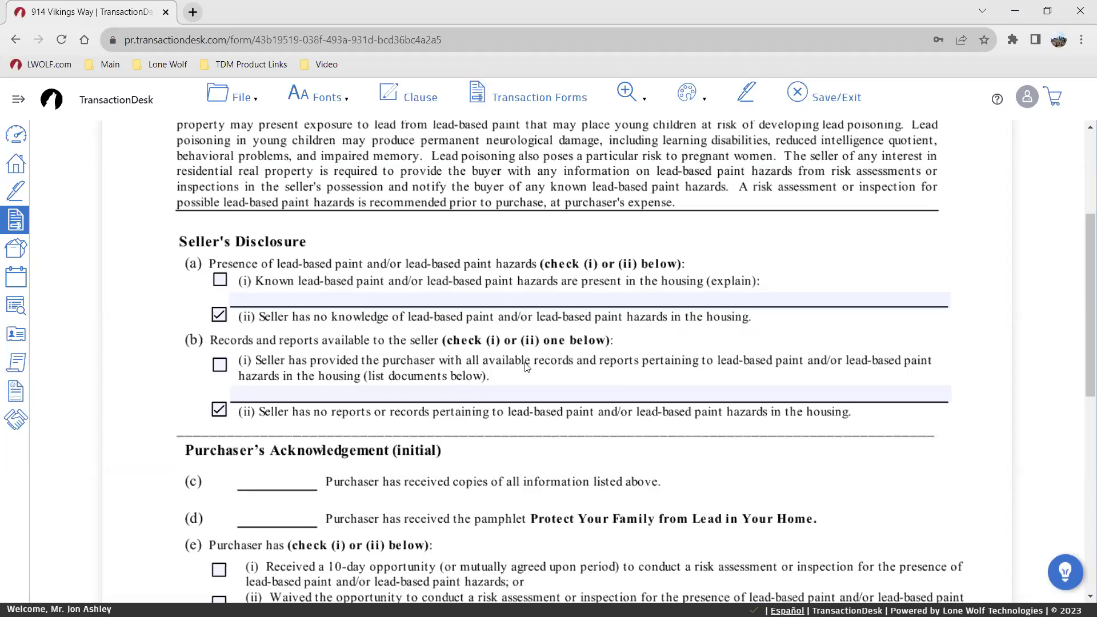
left_click(232, 102)
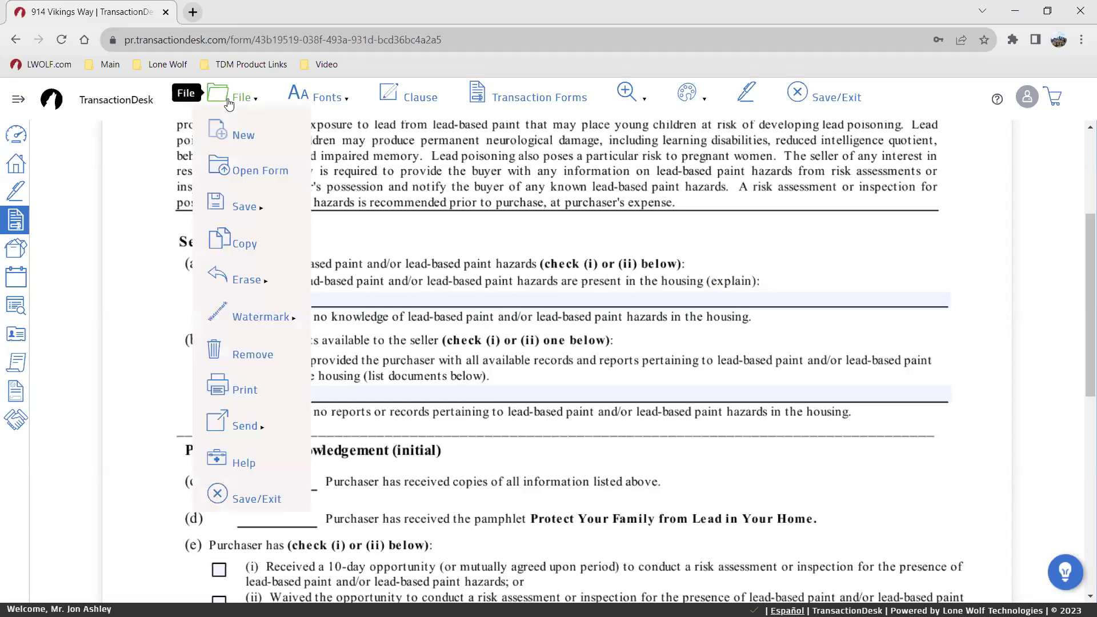
mouse_move(251, 422)
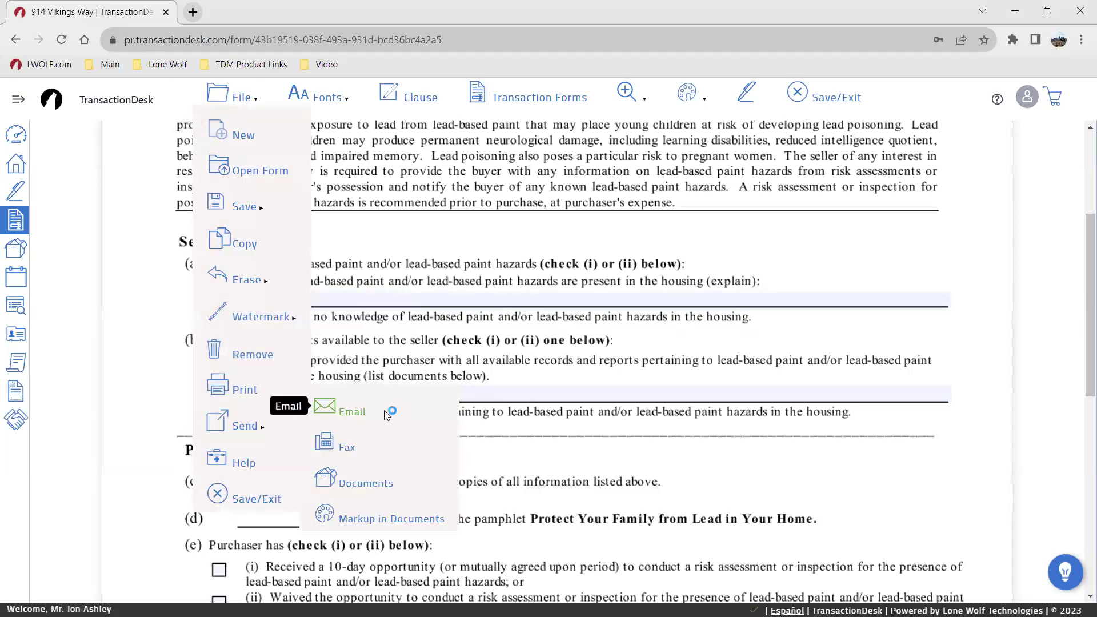
left_click(351, 411)
left_click(677, 170)
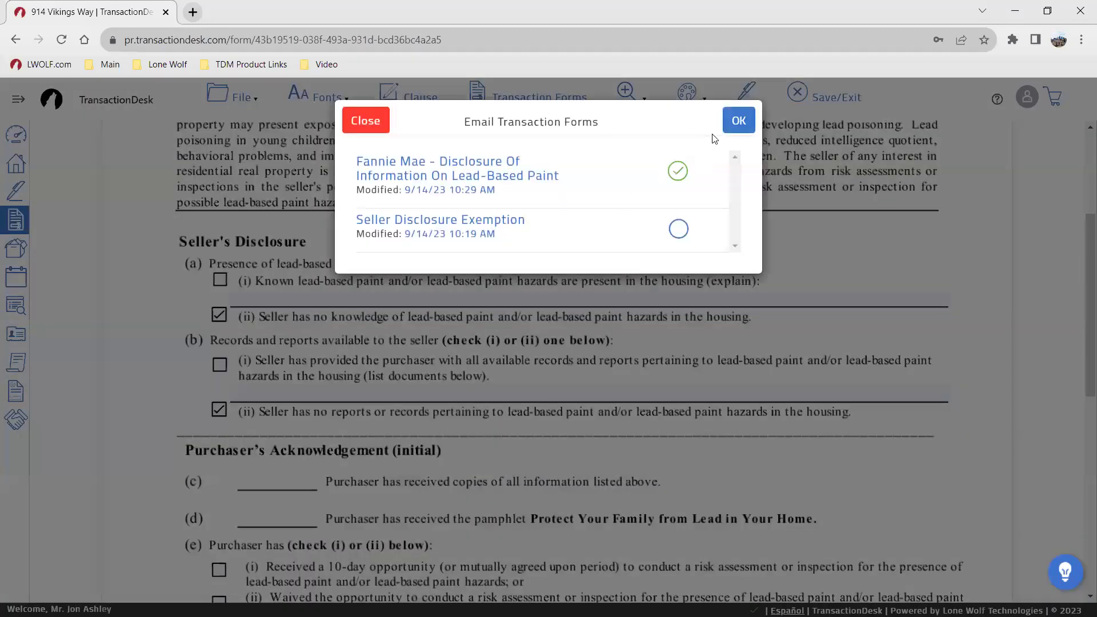
left_click(736, 121)
left_click(377, 449)
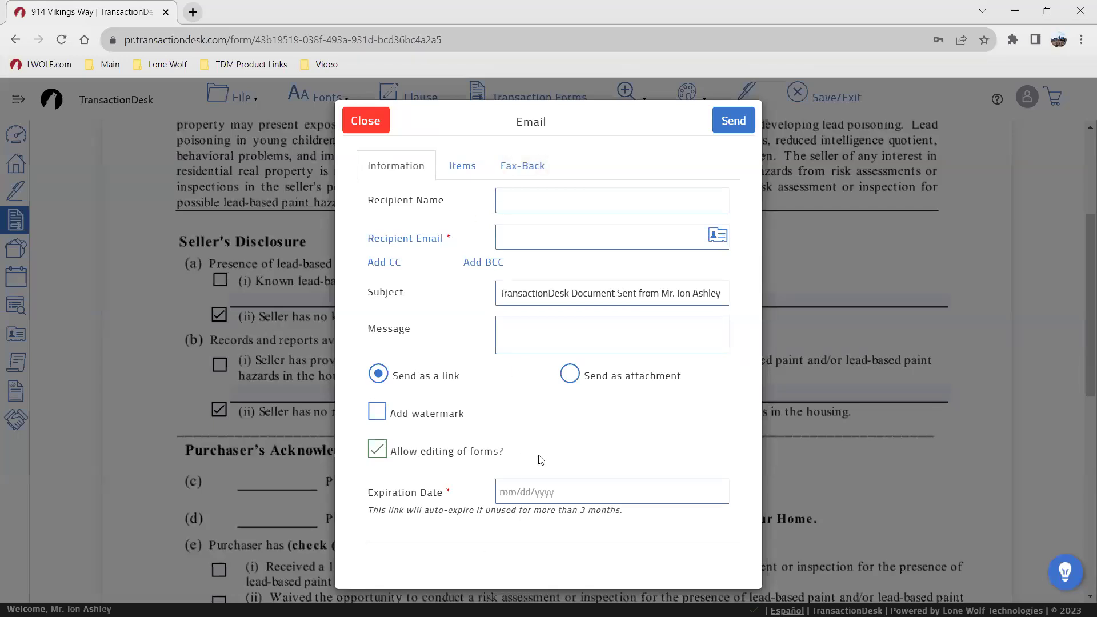
left_click(383, 121)
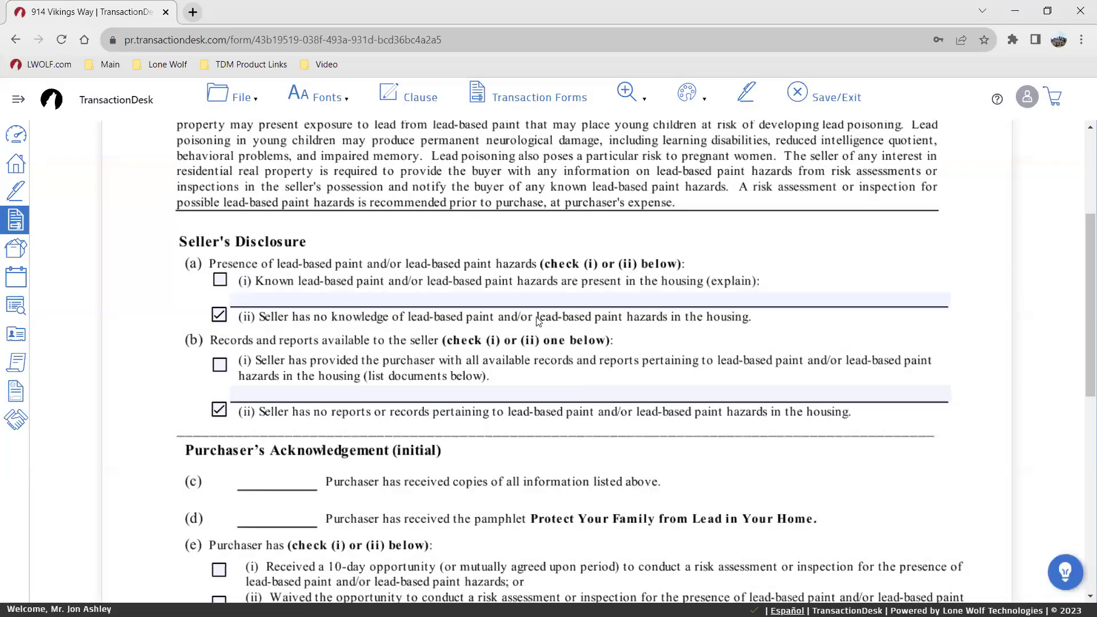
scroll(610, 309, "up", 4)
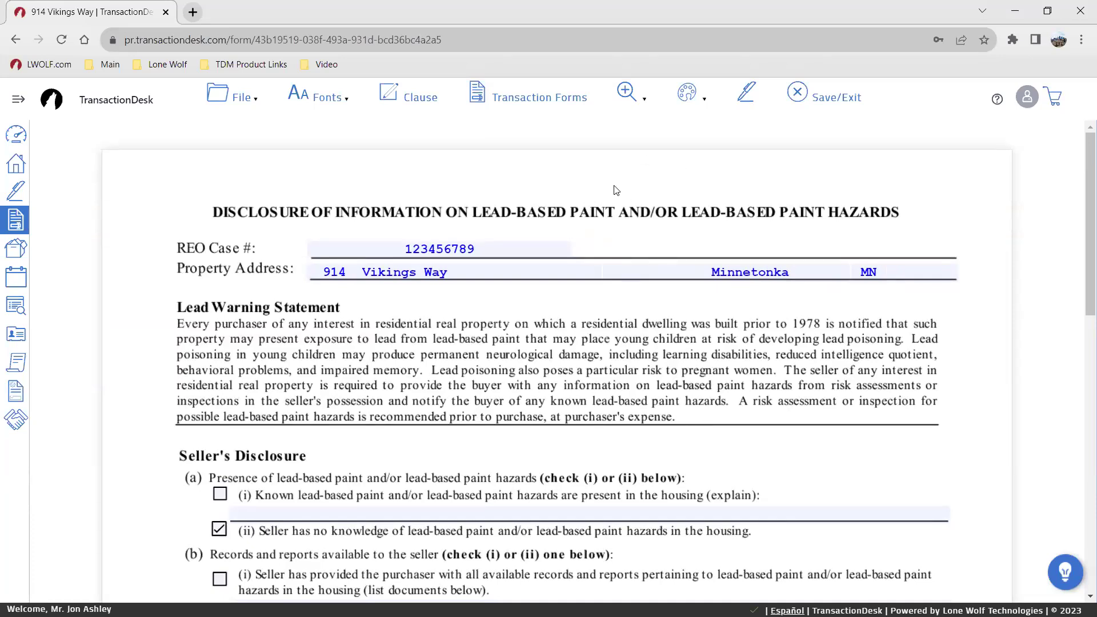
left_click(743, 95)
left_click(743, 95)
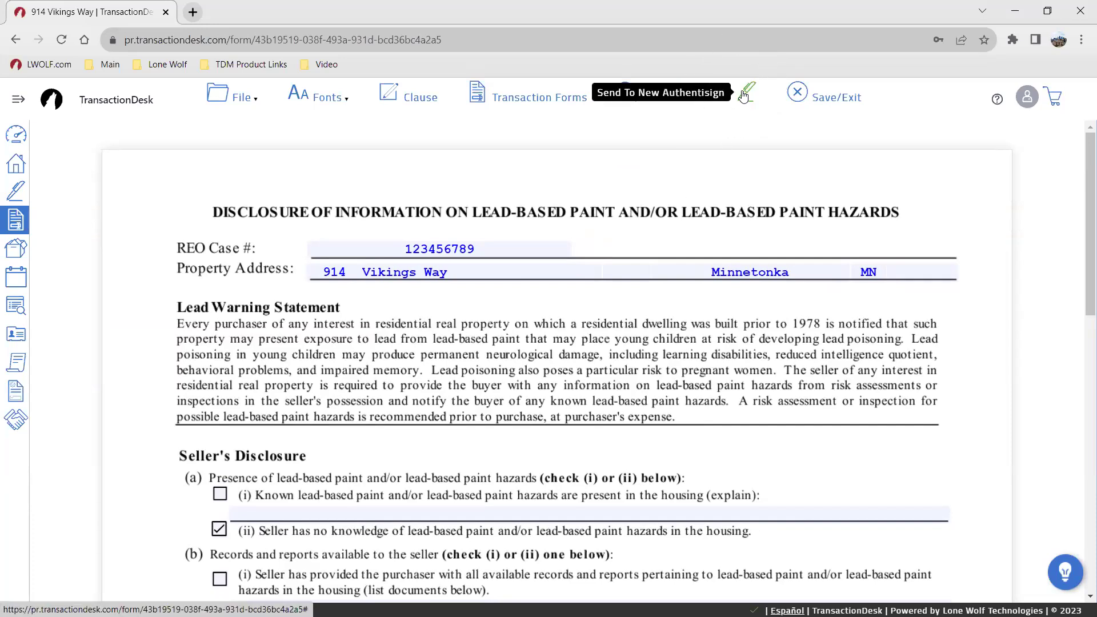
Step: Save the lead paint disclosure, open the Seller Disclosure Exemption form, and browse its File and Fonts menus
left_click(799, 93)
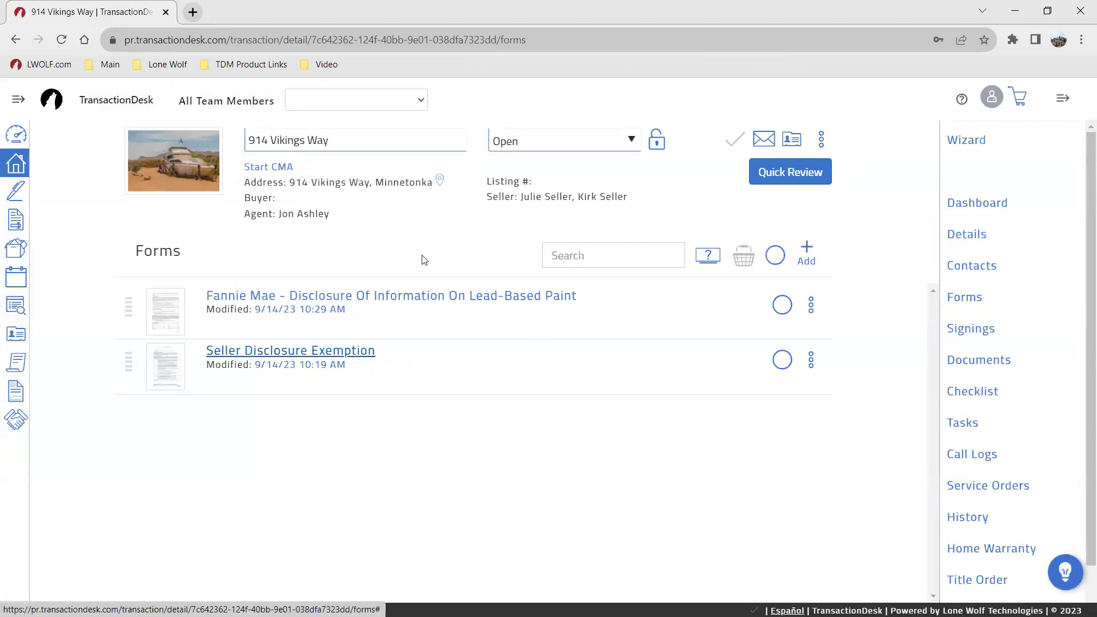
left_click(278, 350)
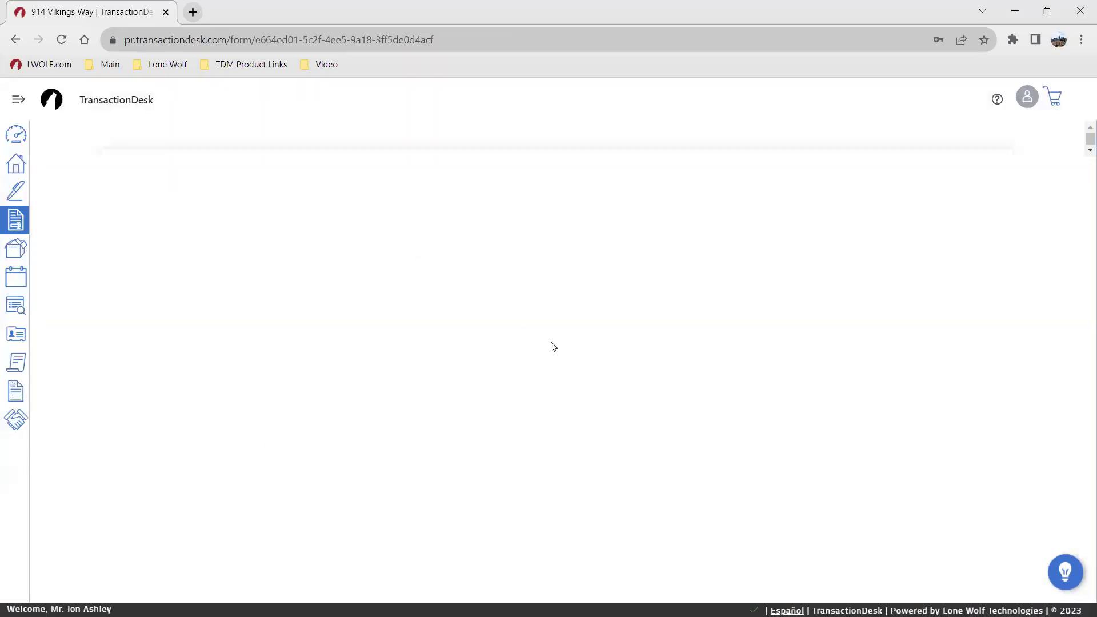
scroll(571, 274, "down", 3)
scroll(606, 272, "down", 10)
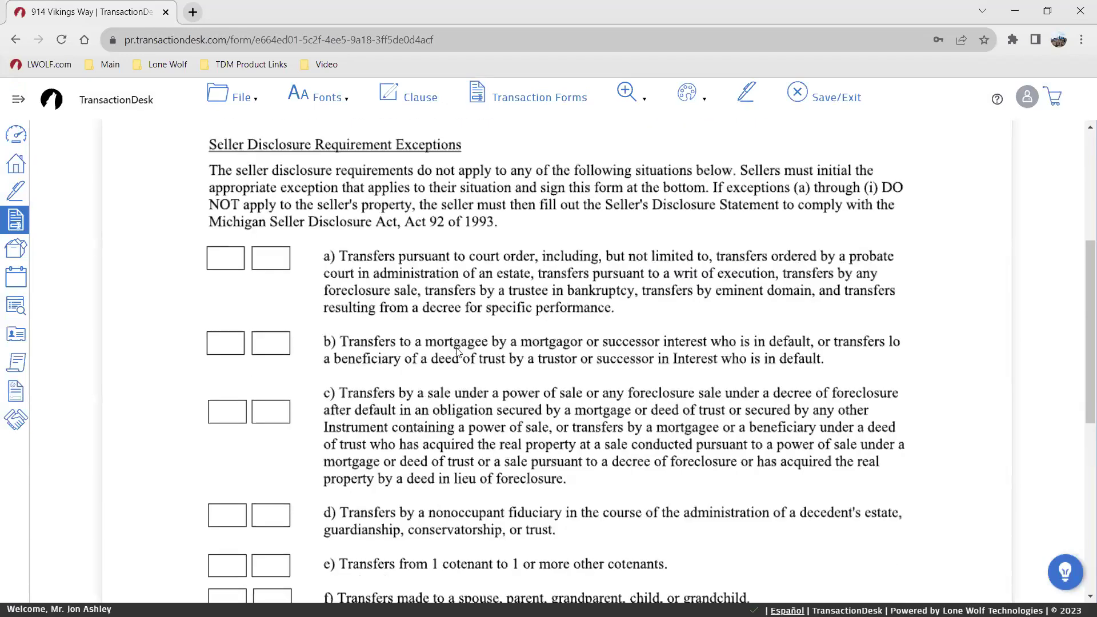
scroll(354, 516, "up", 1)
scroll(798, 446, "up", 13)
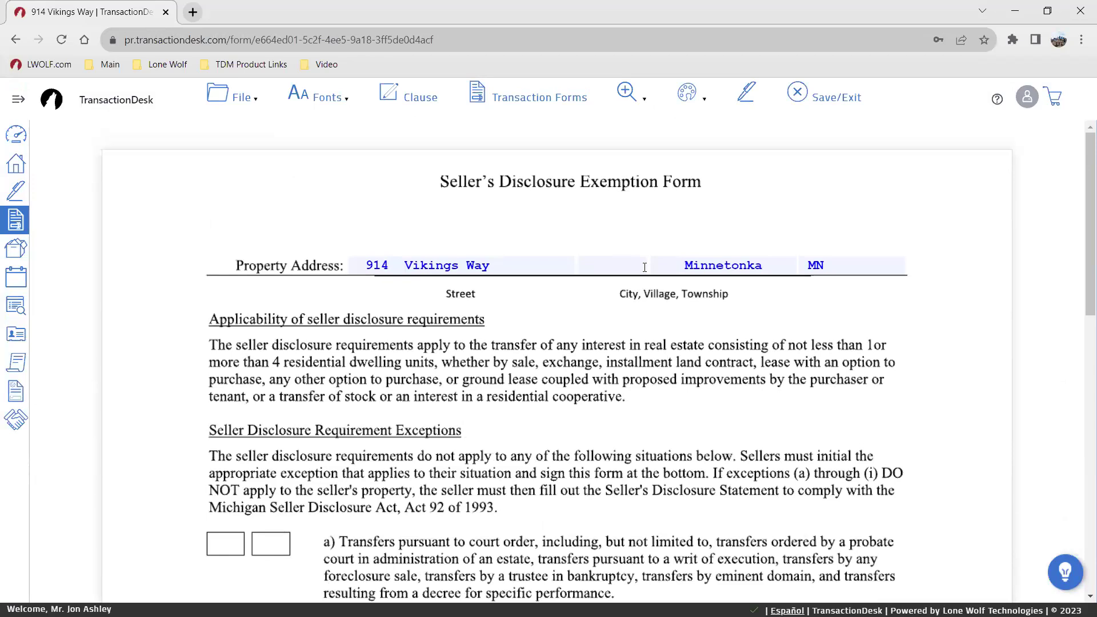
left_click(237, 96)
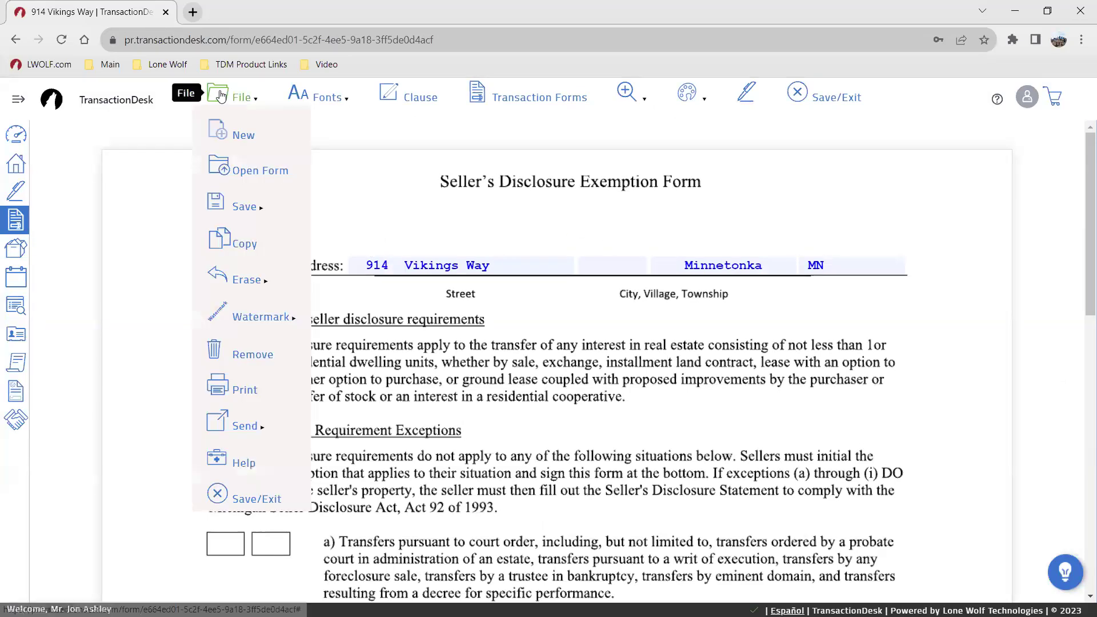
left_click(337, 100)
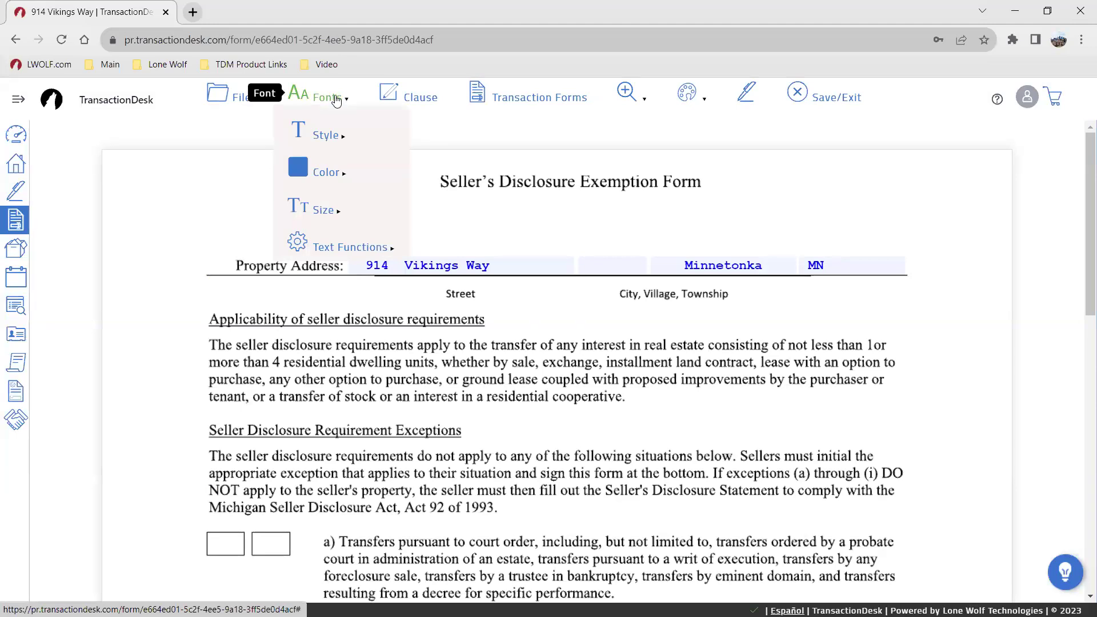
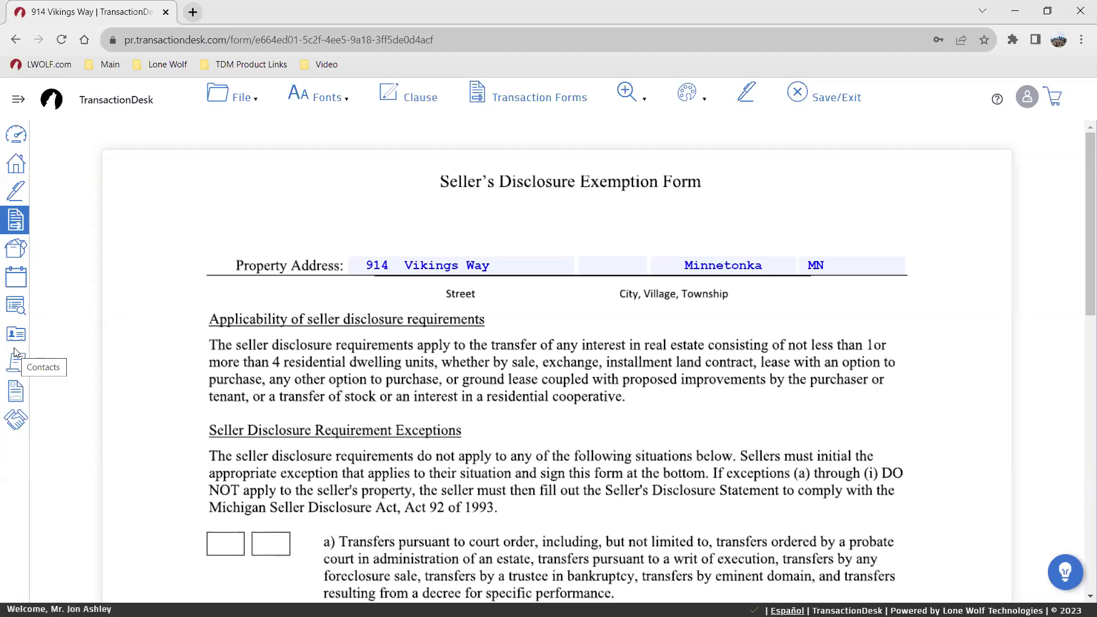
left_click(812, 100)
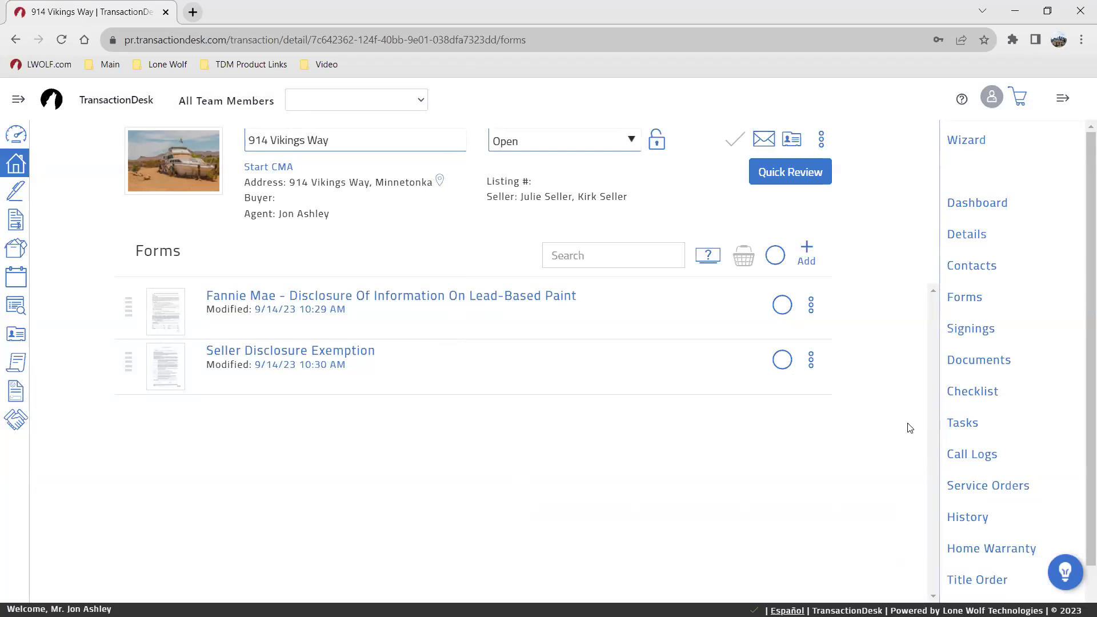
Step: Open Exclusive Right to Represent.pdf from the transaction's Documents in the Document Markup editor
left_click(977, 360)
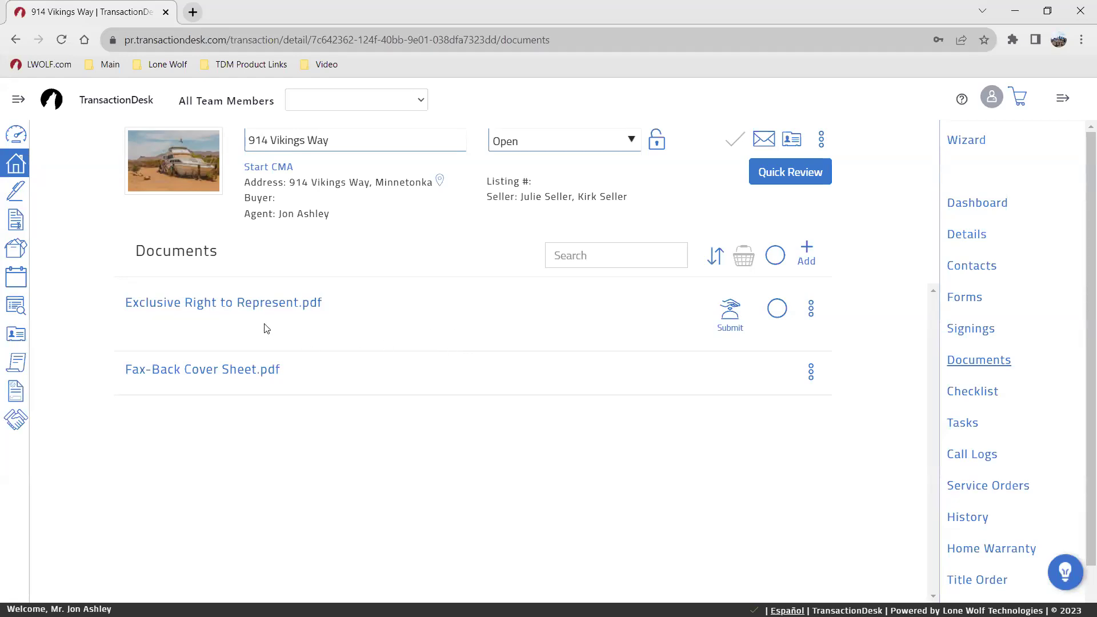
left_click(256, 307)
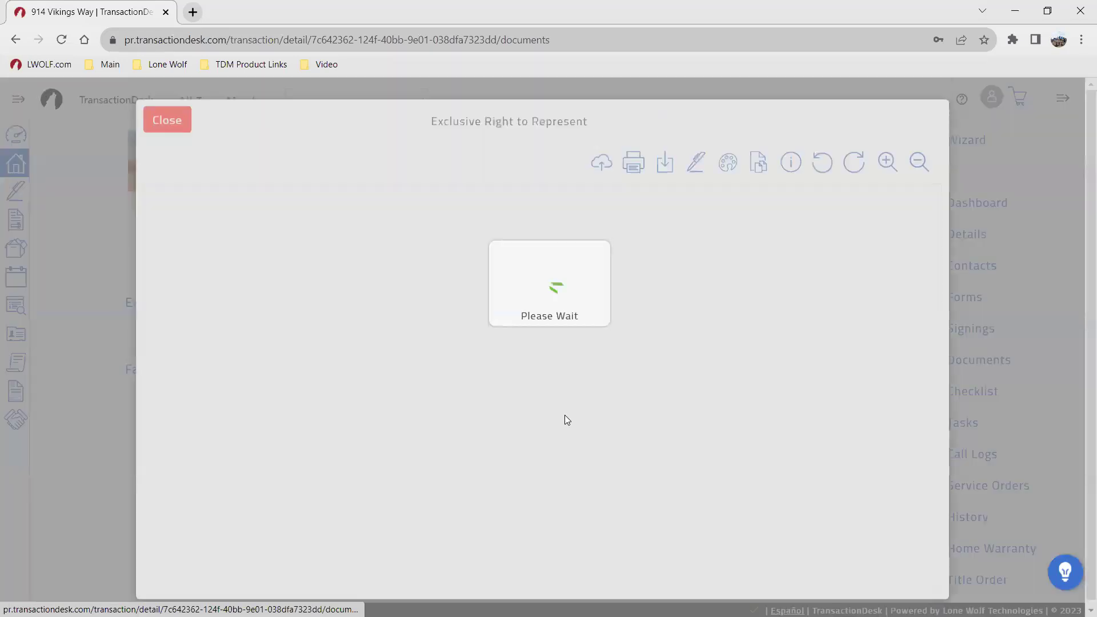
left_click(727, 163)
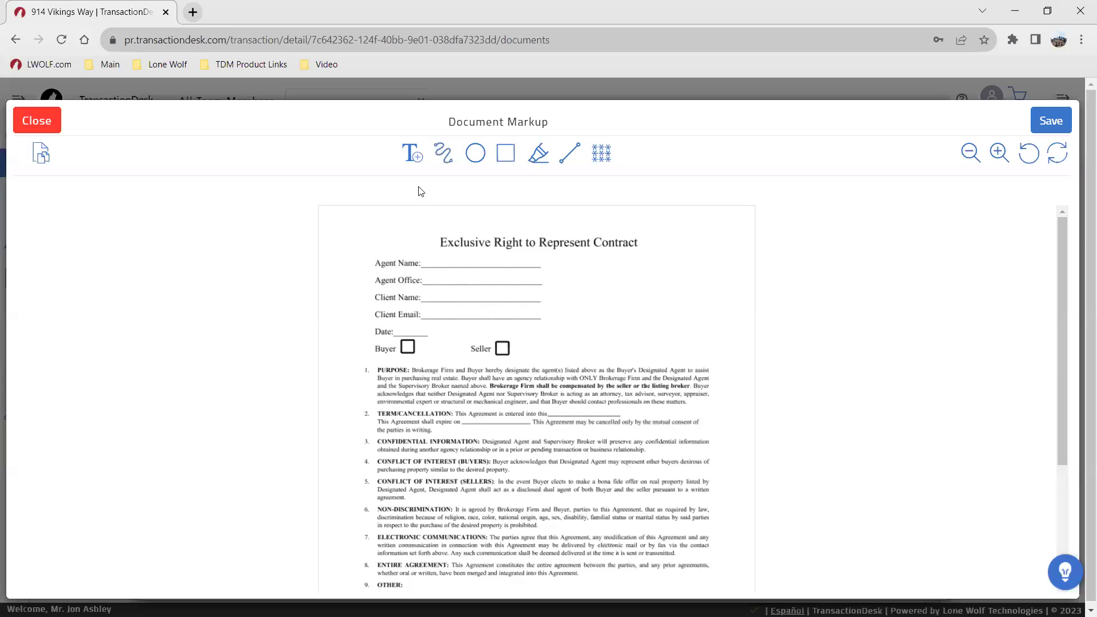
Step: Exit Document Markup and confirm, leaving the one-page contract in the plain viewer
left_click(52, 129)
left_click(737, 121)
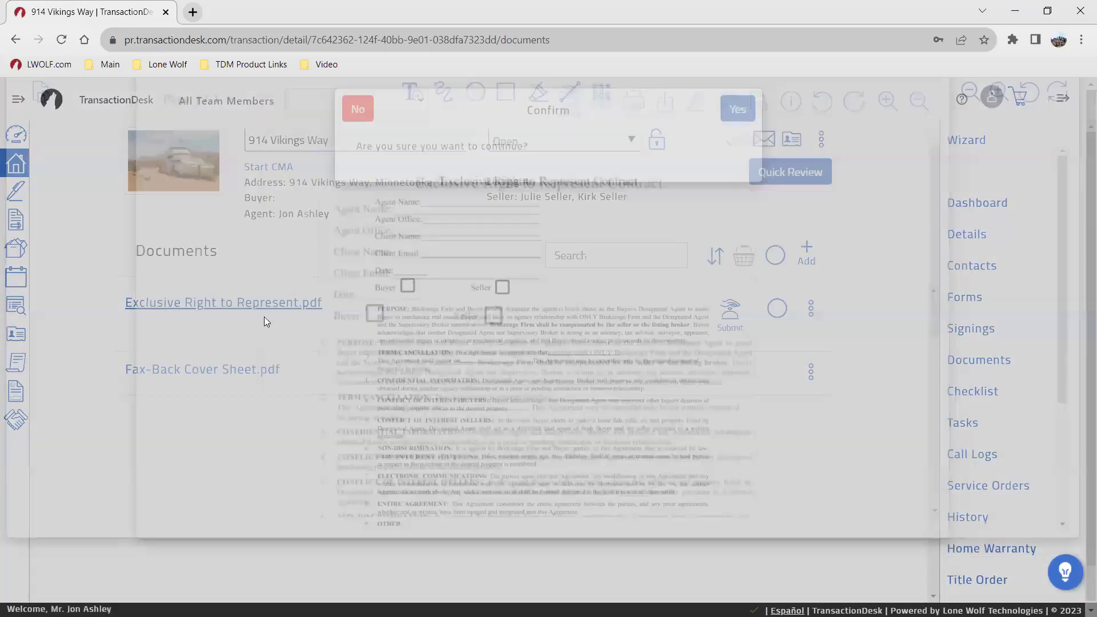
left_click(336, 302)
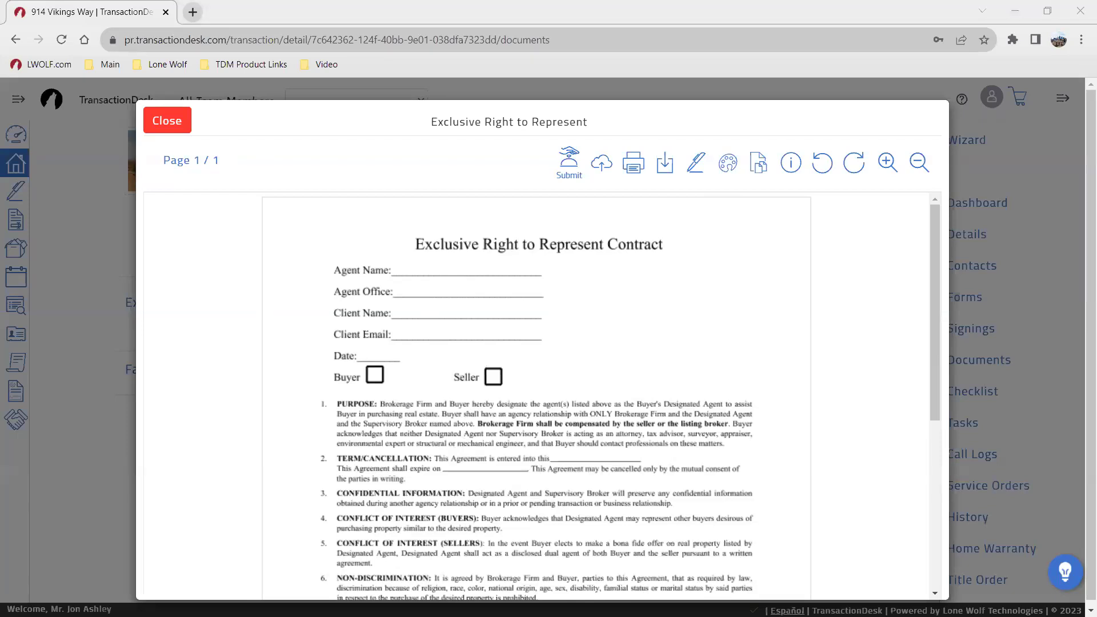
Step: Open the contract's page slicer, try Save As, then cancel the save dialog
left_click(734, 333)
left_click(760, 165)
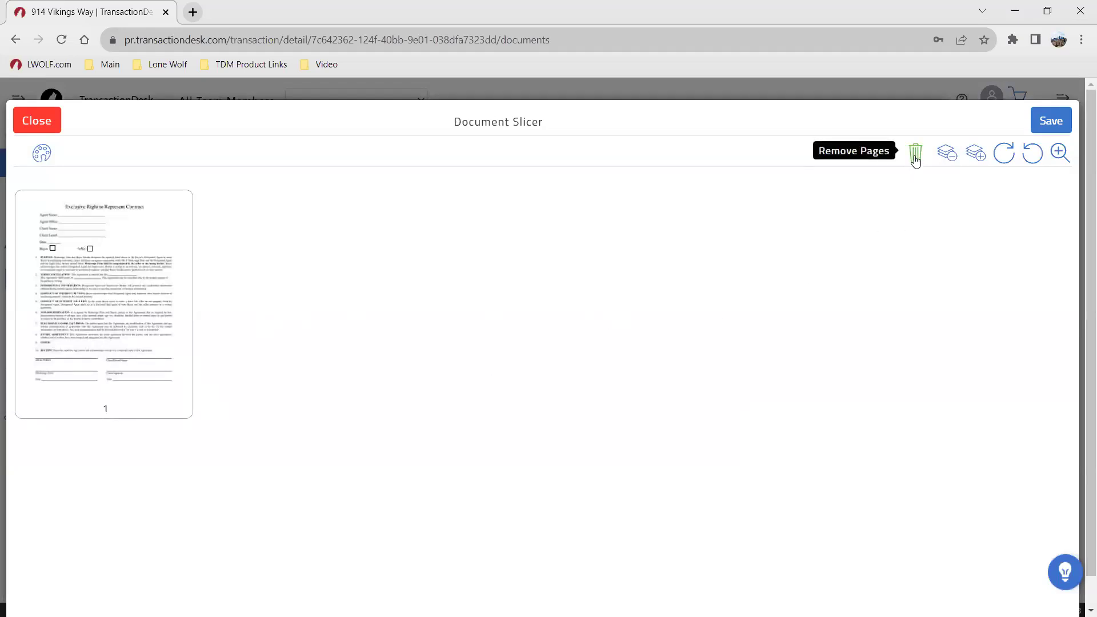
left_click(1063, 129)
left_click(579, 159)
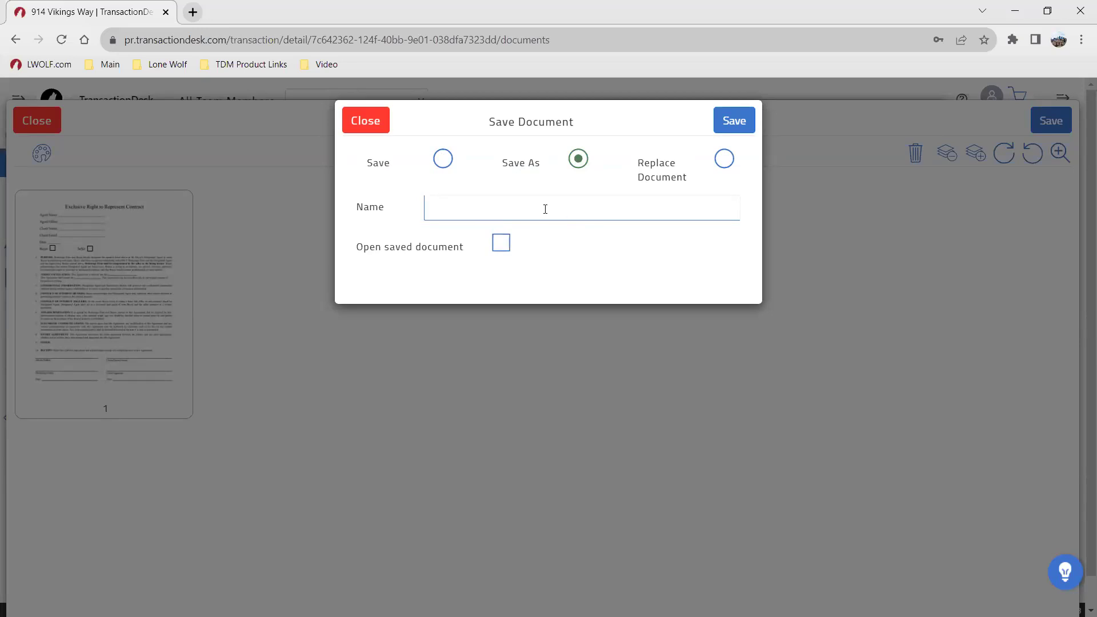
left_click(374, 127)
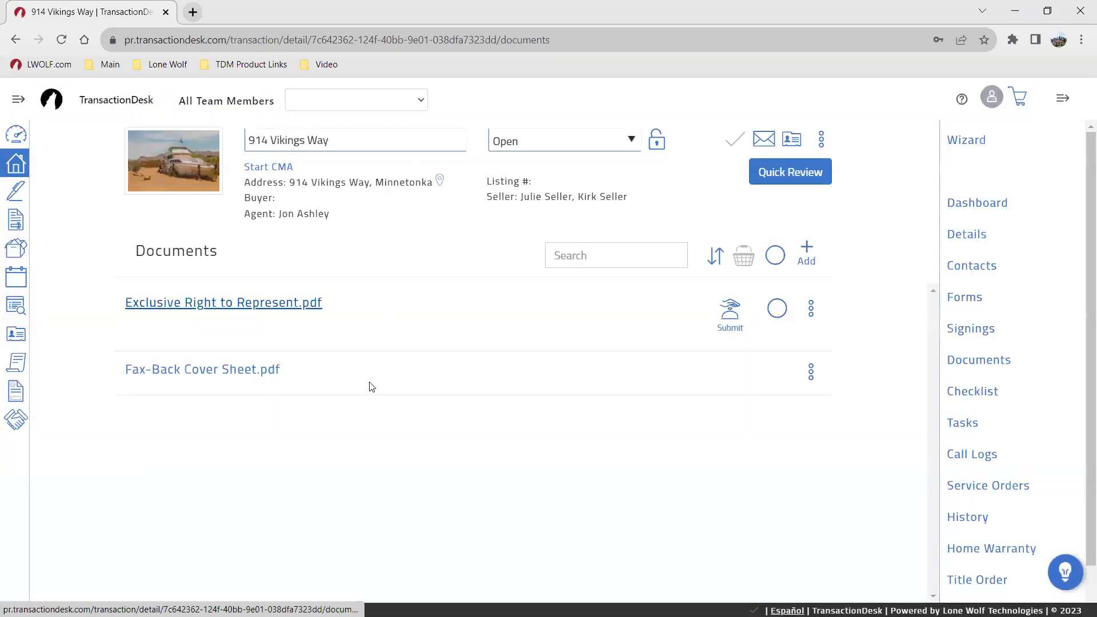
Step: Reopen the contract, retry Save As in the slicer, cancel, and return to Documents
left_click(424, 317)
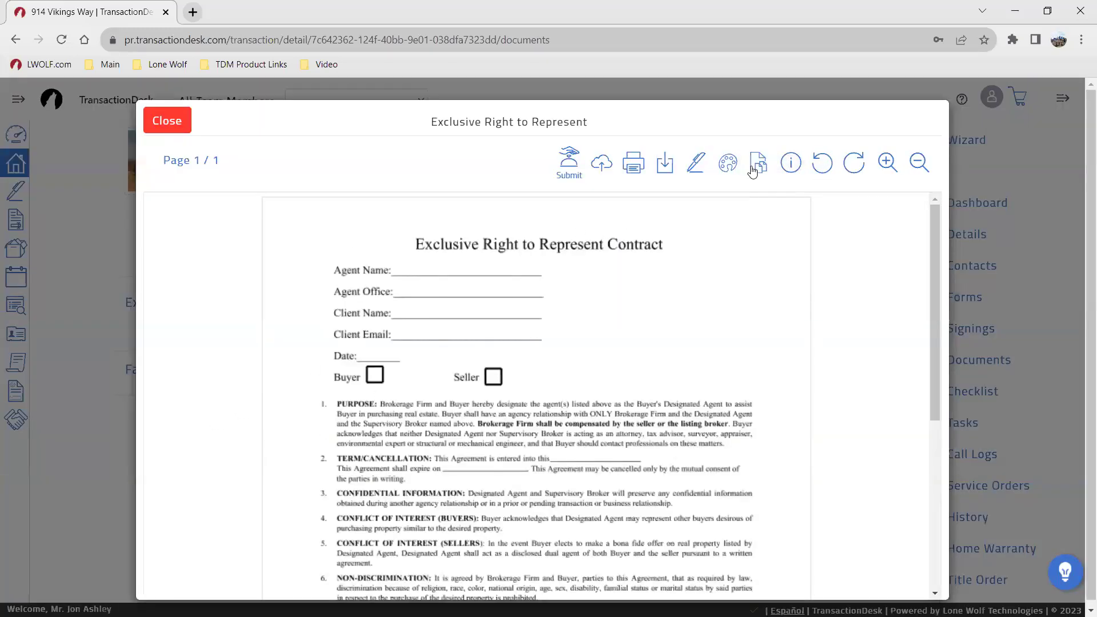
left_click(758, 163)
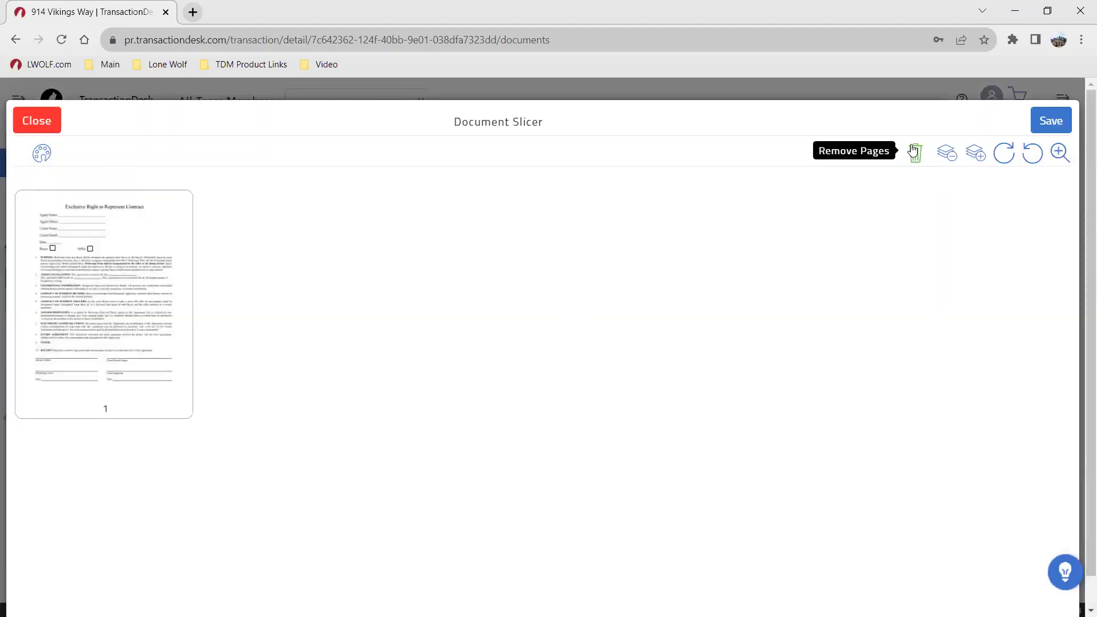
left_click(1050, 120)
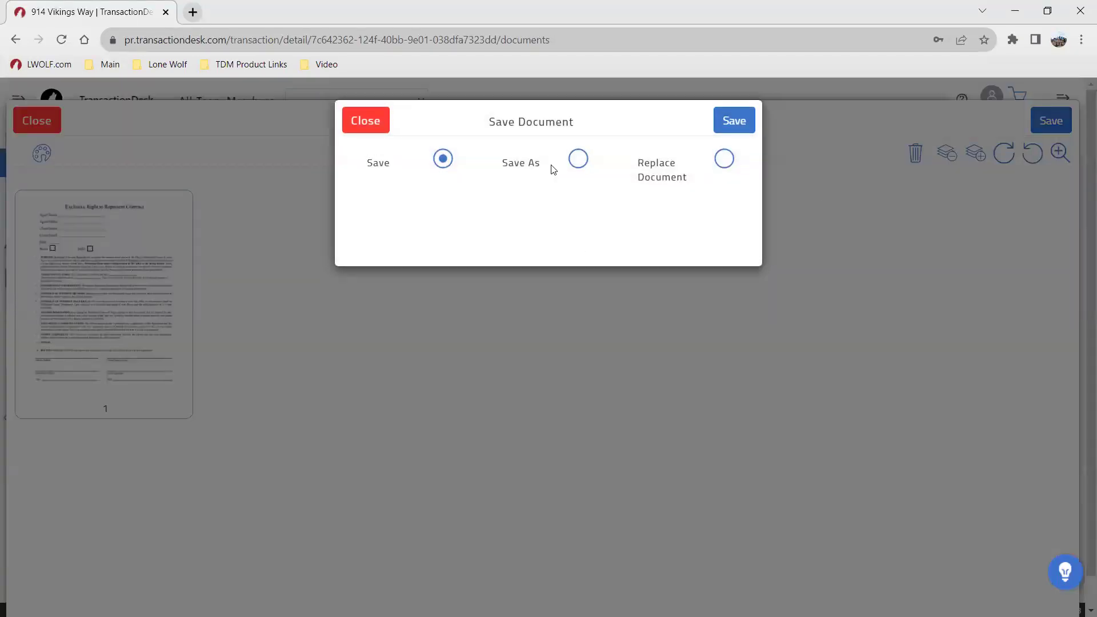
left_click(577, 160)
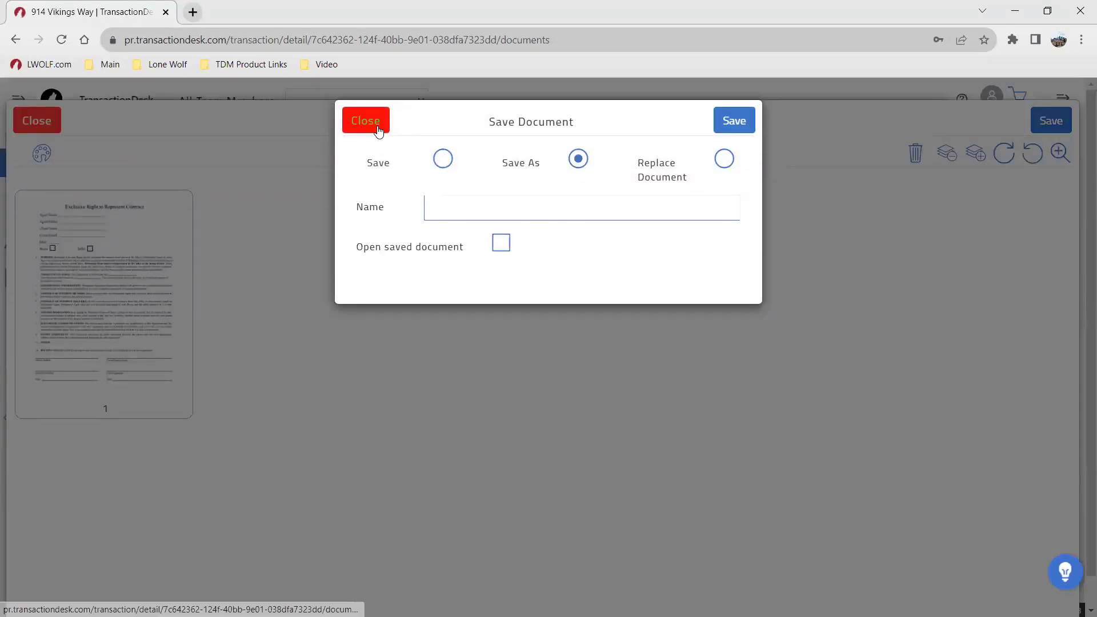
left_click(373, 128)
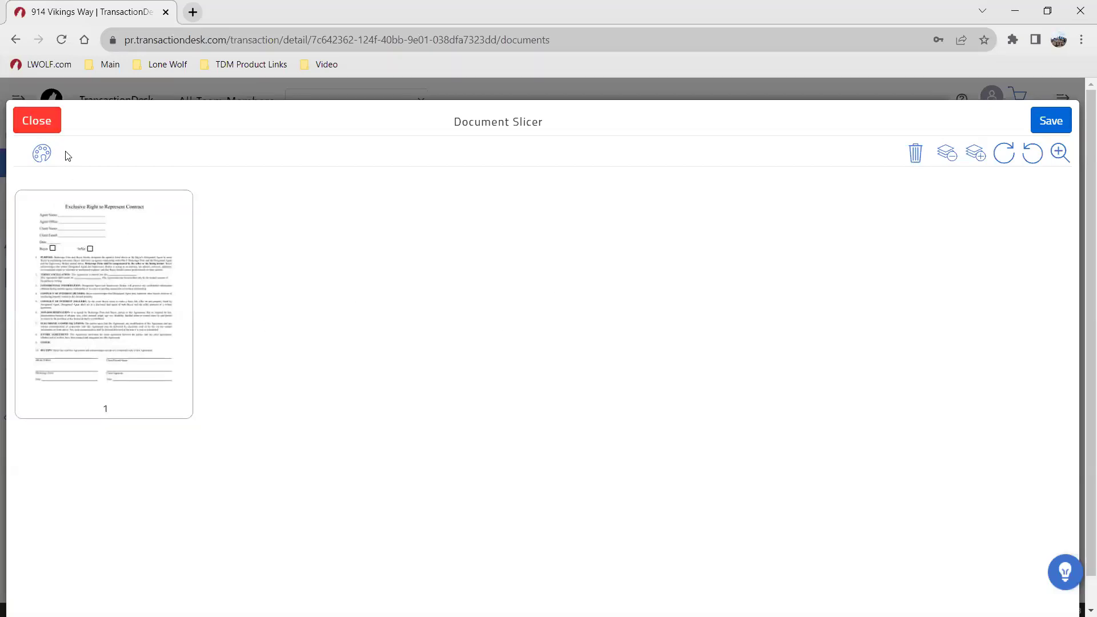
left_click(40, 118)
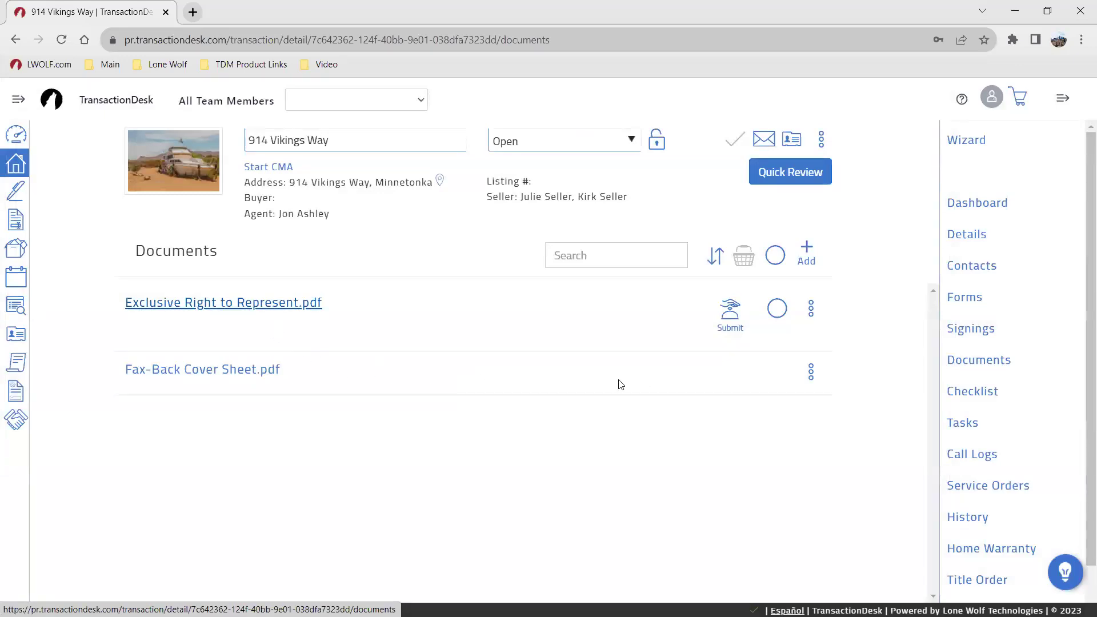
Step: Review the Exclusive Right to Represent actions menu, then show the empty Signings list
left_click(810, 309)
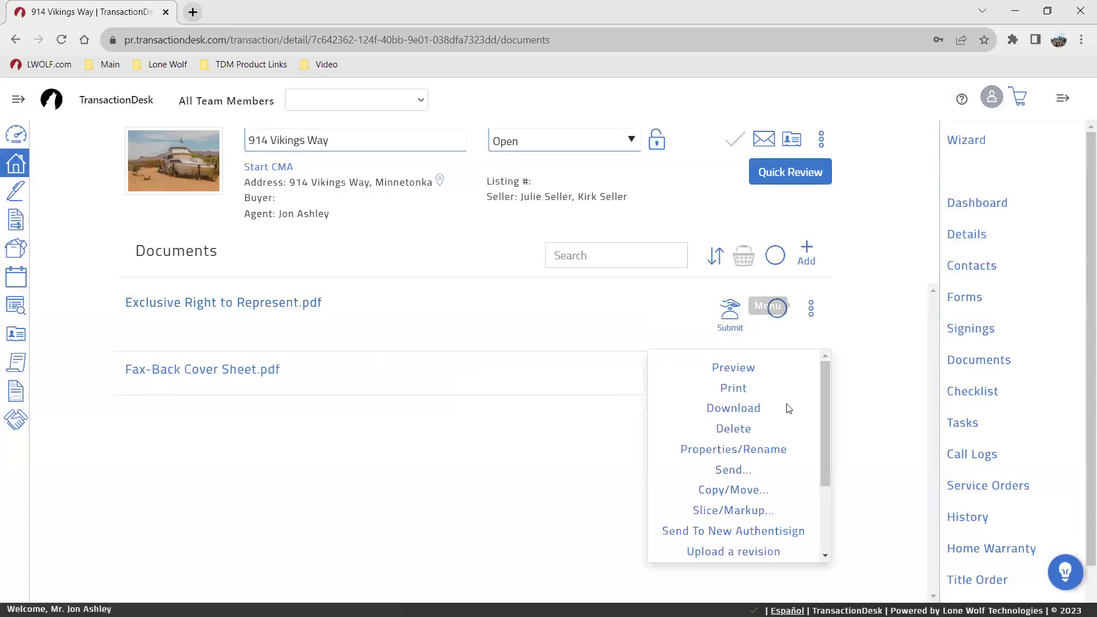
scroll(790, 431, "down", 1)
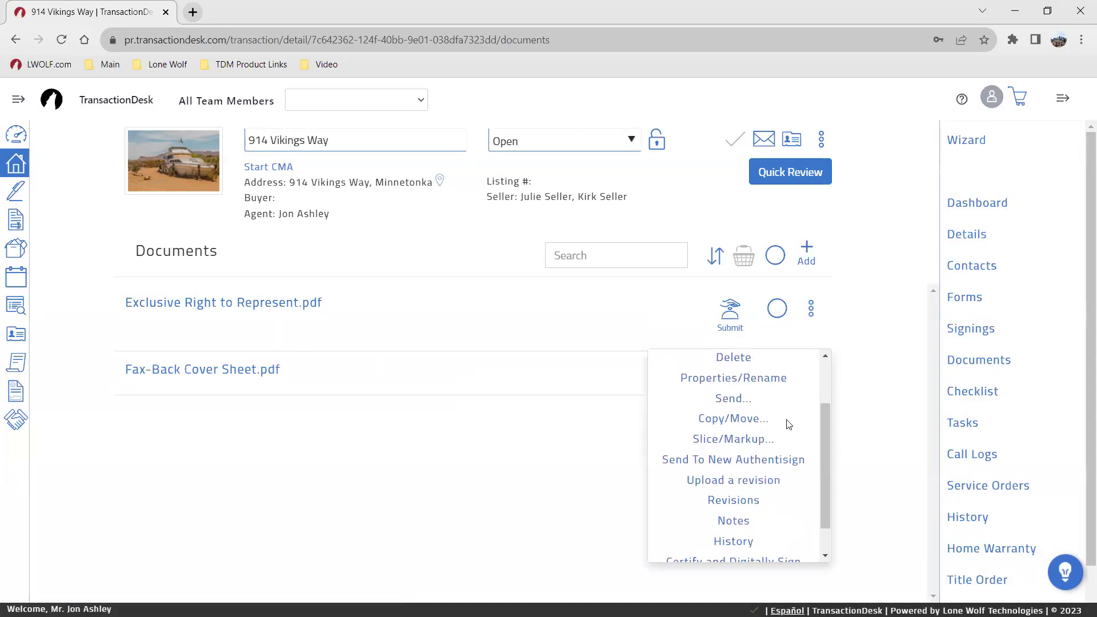
scroll(789, 424, "up", 1)
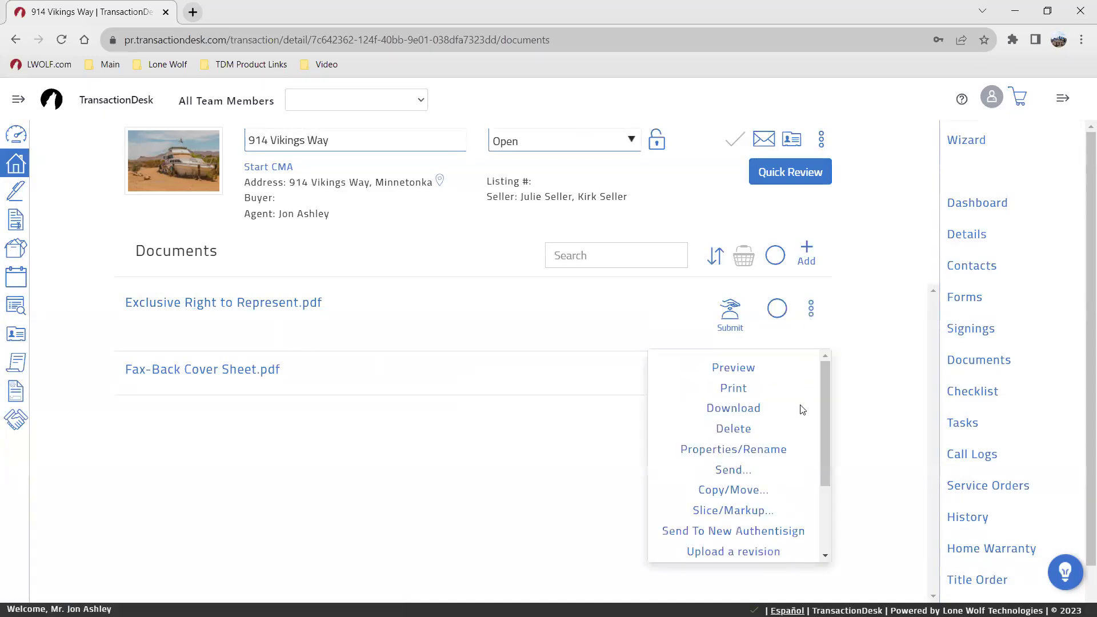
scroll(800, 403, "down", 1)
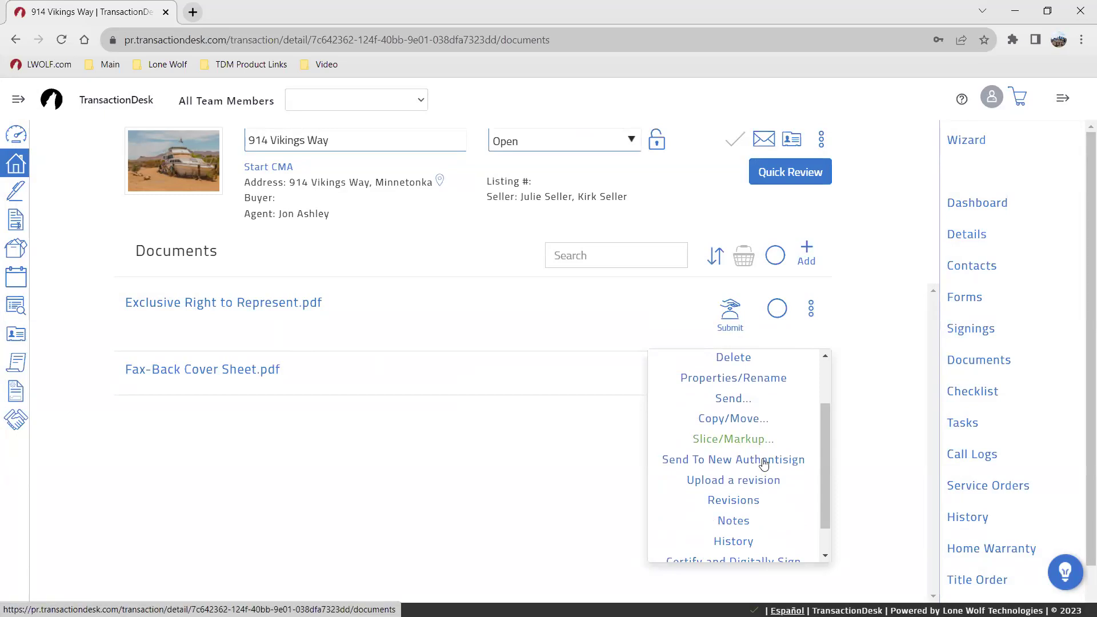
scroll(770, 468, "up", 1)
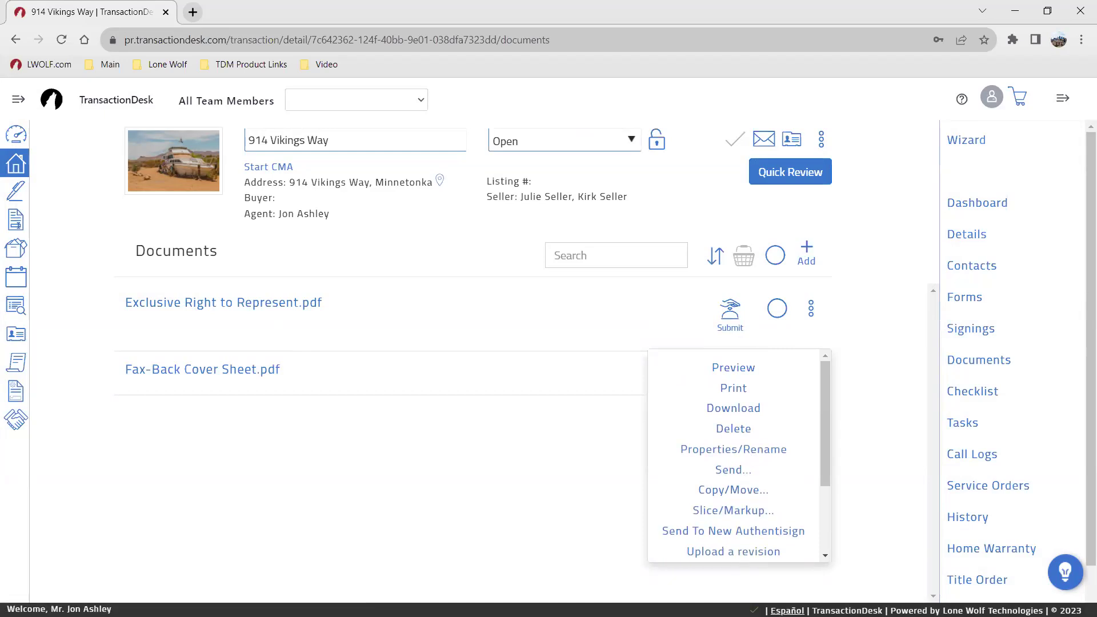
left_click(438, 480)
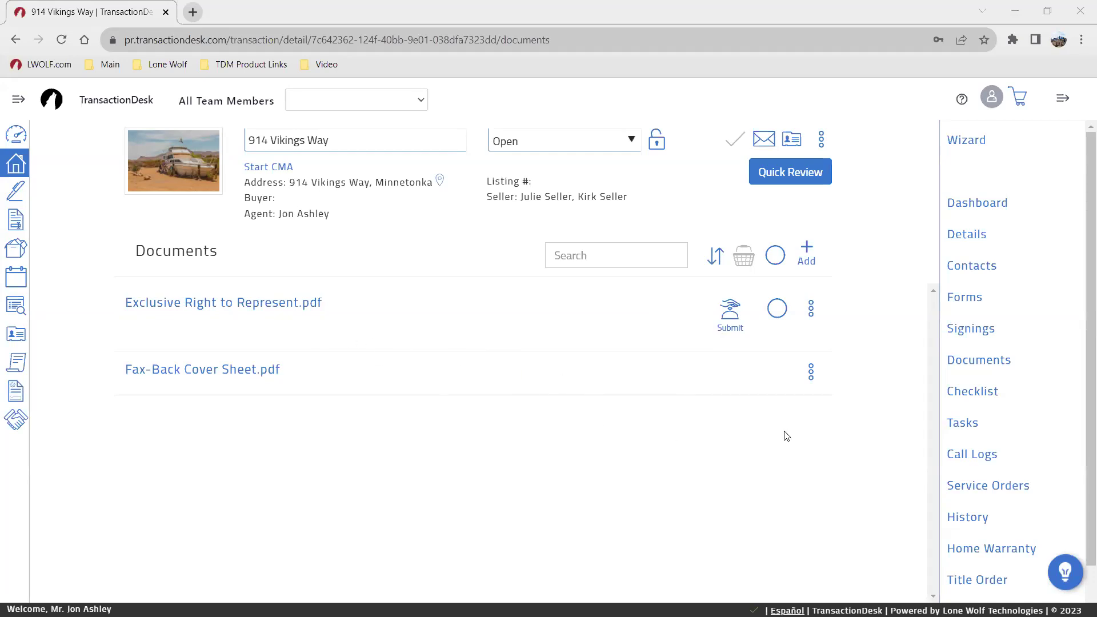
left_click(968, 330)
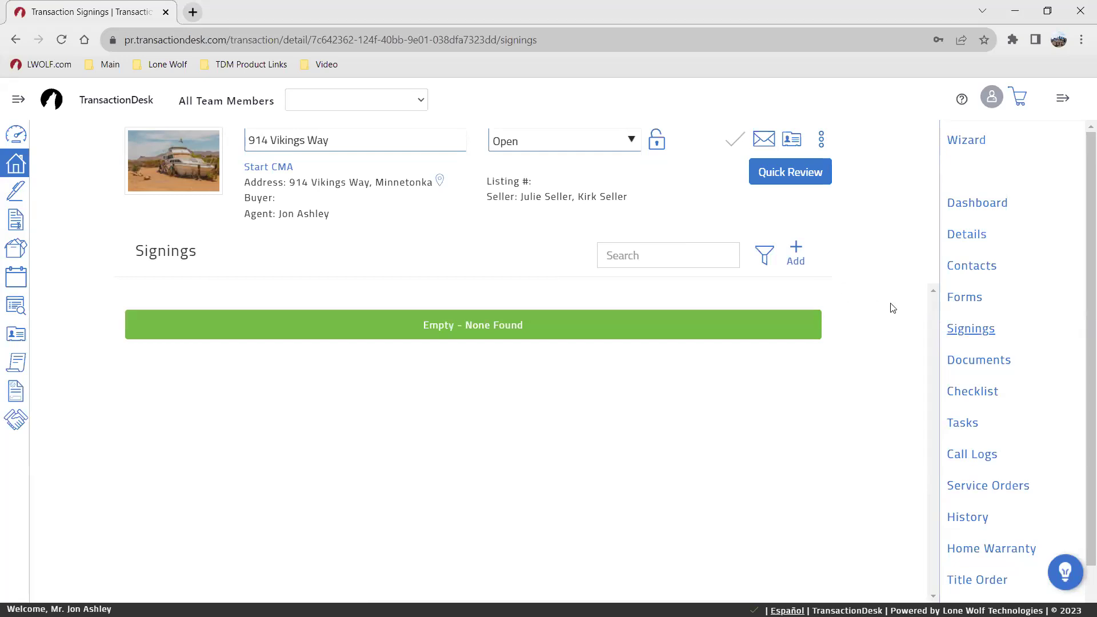
Step: Browse the transaction's Details, Contacts, Forms and Documents pages, returning to Signings
left_click(969, 235)
scroll(402, 424, "down", 3)
scroll(402, 426, "up", 3)
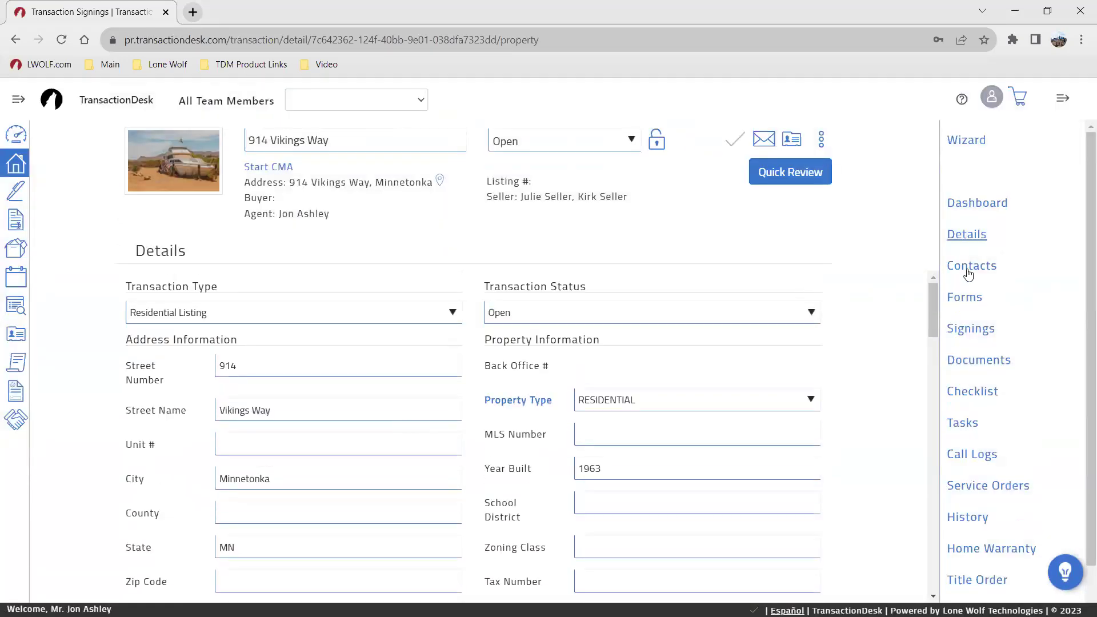
left_click(969, 266)
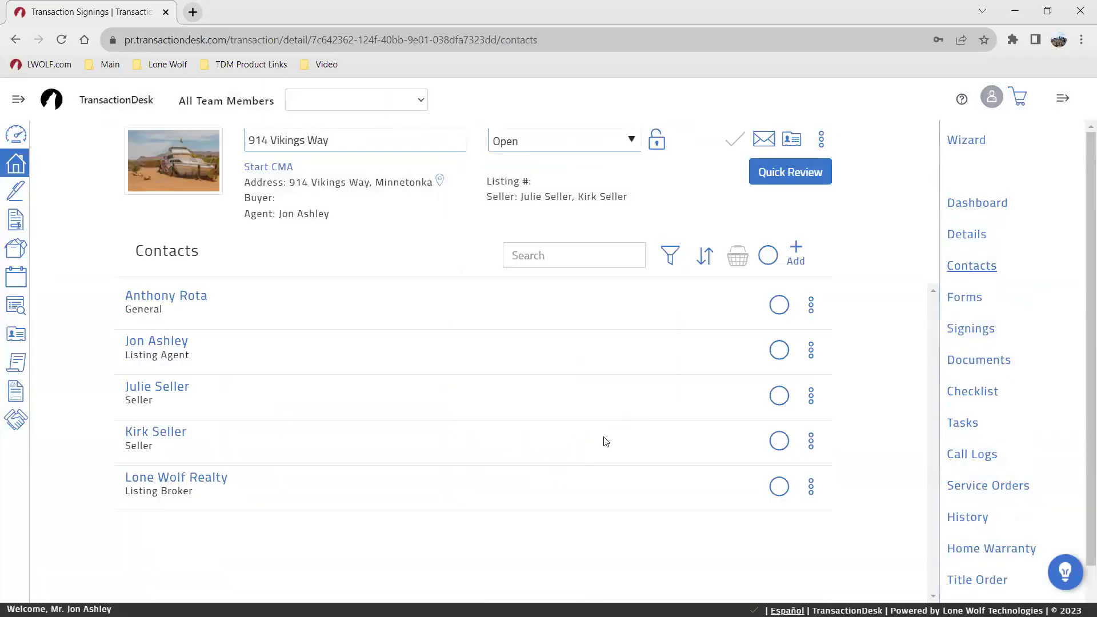
left_click(969, 298)
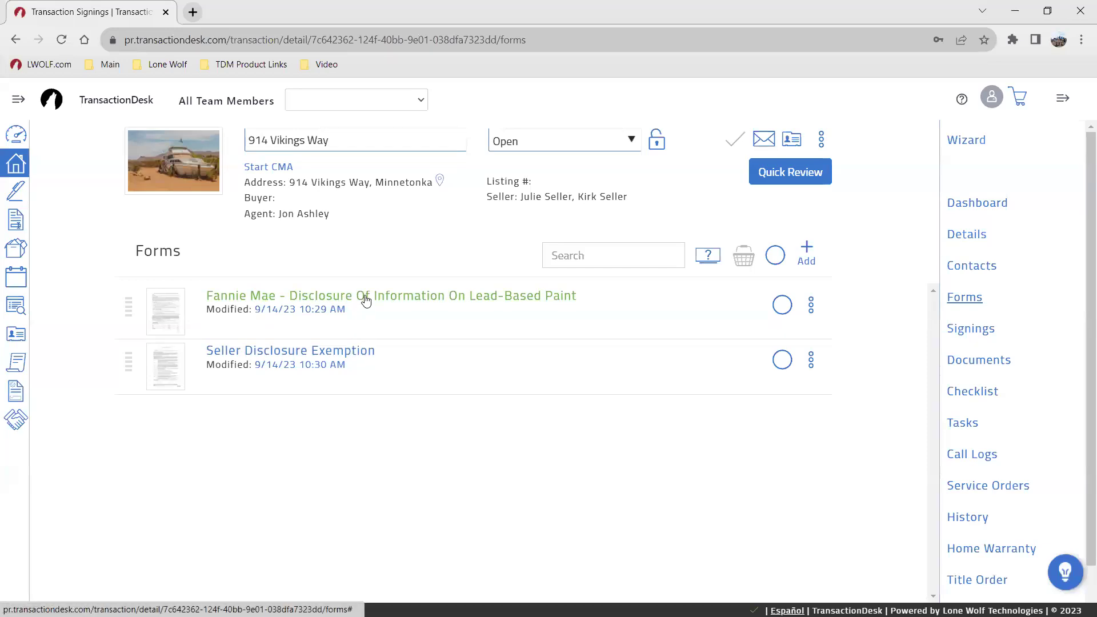
left_click(958, 367)
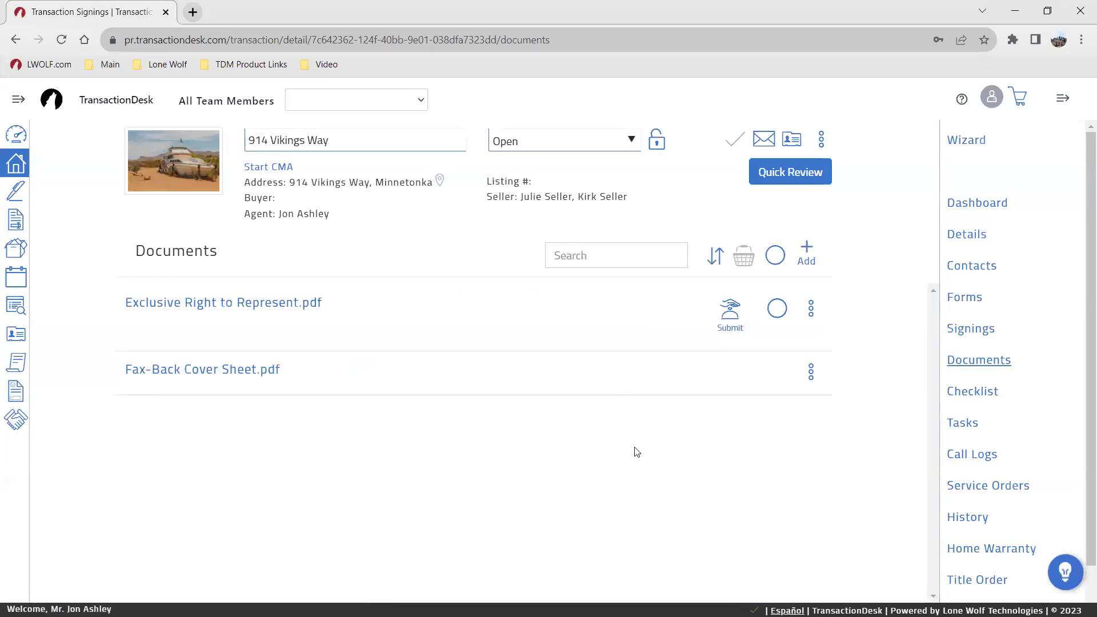
left_click(953, 329)
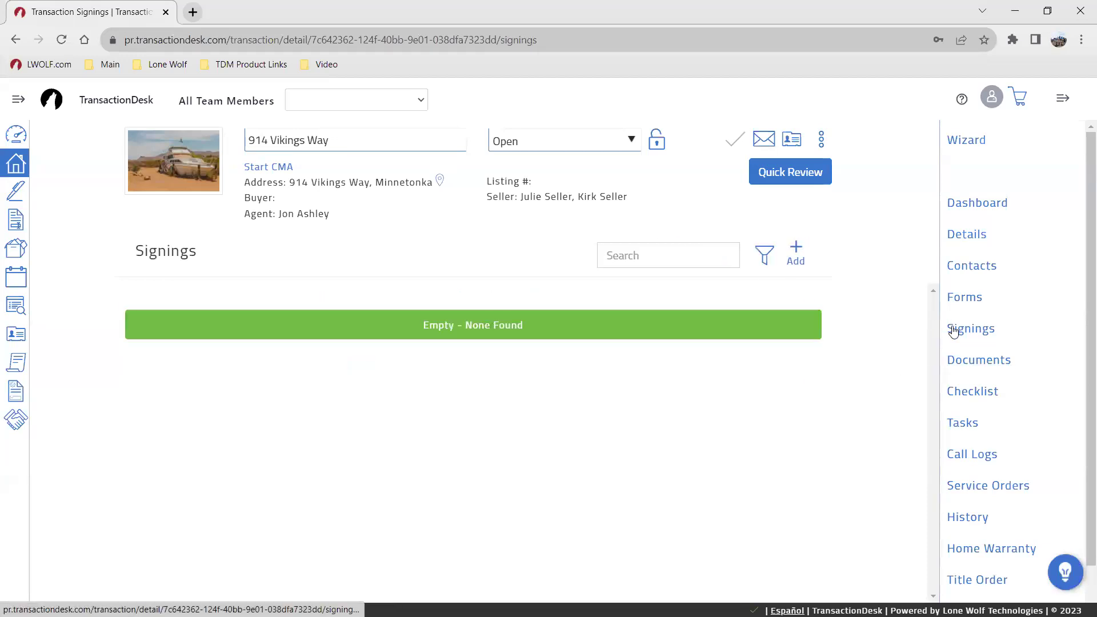
Step: Create and save a new signing named Pre-List Packet
left_click(795, 255)
left_click(493, 168)
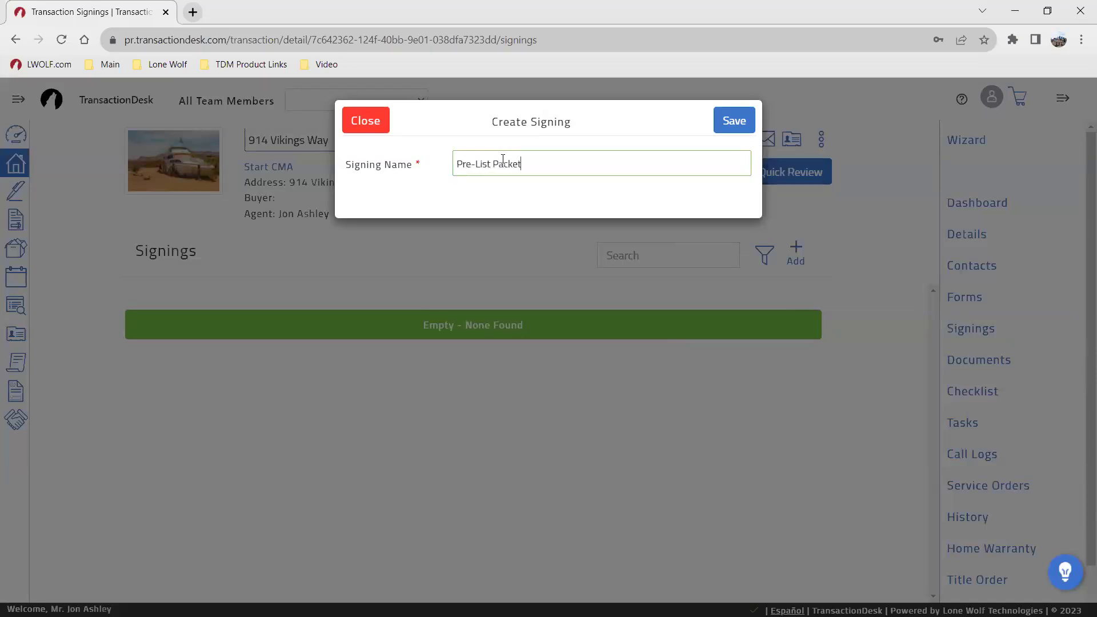
left_click(733, 121)
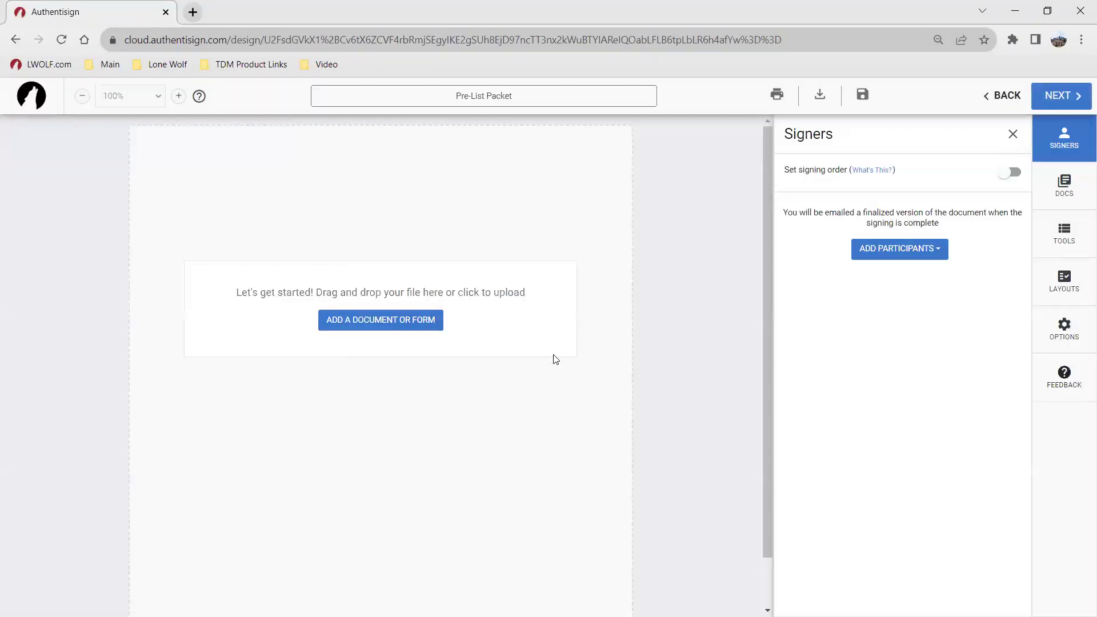
Step: Select the listing agent, both sellers and the general contact from the transaction's contacts
left_click(896, 249)
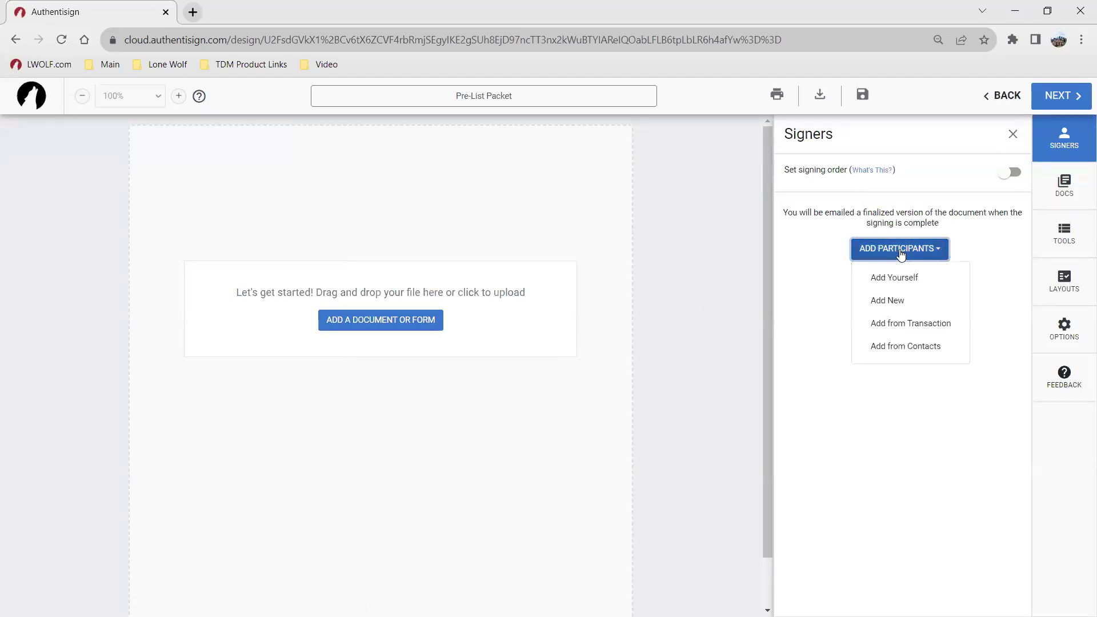
left_click(916, 323)
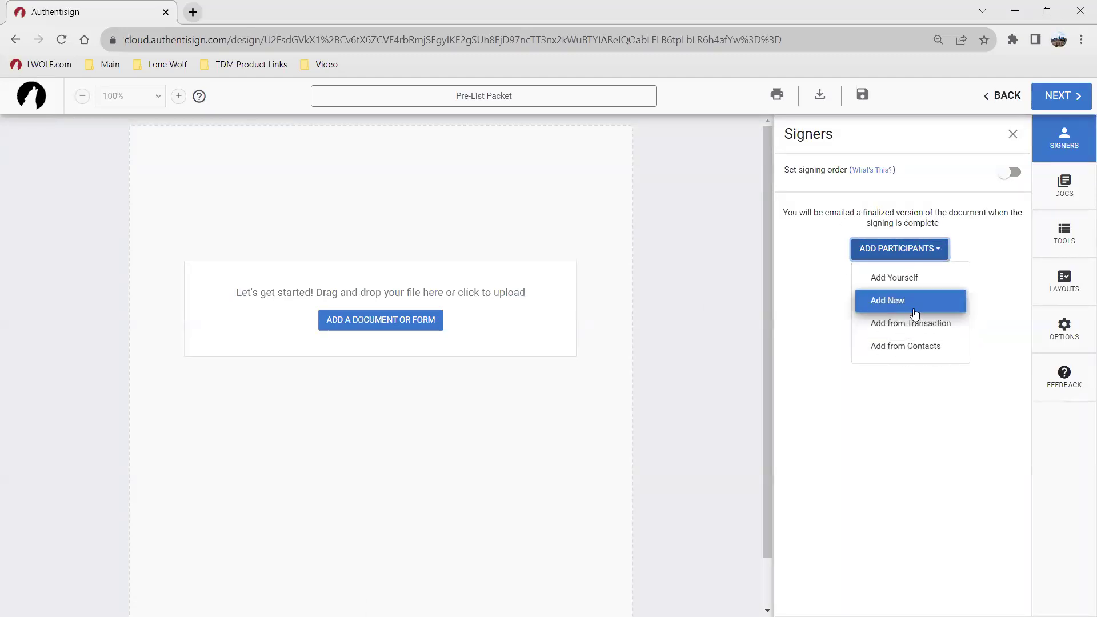
left_click(910, 323)
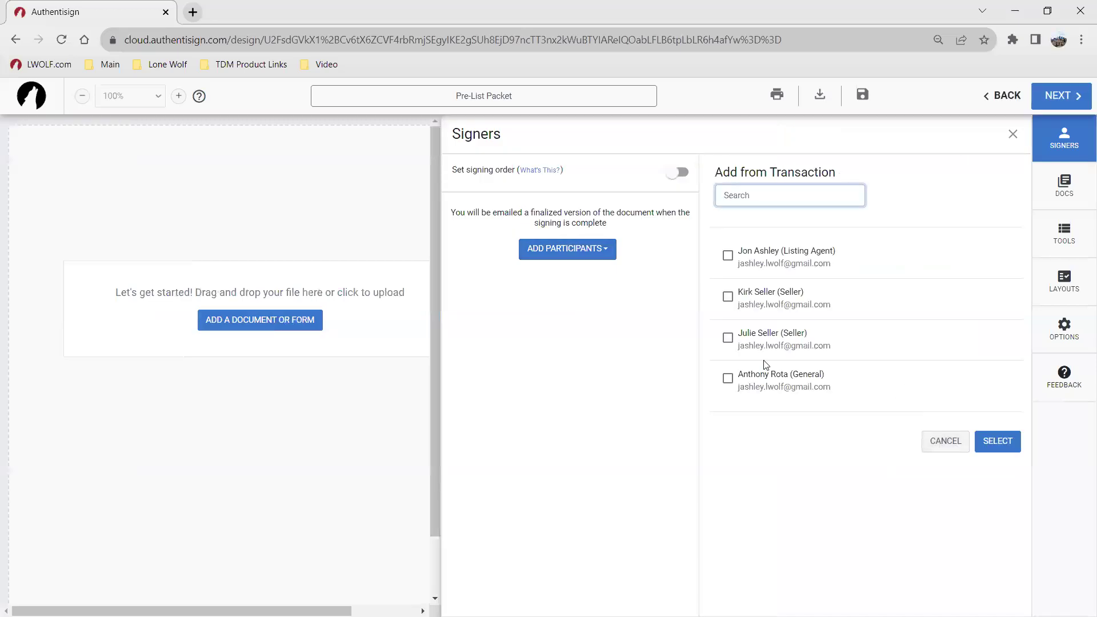
left_click(729, 257)
left_click(728, 297)
left_click(728, 338)
left_click(728, 378)
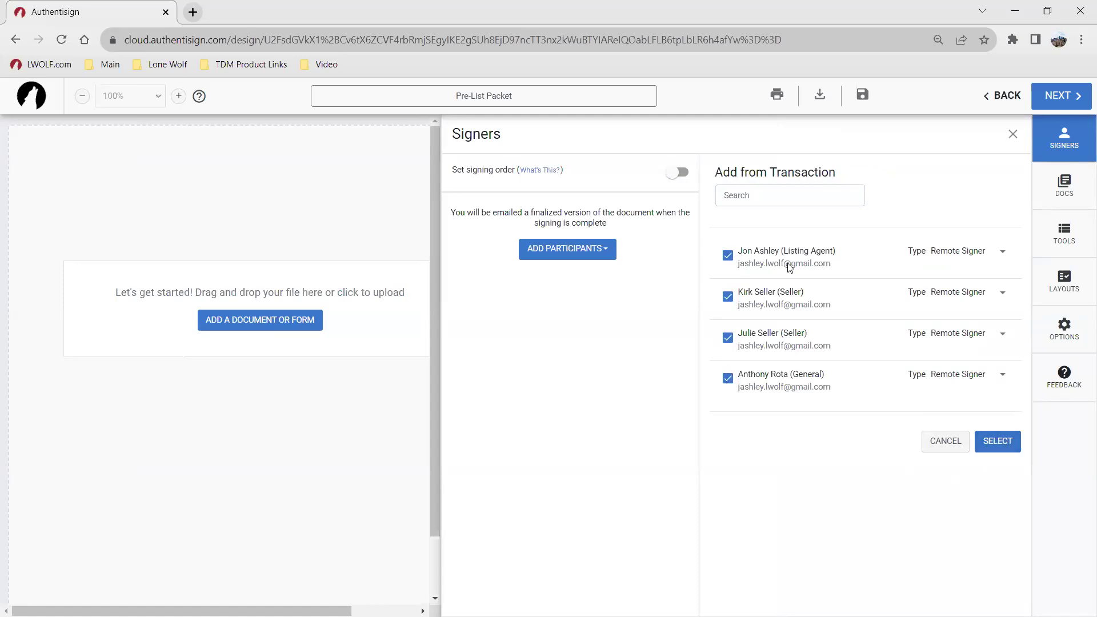
Step: Keep the listing agent as remote signer, make the general contact a Reviewer, and confirm
left_click(957, 255)
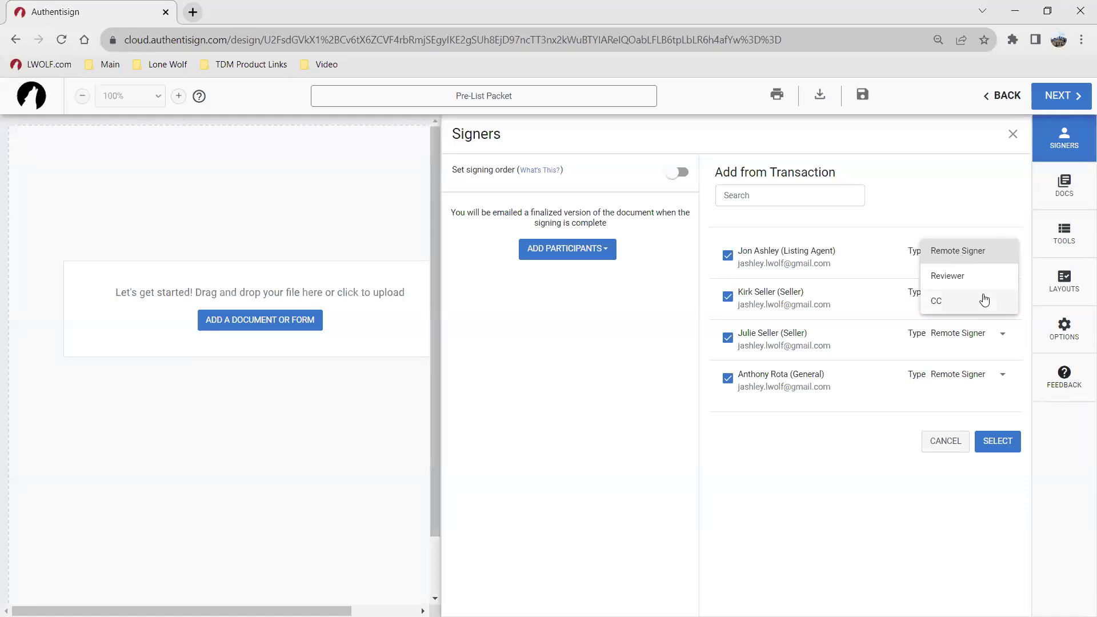
left_click(947, 501)
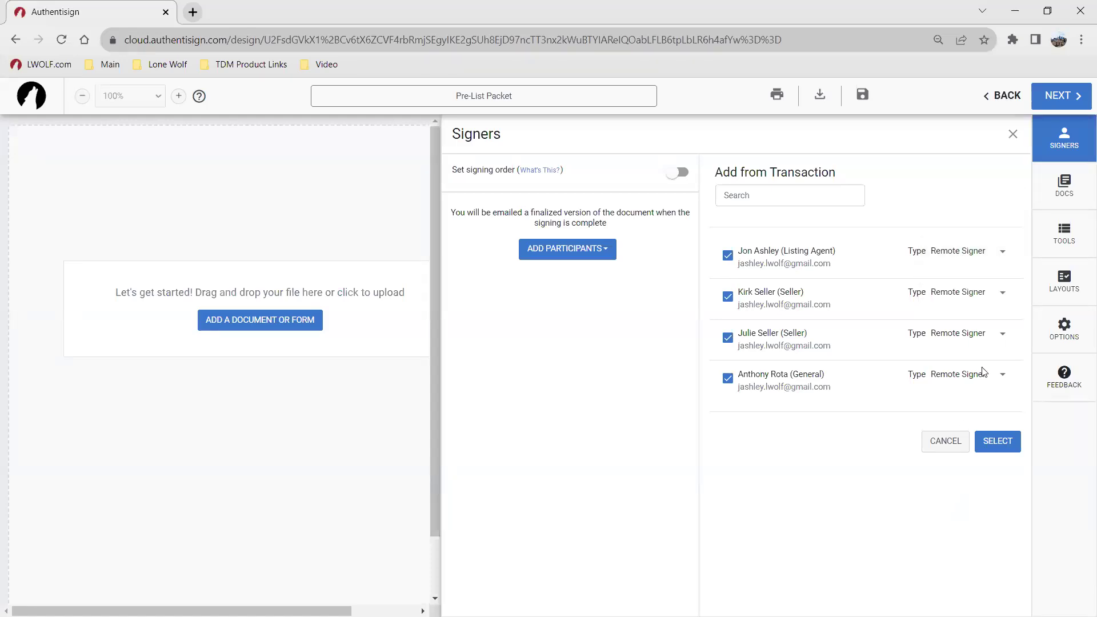
left_click(971, 374)
left_click(971, 403)
left_click(995, 441)
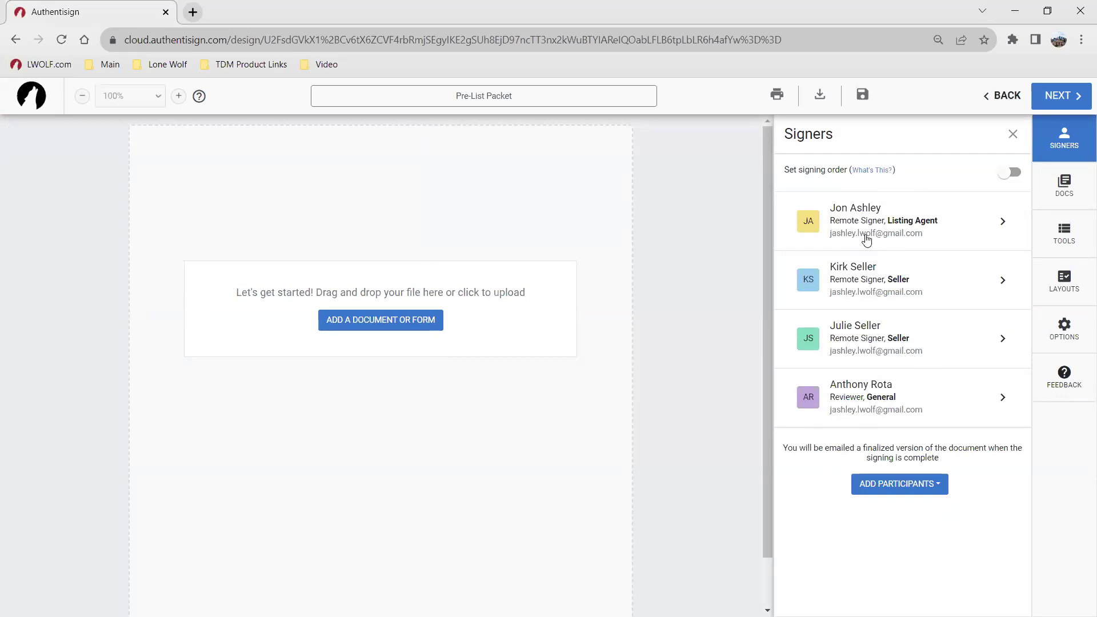
Step: Enable signing order: reviewer first, both sellers at step 2, listing agent last
left_click(1014, 181)
left_click(1010, 173)
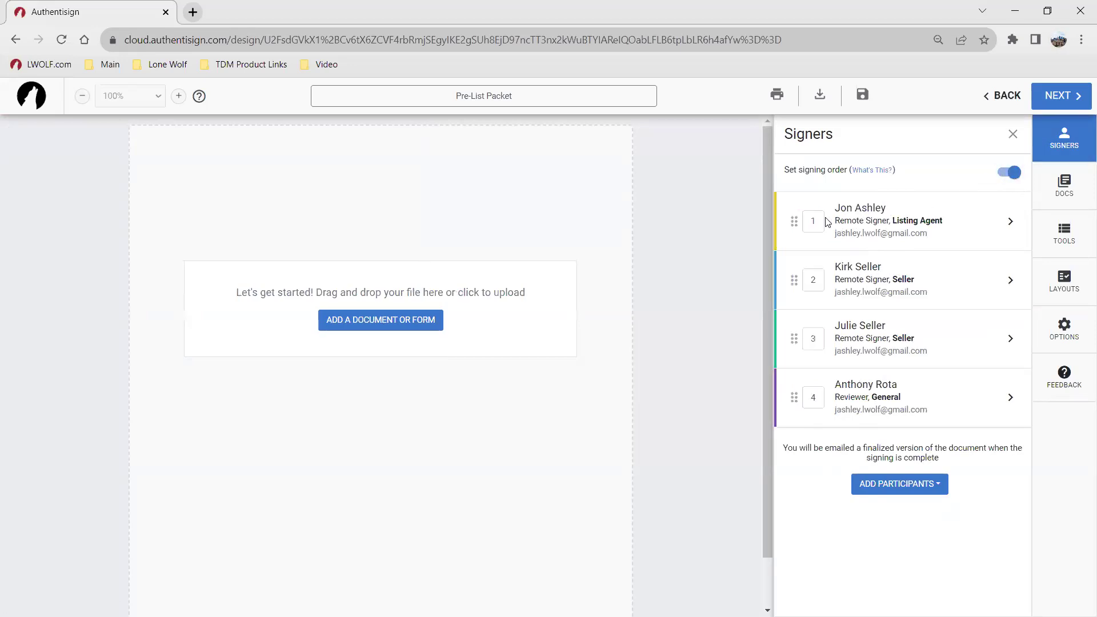
left_click_drag(794, 395, 810, 227)
left_click_drag(794, 280, 818, 394)
left_click(810, 338)
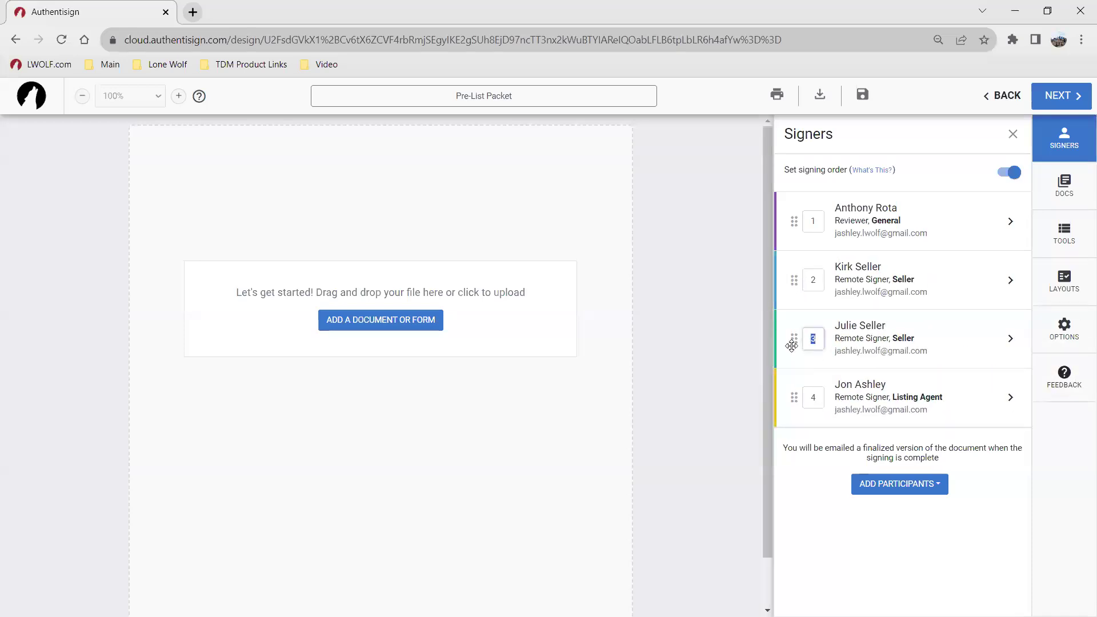
type("2")
left_click(817, 521)
Step: Set the reviewer's role to Seller's Lawyer, also updating the transaction contact
left_click(907, 486)
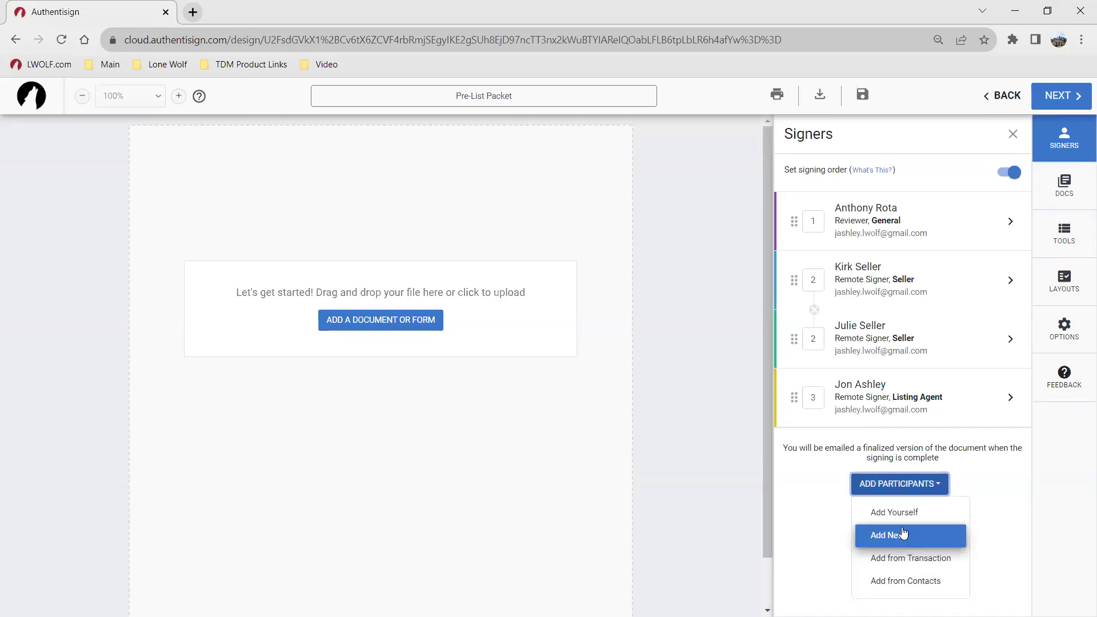
left_click(817, 504)
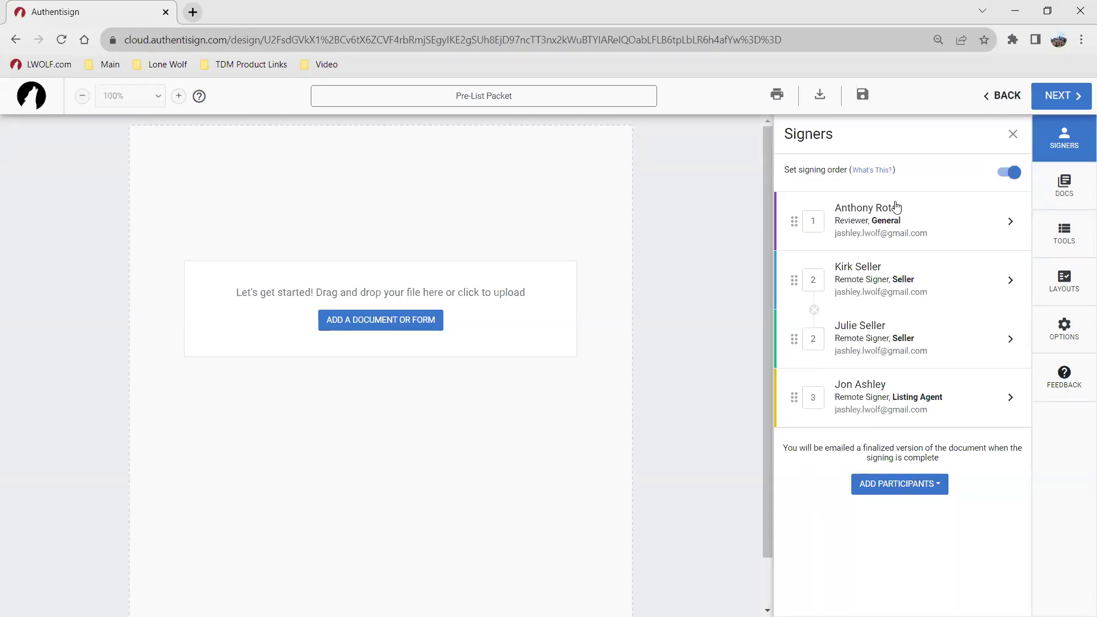
left_click(864, 223)
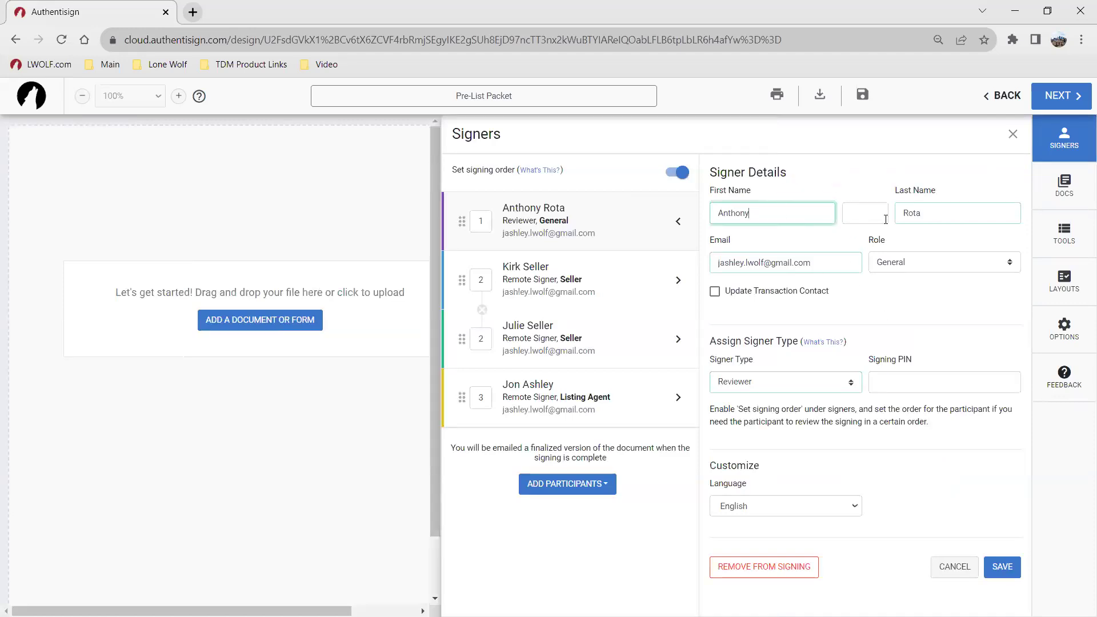
left_click(943, 260)
scroll(959, 349, "down", 1)
scroll(960, 349, "down", 3)
left_click(943, 368)
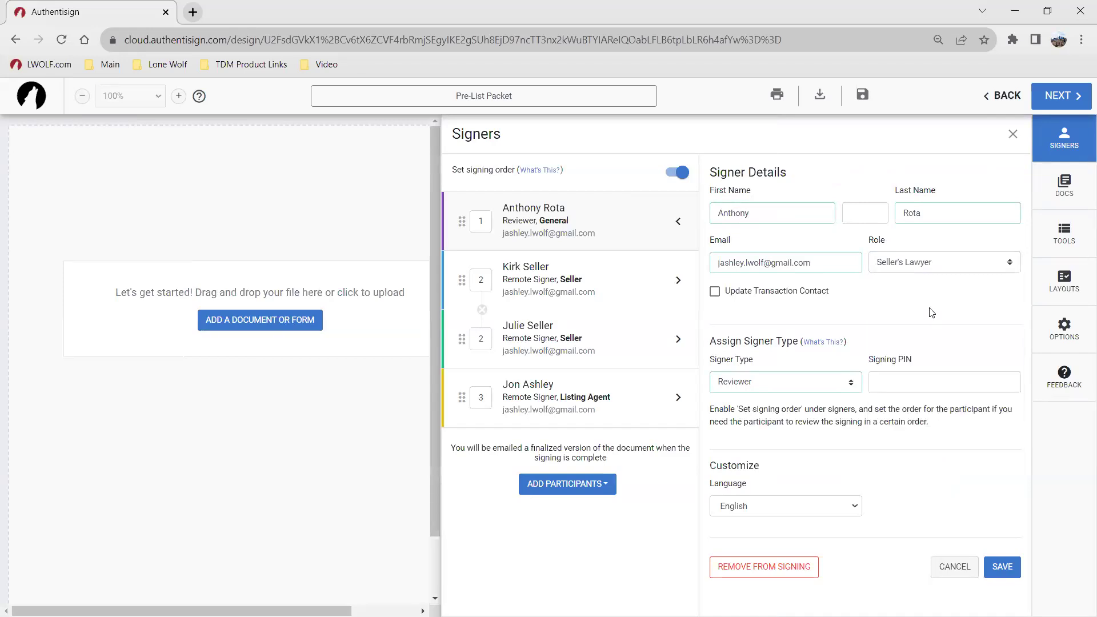
left_click(796, 293)
left_click(1003, 568)
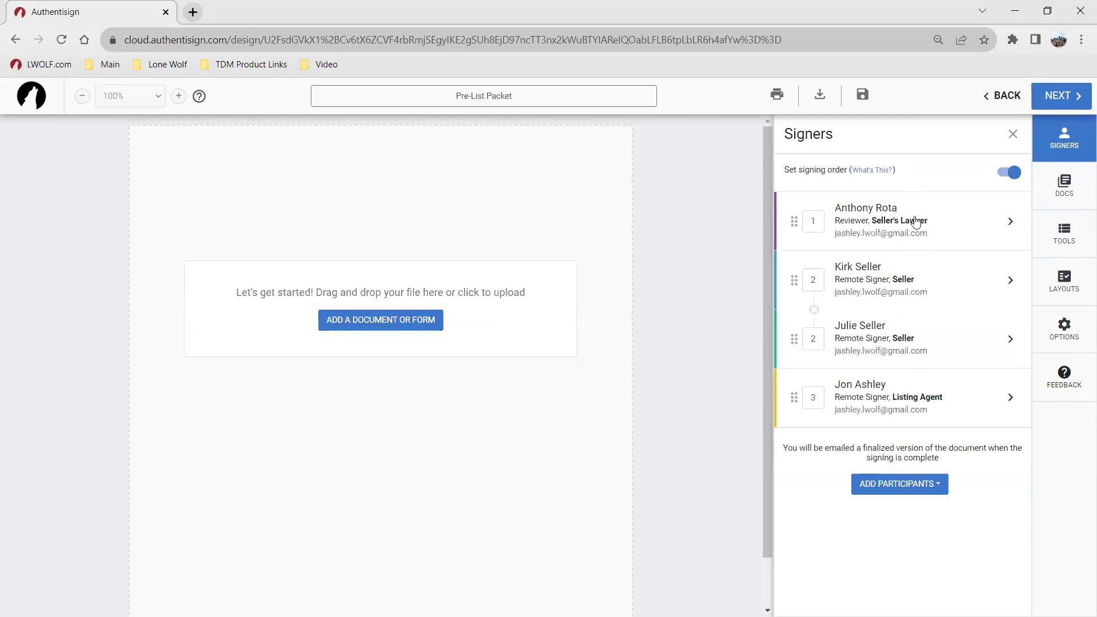
left_click(1048, 185)
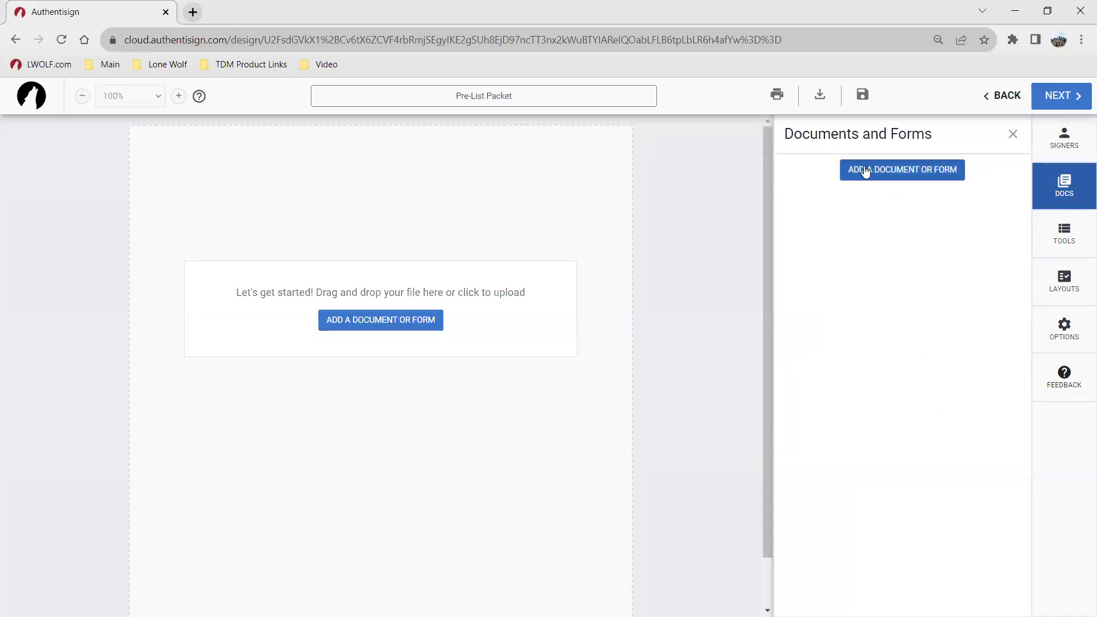
Step: Add the Fannie Mae lead-based paint disclosure, Seller Disclosure Exemption and Exclusive Right to Represent from My Transaction
left_click(400, 319)
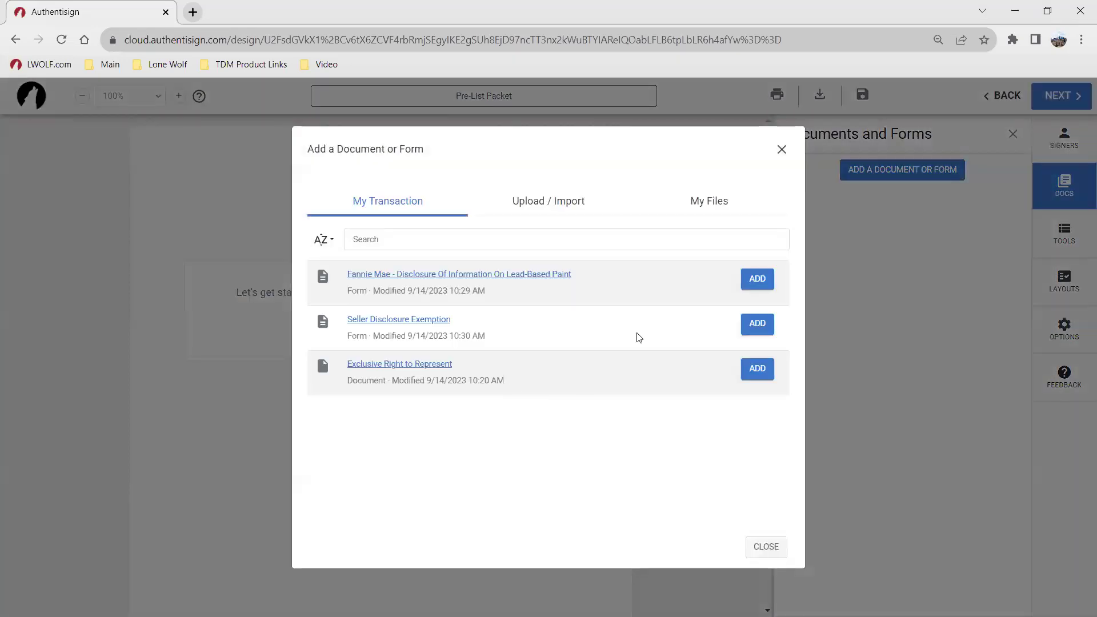
left_click(755, 278)
left_click(758, 324)
left_click(755, 367)
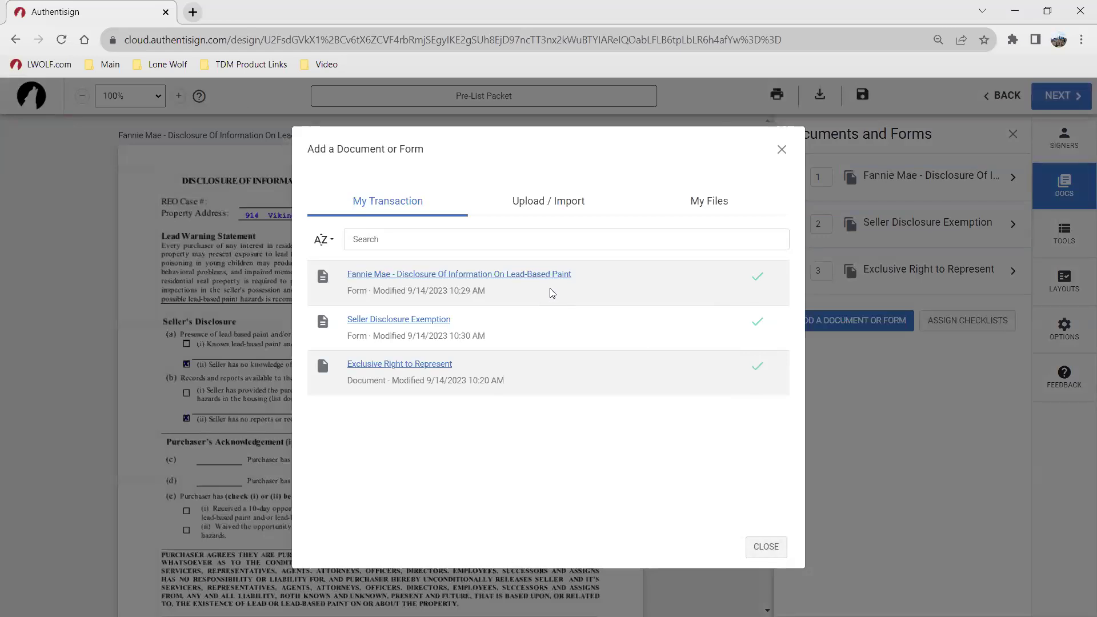
left_click(550, 204)
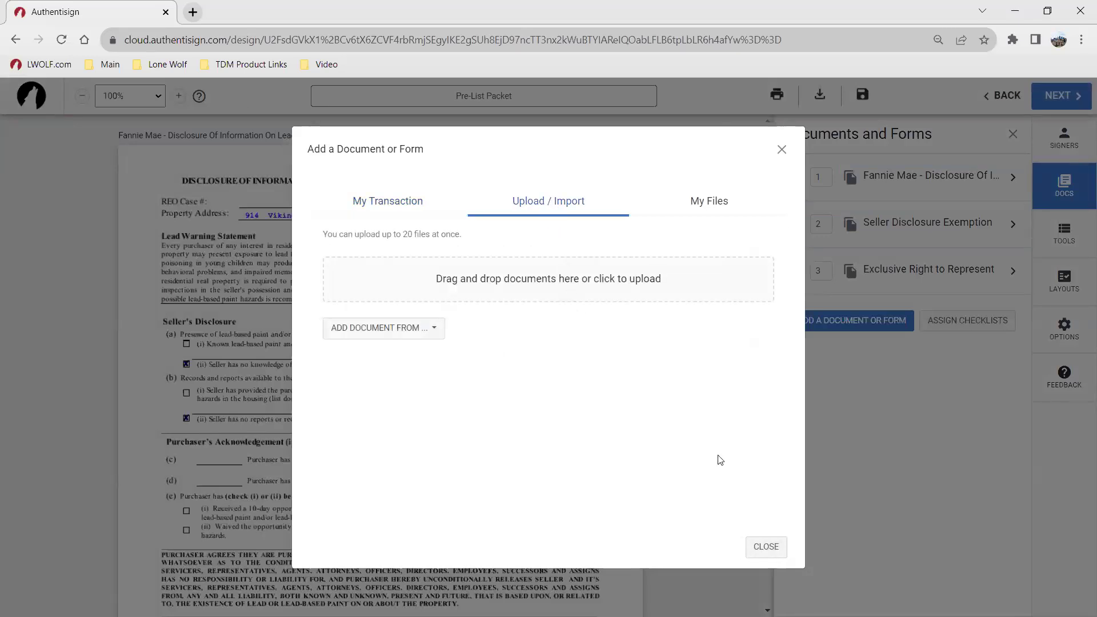
left_click(777, 544)
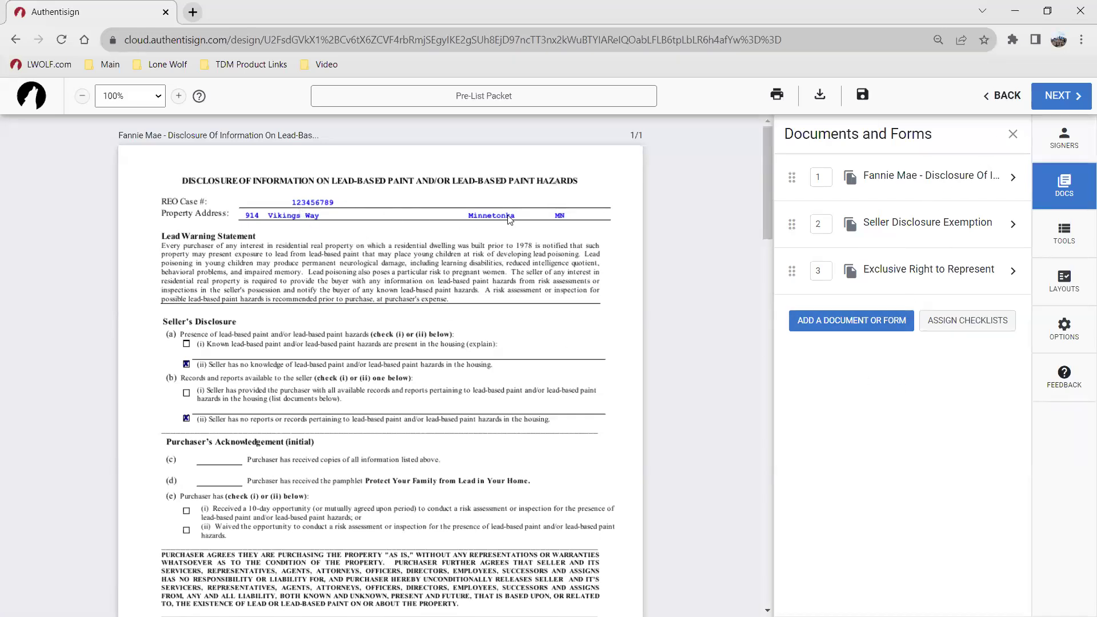
scroll(378, 301, "down", 3)
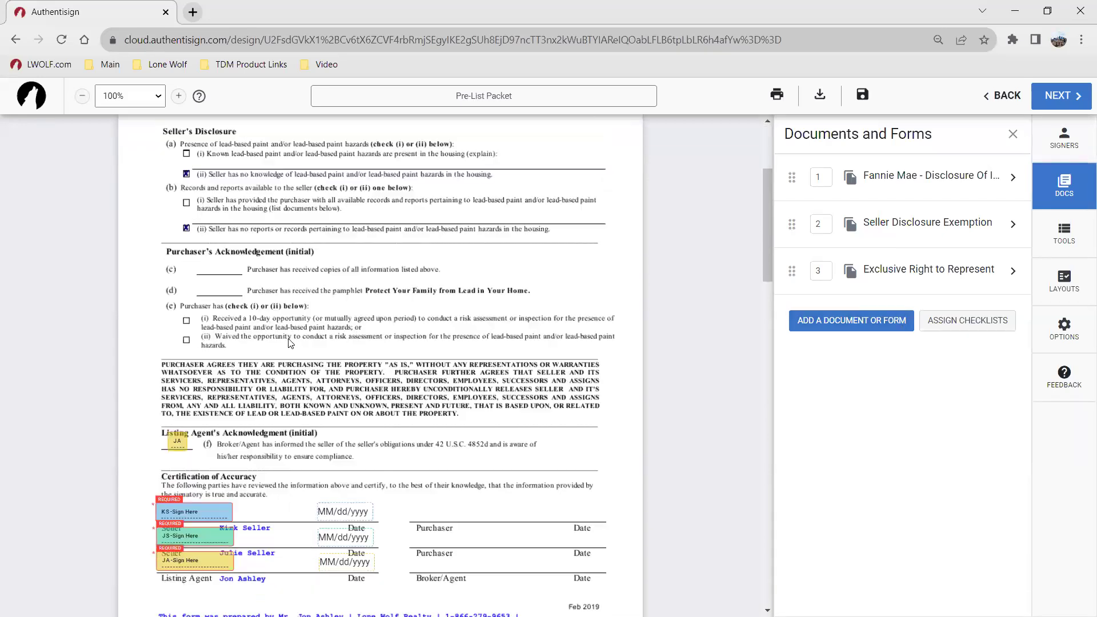
scroll(277, 318, "up", 3)
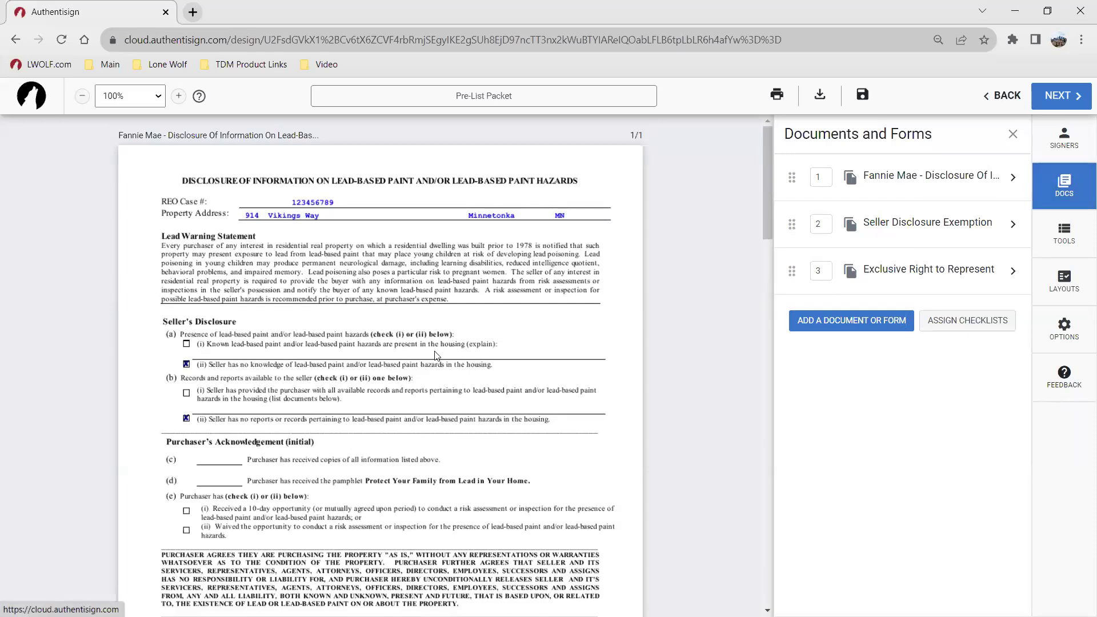
scroll(410, 374, "down", 6)
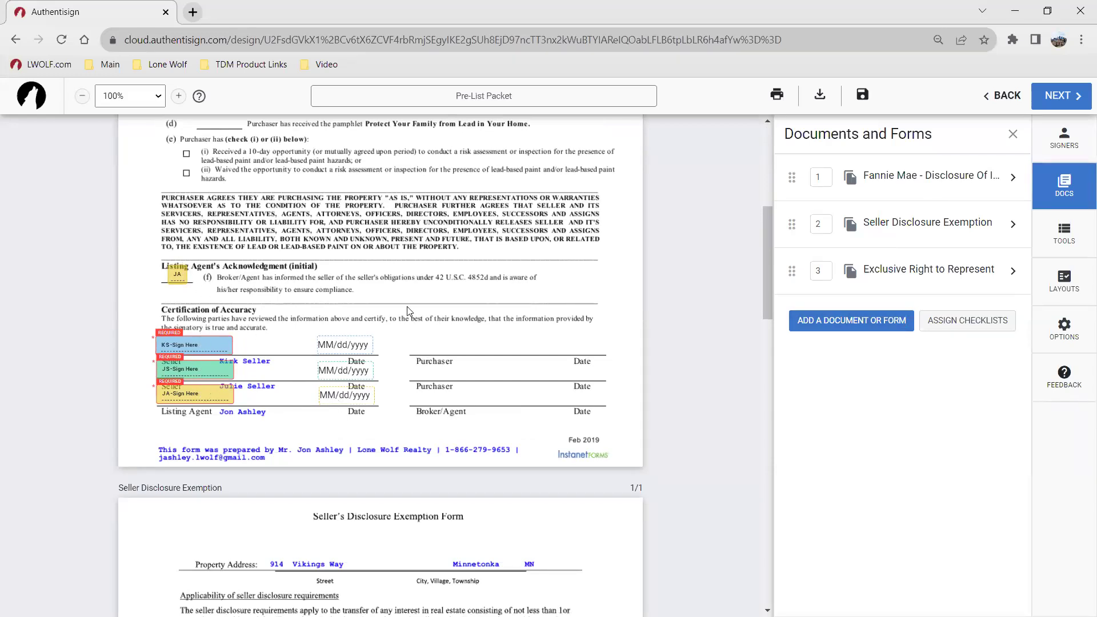
scroll(409, 312, "down", 15)
scroll(195, 413, "up", 4)
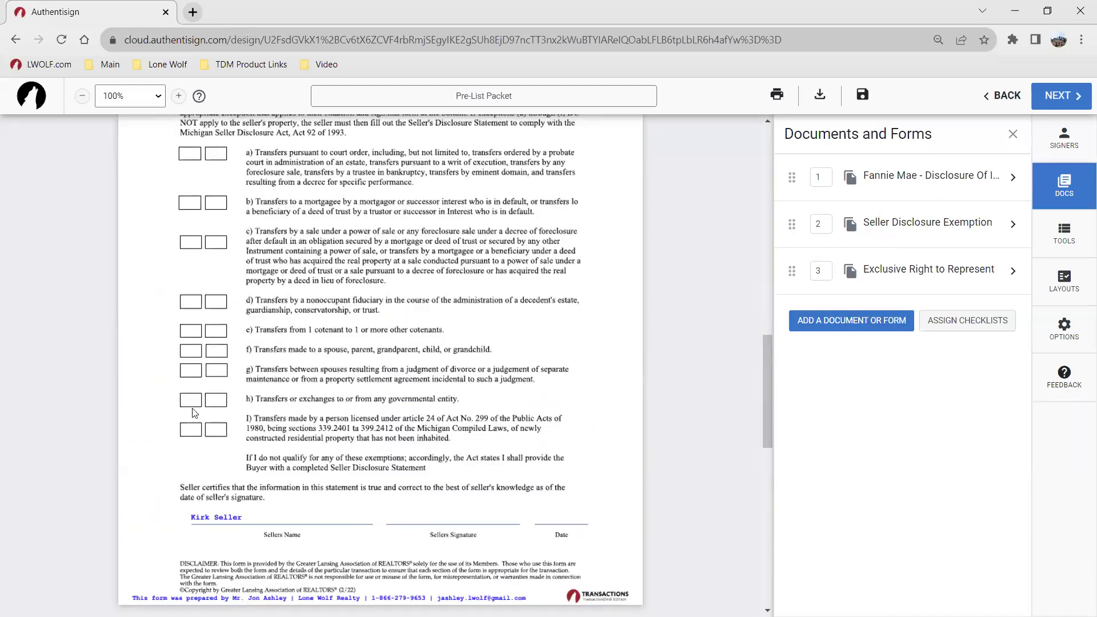
scroll(194, 413, "up", 2)
scroll(317, 400, "down", 5)
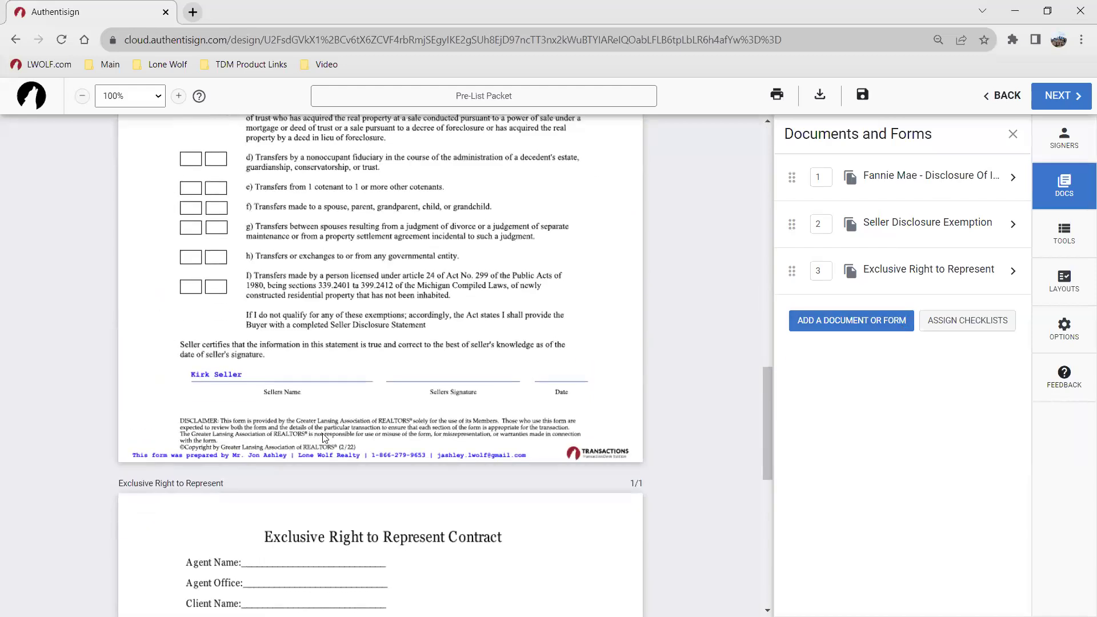
scroll(323, 438, "down", 5)
scroll(265, 204, "down", 1)
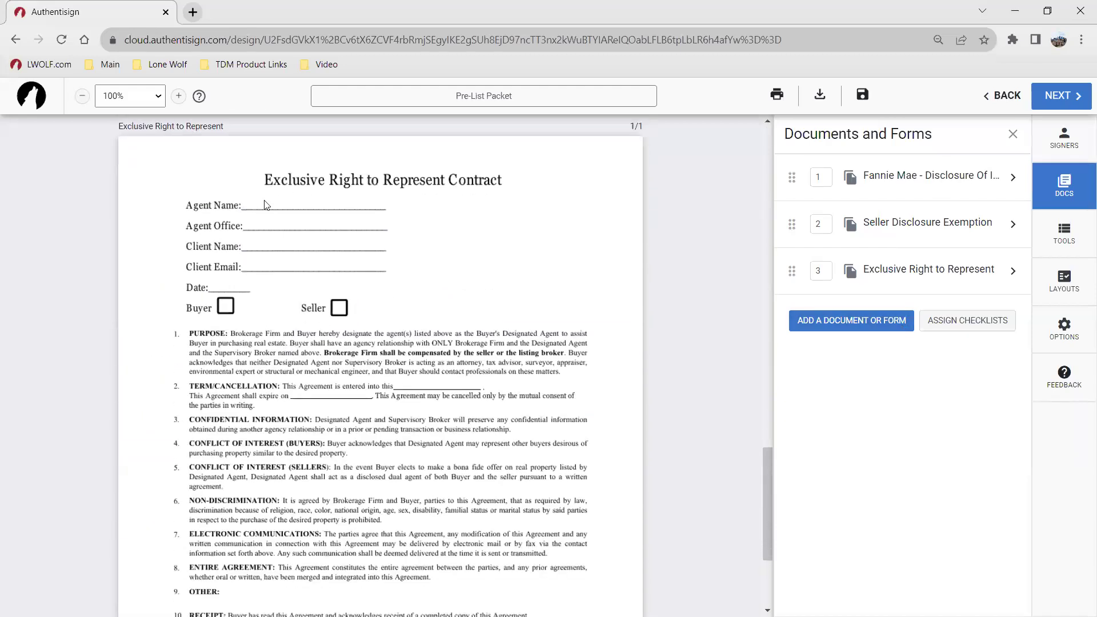
scroll(374, 384, "up", 15)
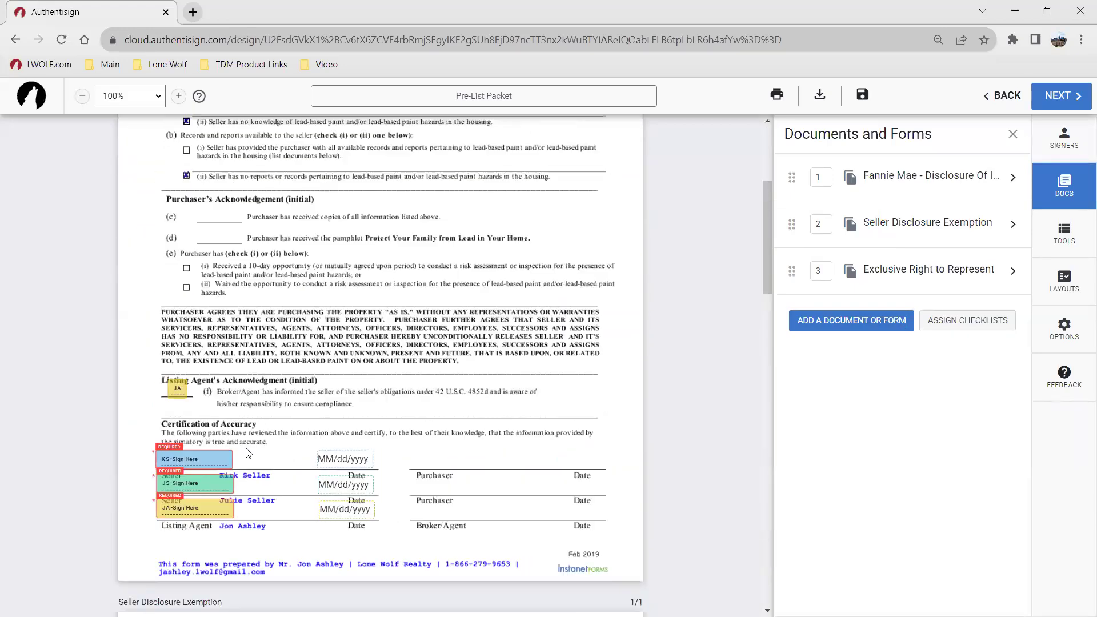
scroll(273, 465, "down", 12)
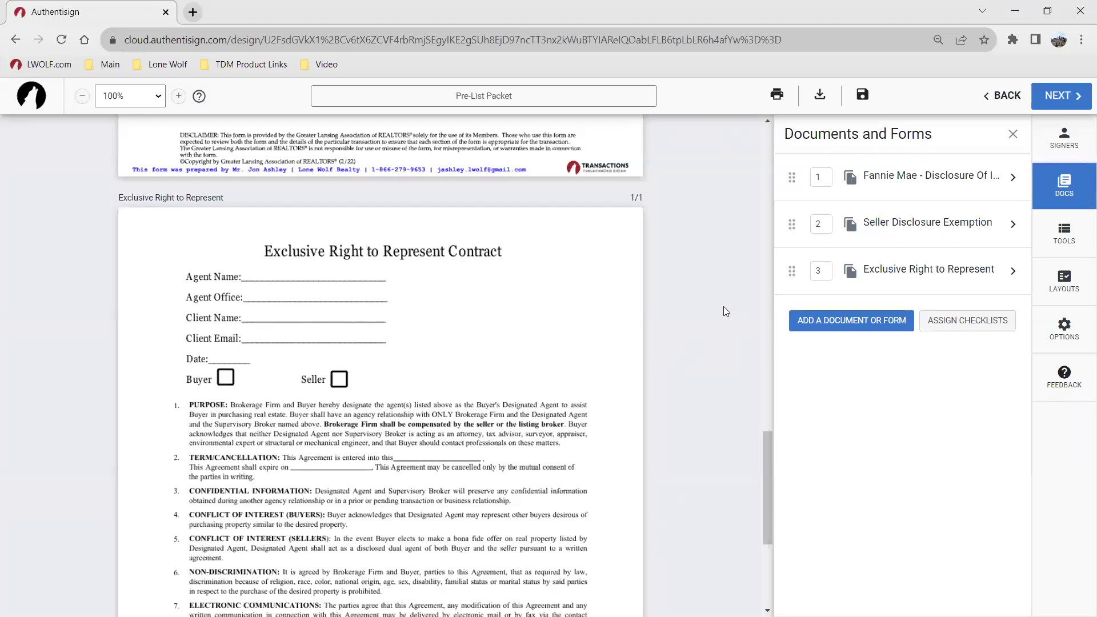
scroll(471, 281, "down", 1)
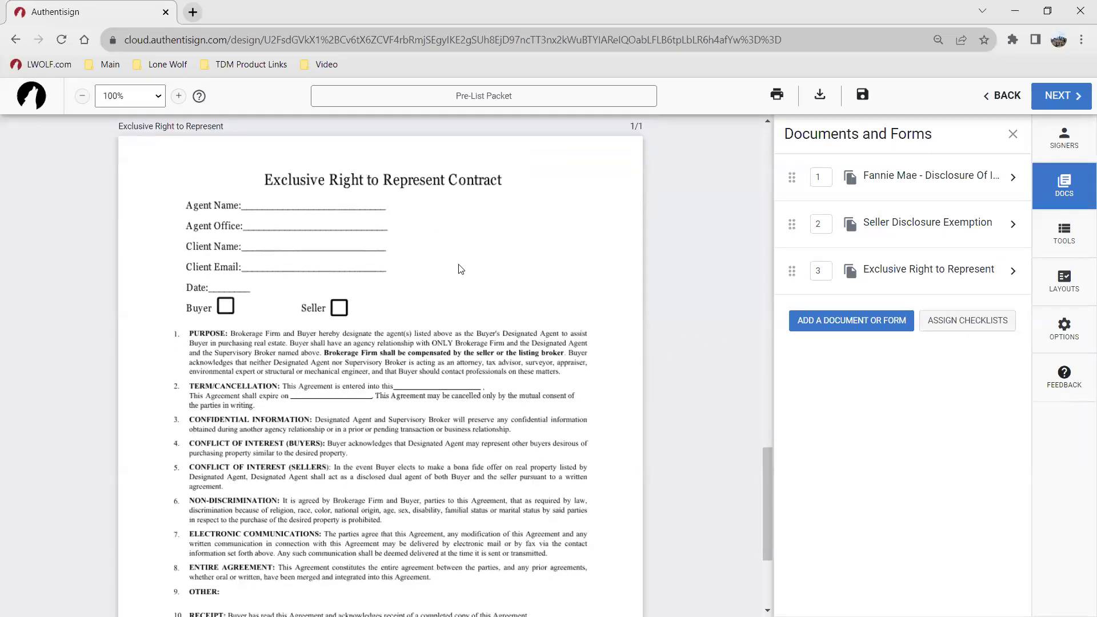
Step: Place a text box reading 'Lone Wolf Technologies' on the contract's Agent Office line
left_click(1081, 234)
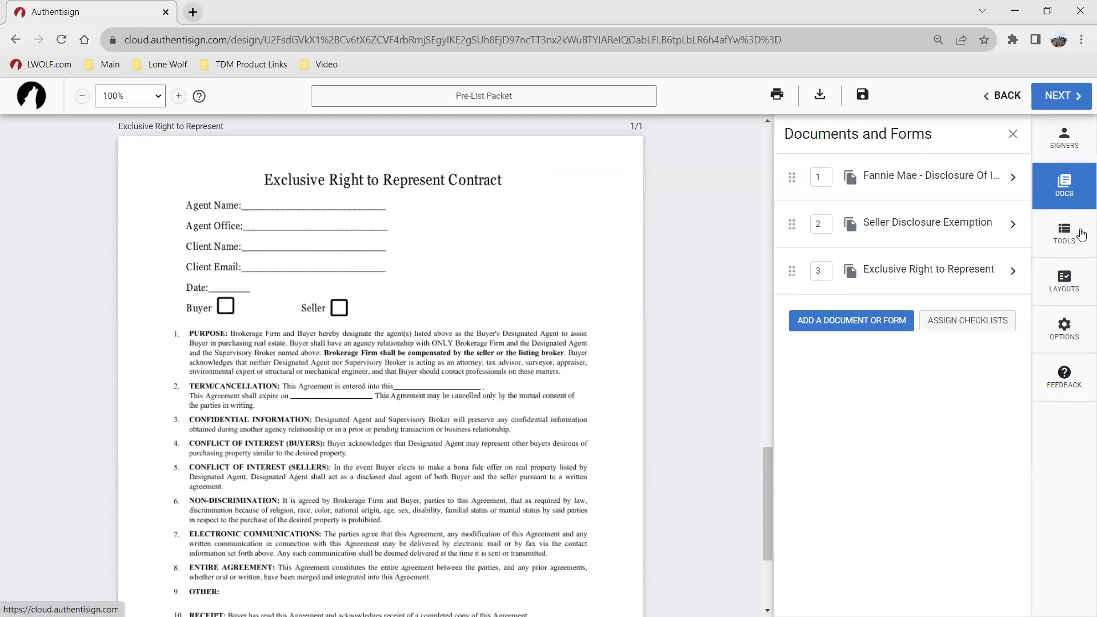
left_click(1054, 238)
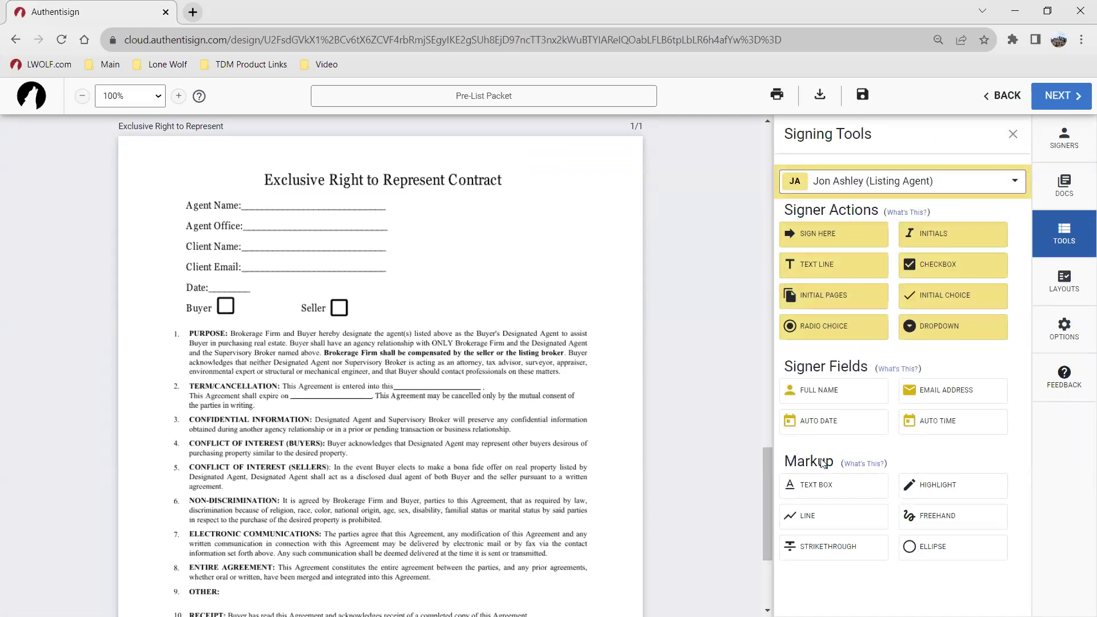
left_click(820, 490)
left_click(255, 225)
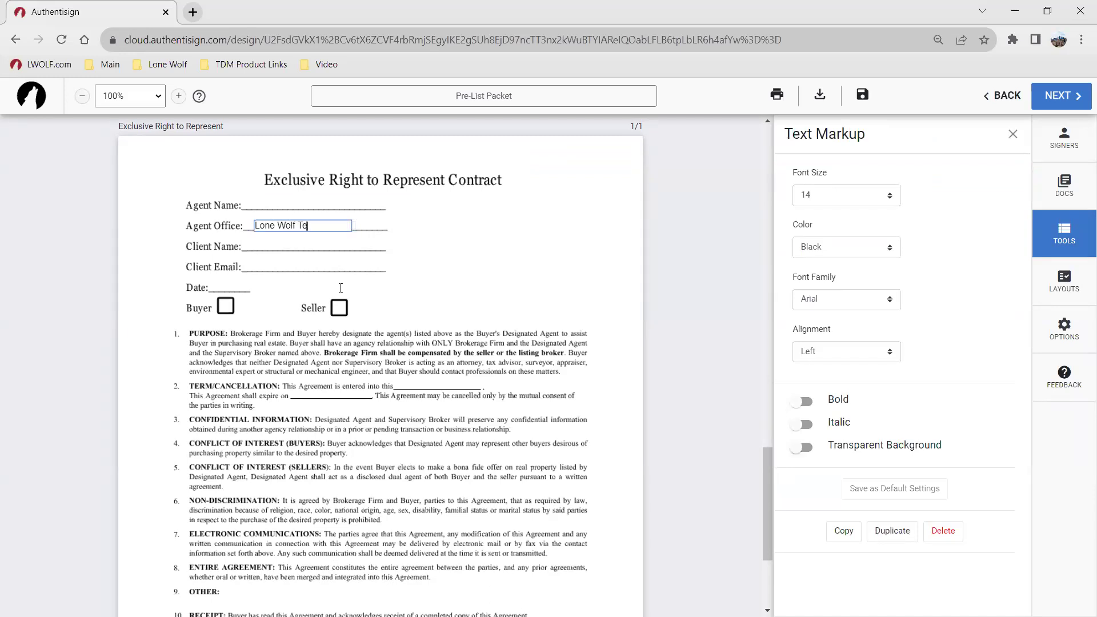
type("Lone Wolf Technologieds")
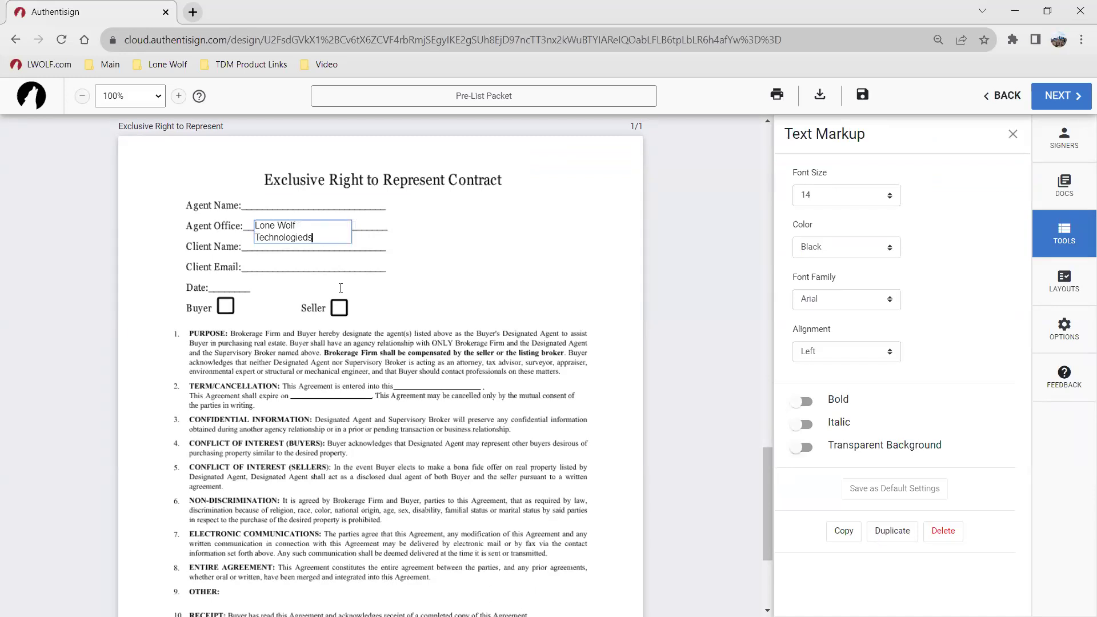
key("BackSpace")
key("BackSpace")
left_click(341, 287)
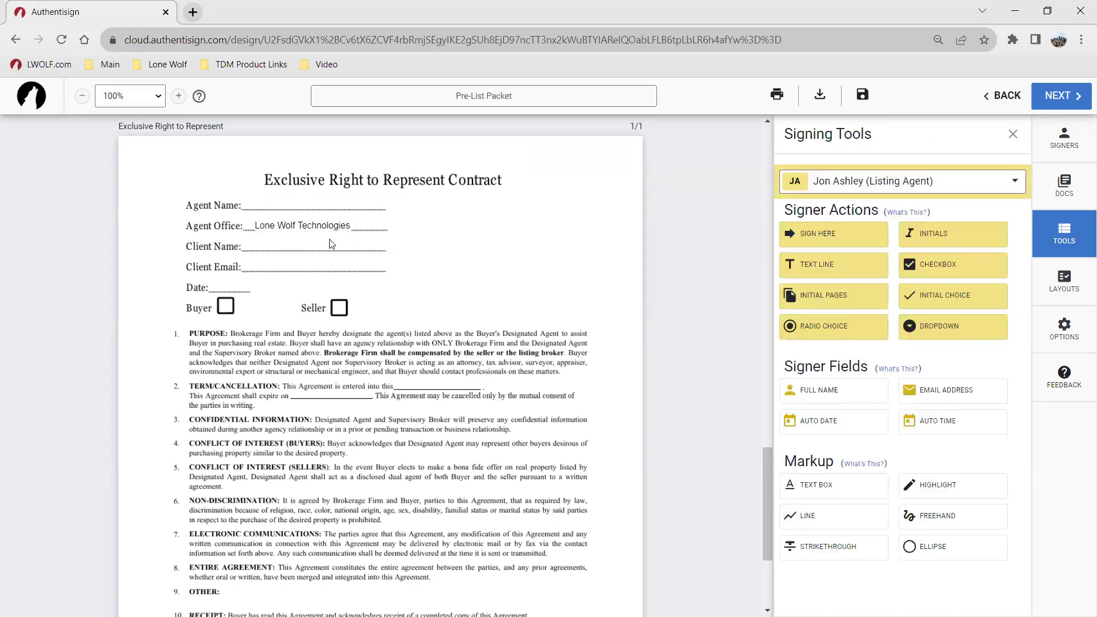
Step: Give the agency name box a transparent background and position it right after 'Agent Office:'
left_click_drag(314, 227, 306, 224)
left_click(306, 224)
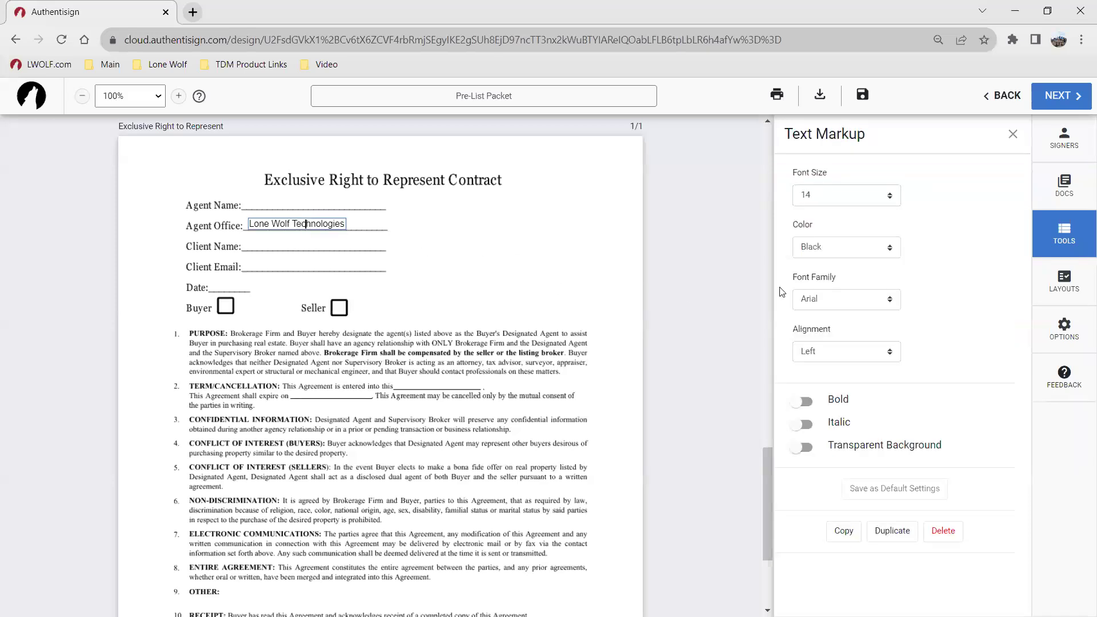
left_click(840, 264)
left_click(299, 250)
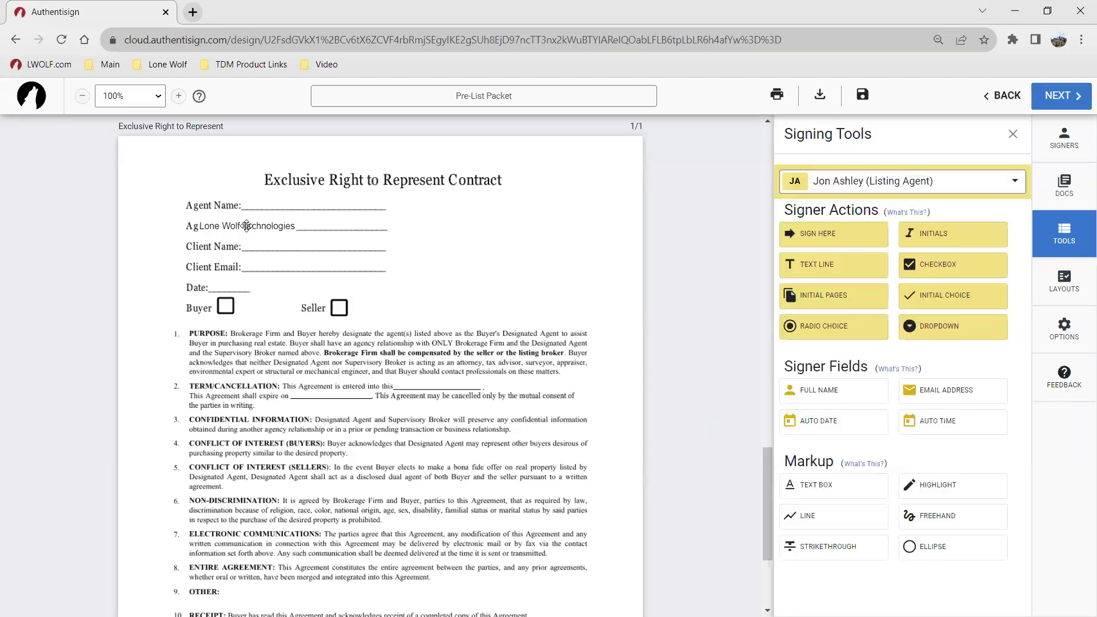
left_click(232, 225)
left_click(802, 447)
left_click_drag(224, 222, 274, 221)
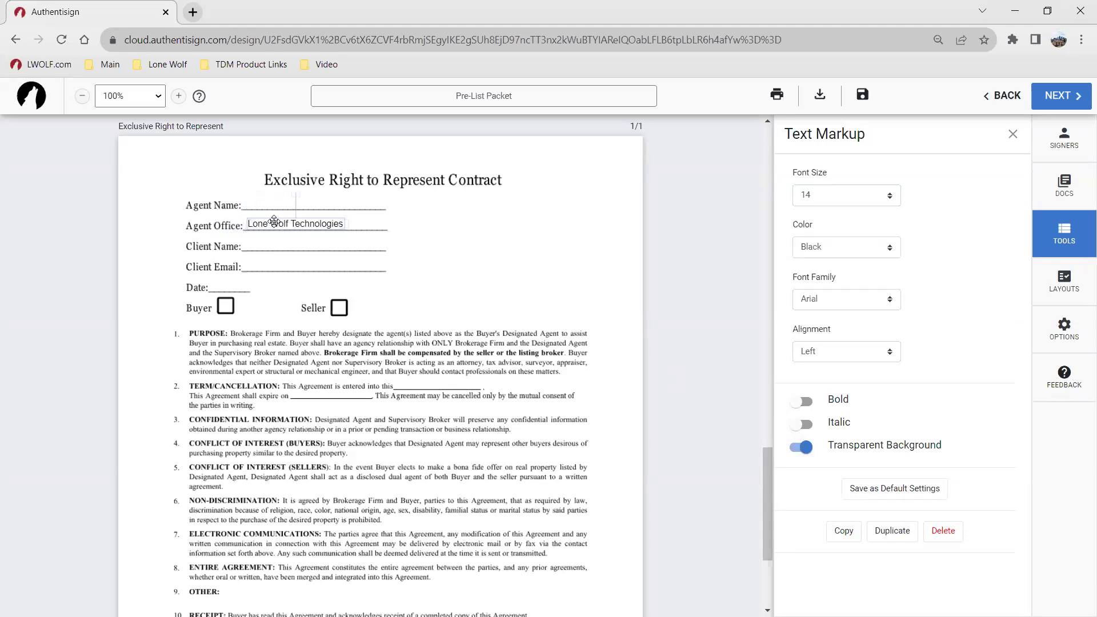
left_click(403, 290)
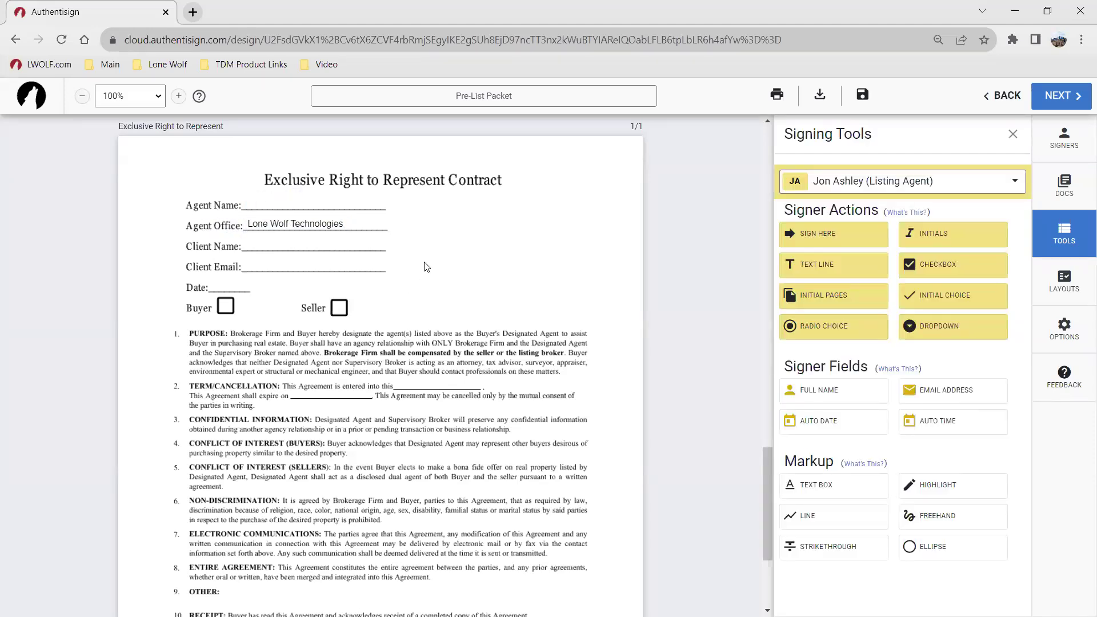
scroll(426, 266, "up", 15)
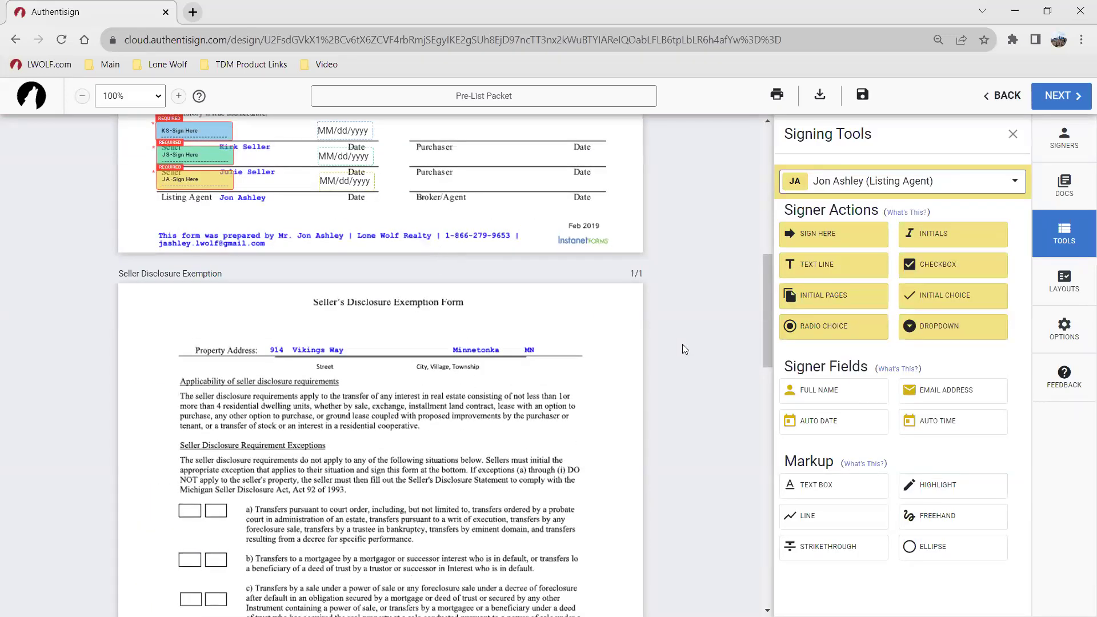
left_click(841, 486)
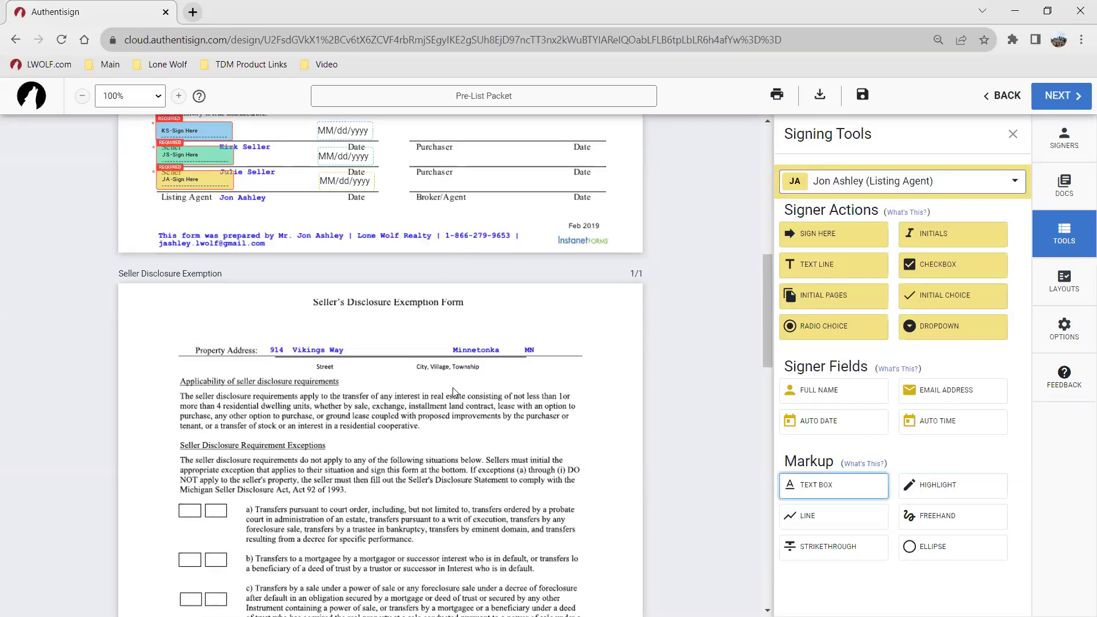
left_click(360, 381)
left_click_drag(385, 380, 298, 352)
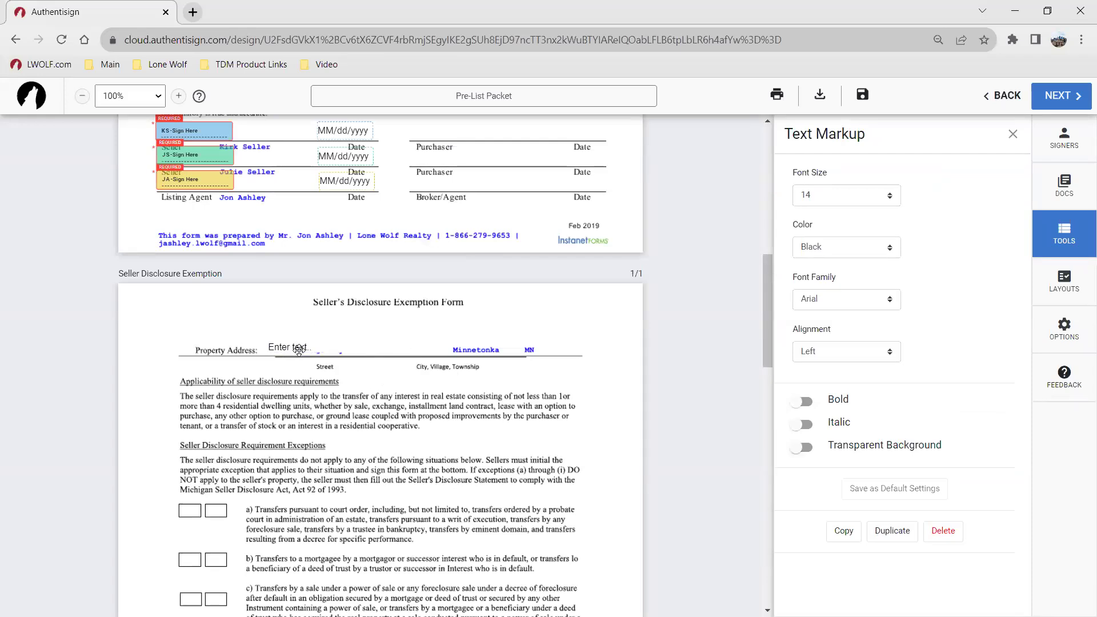
left_click(314, 346)
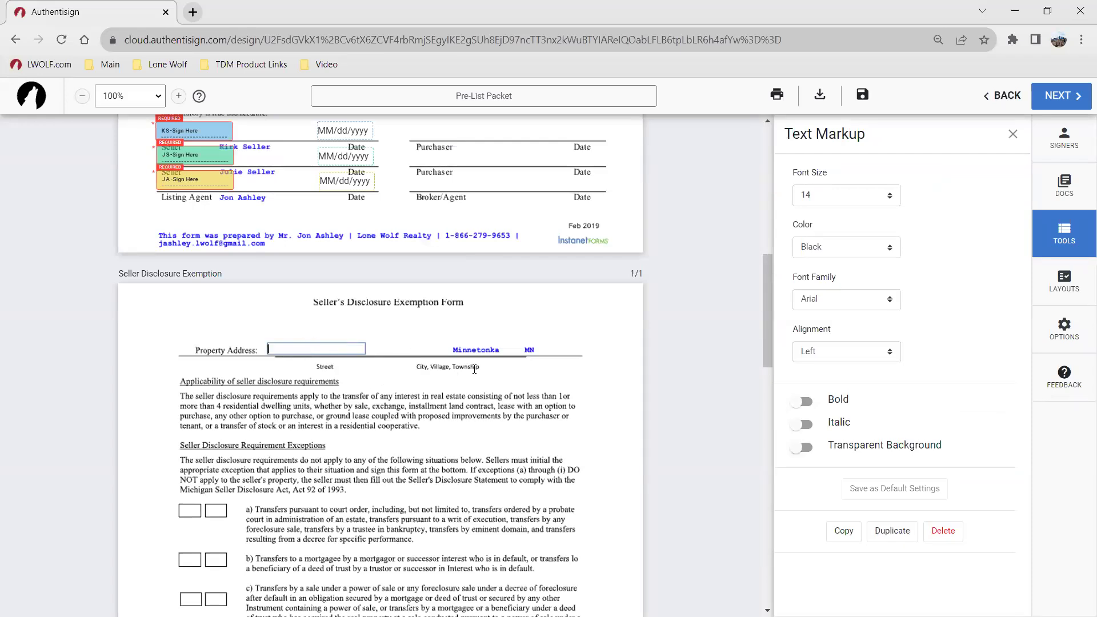
left_click(343, 371)
left_click(336, 348)
left_click(943, 536)
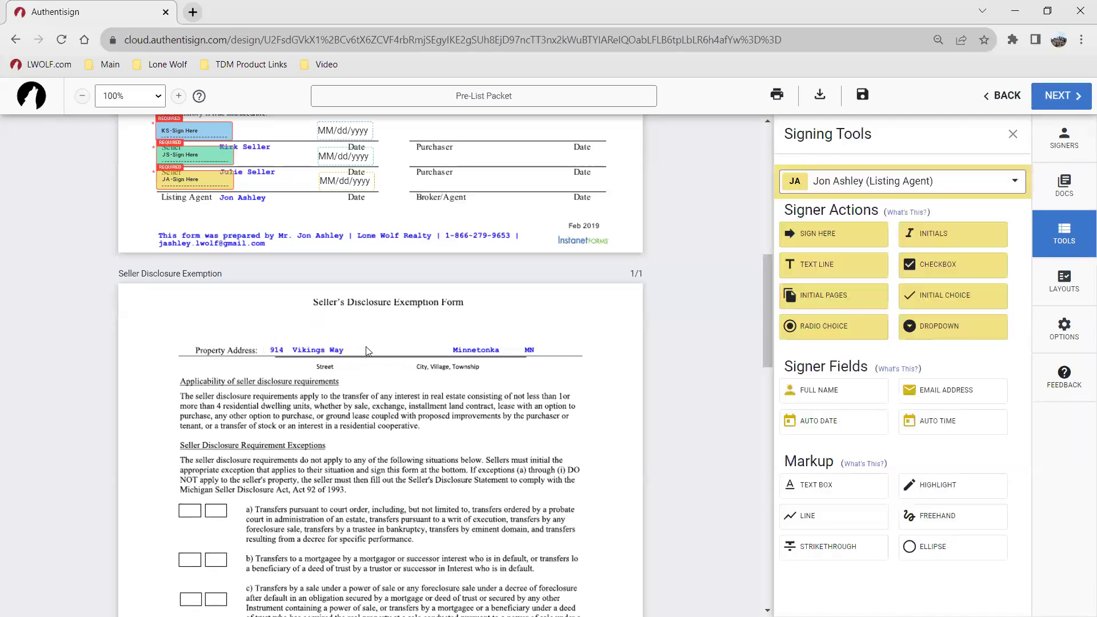
scroll(366, 346, "down", 8)
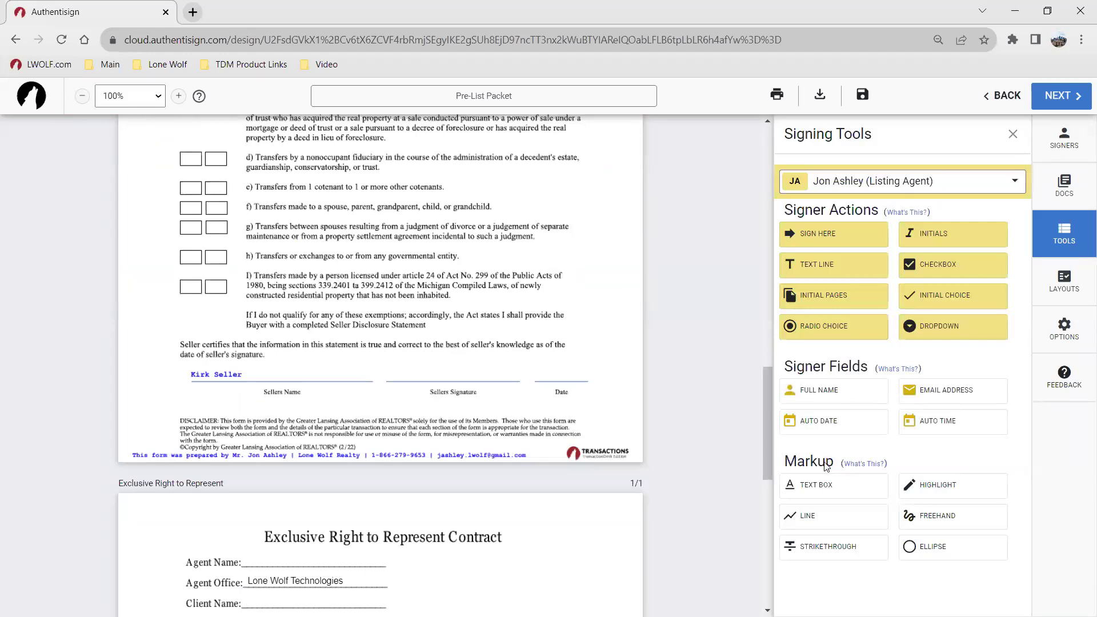
scroll(489, 502, "down", 6)
scroll(386, 377, "up", 1)
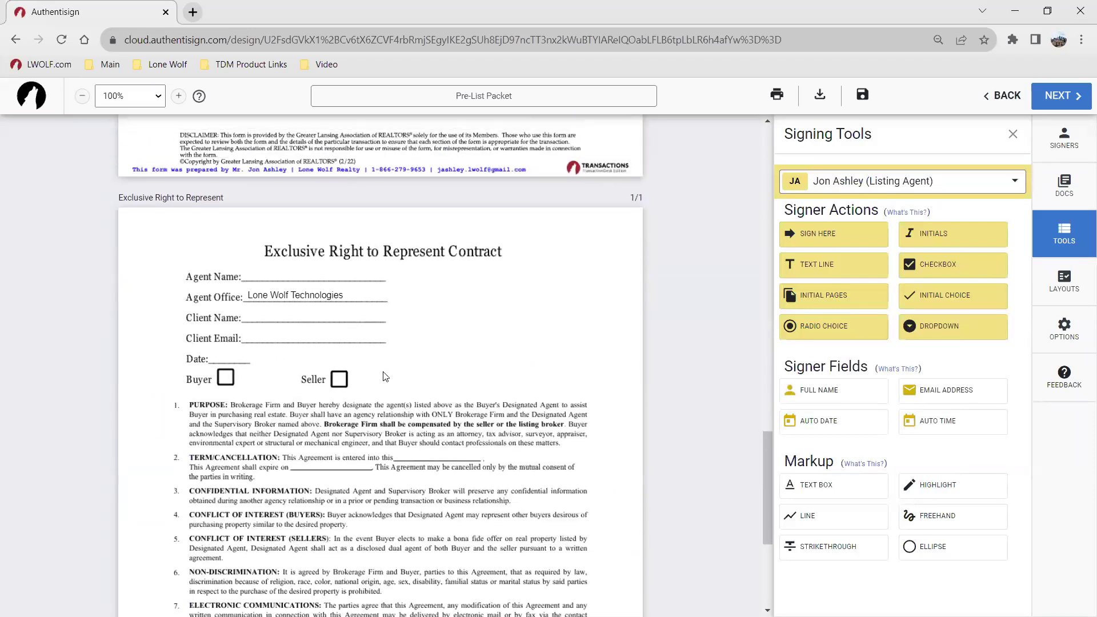
scroll(374, 368, "down", 2)
scroll(343, 319, "up", 1)
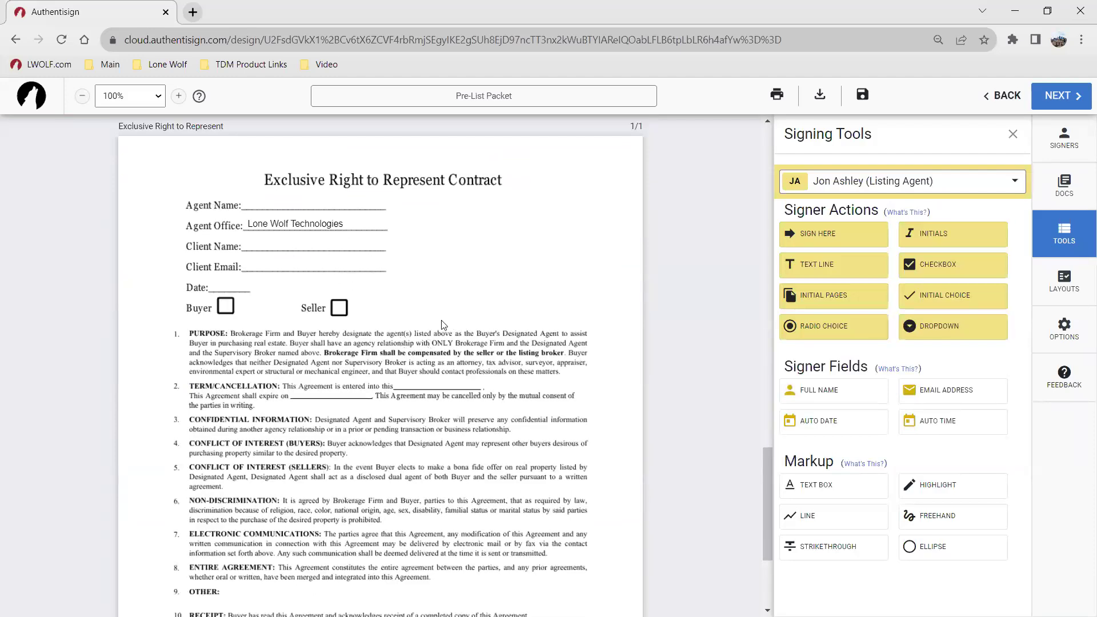
Step: Set the signer to All Signers and place Full Name fields on the Agent Name and Client Name lines
left_click(826, 383)
left_click(838, 187)
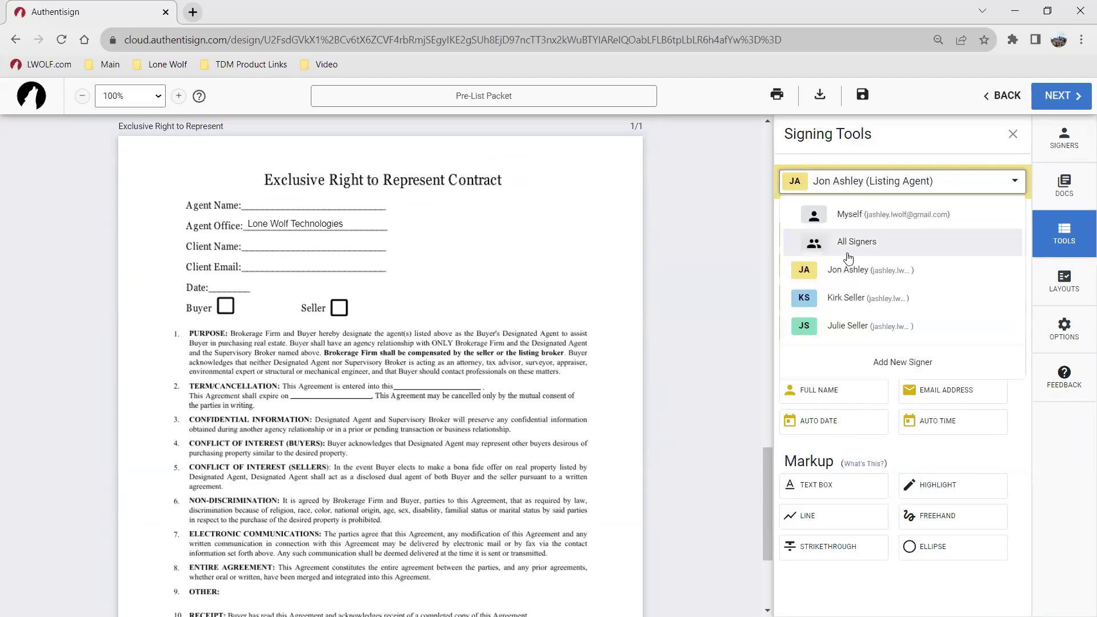
left_click(839, 295)
left_click(807, 386)
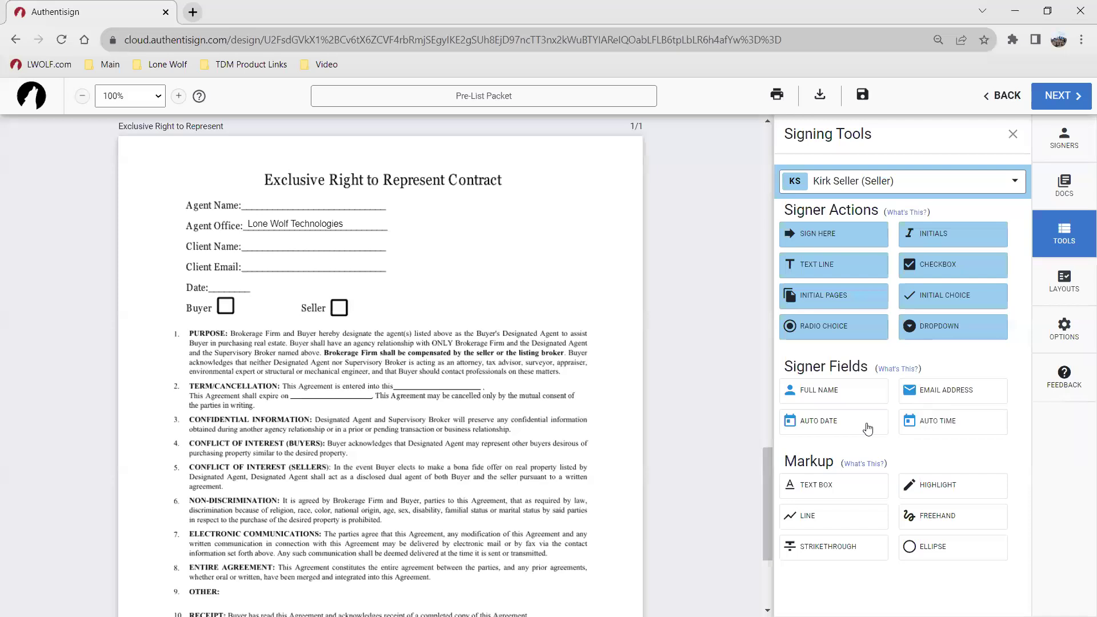
left_click(828, 185)
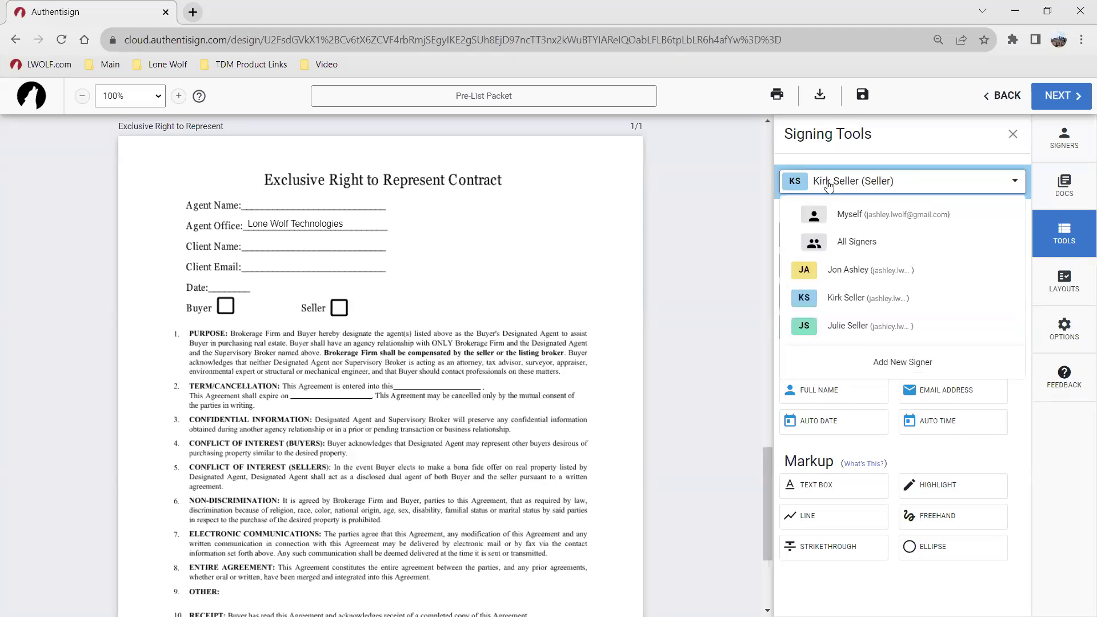
left_click(853, 243)
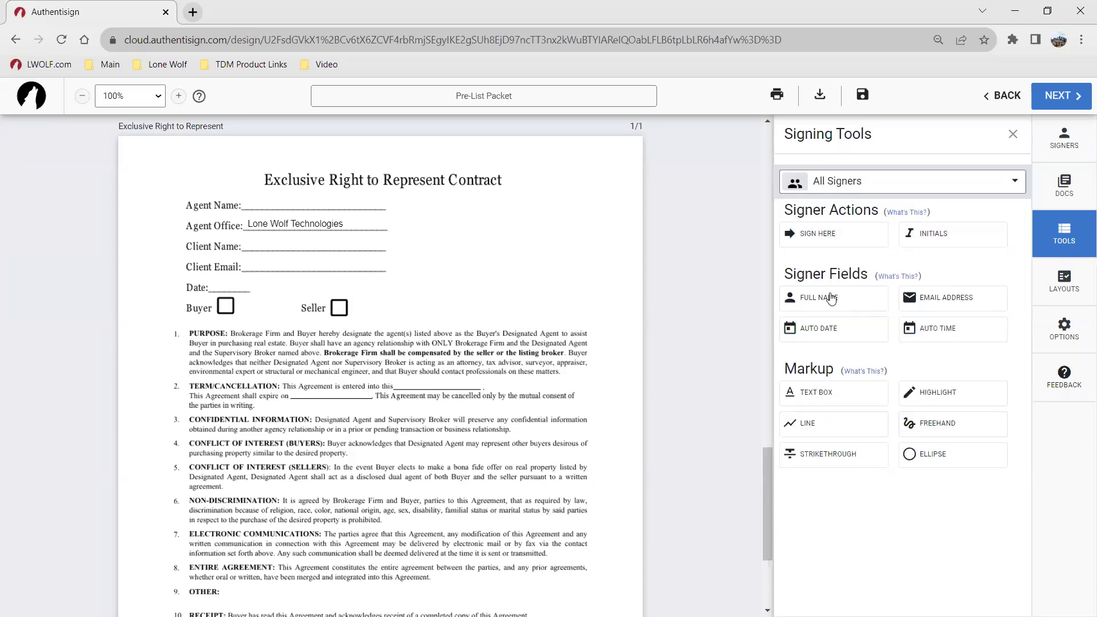
left_click_drag(827, 297, 263, 245)
left_click_drag(347, 374, 336, 246)
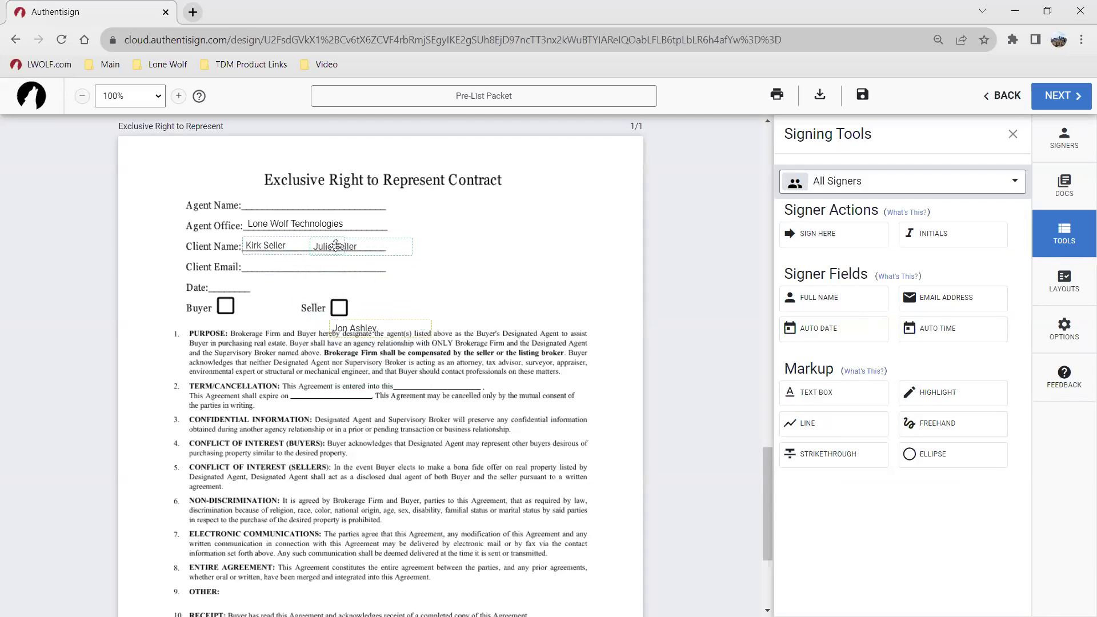
left_click_drag(360, 329, 282, 200)
Step: Add Email Address fields on the Client Email line and delete the leftover email field
left_click(946, 298)
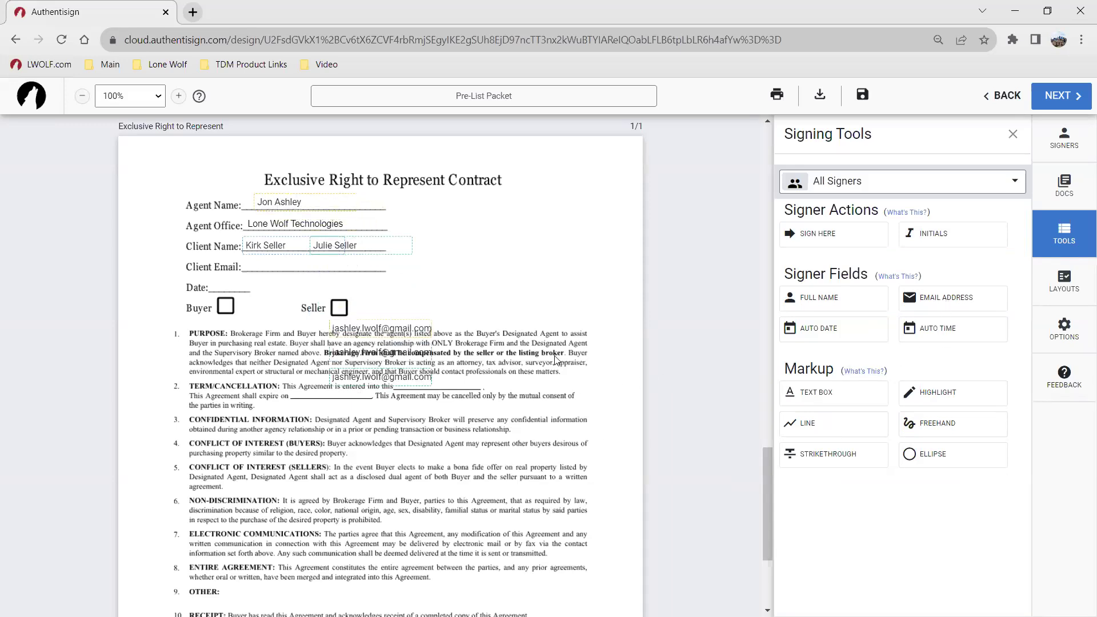
left_click_drag(361, 355, 278, 268)
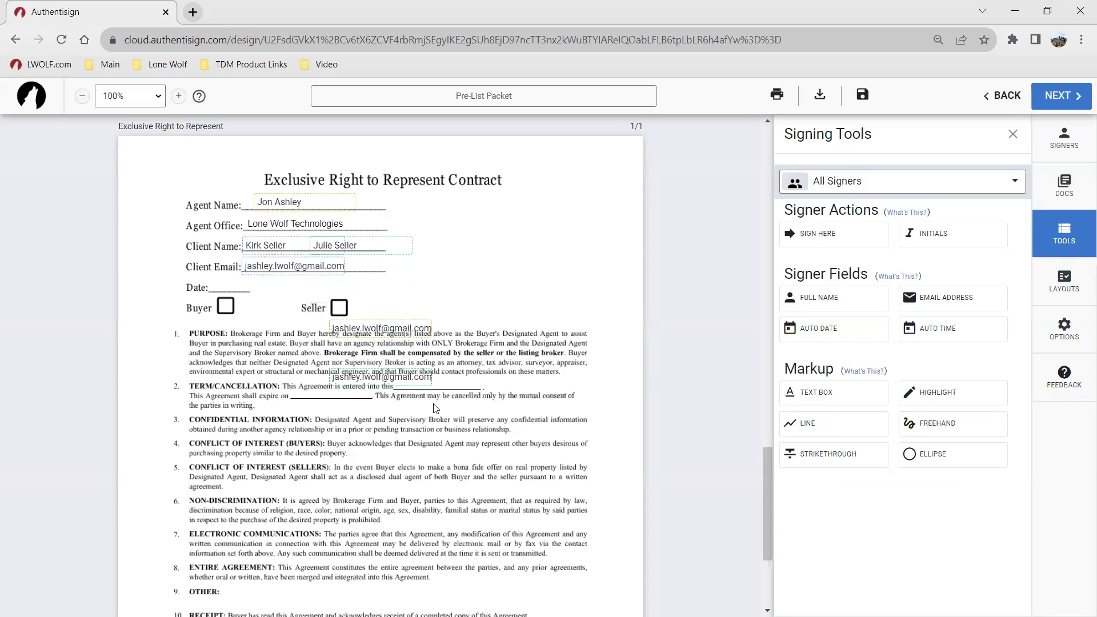
left_click_drag(382, 374, 400, 264)
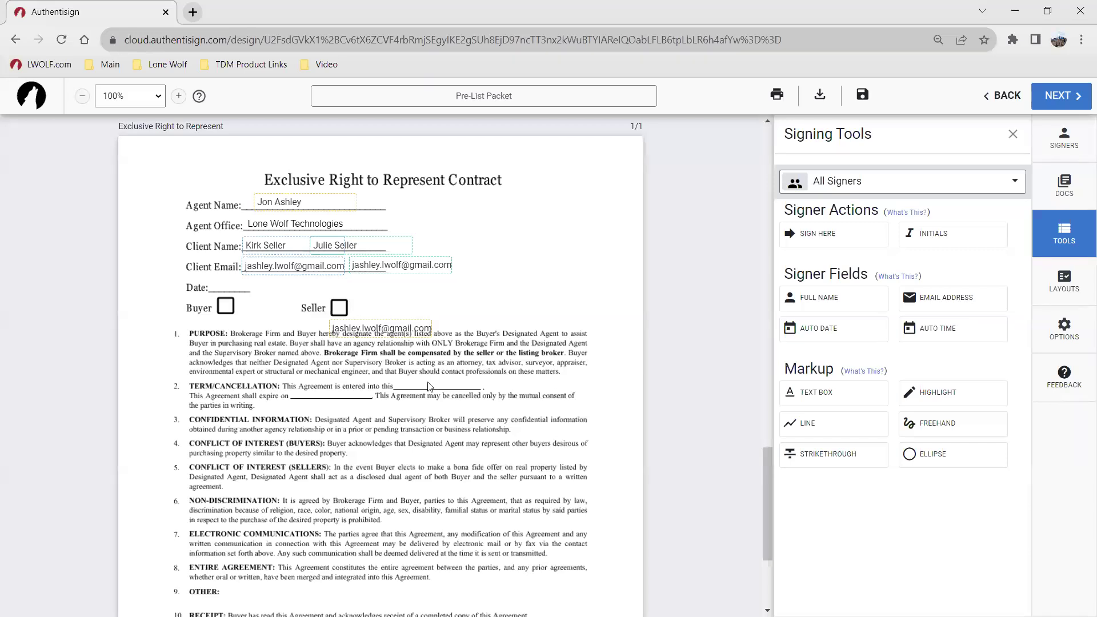
left_click(360, 329)
key("Delete")
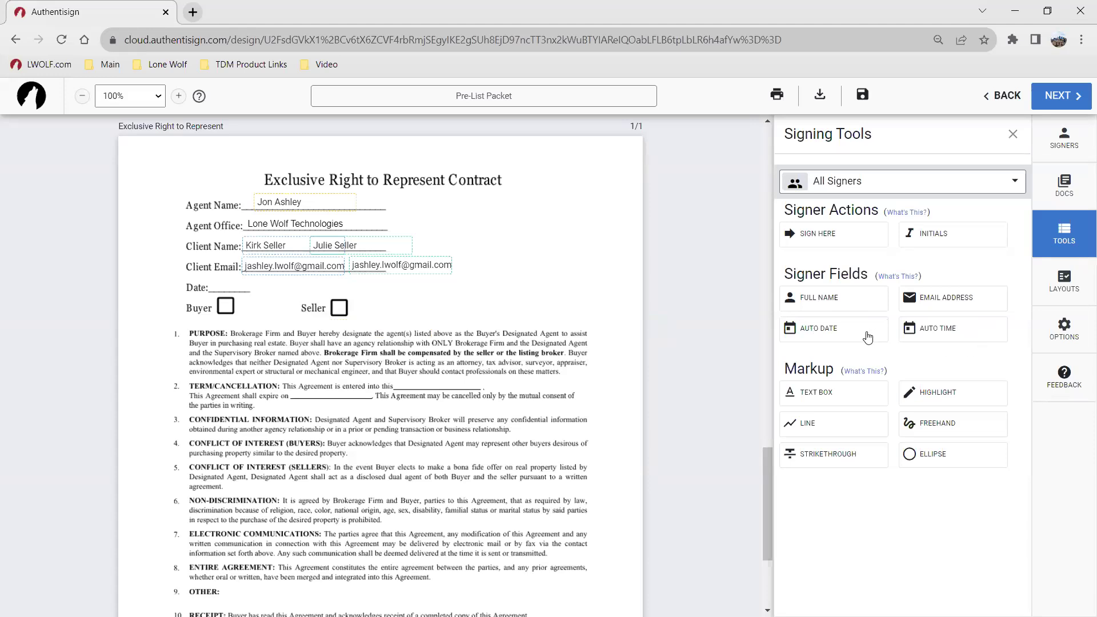
Step: Place two Auto Date fields on the Date: line and remove the extra date field
left_click_drag(871, 337, 432, 331)
left_click_drag(377, 352, 234, 286)
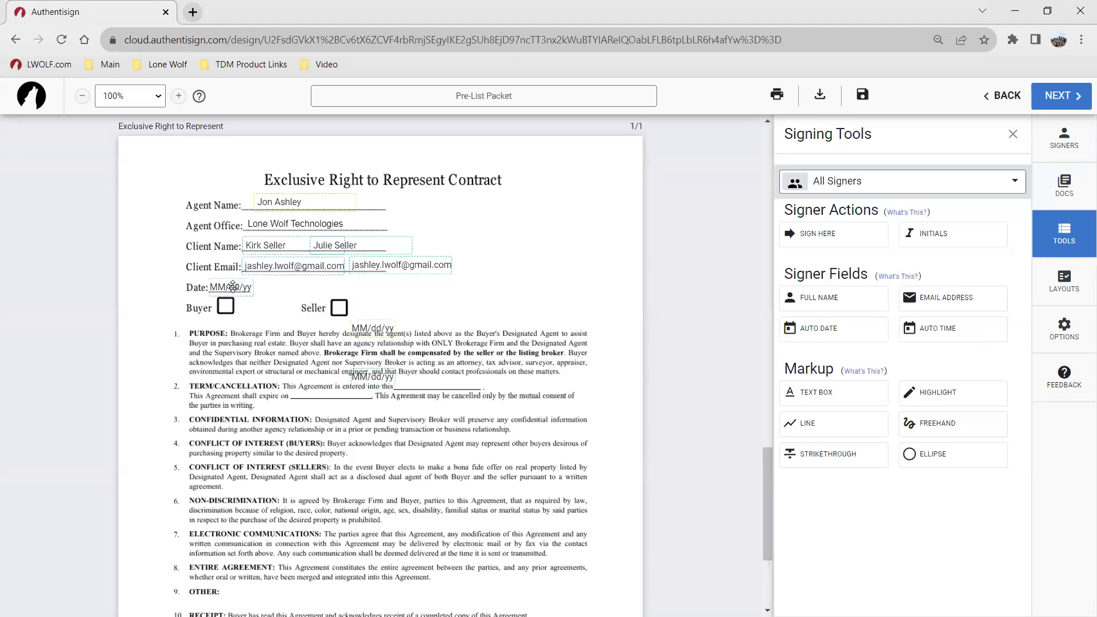
left_click_drag(363, 366, 273, 282)
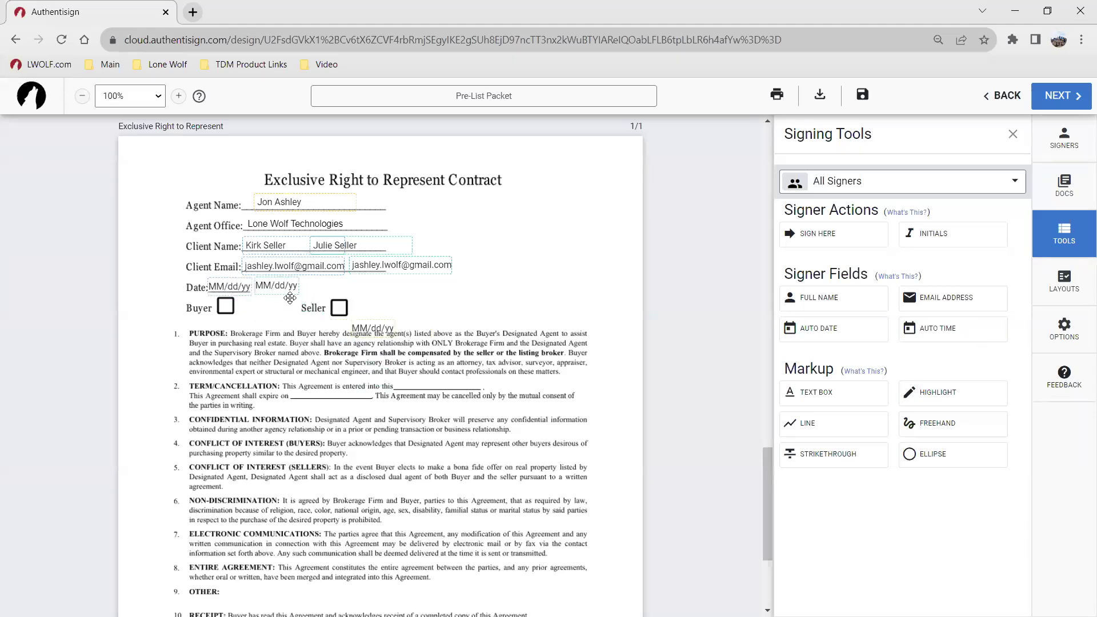
left_click(354, 326)
left_click(356, 304)
scroll(503, 357, "down", 3)
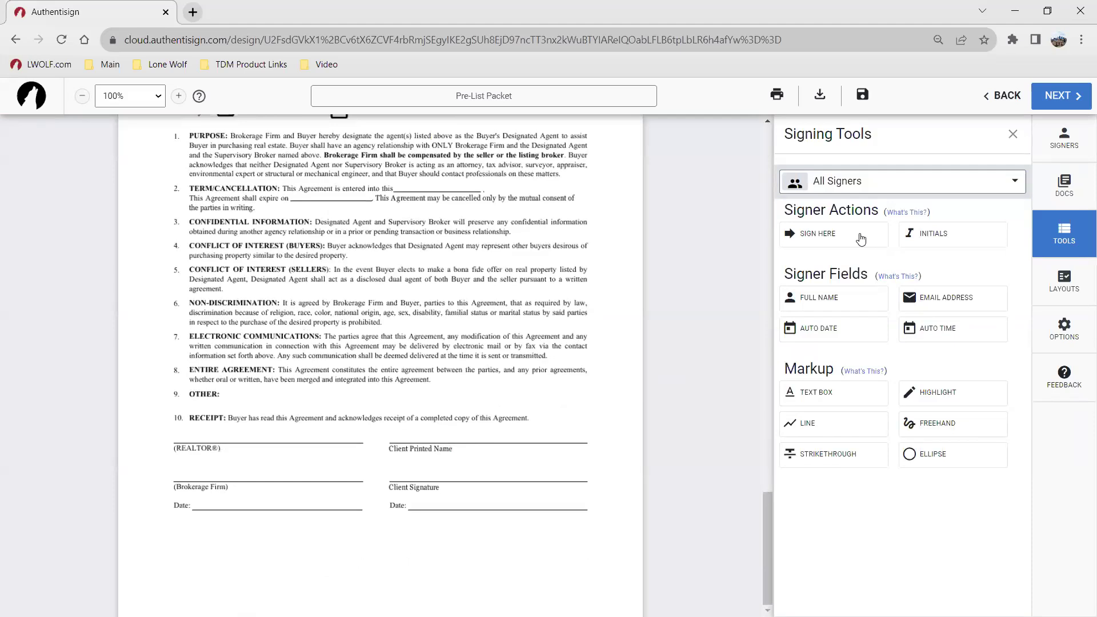
Step: Place both sellers' Sign Here fields on the Client Signature line, with a date on the Date line
left_click(859, 239)
left_click_drag(384, 345, 445, 456)
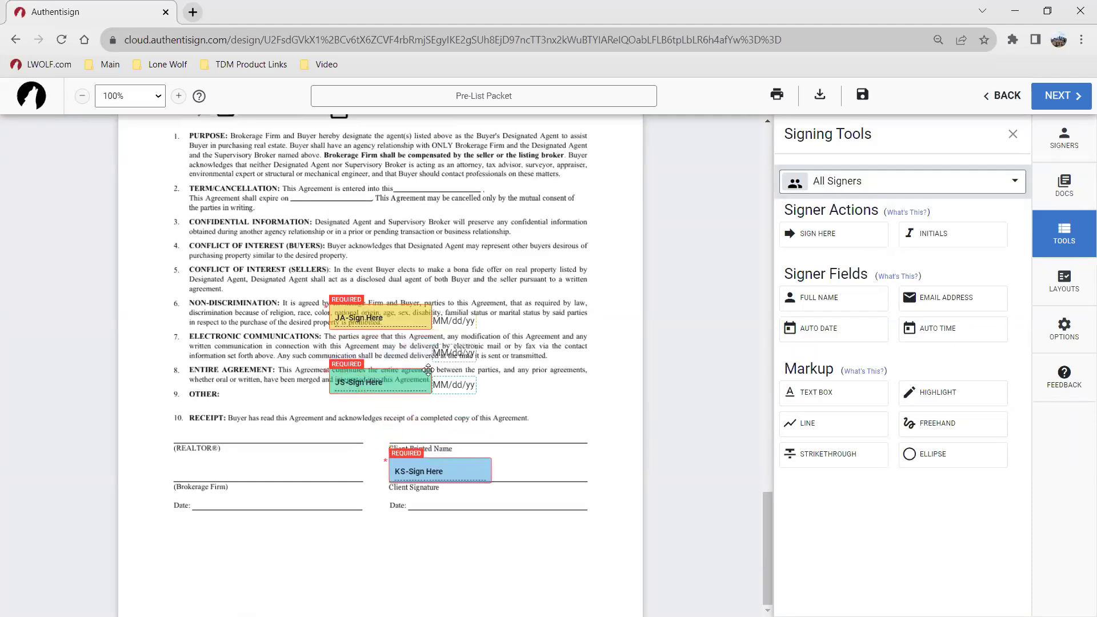
left_click_drag(401, 381, 569, 471)
left_click_drag(457, 384, 544, 498)
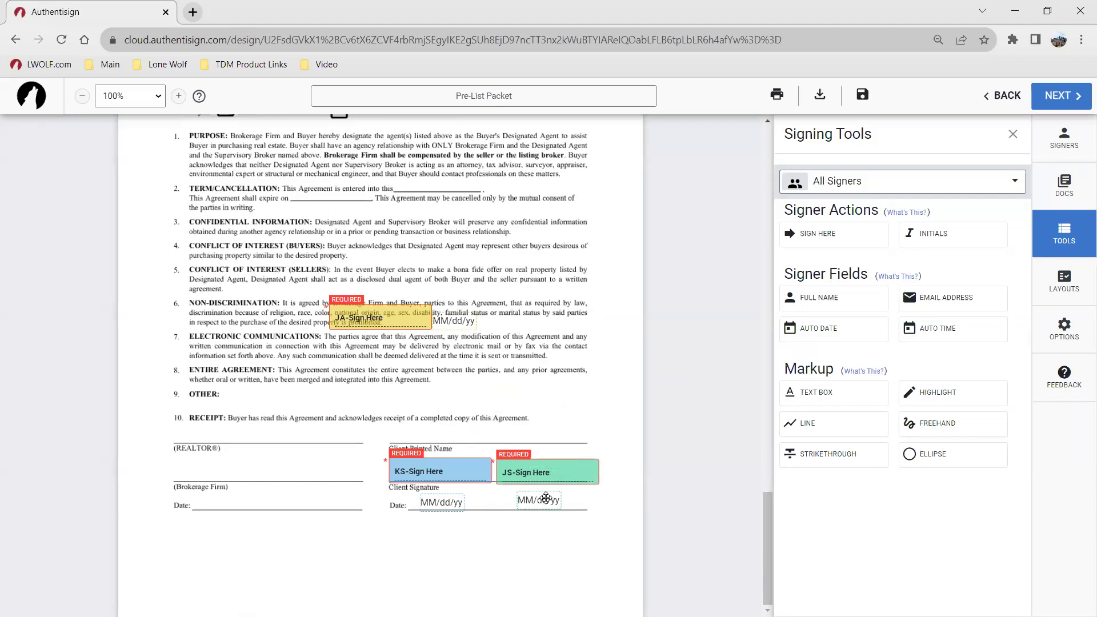
Step: Delete the agent's stray signature field and its date from the contract text
left_click(395, 313)
left_click(339, 342)
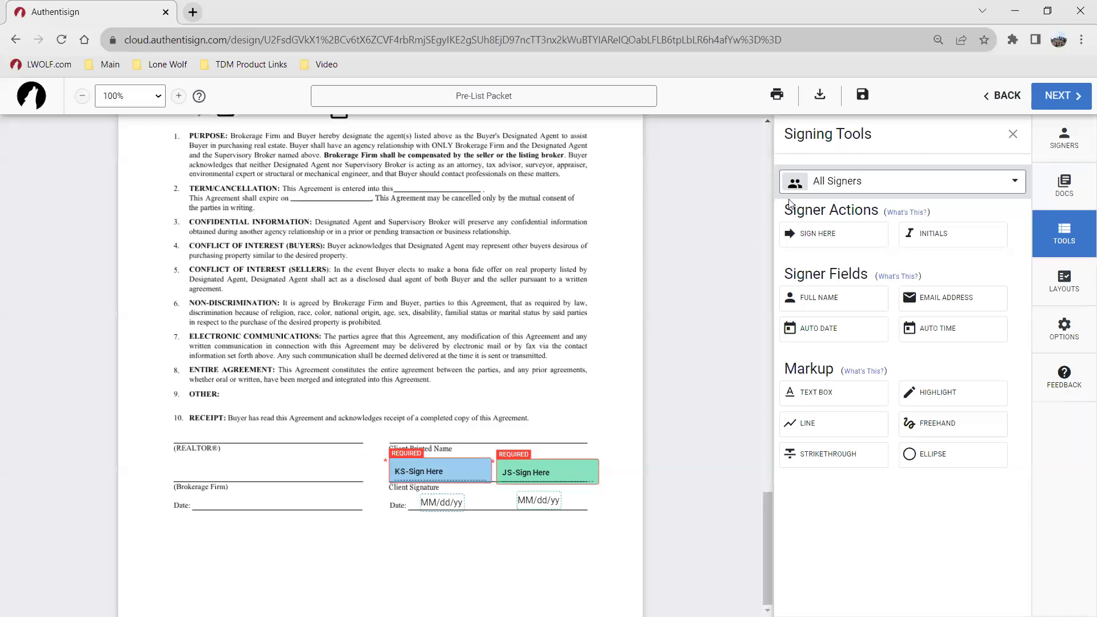
left_click(810, 187)
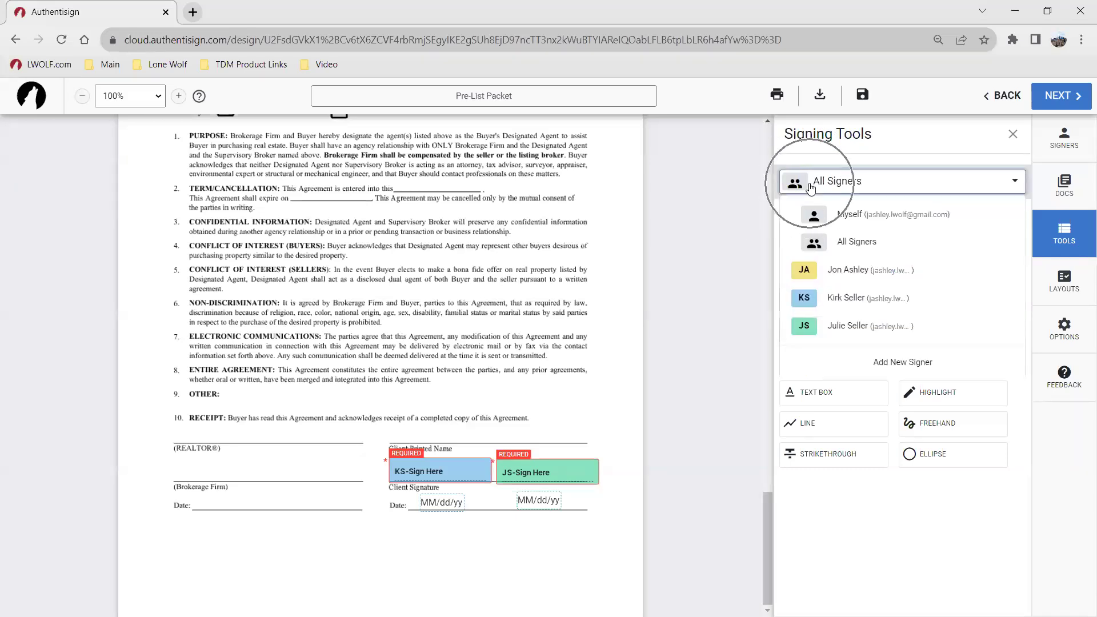
Step: Switch the signer to Myself and replace the Agent Name field with your own Full Name field
left_click(820, 216)
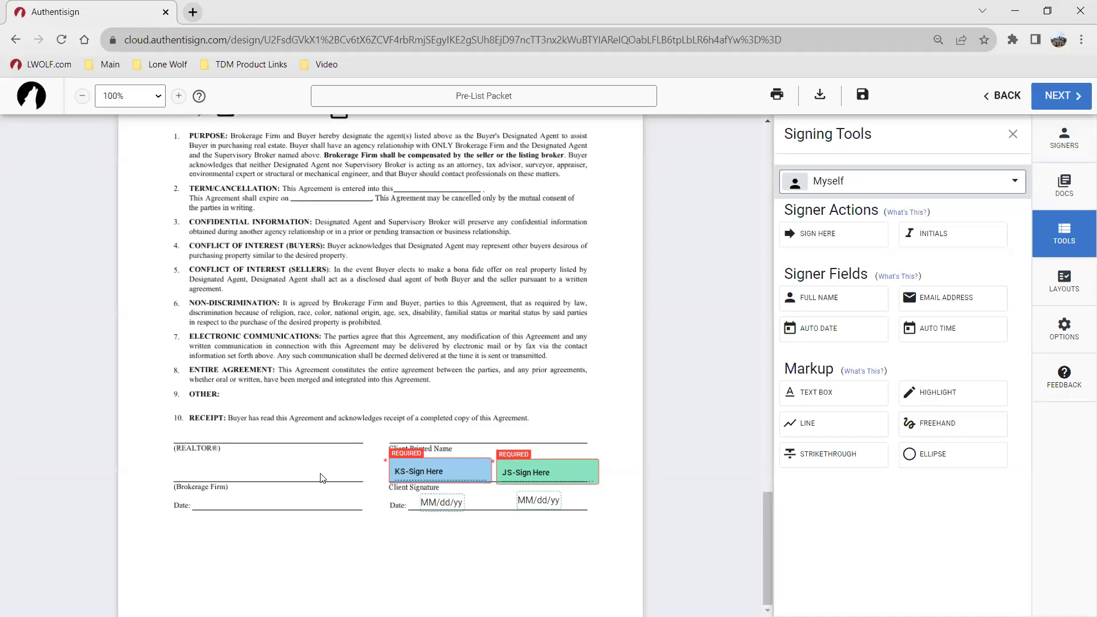
scroll(347, 400, "up", 7)
scroll(314, 297, "down", 2)
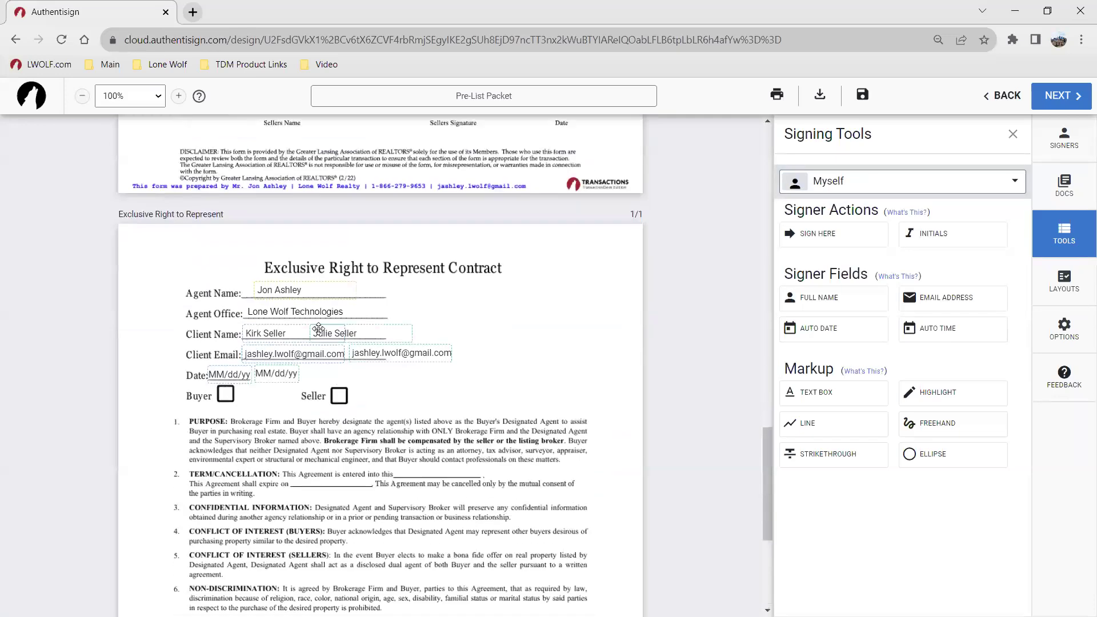
left_click(312, 294)
key("Delete")
left_click_drag(818, 297, 351, 291)
scroll(497, 360, "down", 5)
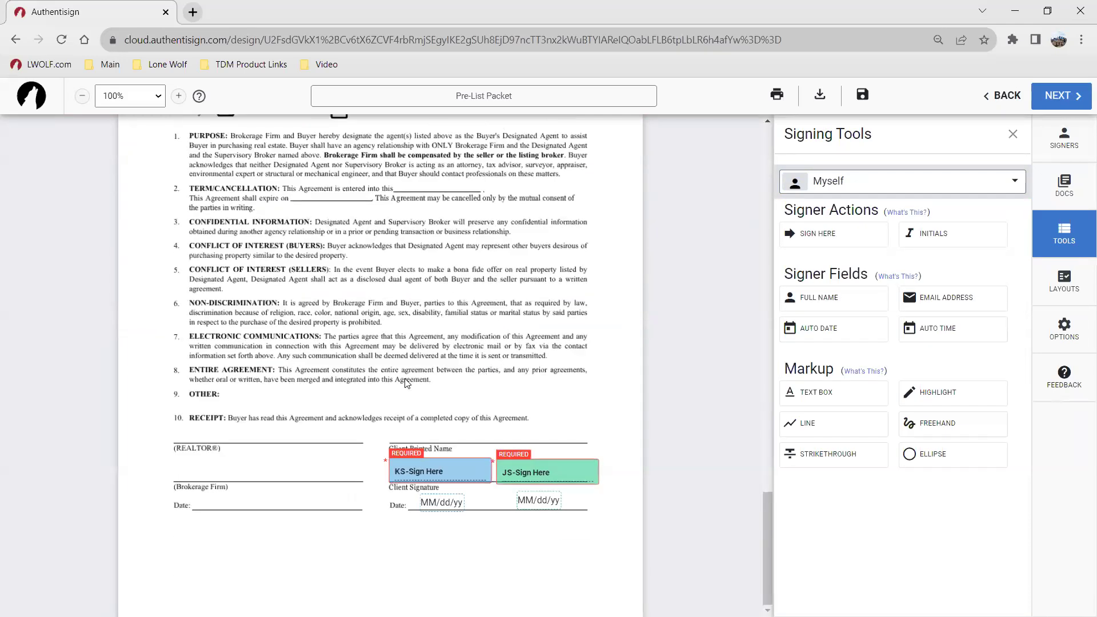
Step: Begin signing as yourself, accept the e-signature terms and switch to the Draw signature option
left_click(837, 242)
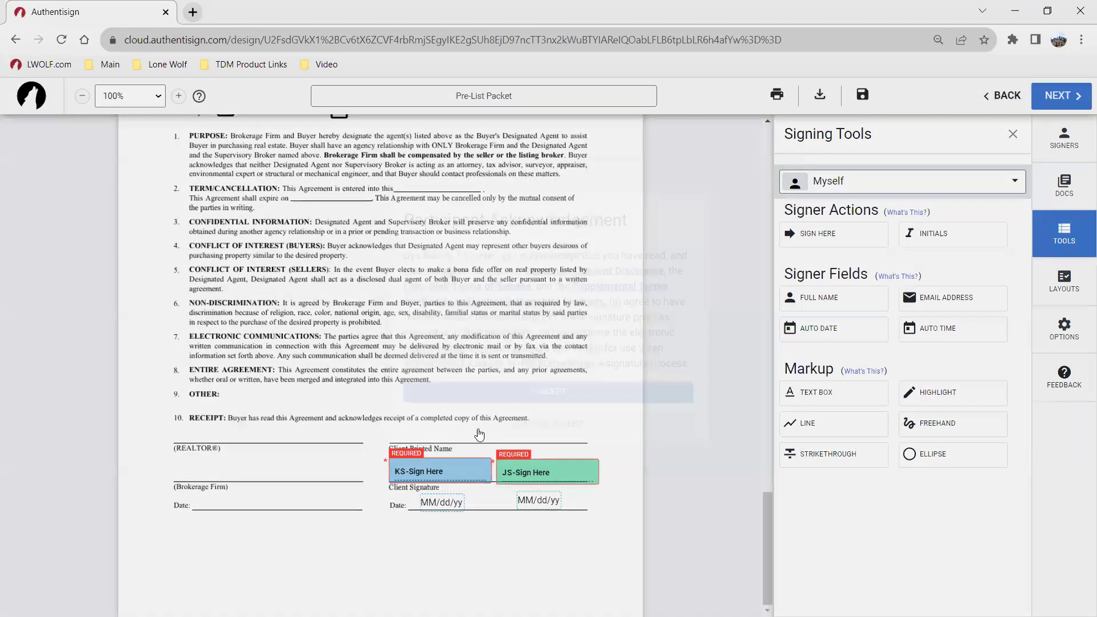
left_click(494, 425)
left_click(338, 236)
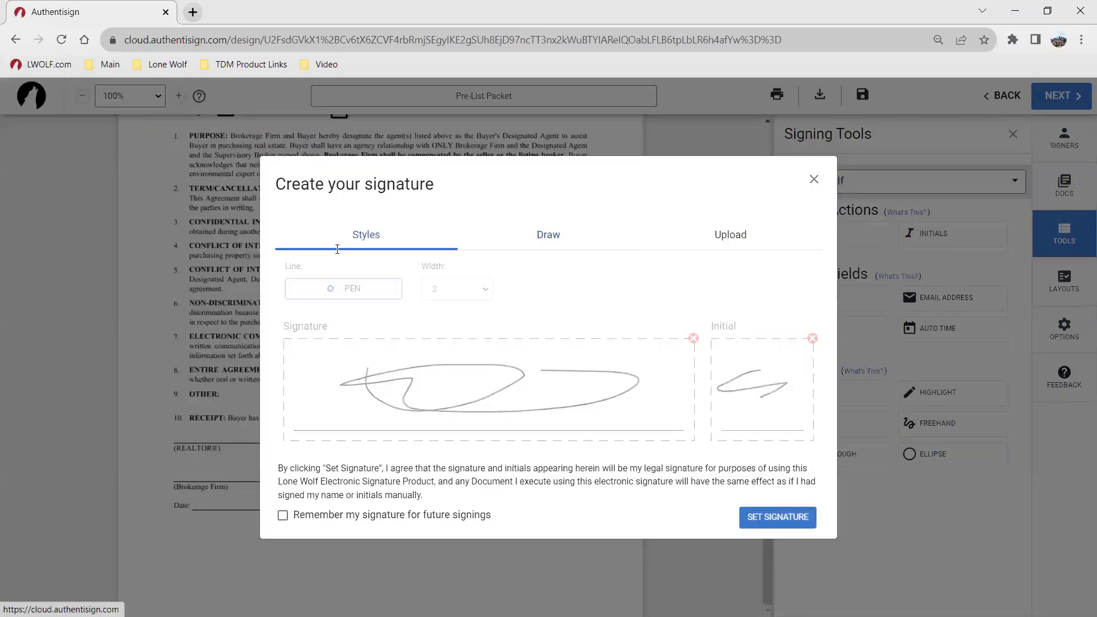
left_click(363, 318)
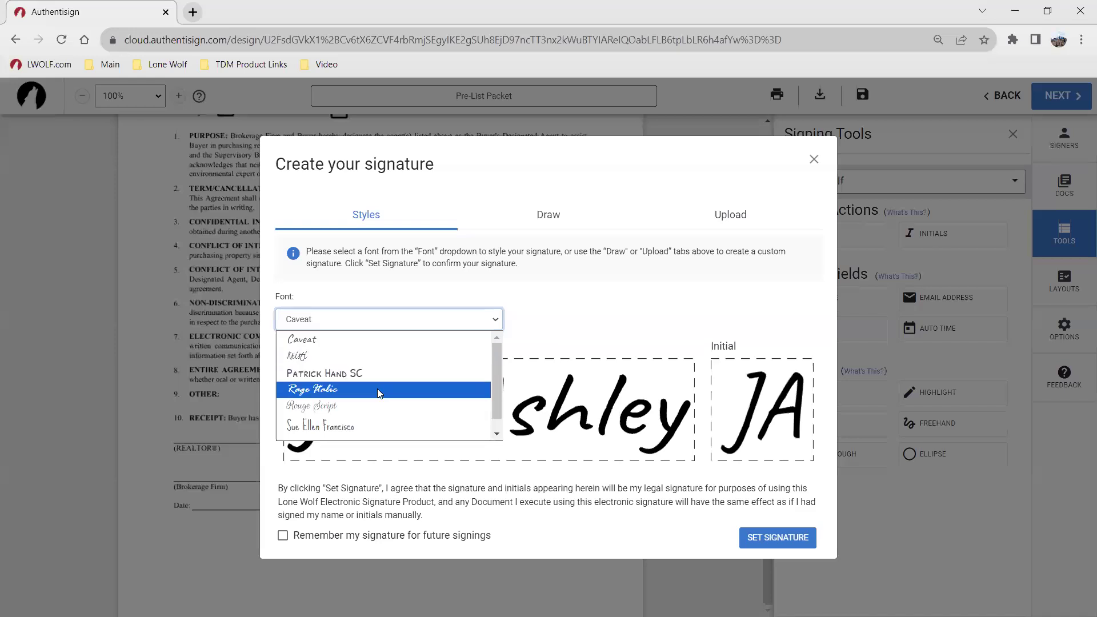
left_click(537, 323)
left_click(561, 222)
Step: Redraw your signature and initials, set them, and sign the REALTOR line dated 09/14/23
left_click(693, 338)
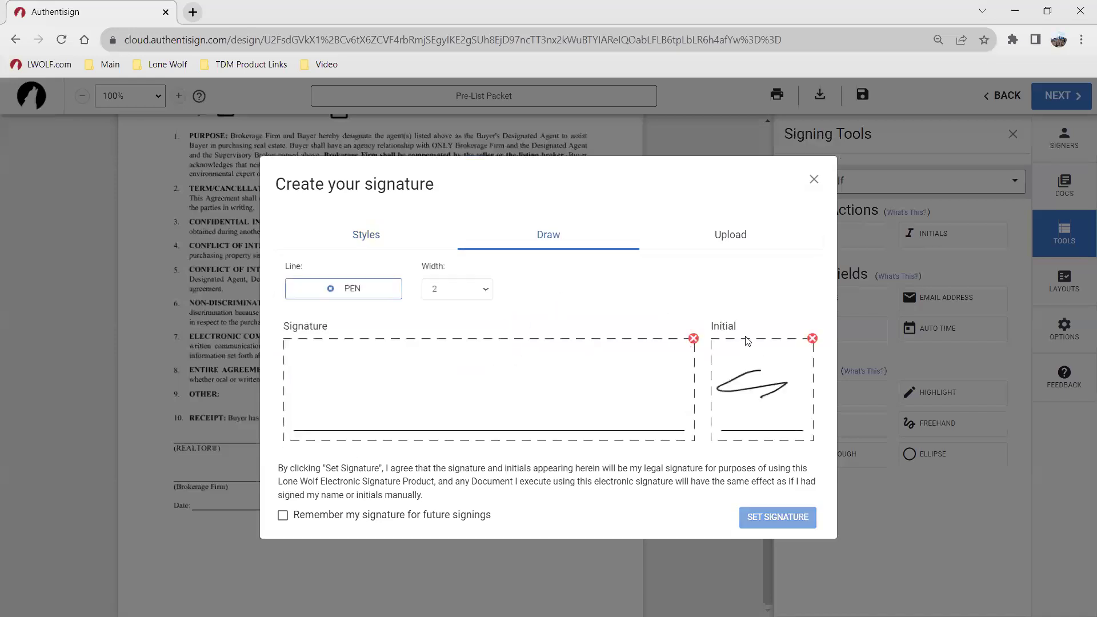
left_click(812, 338)
mouse_move(373, 384)
left_mouse_down()
mouse_move(505, 409)
mouse_move(570, 393)
left_mouse_up()
mouse_move(752, 377)
left_mouse_down()
mouse_move(762, 405)
mouse_move(742, 382)
left_mouse_up()
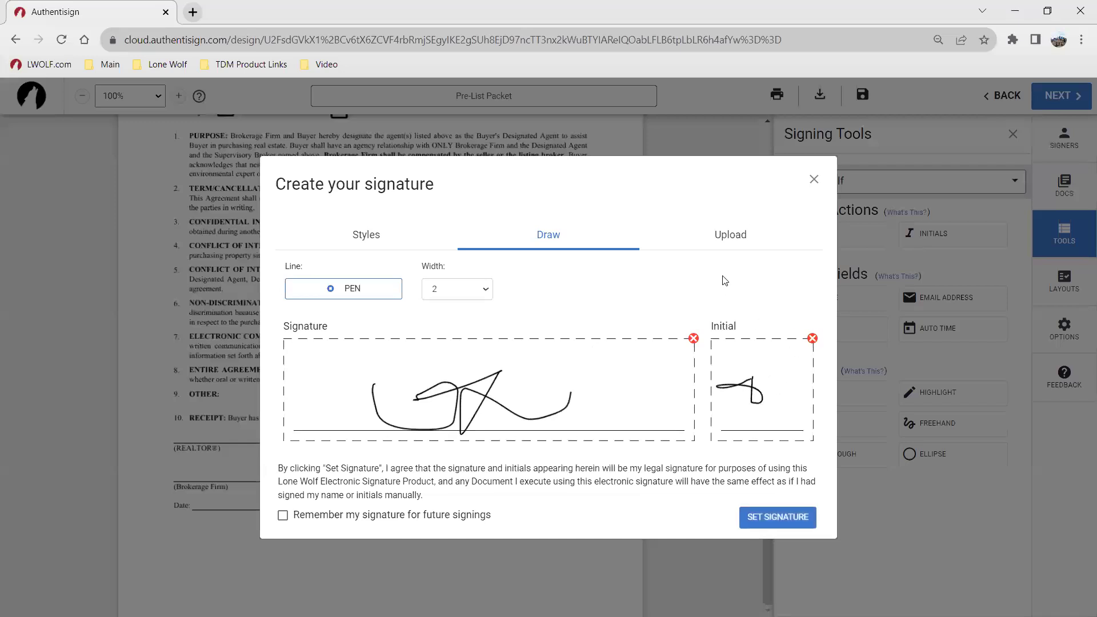
left_click(741, 245)
left_click(546, 253)
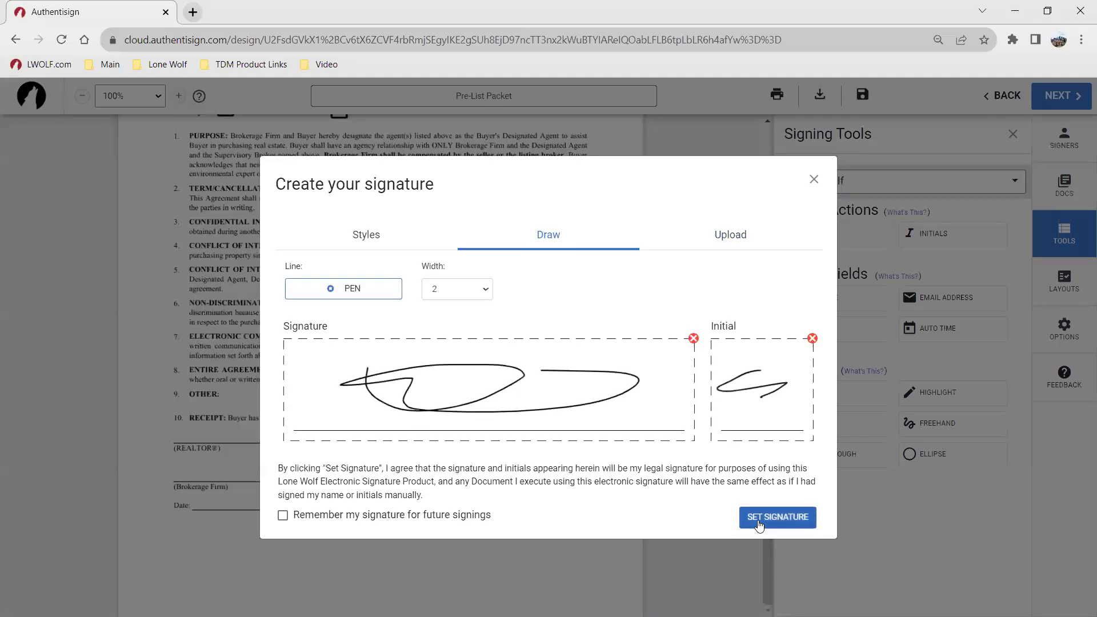
left_click(759, 518)
left_click(265, 438)
left_click(254, 495)
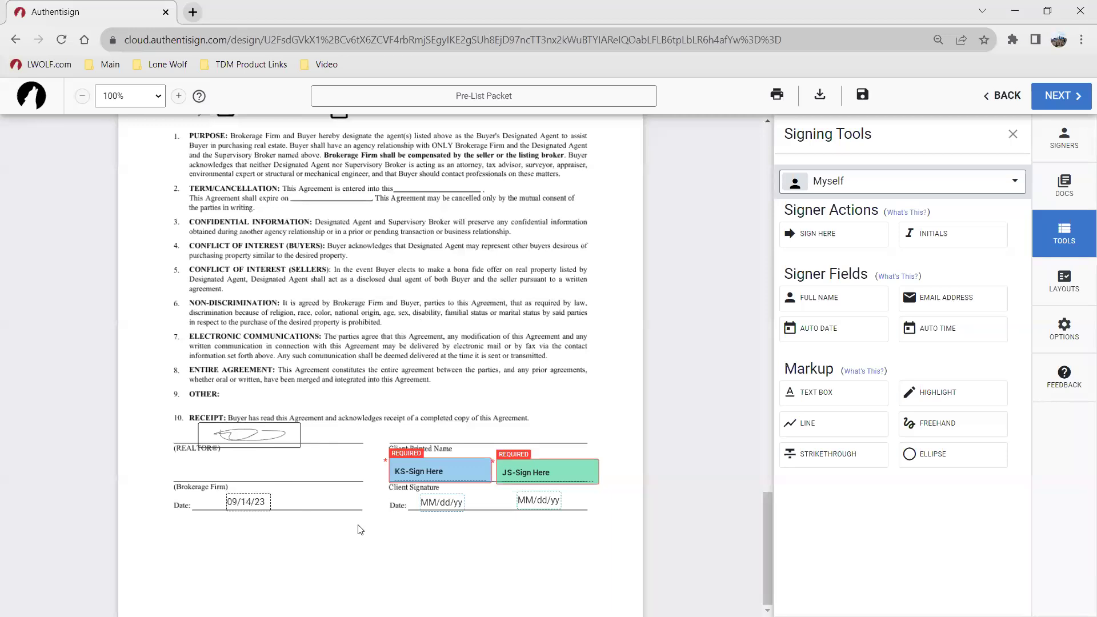
Step: Switch the signer dropdown to the first seller
left_click(829, 183)
left_click(845, 298)
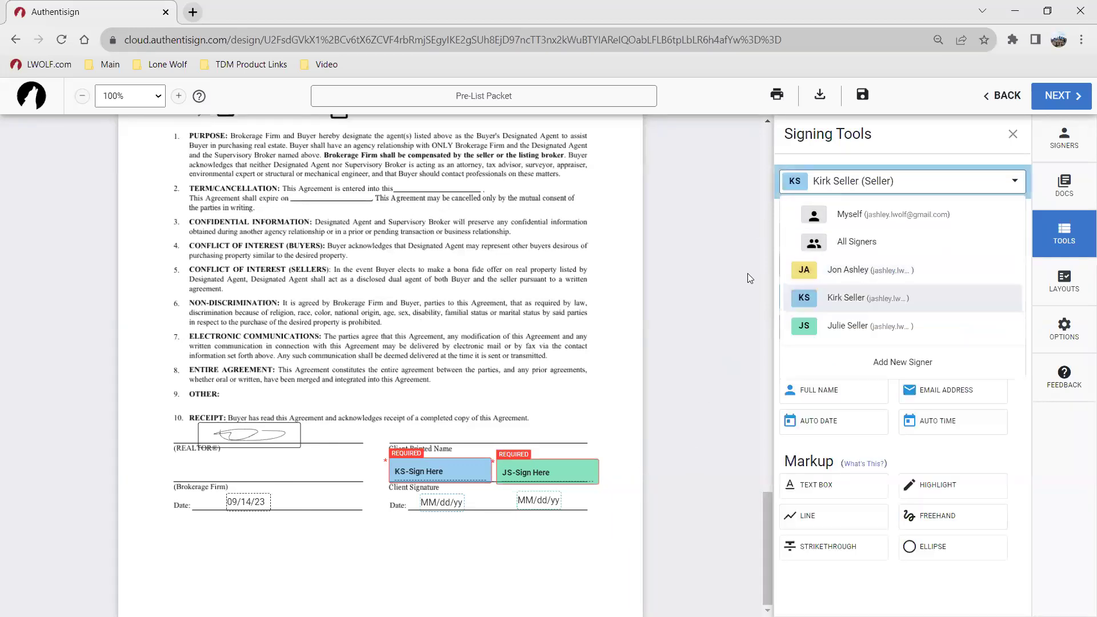
scroll(686, 269, "up", 5)
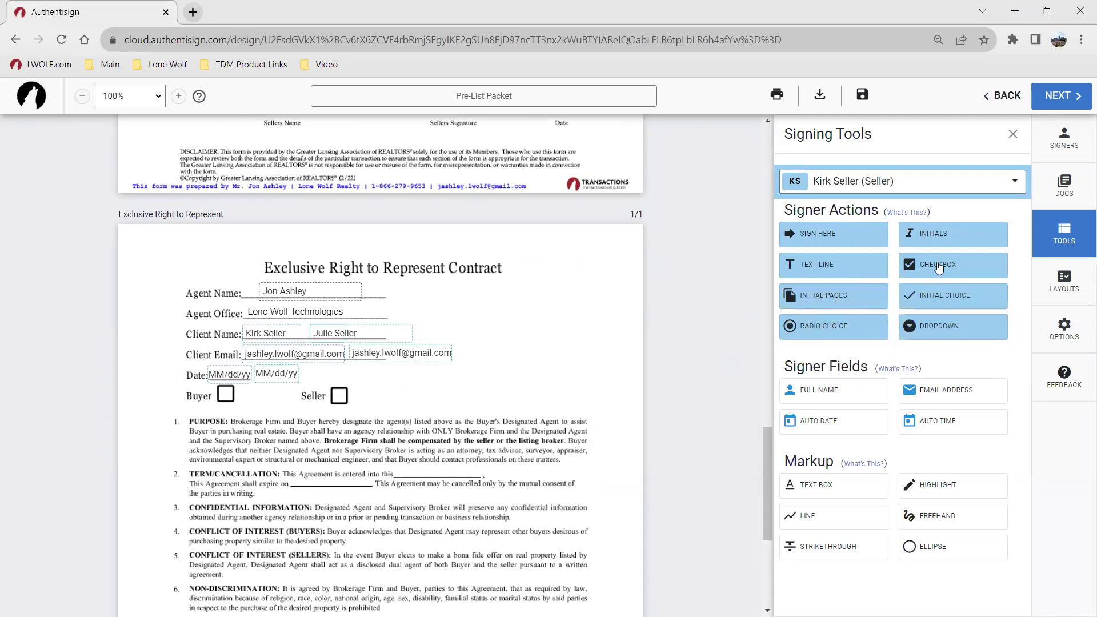
Step: Add a text box by the header reading 'Do you occupy the property?' with Yes below
left_click(869, 486)
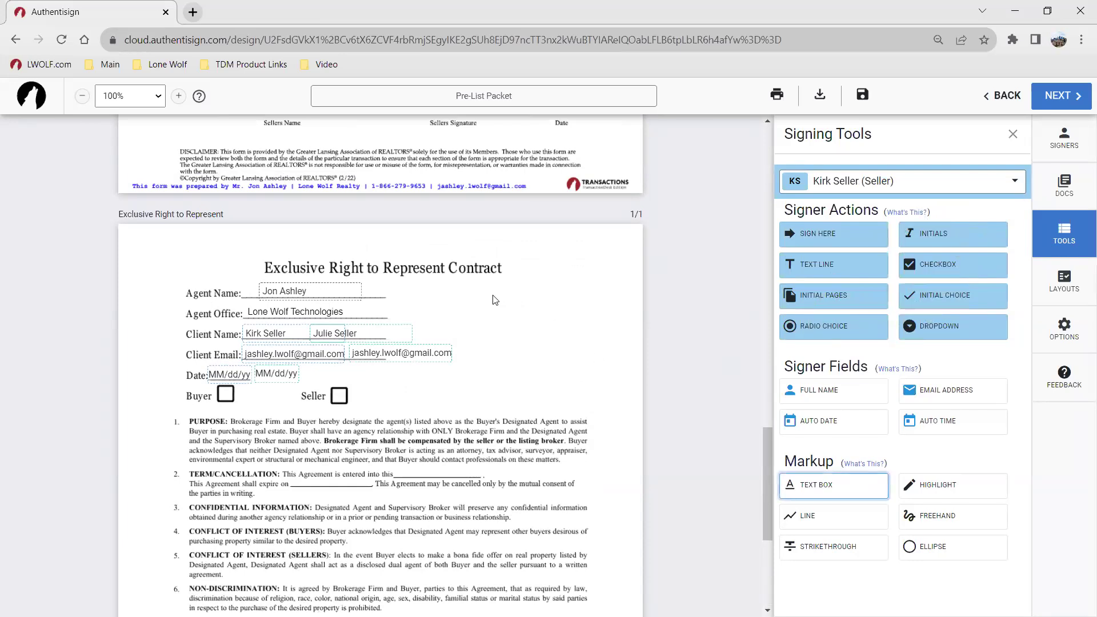
left_click(506, 301)
left_click(505, 302)
type("Do you occupy the property")
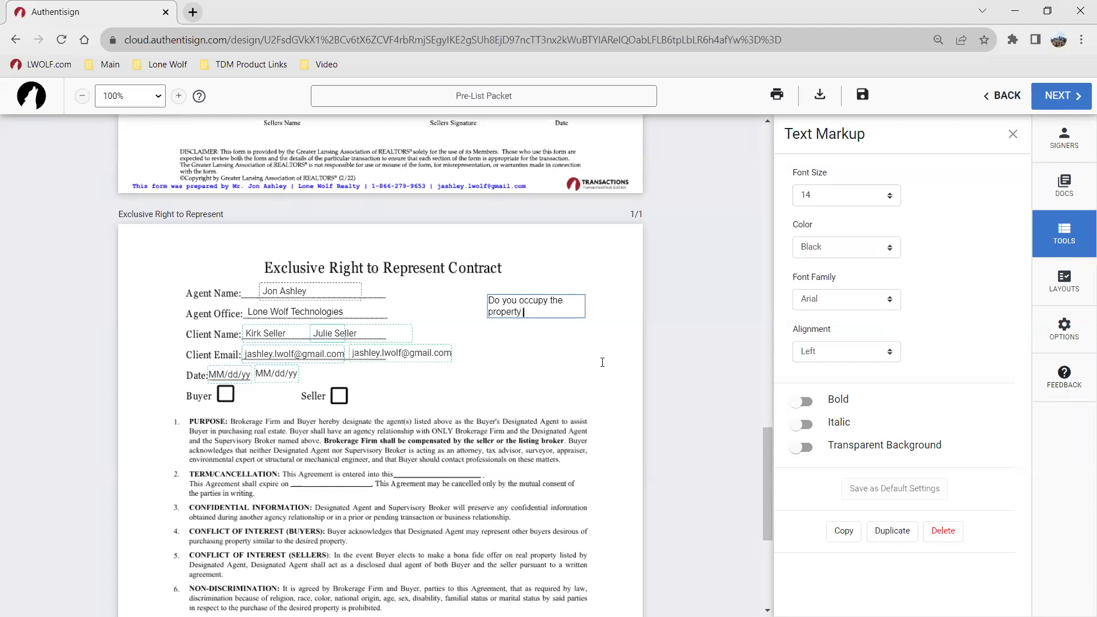
type("?")
key("Return")
key("Return")
type("Yes")
key("Return")
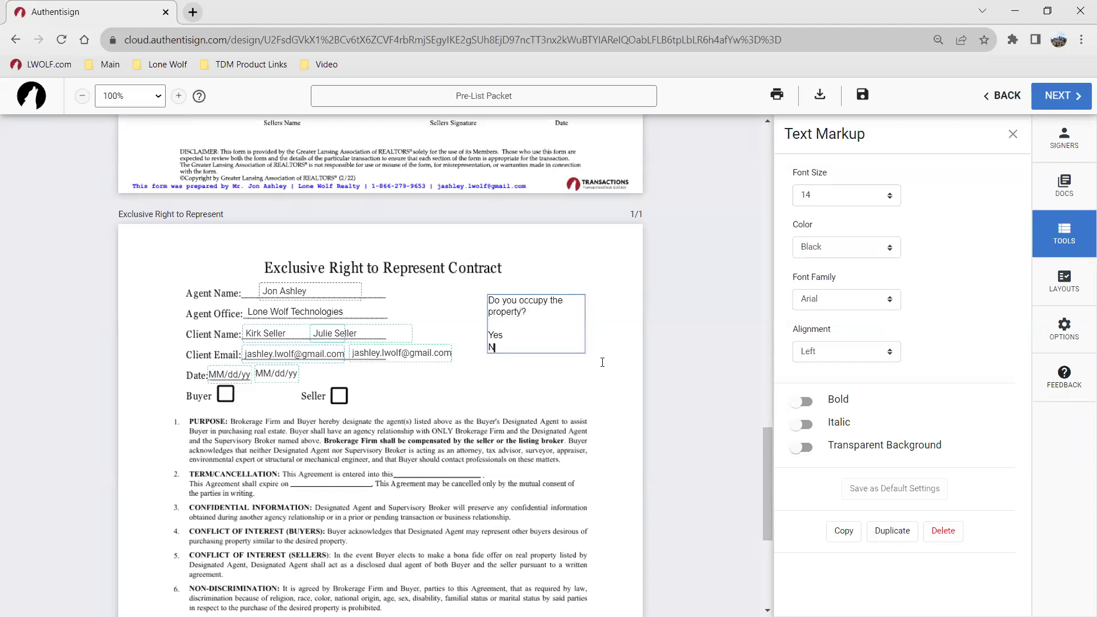
left_click(565, 371)
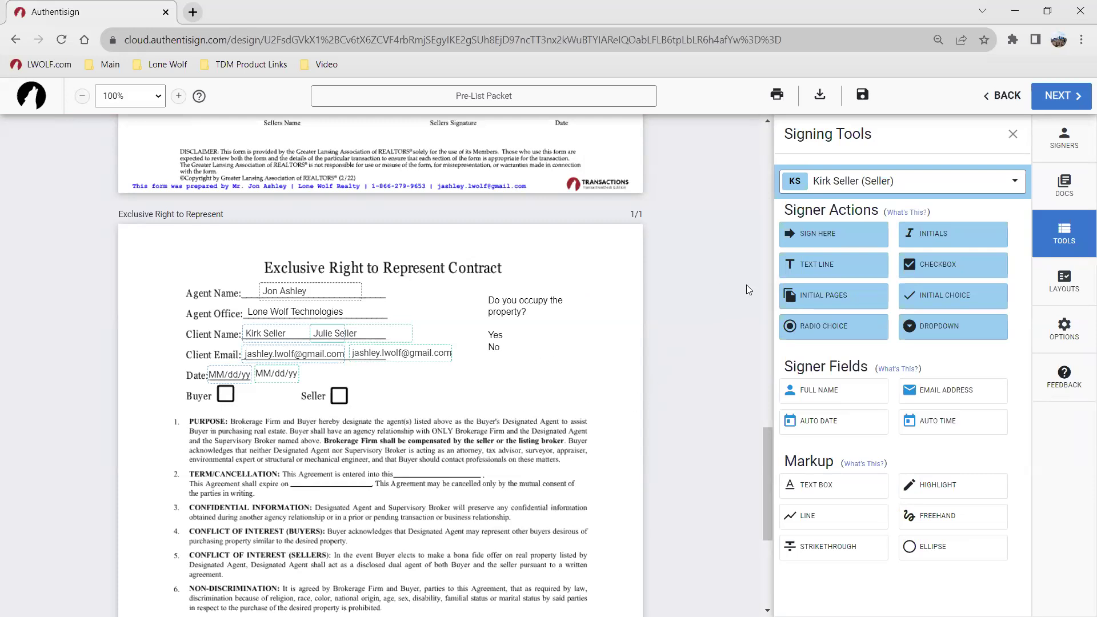
Step: Place Yes/No radio buttons beside the occupancy question and add extra buttons to the group
left_click(856, 329)
left_click(400, 335)
left_click_drag(513, 337, 514, 337)
left_click_drag(399, 338, 513, 349)
left_click(508, 335)
left_click(510, 348)
left_click(511, 349)
left_click(515, 369)
left_click(515, 369)
left_click(551, 403)
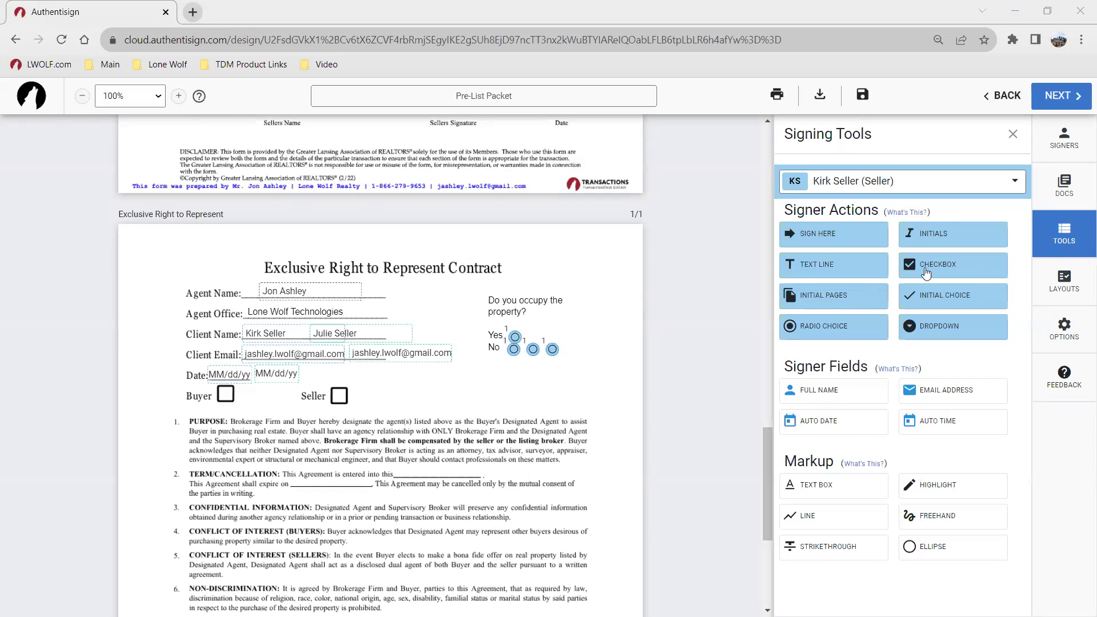
Step: Delete the occupancy question text box and all of its radio buttons
left_click(510, 319)
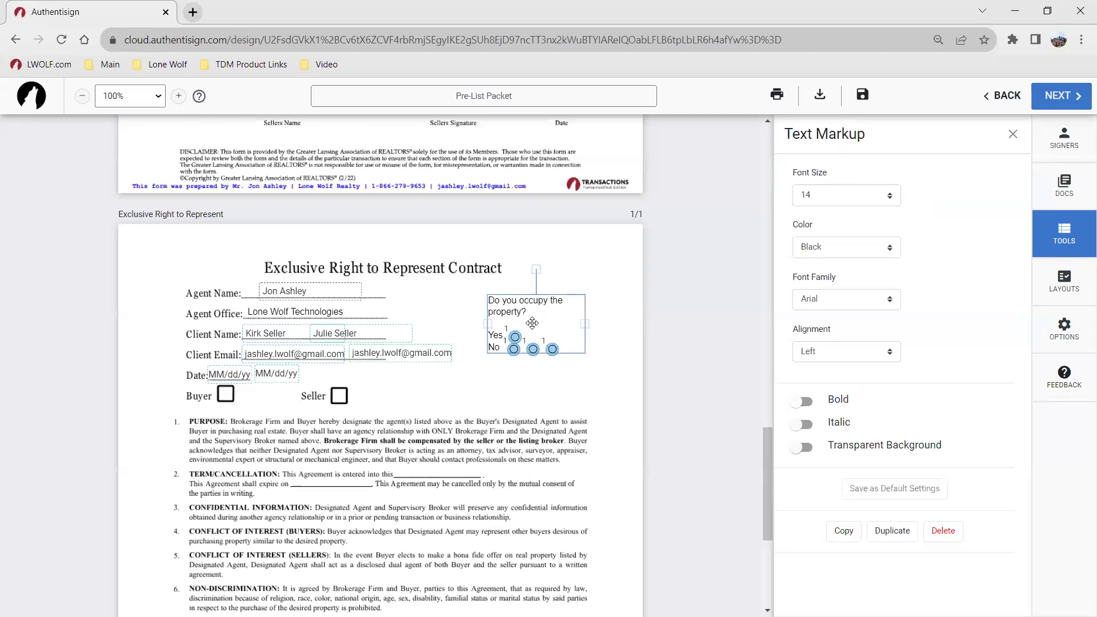
key("Delete")
left_click(552, 349)
key("Delete")
left_click(532, 350)
key("Delete")
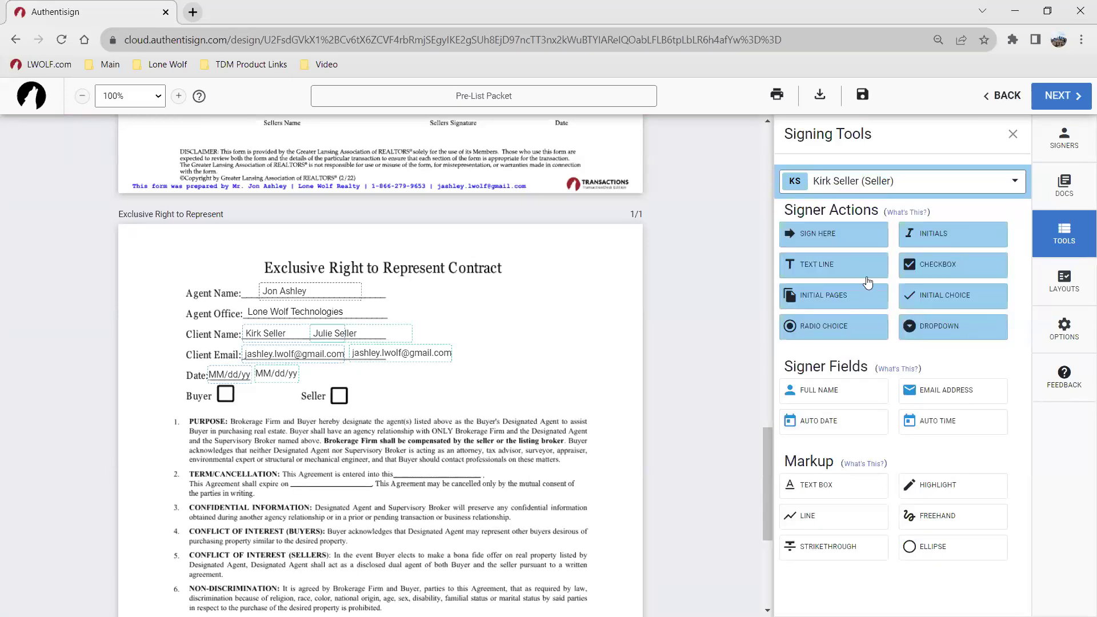
Step: Create a top-right text box with the heading Kitchen Appliances, then Stove and Microwave on separate lines
left_click(829, 486)
left_click(489, 294)
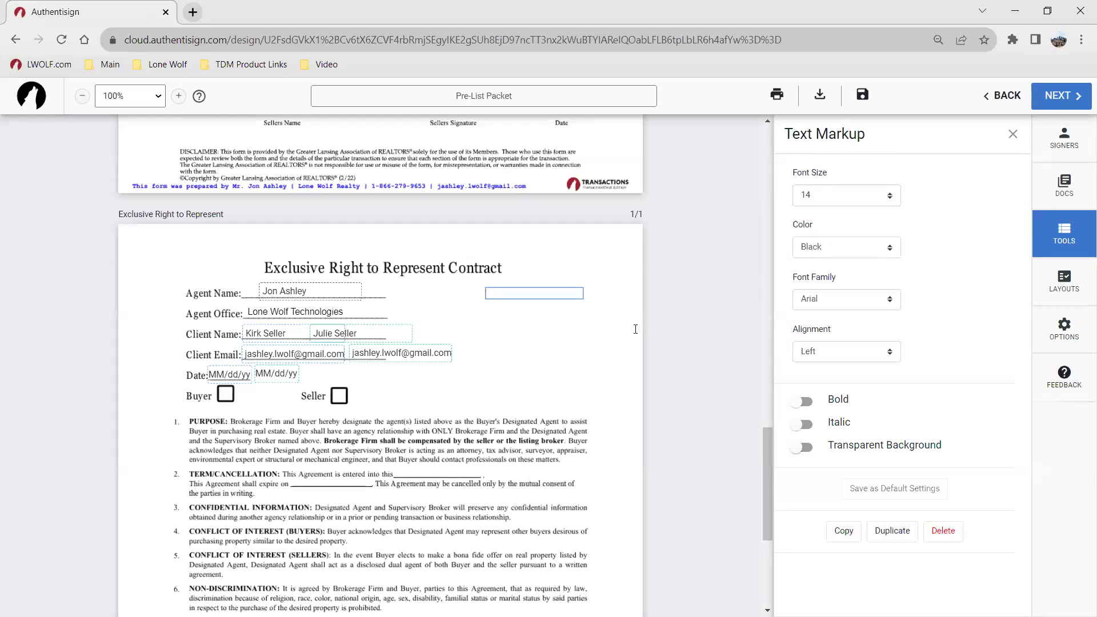
type("Kitchen Appliances")
key("Return")
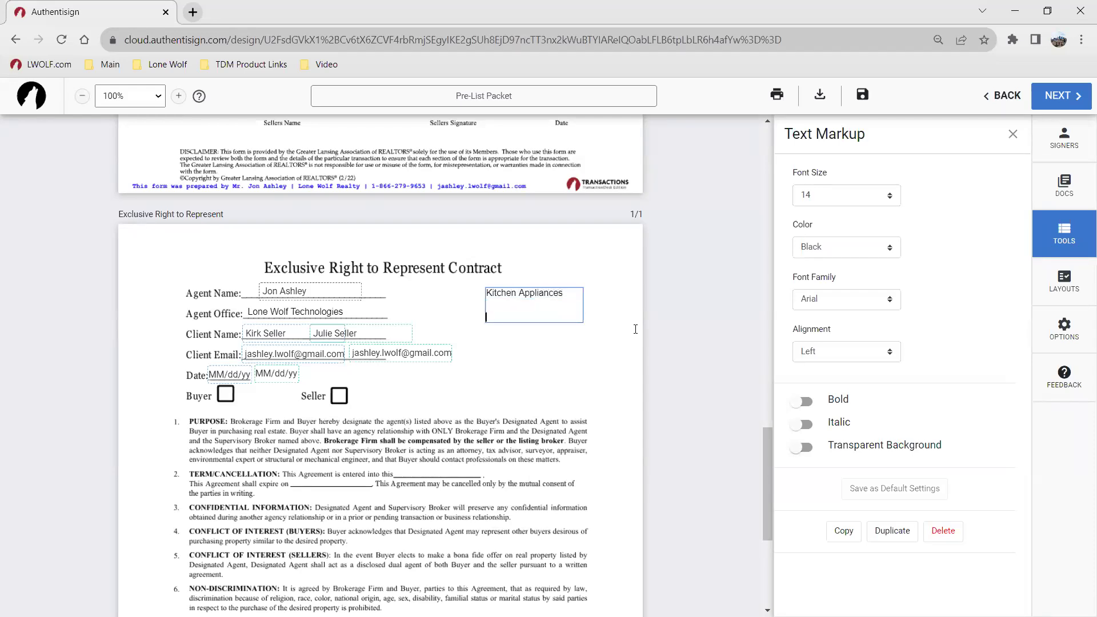
type("Stove")
key("Return")
type("Microwave")
key("Return")
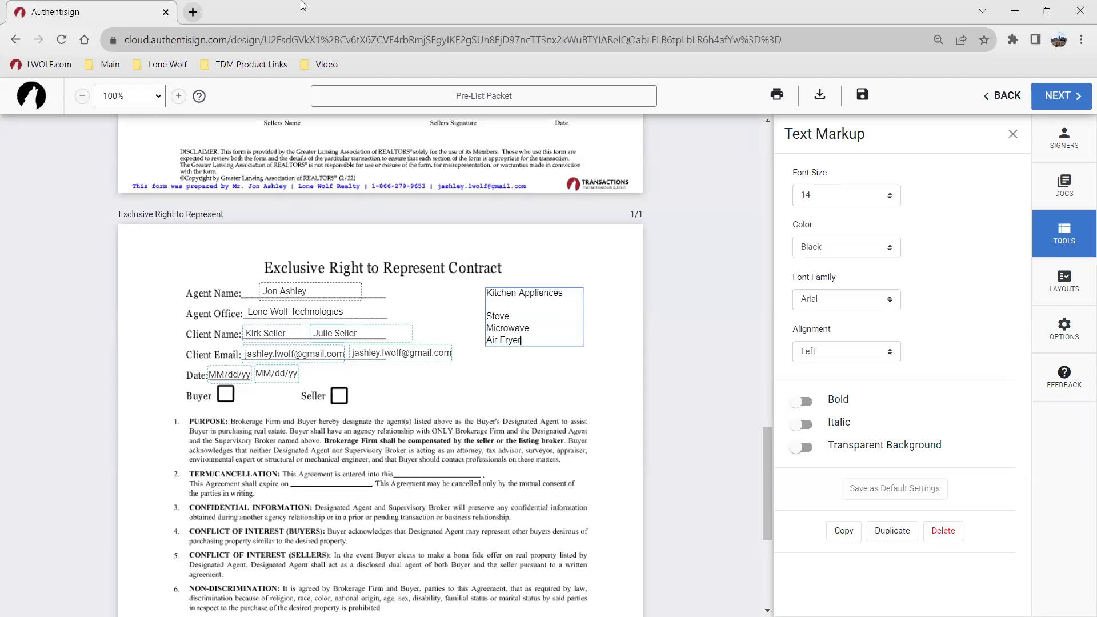
Step: Place checkboxes beside Stove, Microwave and Air Fryer in the appliance list
left_click(555, 409)
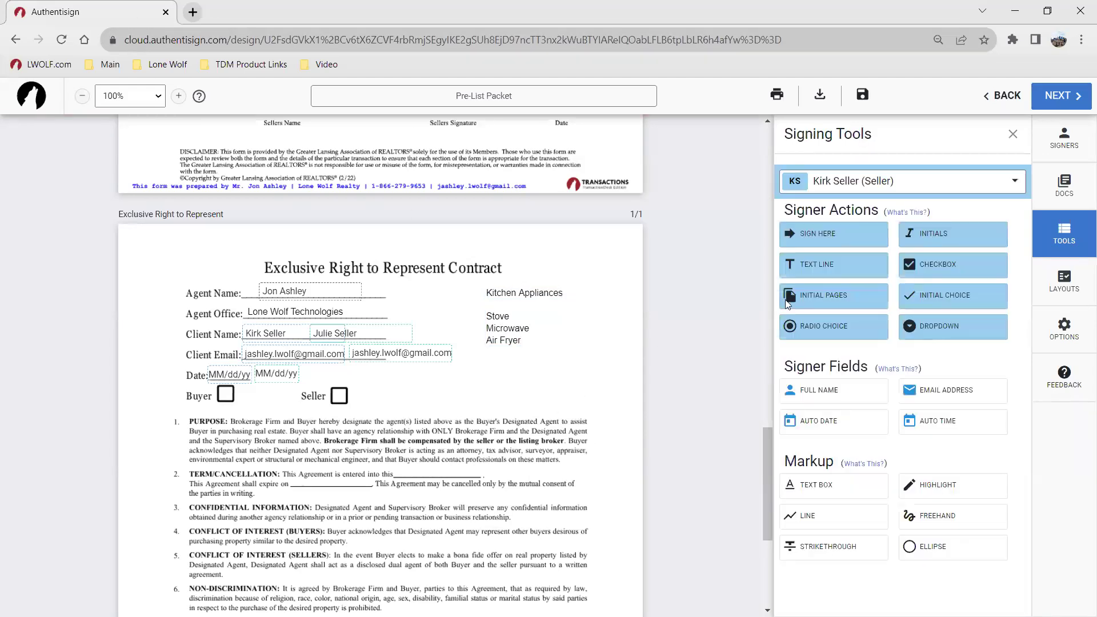
left_click(930, 264)
left_click(549, 317)
left_click(994, 260)
left_click(526, 349)
left_click_drag(549, 347, 571, 327)
left_click(956, 273)
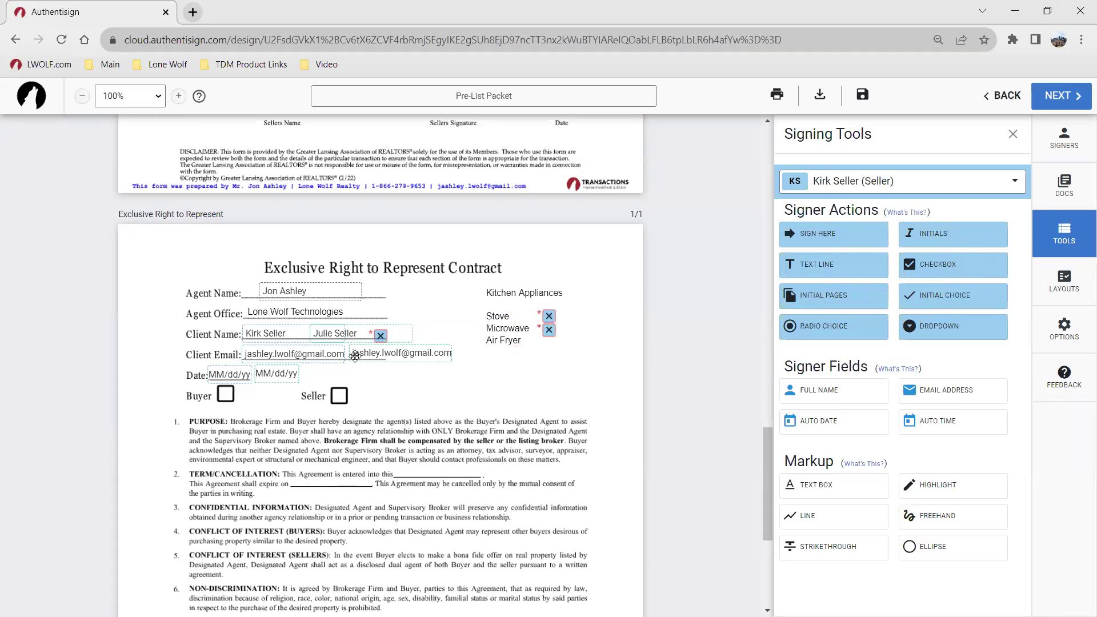
left_click(549, 347)
left_click_drag(549, 348, 549, 343)
Step: Turn off the Required setting for the appliance checkbox group
left_click(549, 316)
left_click_drag(572, 323, 574, 322)
left_click(535, 371)
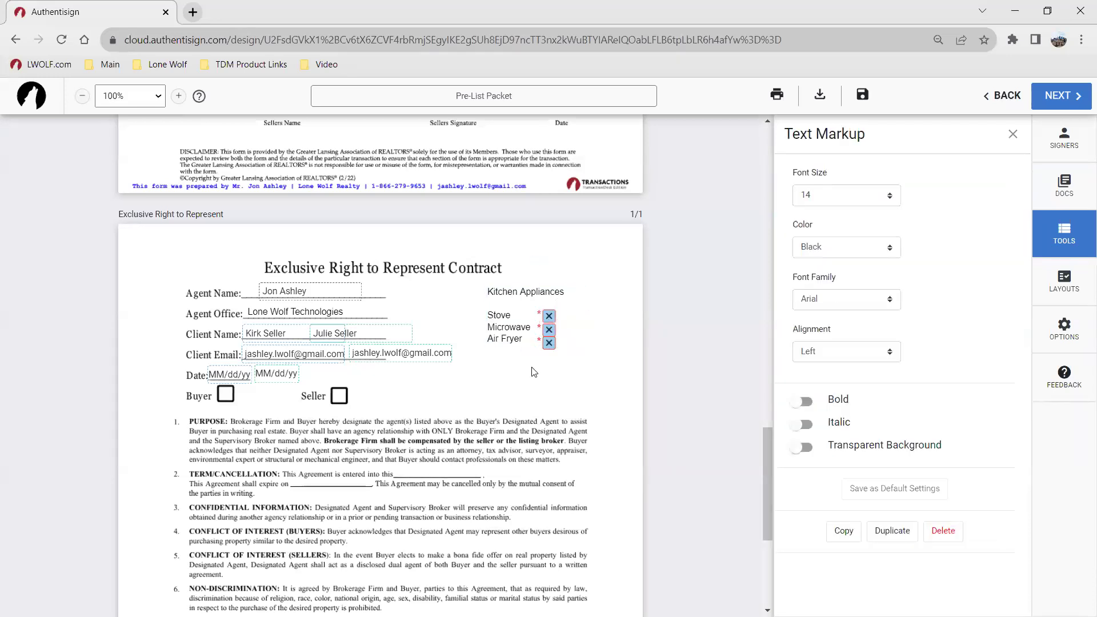
left_click(548, 314)
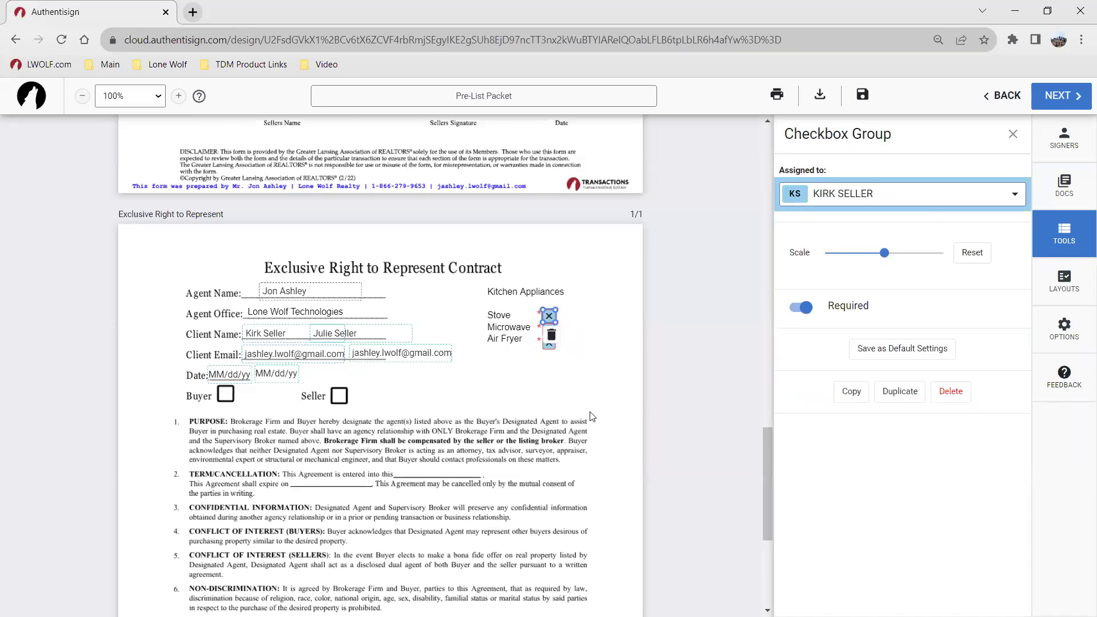
left_click(800, 309)
left_click(548, 345)
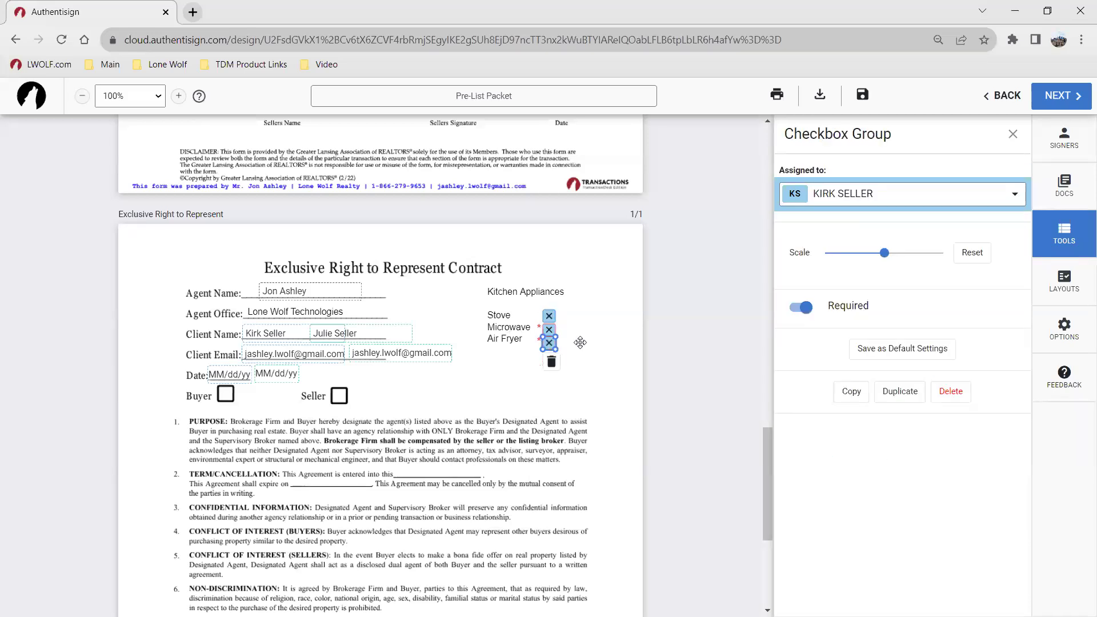
left_click(799, 307)
left_click(797, 306)
Step: Save the appliance checkbox group's settings as the default
left_click(621, 382)
left_click(557, 317)
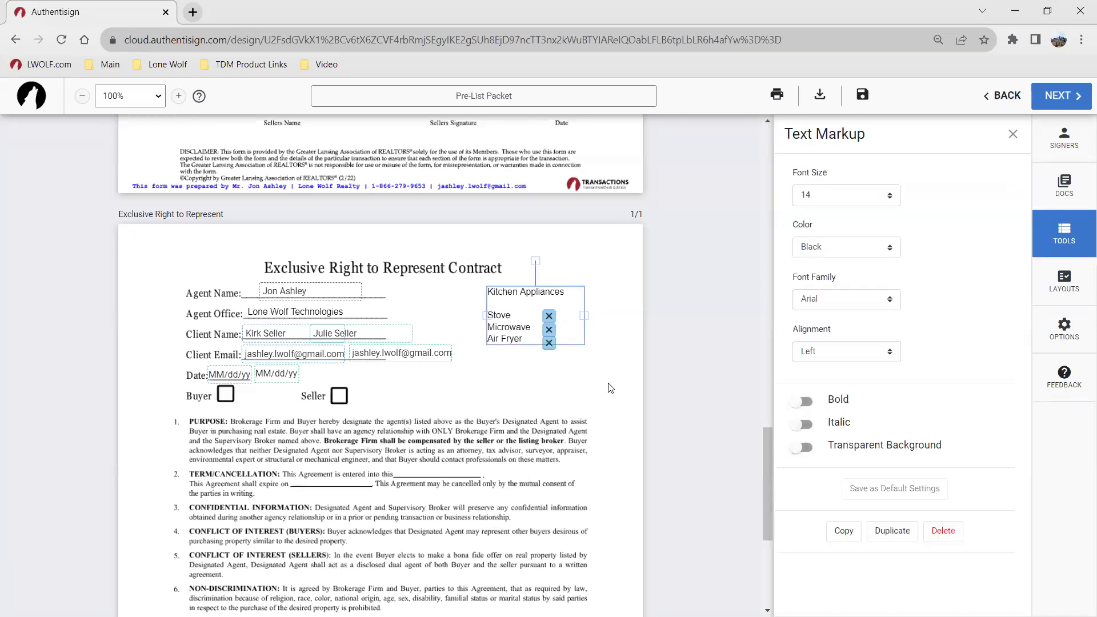
left_click(549, 316)
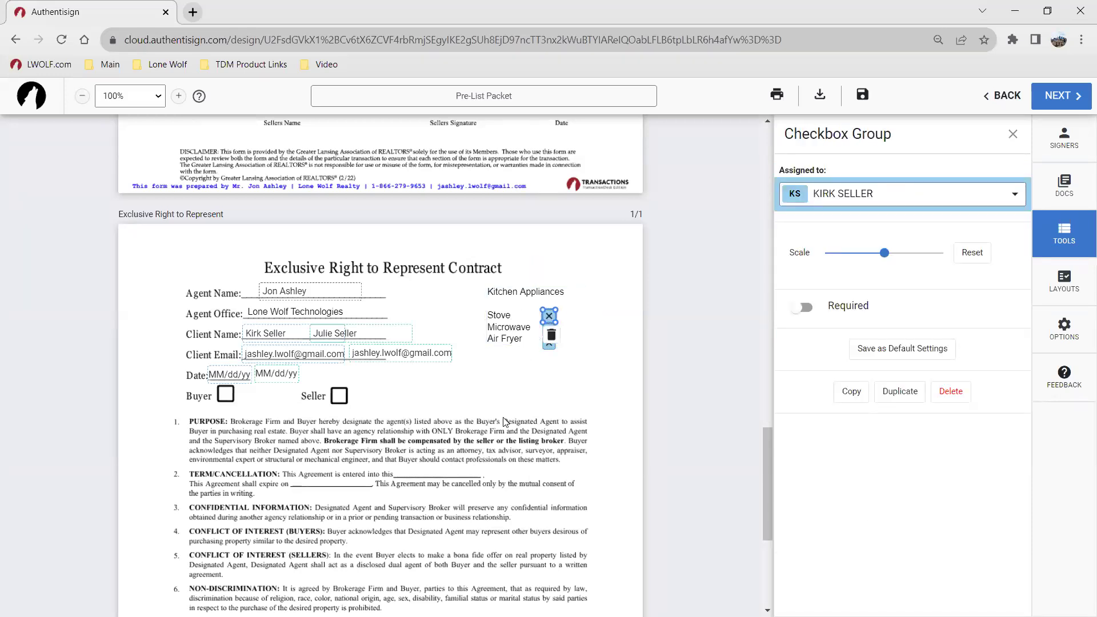
left_click(889, 350)
left_click(889, 349)
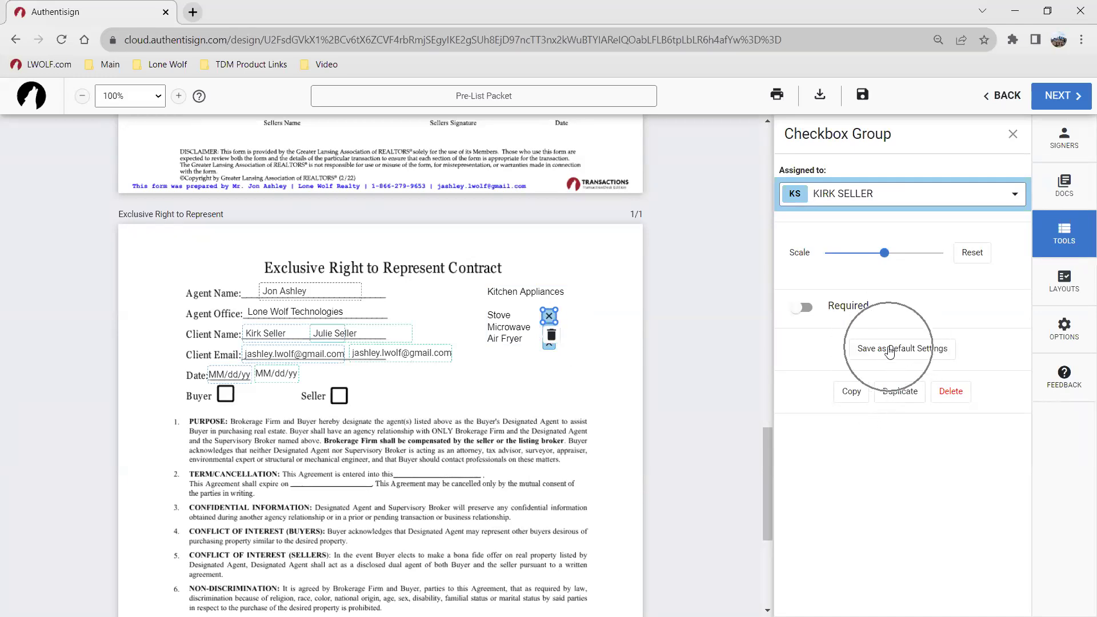
left_click(550, 368)
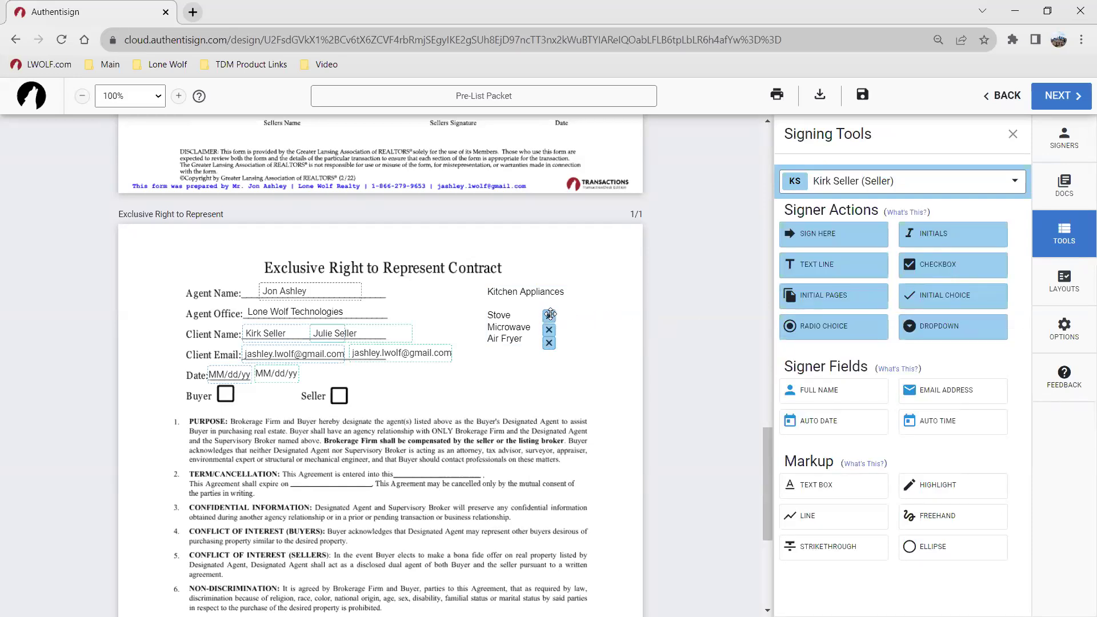
Step: Delete the Kitchen Appliances text and its three checkboxes, then add a seller checkbox on the Seller box
left_click(521, 312)
left_click(944, 531)
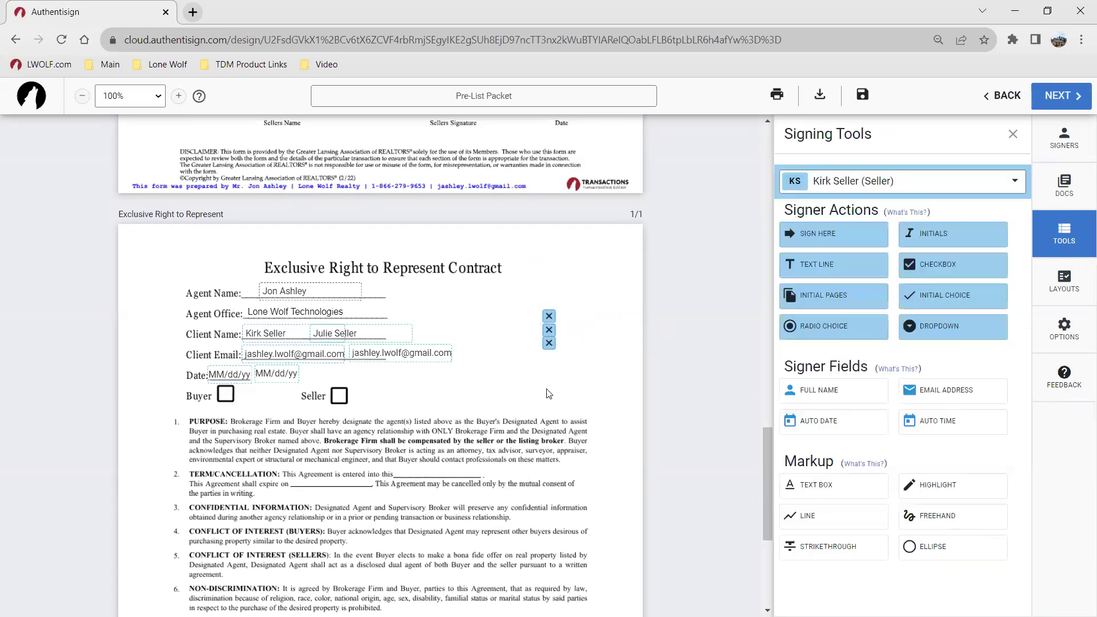
left_click(549, 315)
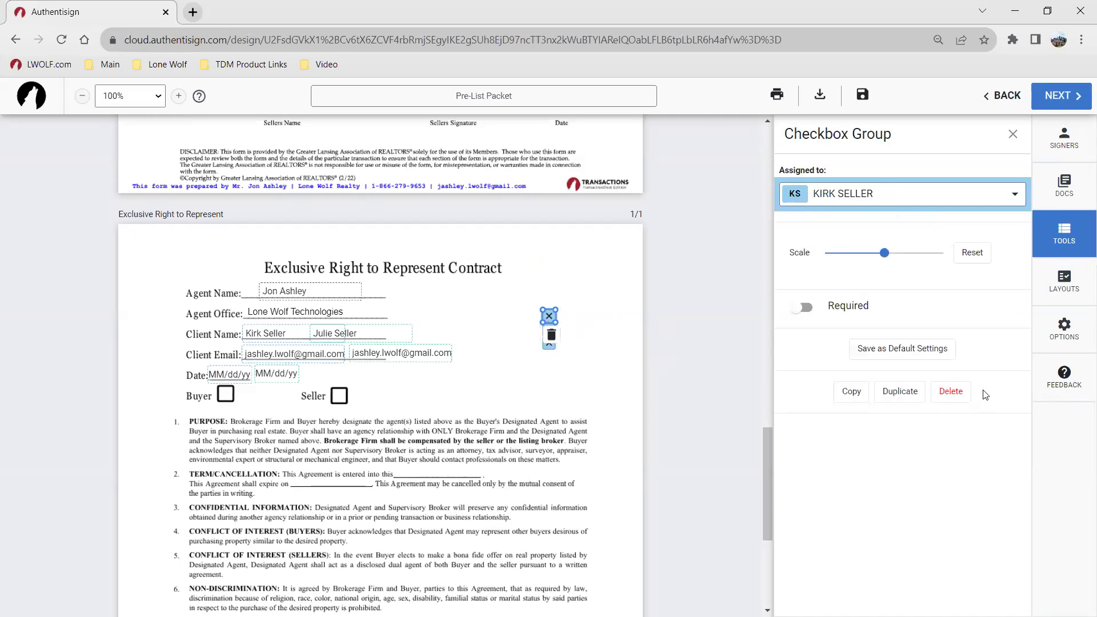
left_click(949, 387)
left_click(548, 329)
left_click(947, 387)
left_click(549, 343)
left_click(948, 394)
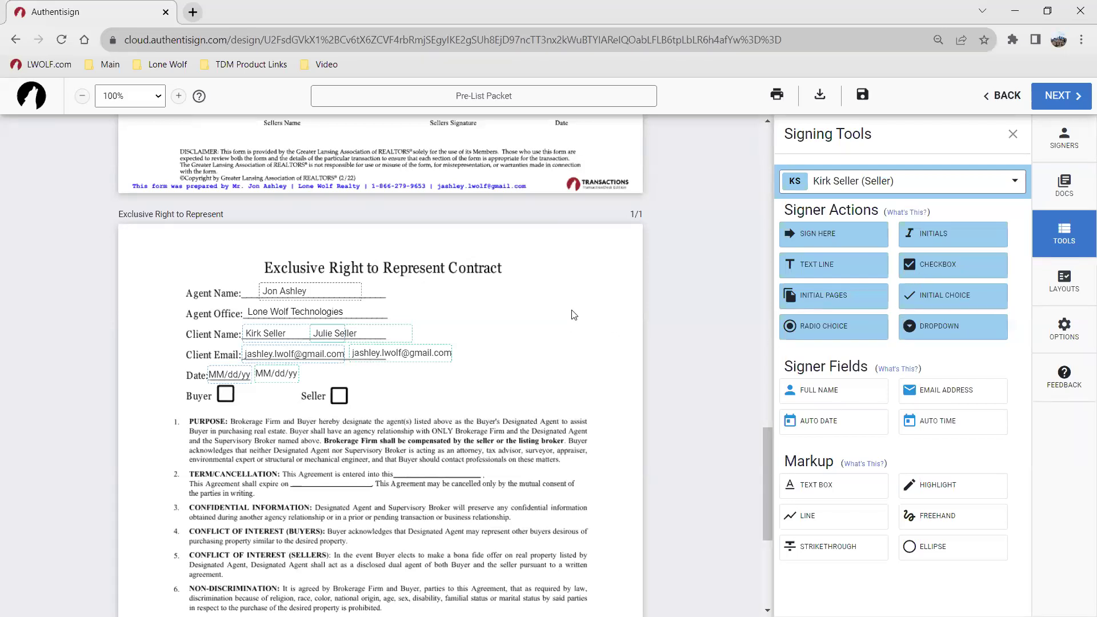
left_click_drag(962, 268, 339, 398)
scroll(337, 384, "down", 2)
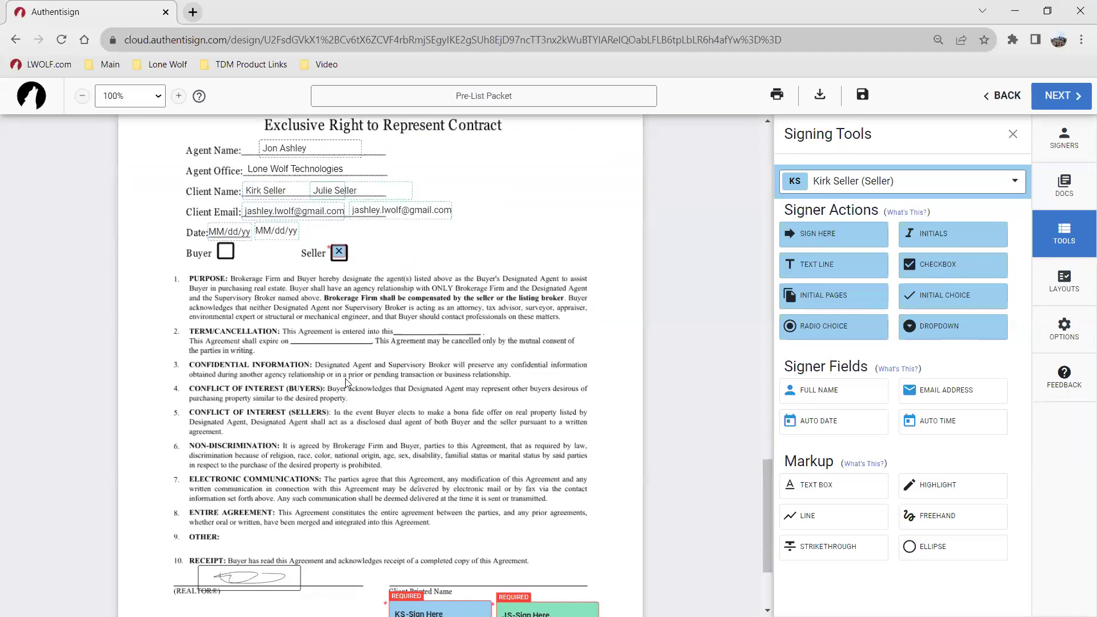
Step: Switch the signer to the listing agent and add a text field sized to the Term/Cancellation blank
left_click(913, 191)
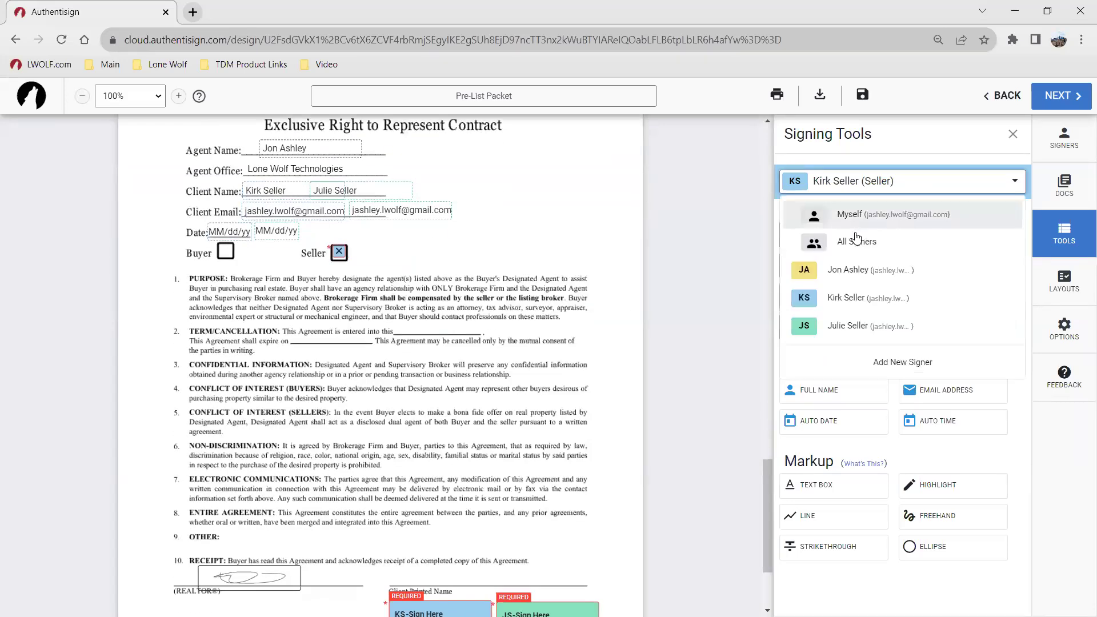
left_click(882, 269)
left_click_drag(837, 273, 480, 331)
left_click_drag(496, 334, 478, 333)
left_click(542, 348)
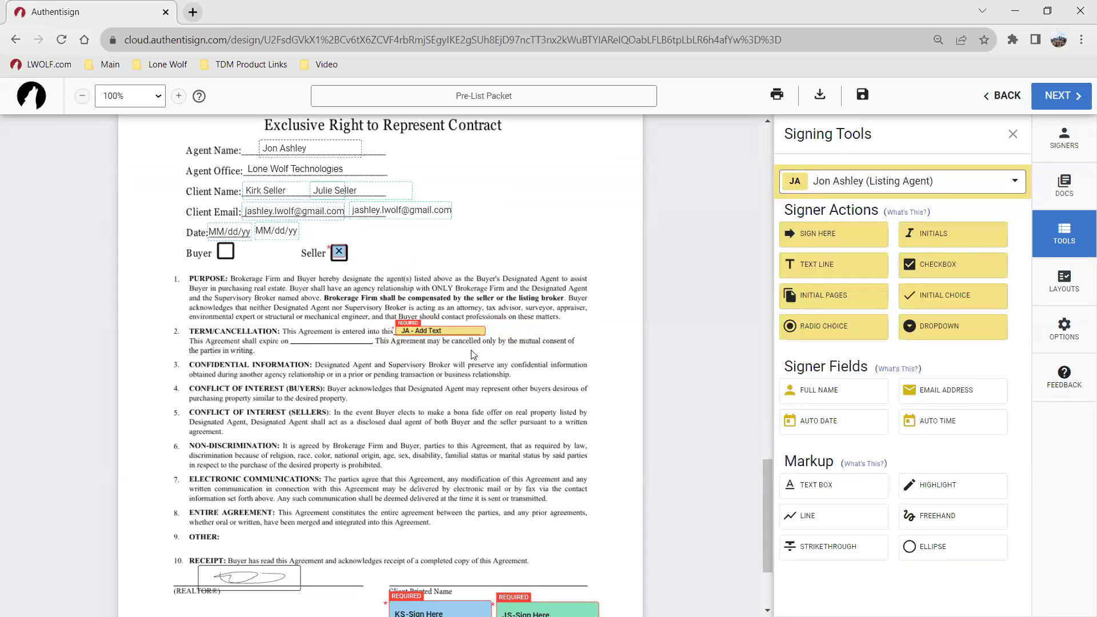
Step: Review the new listing-agent Add Text field and scroll down the contract
left_click(261, 231)
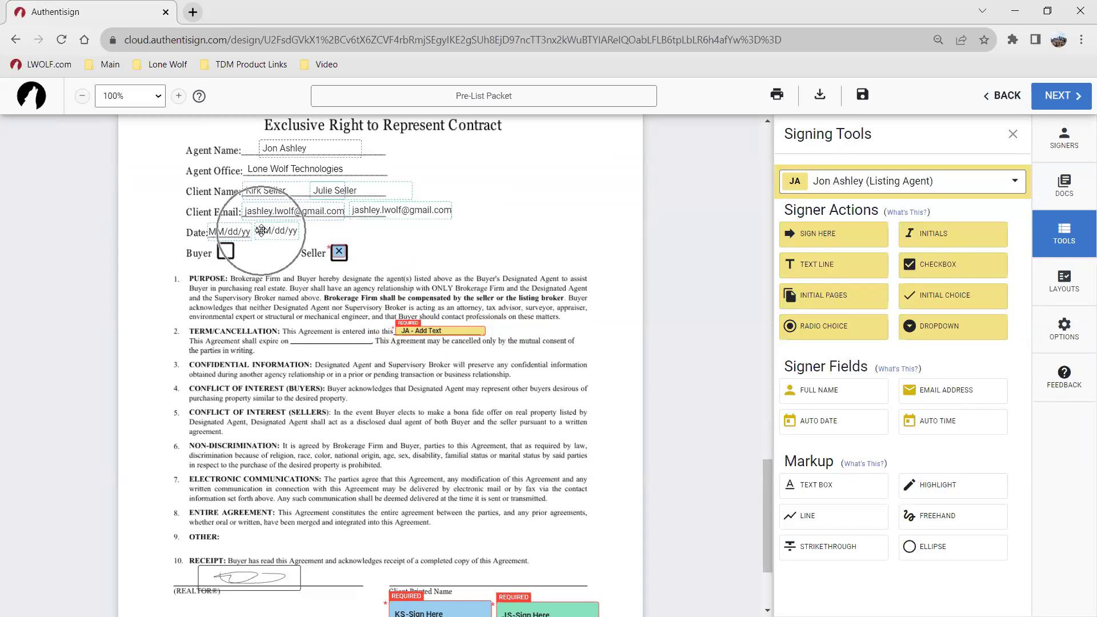
key("ctrl")
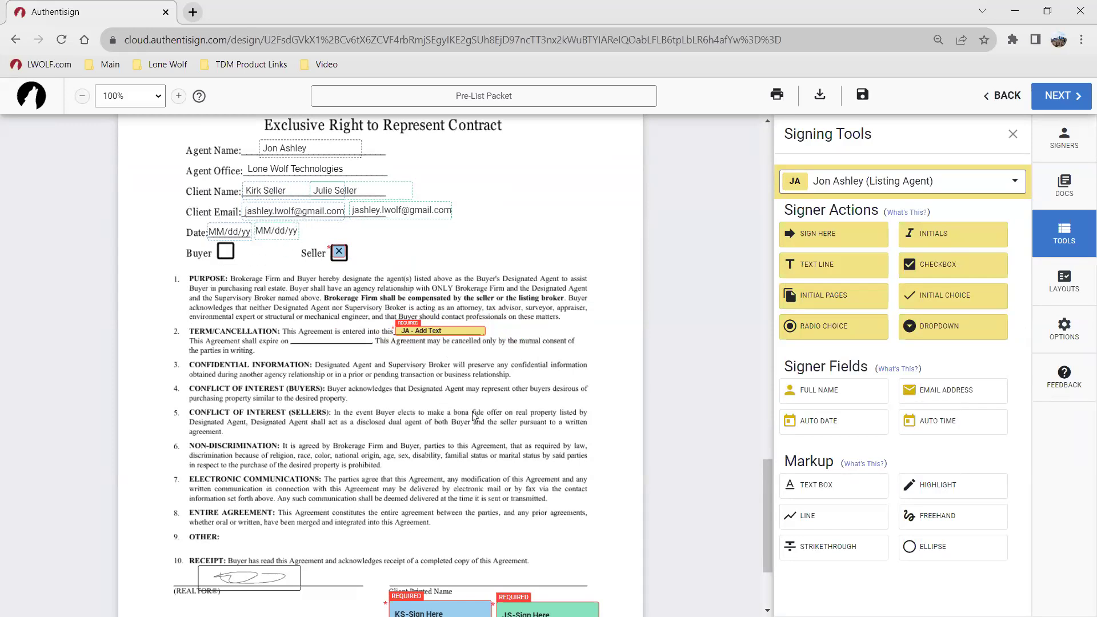
left_click(460, 331)
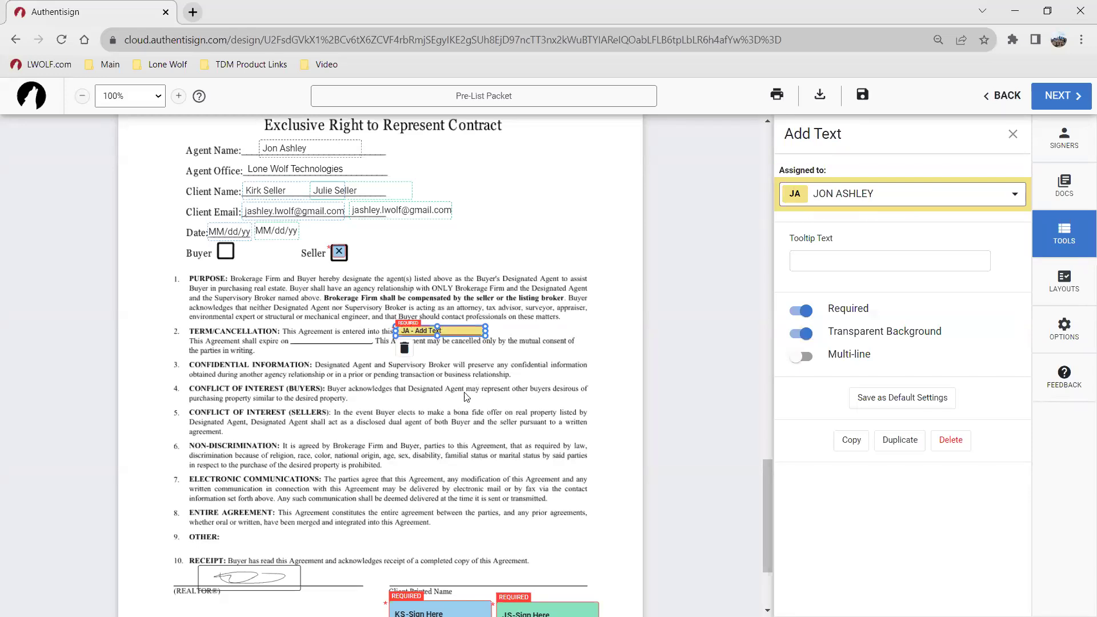
left_click(466, 396)
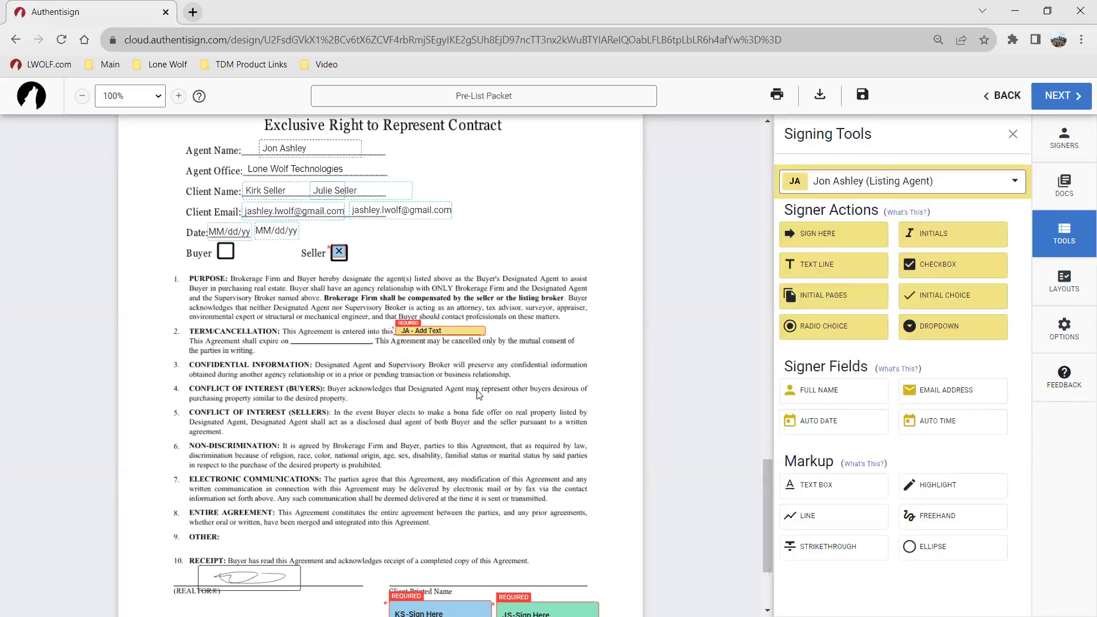
scroll(479, 394, "down", 3)
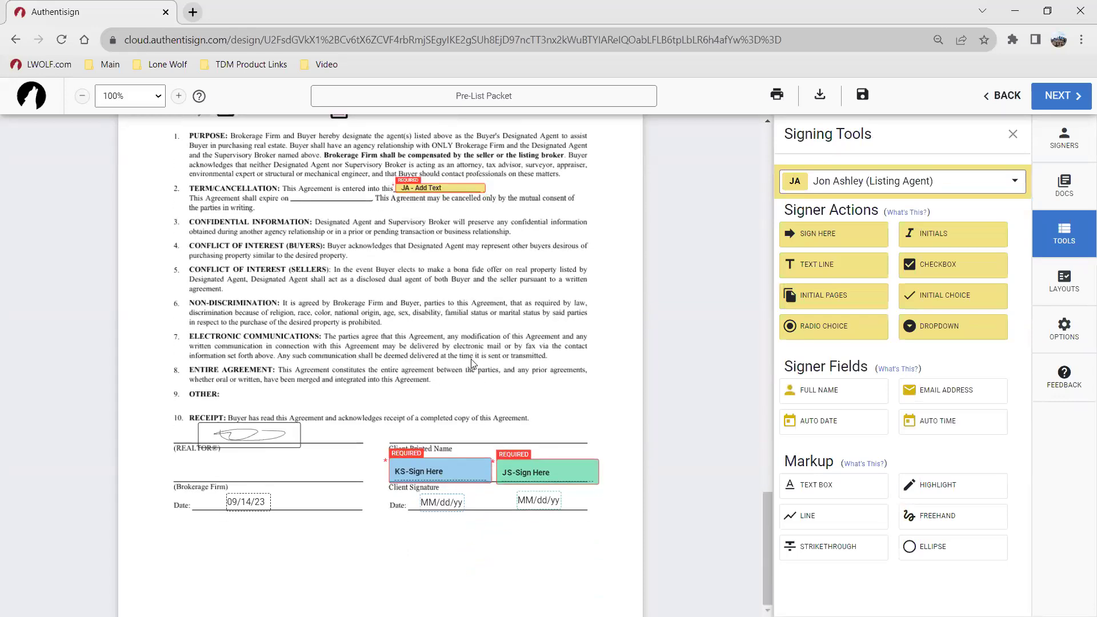
scroll(471, 364, "up", 3)
scroll(470, 361, "down", 2)
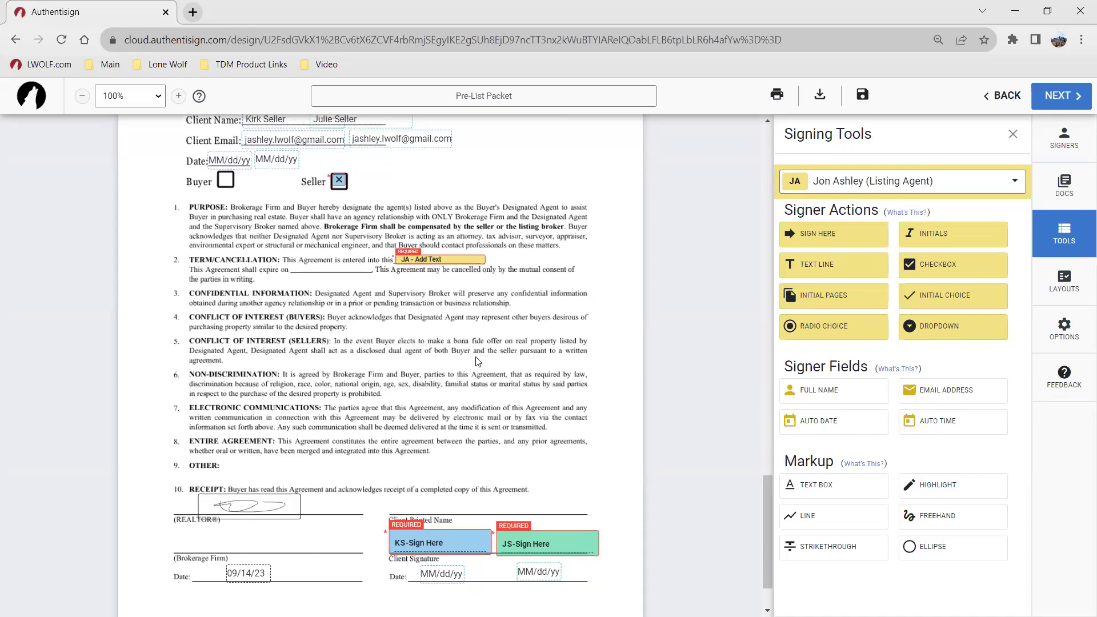
scroll(480, 365, "down", 1)
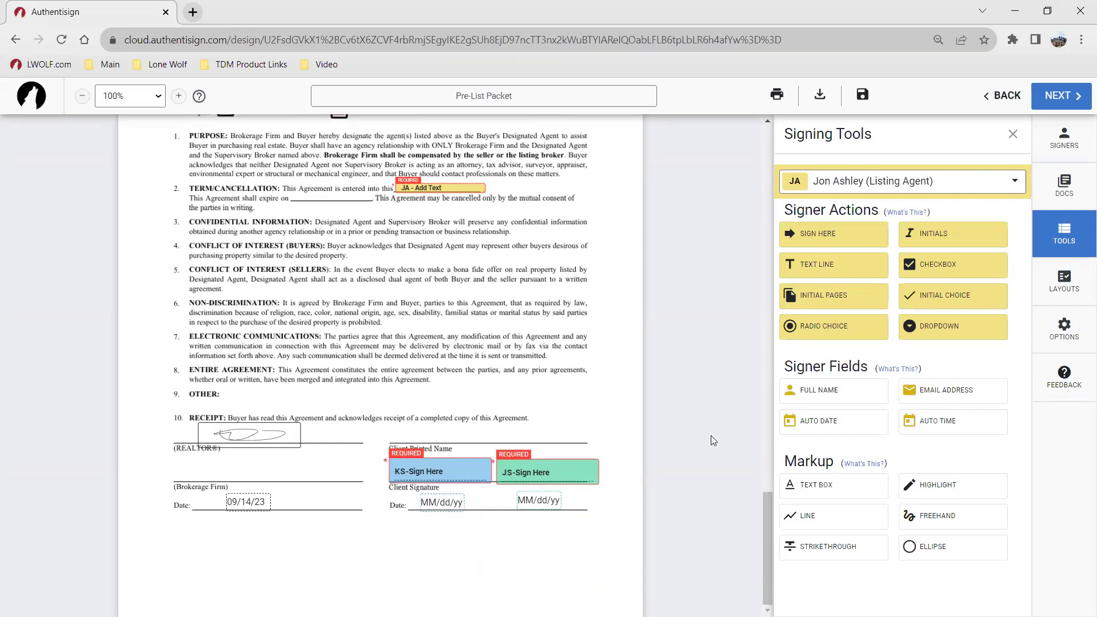
left_click(942, 333)
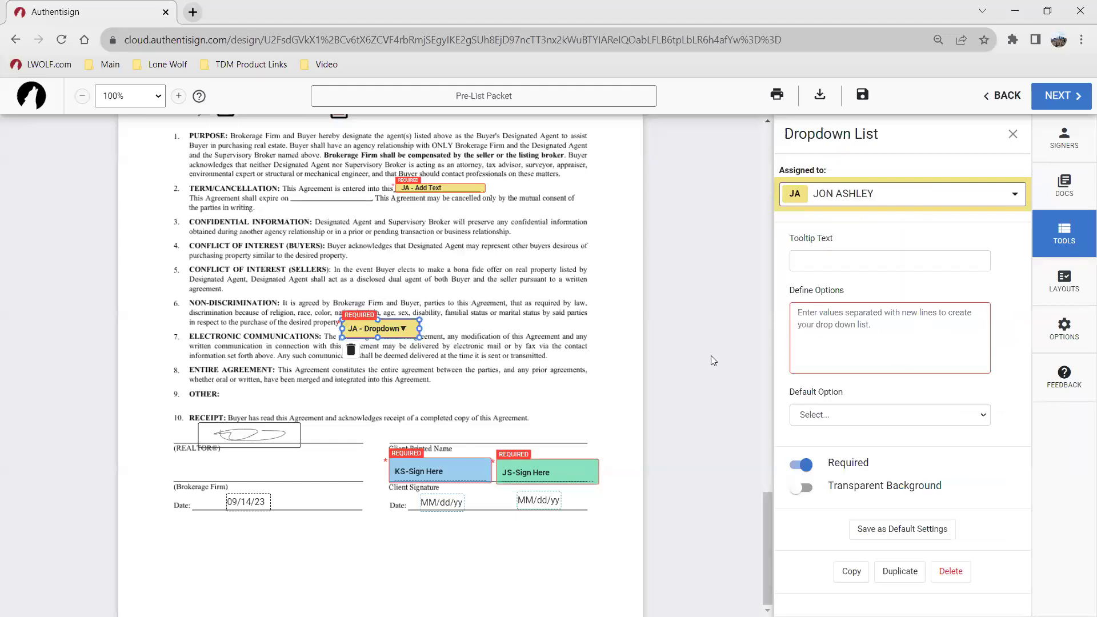
left_click(897, 316)
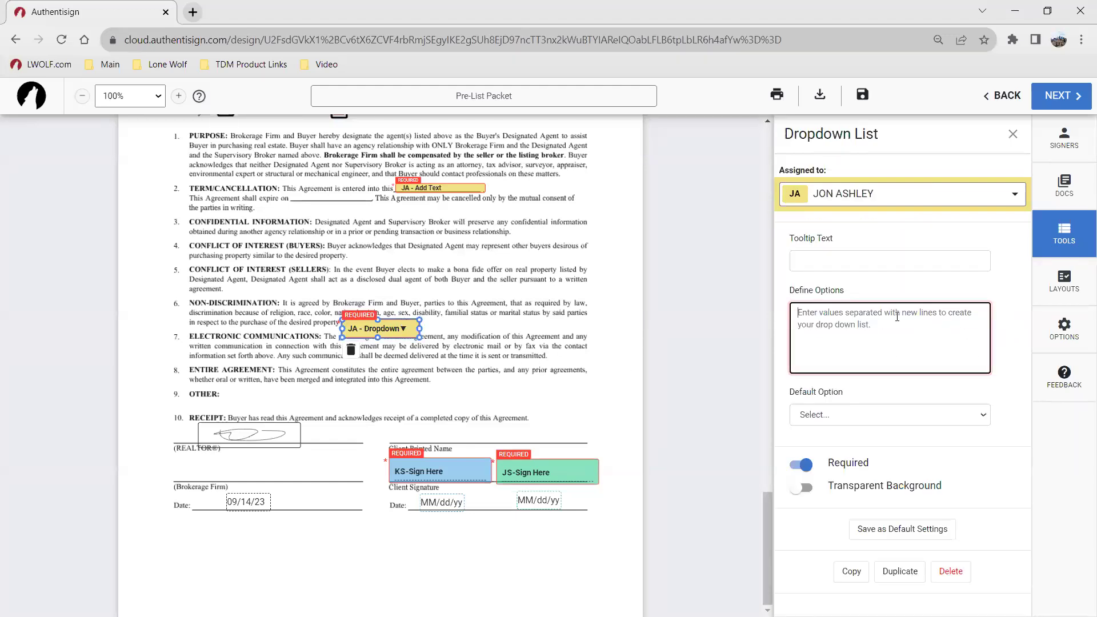
type("A")
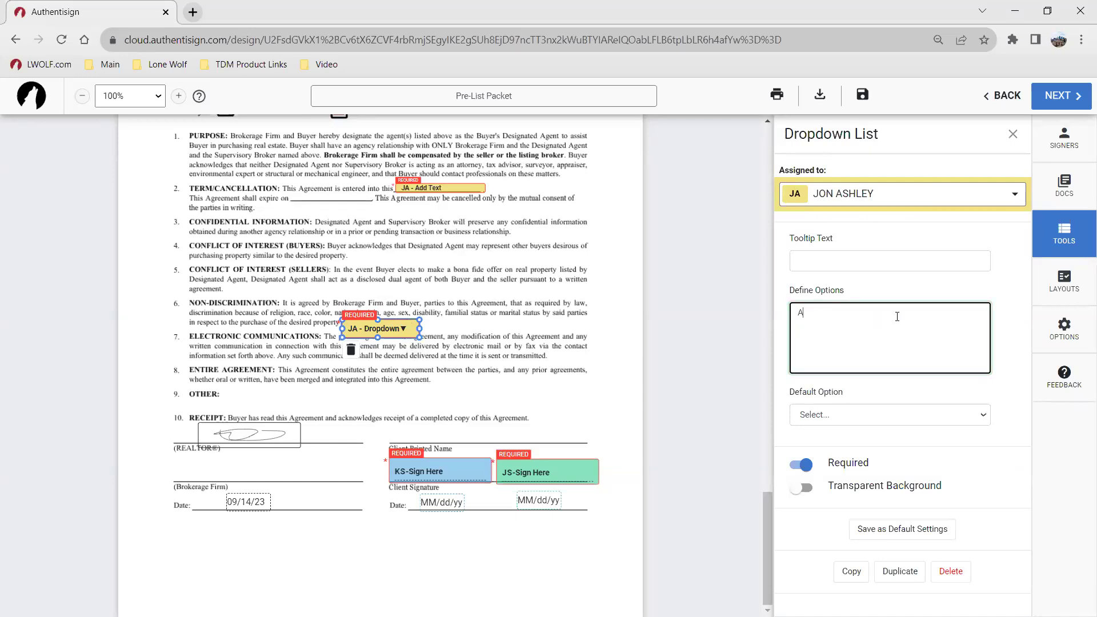
type("ccept Decline")
left_click(458, 331)
left_click(397, 326)
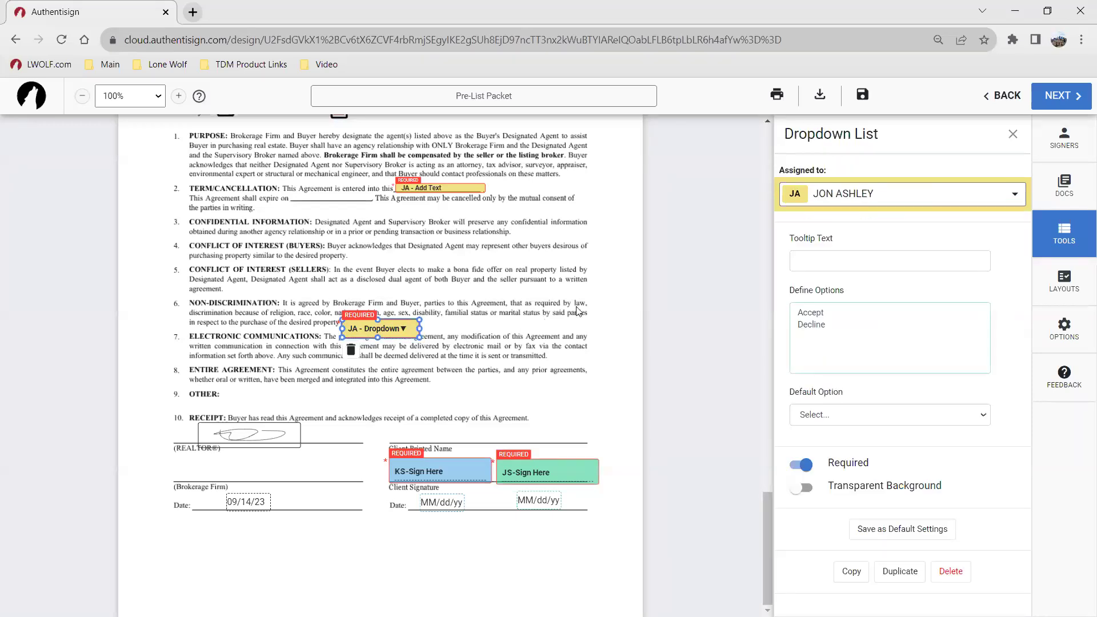
left_click(791, 259)
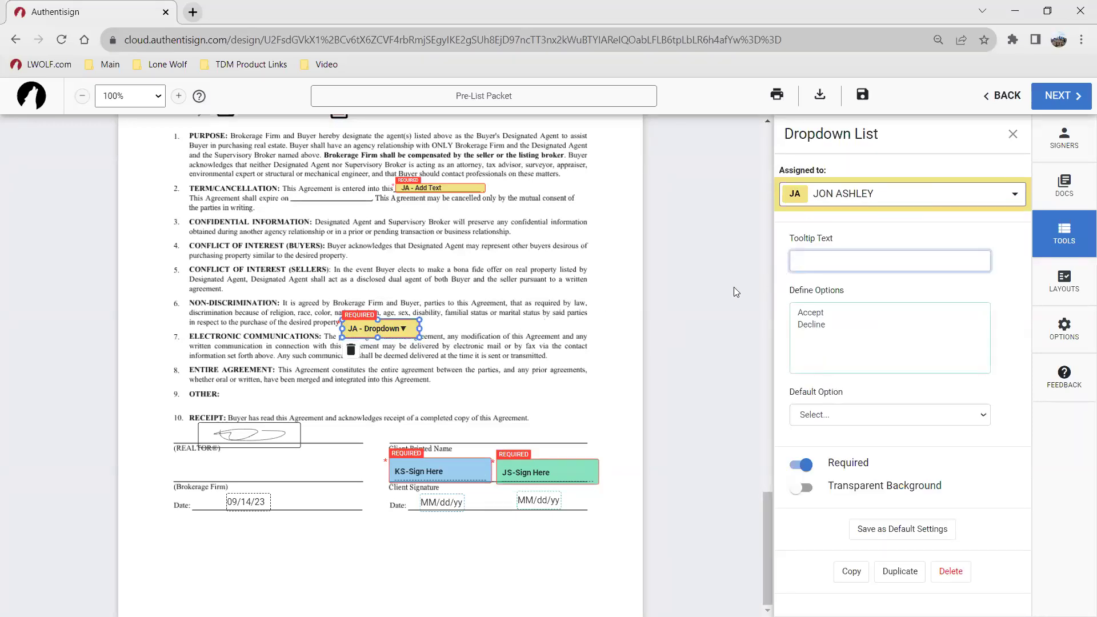
left_click(833, 415)
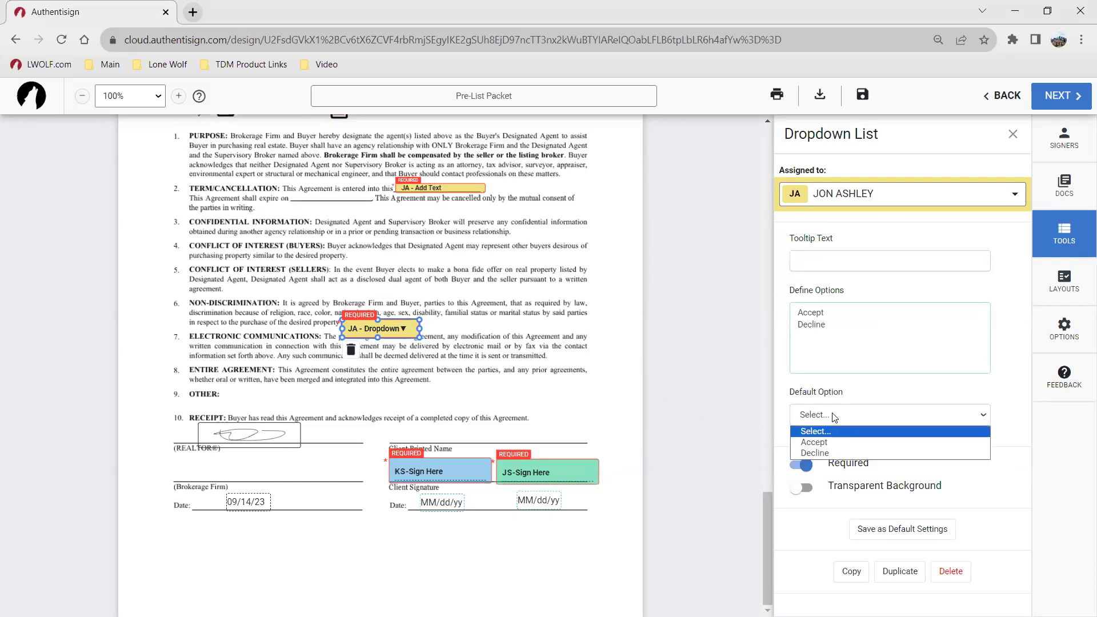
left_click(838, 404)
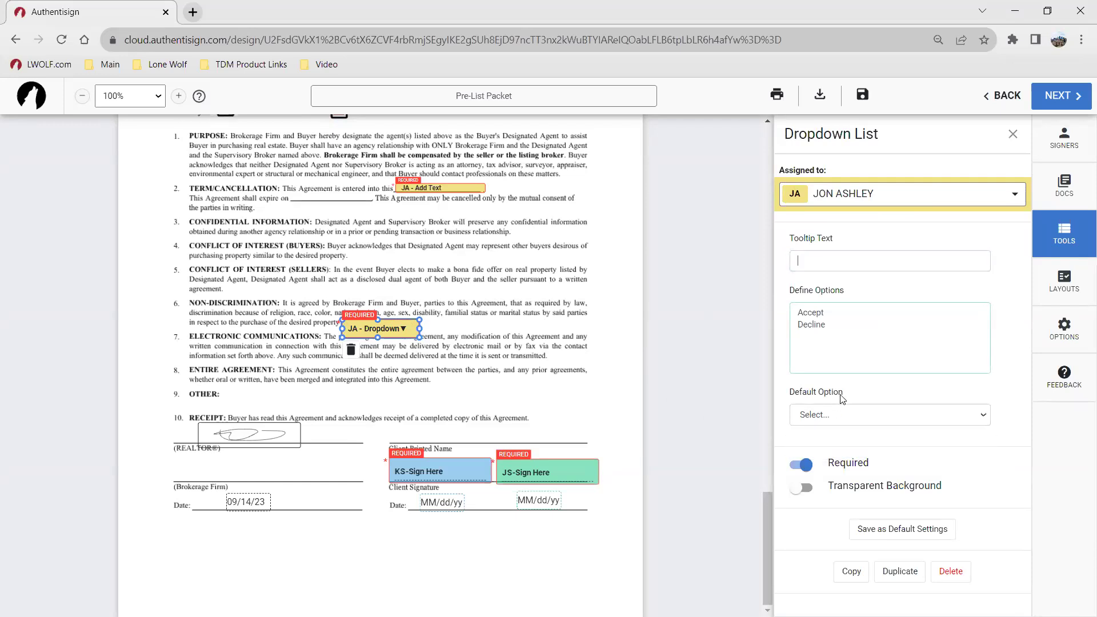
left_click(632, 372)
left_click(354, 350)
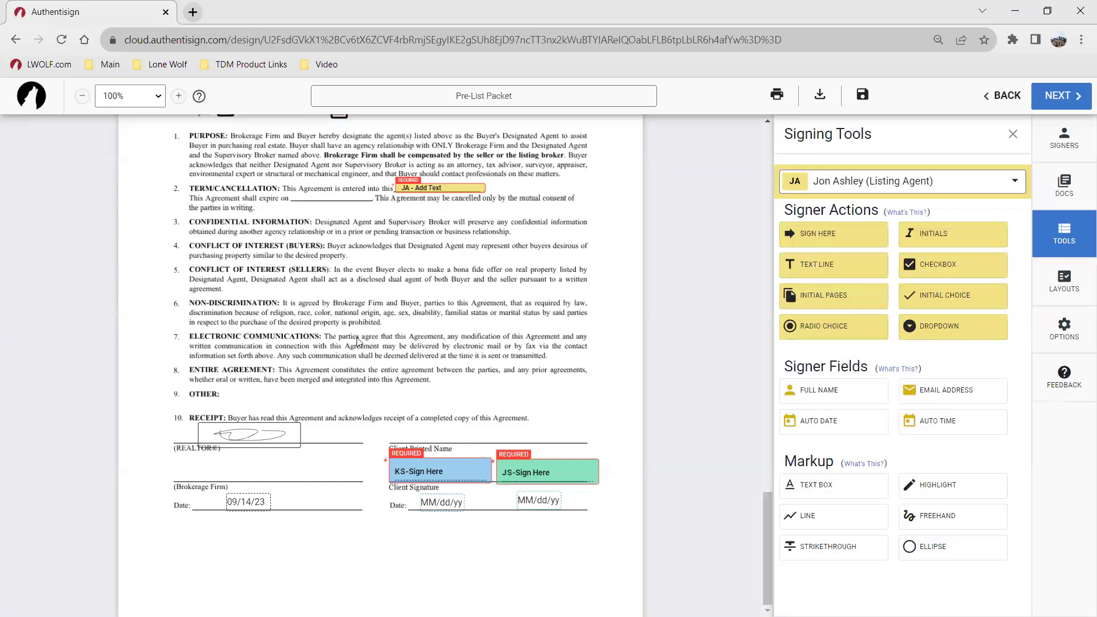
left_click(520, 462)
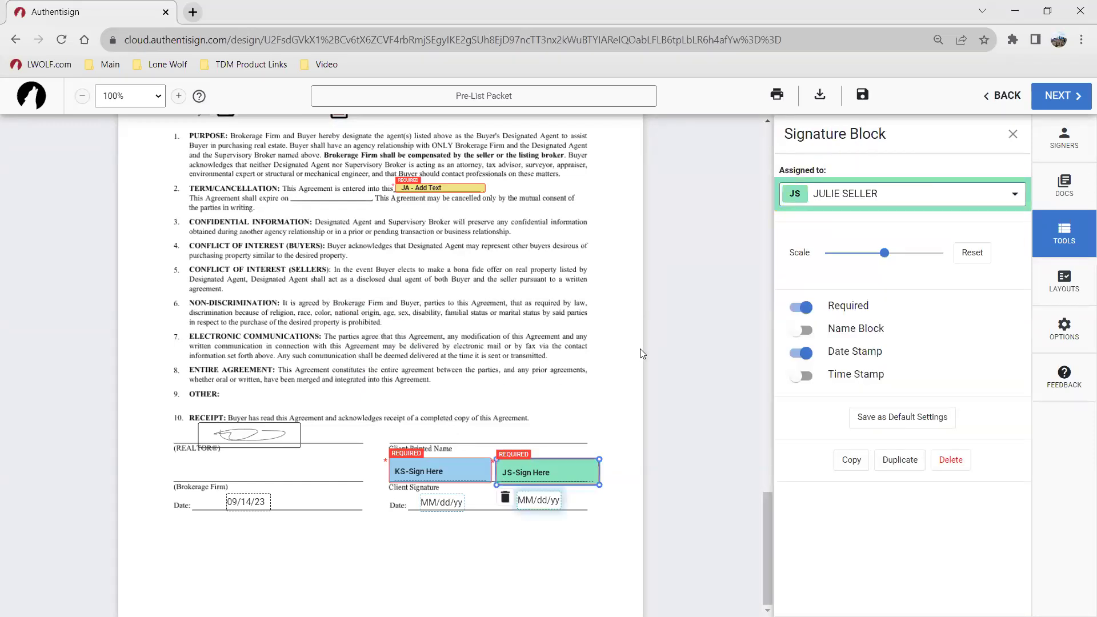
left_click(592, 322)
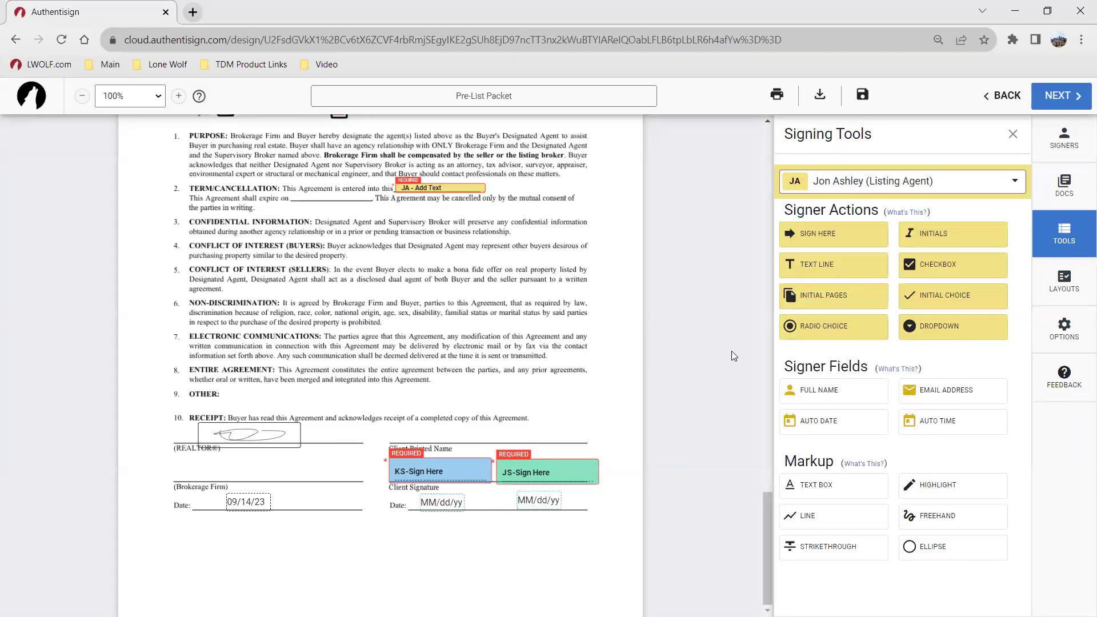
left_click(957, 302)
left_click(560, 498)
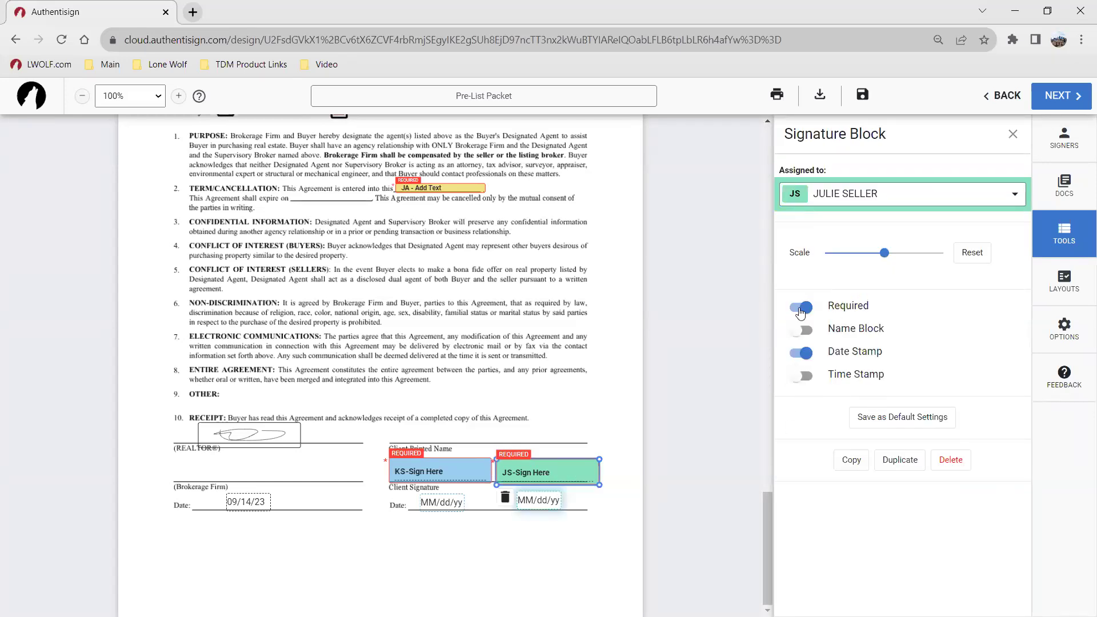
left_click(565, 317)
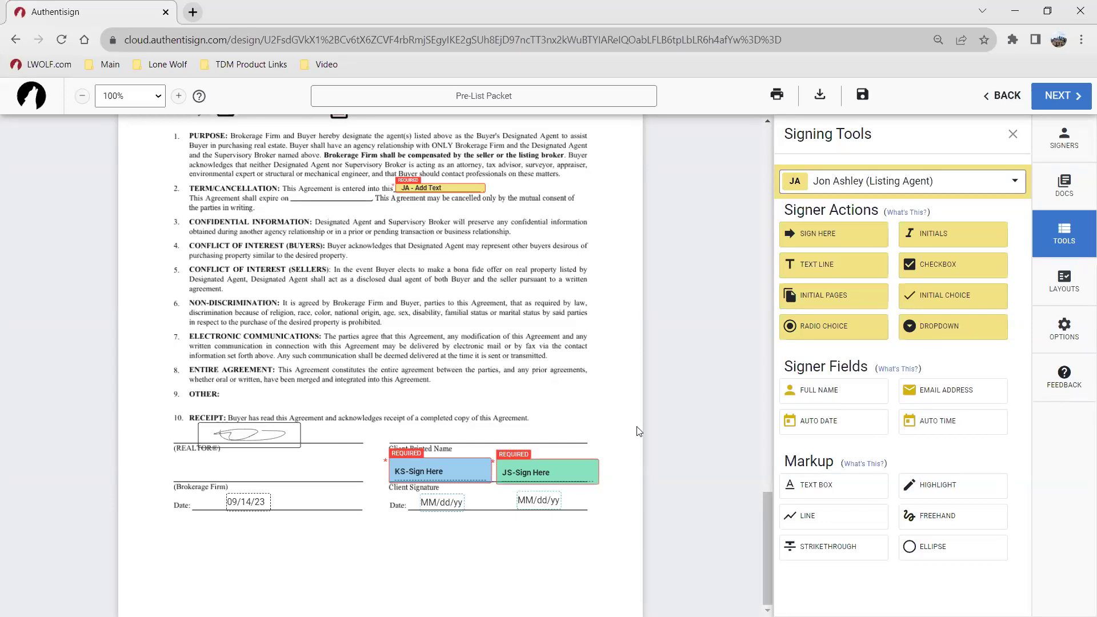
left_click(539, 482)
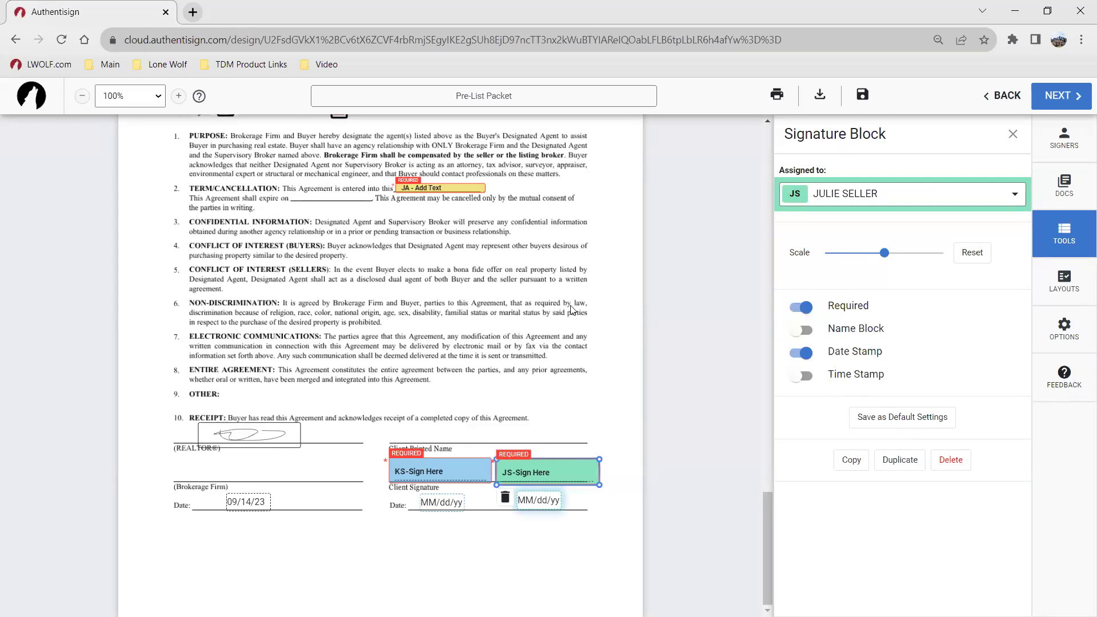
left_click(562, 323)
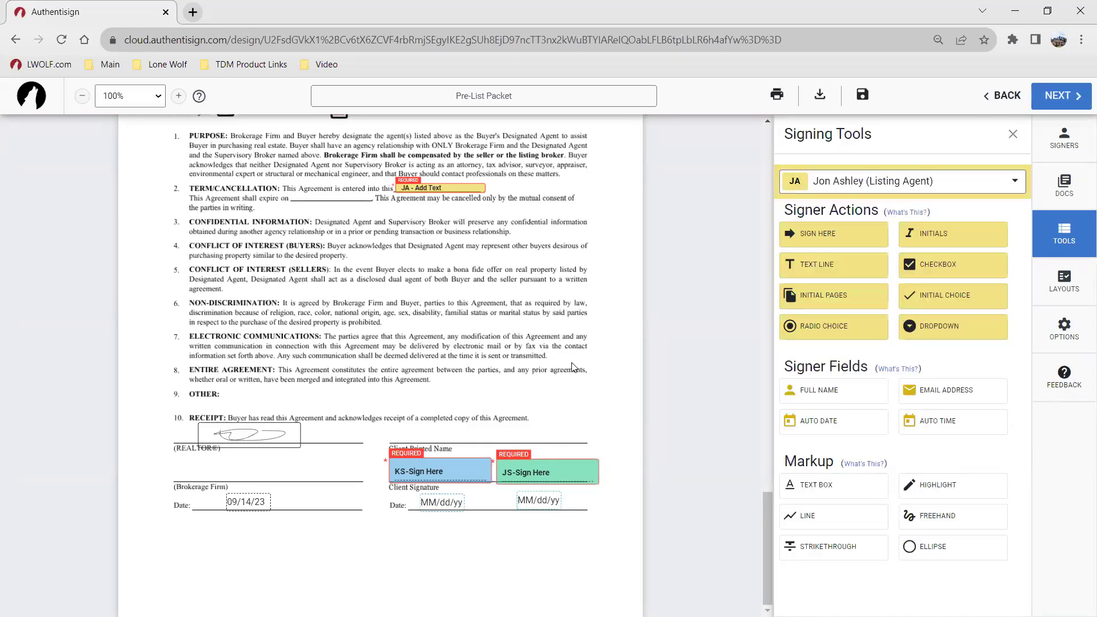
Step: Add a dropdown with tooltip 'Sign if Accepting' and options Accept and Decline above the Receipt lines
left_click(940, 328)
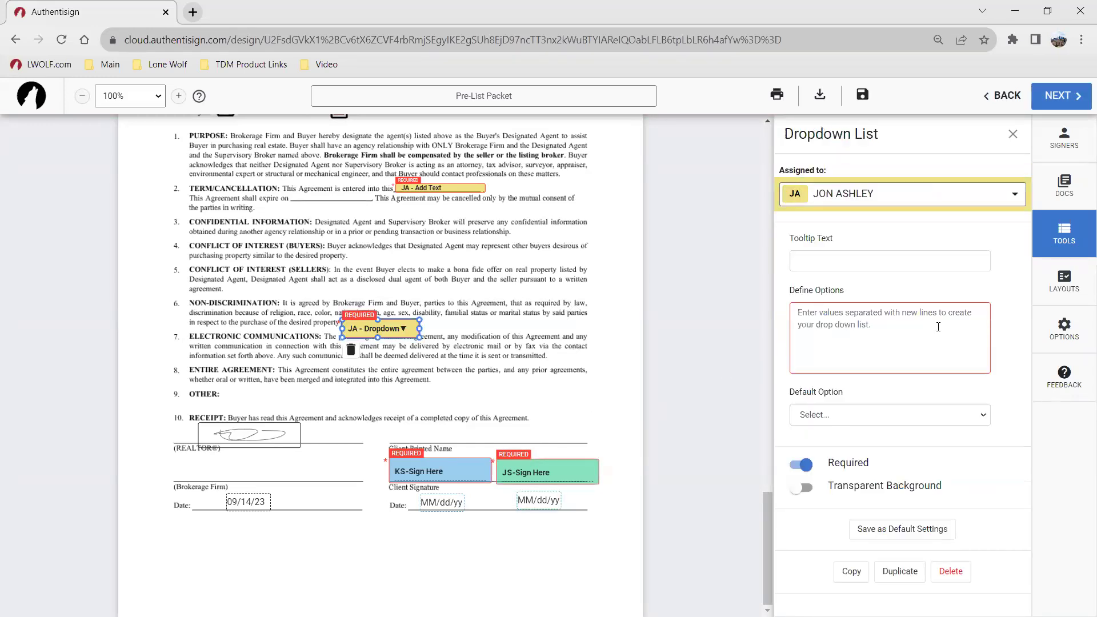
left_click(821, 265)
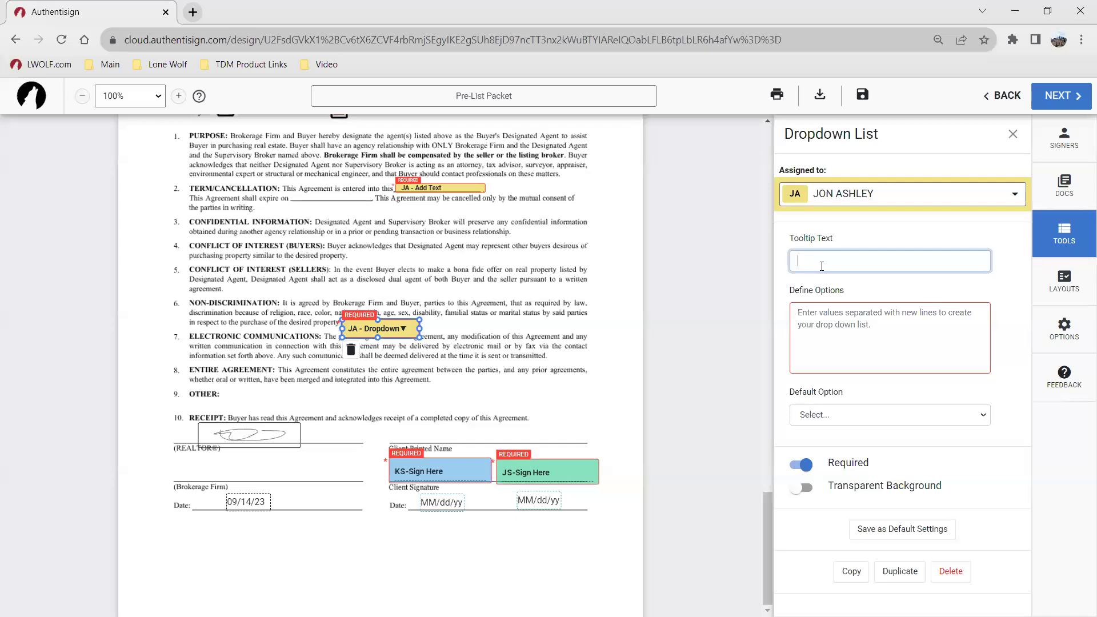
type("Sign if Accepting")
left_click(923, 326)
left_click(801, 324)
type("Acce")
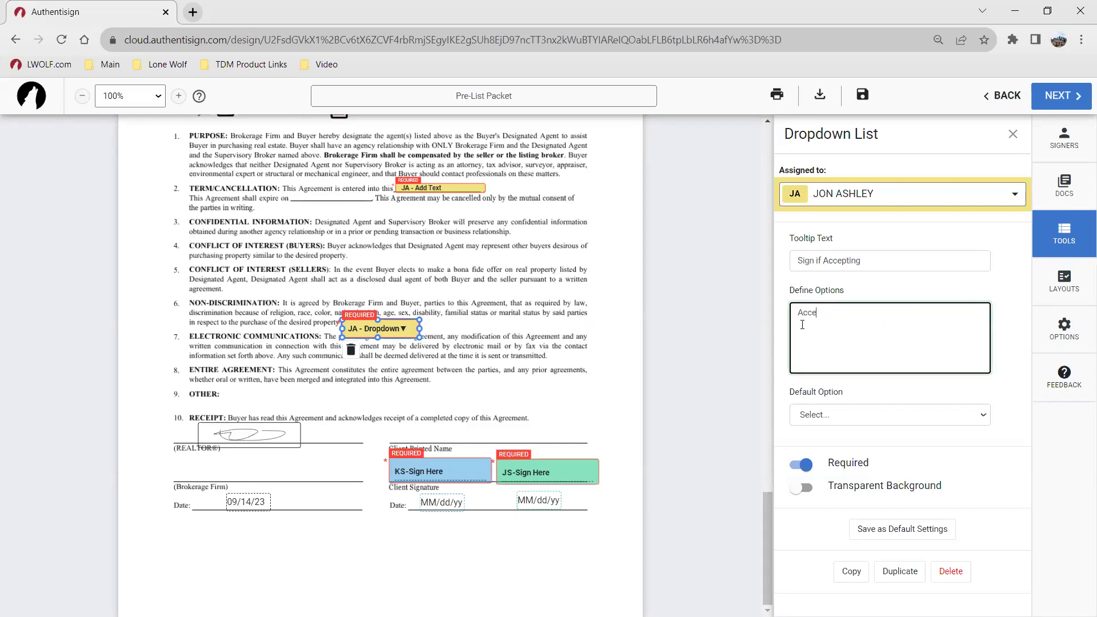
type("pt Decline")
left_click(466, 379)
mouse_move(363, 325)
left_mouse_down()
mouse_move(462, 430)
mouse_move(446, 432)
left_mouse_up()
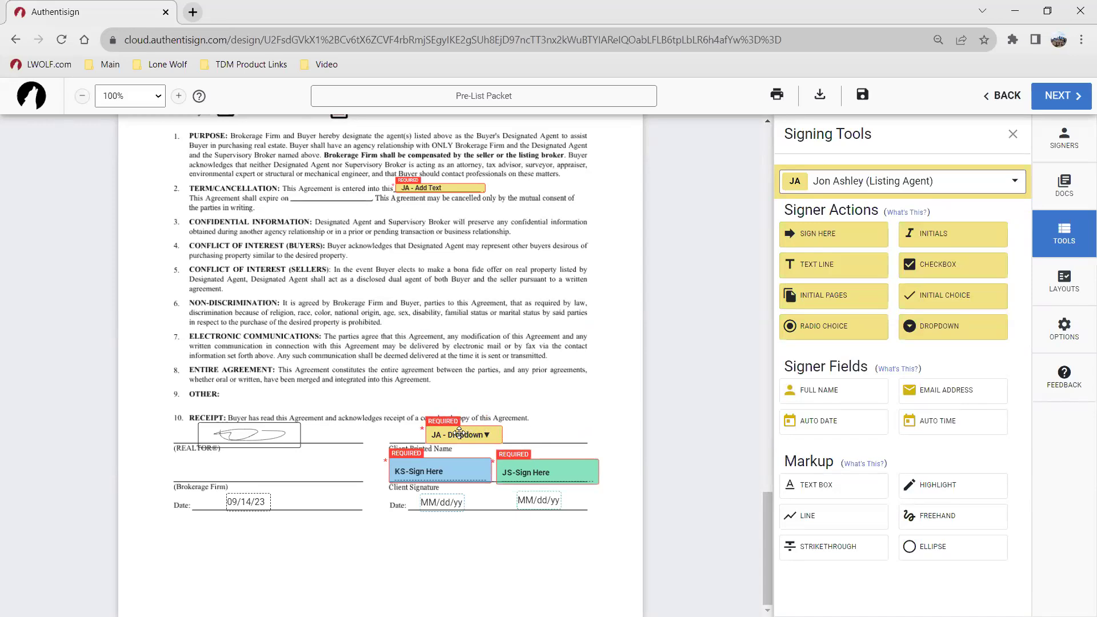
left_click(468, 434)
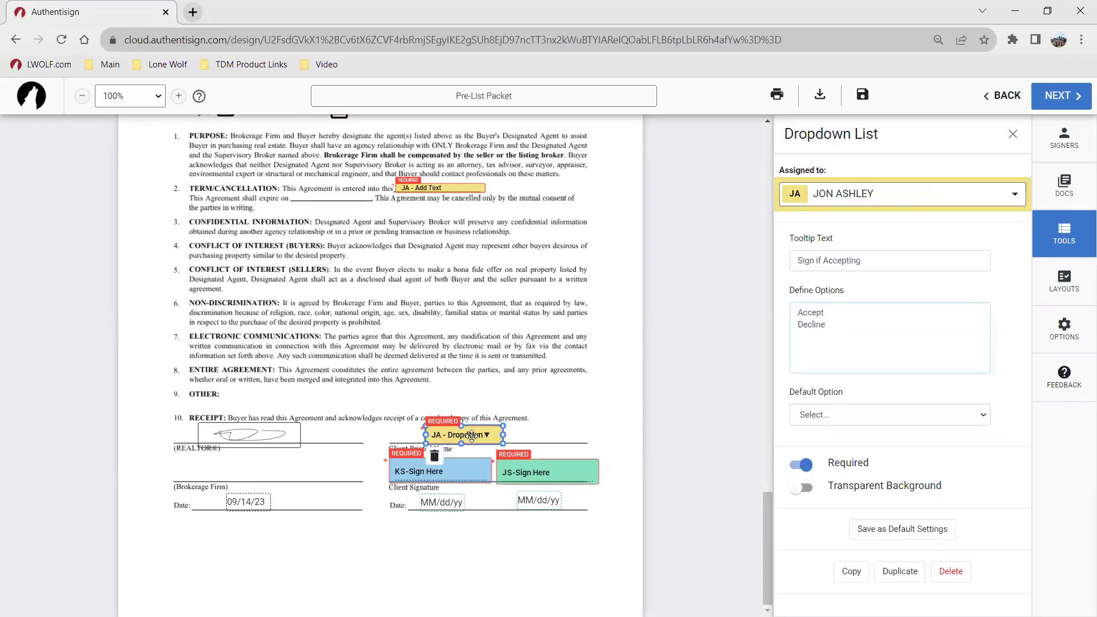
left_click(533, 432)
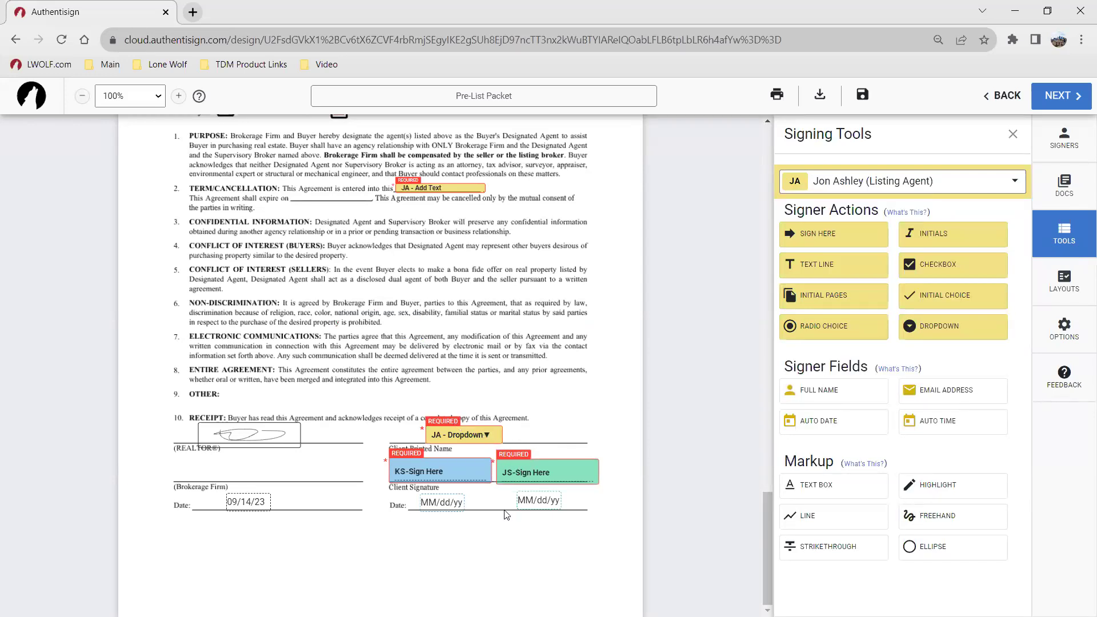
Step: Make the second seller's JS-Sign Here signature field optional by switching off Required
left_click(526, 462)
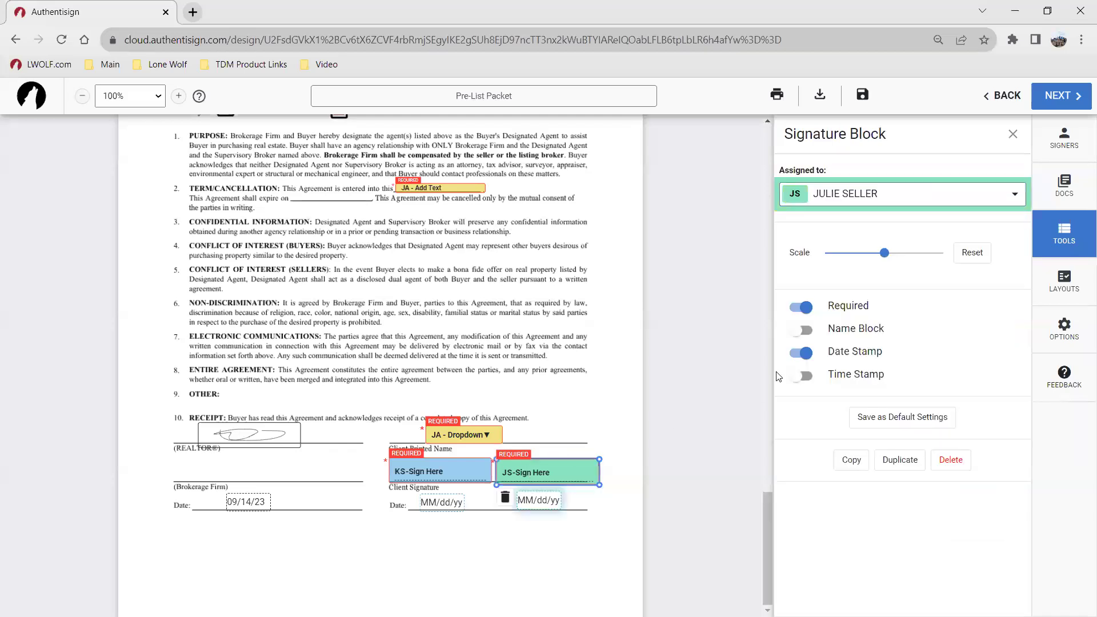
left_click(791, 309)
left_click(558, 394)
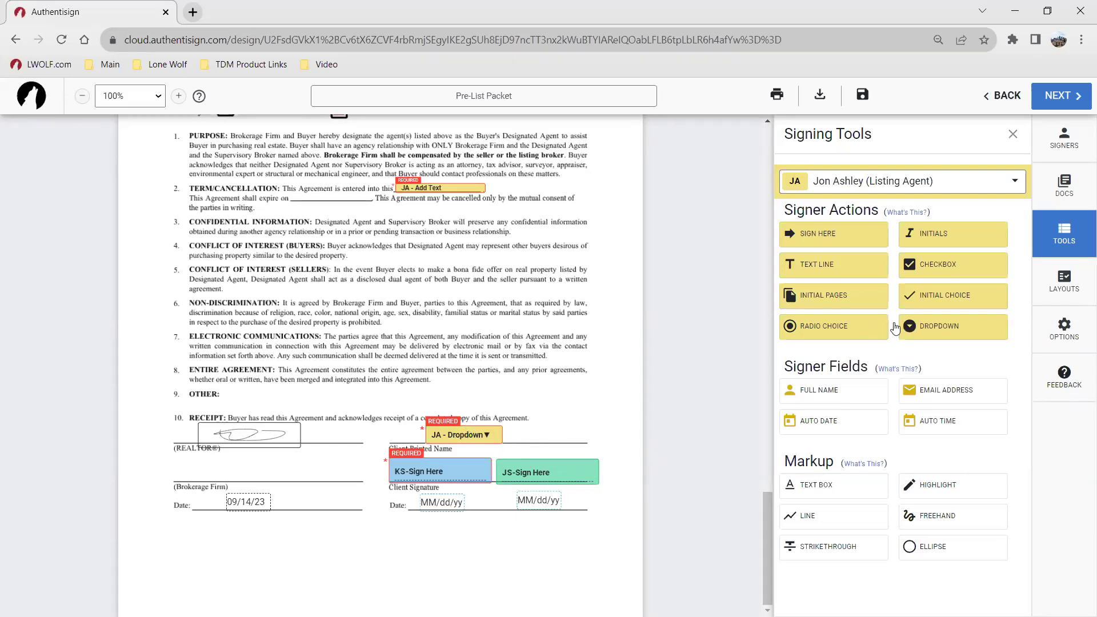
Step: Delete the listing agent's Accept/Decline dropdown from the Receipt section
left_click(465, 436)
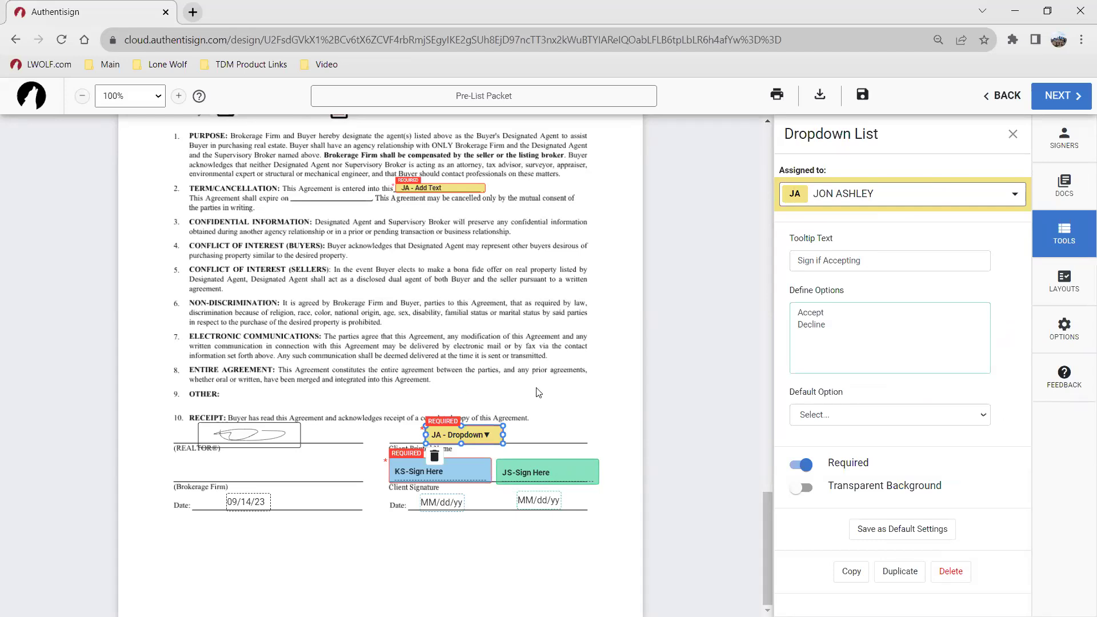
left_click(553, 452)
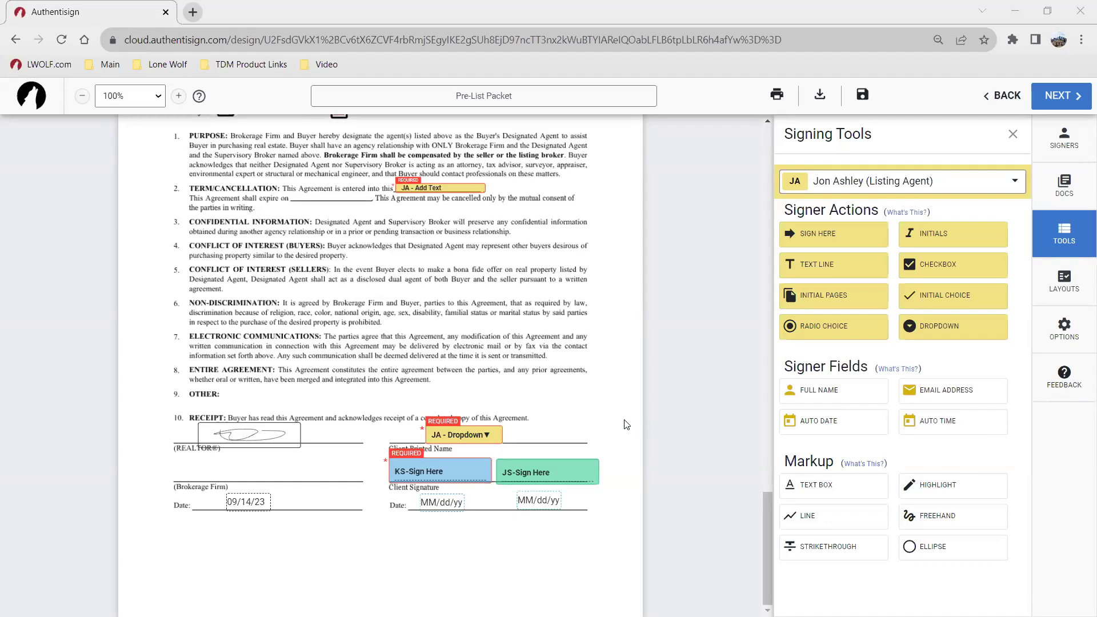
left_click(480, 433)
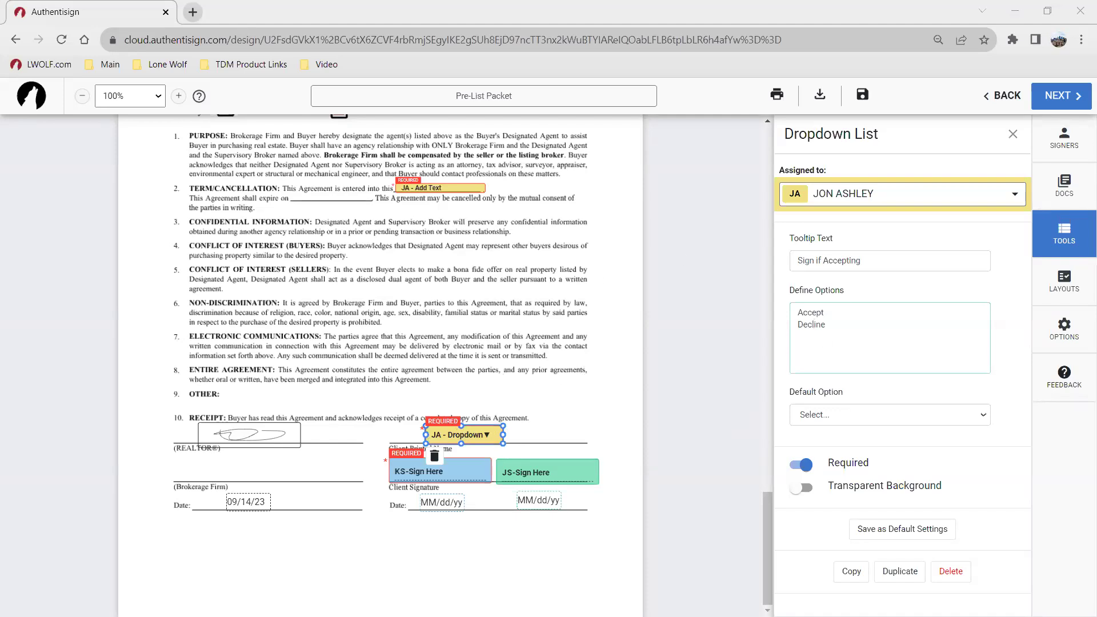
left_click(434, 456)
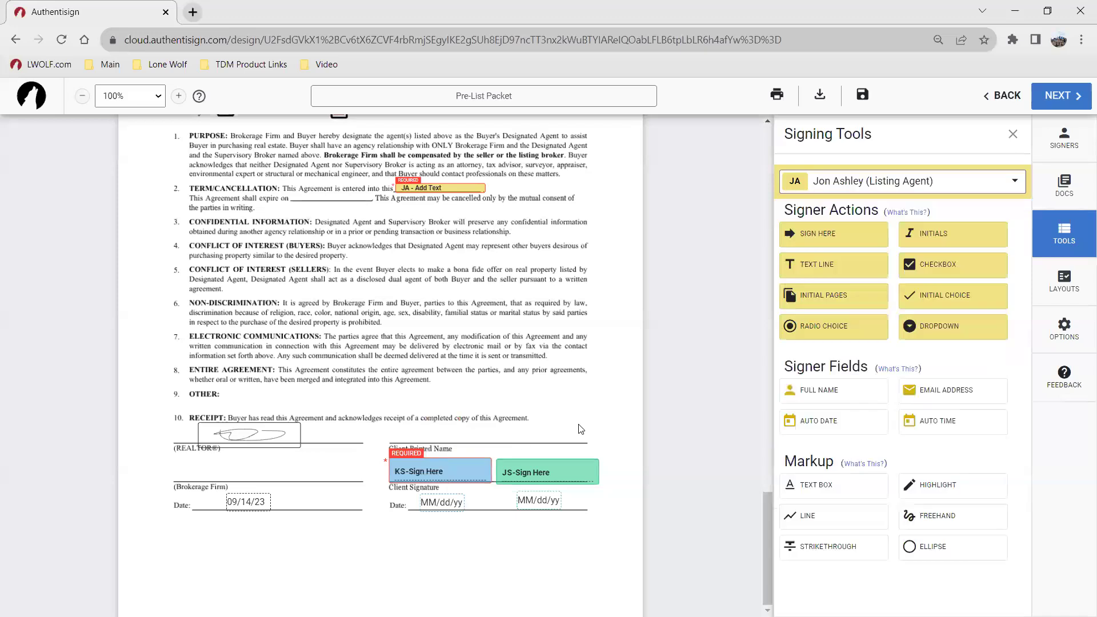
left_click(1065, 286)
left_click(1068, 322)
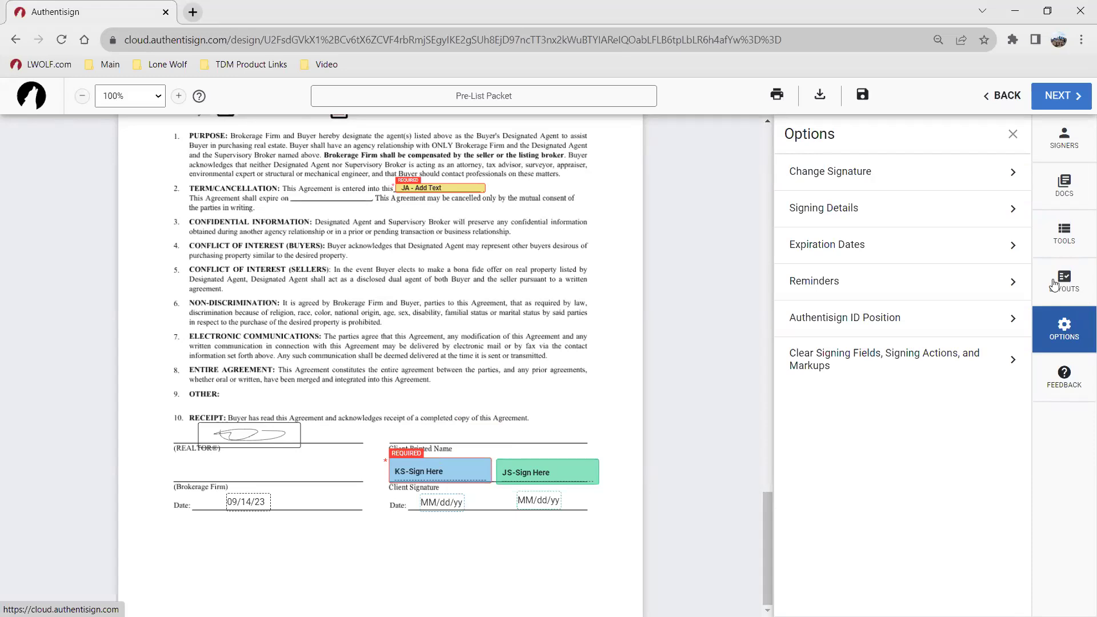
left_click(1074, 242)
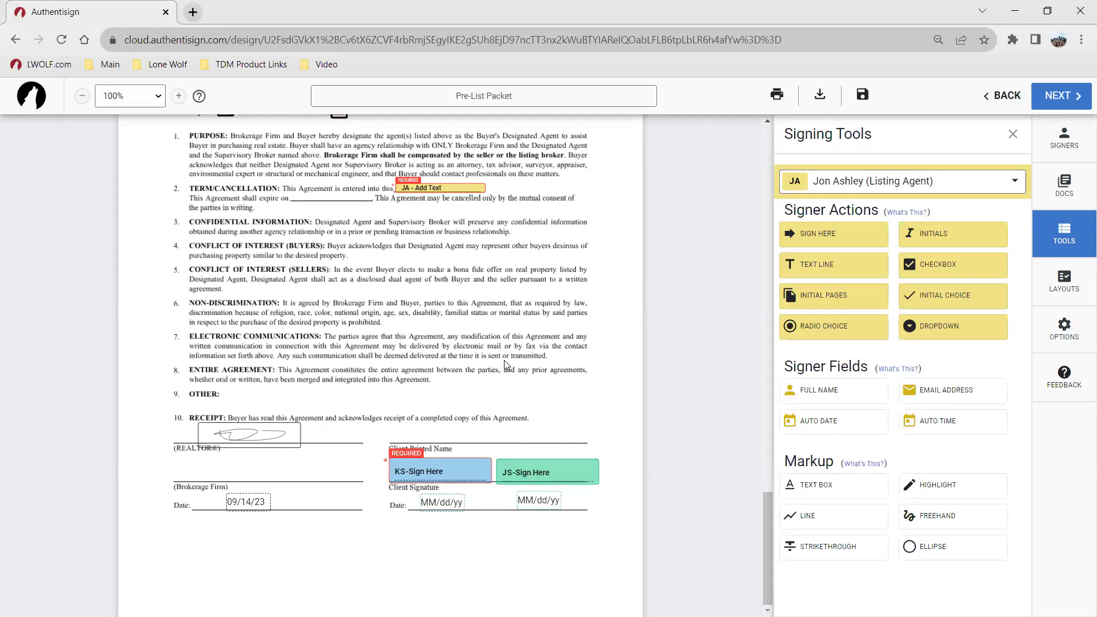
scroll(453, 380, "up", 1)
scroll(453, 379, "down", 1)
left_click(567, 472)
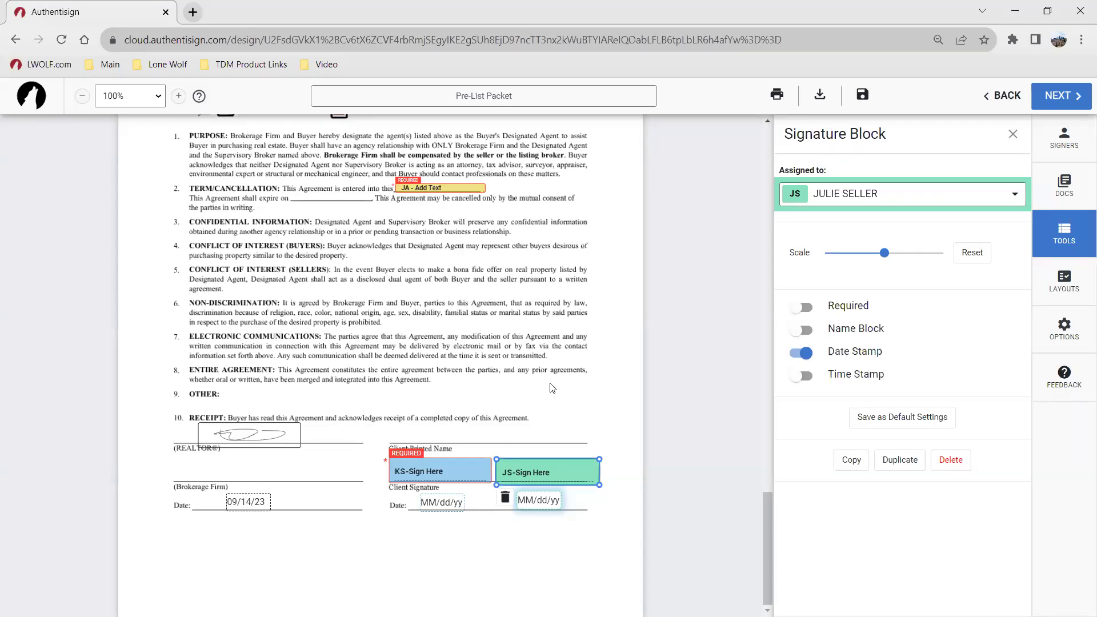
left_click(614, 369)
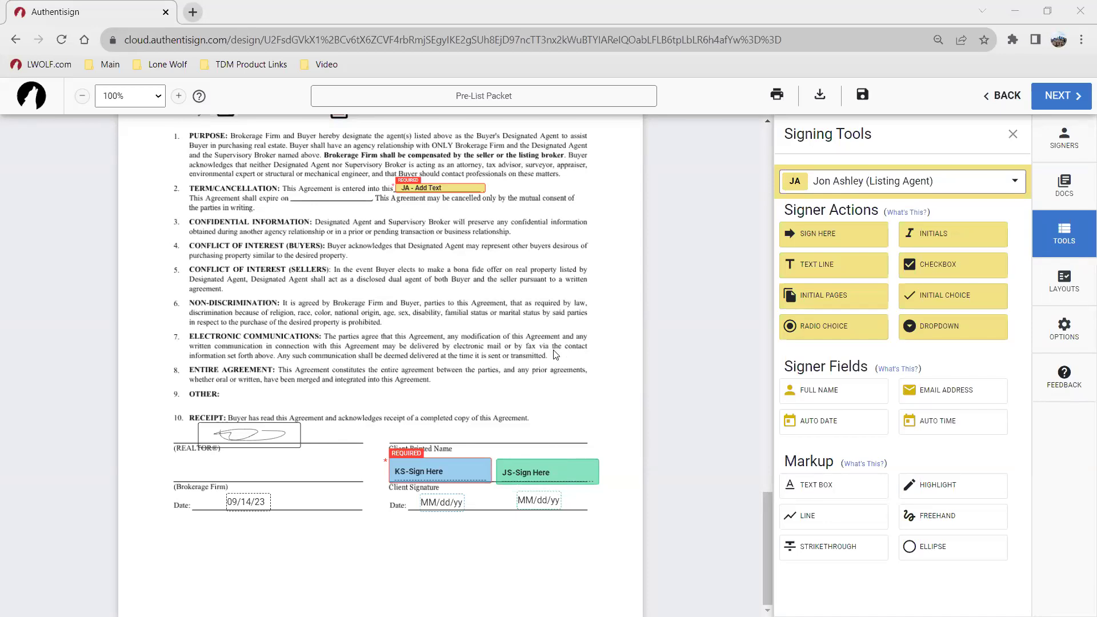
scroll(565, 293, "up", 10)
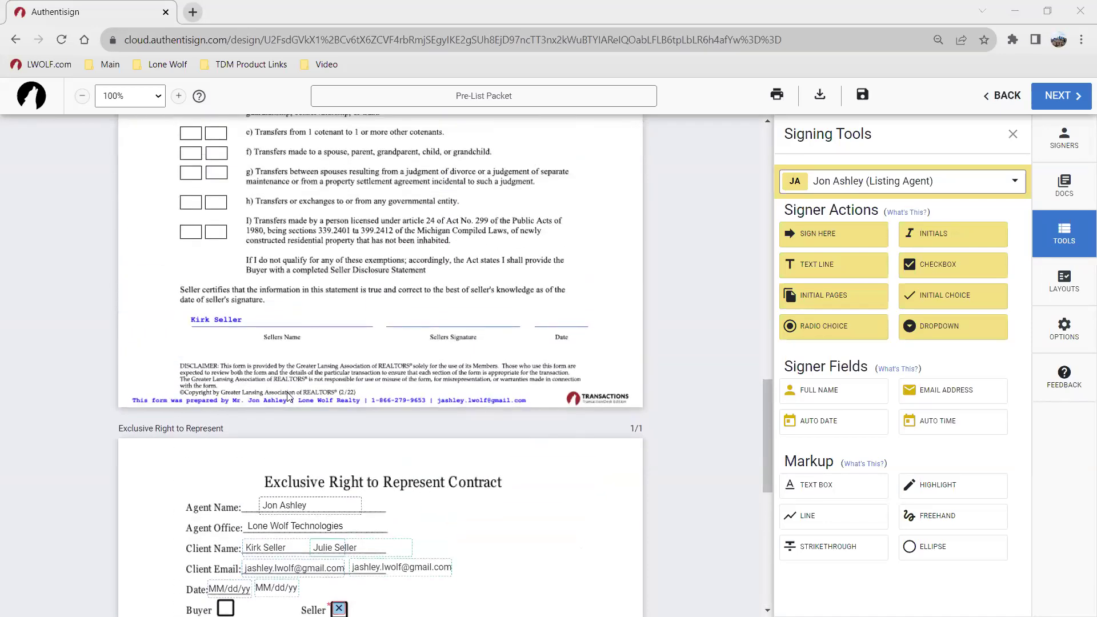
scroll(430, 410, "up", 12)
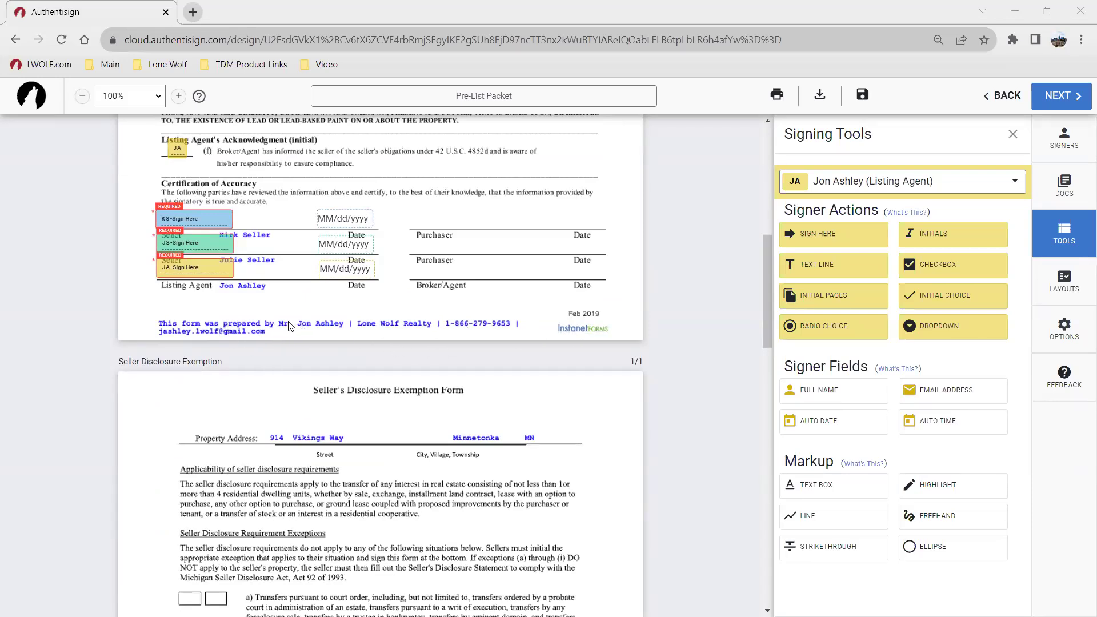
scroll(291, 326, "down", 5)
scroll(292, 326, "down", 5)
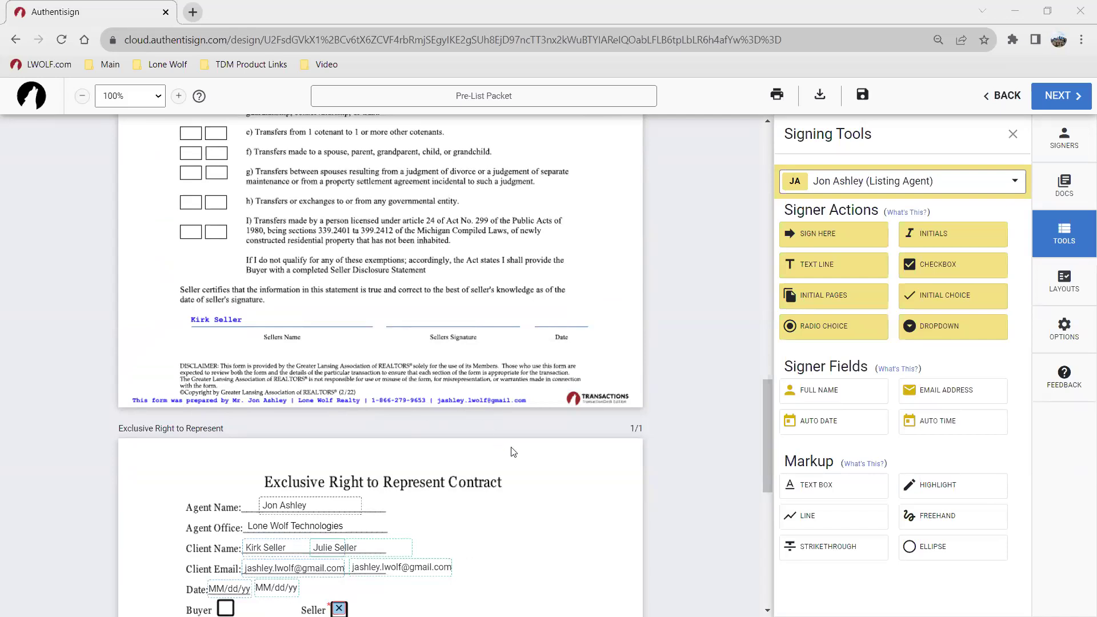
scroll(515, 422, "down", 5)
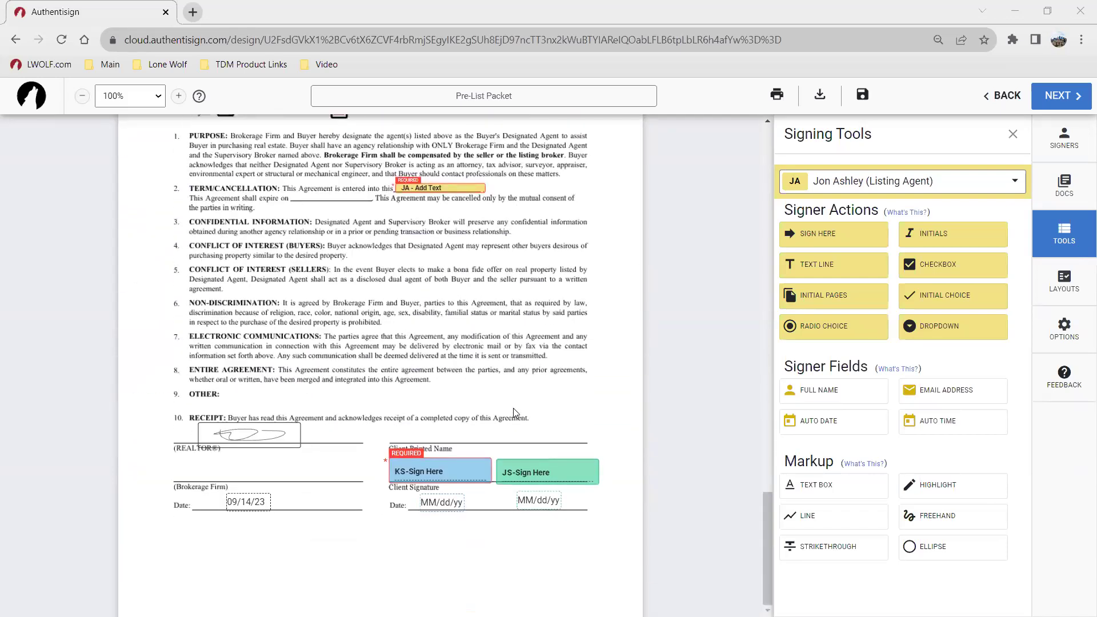
scroll(513, 408, "up", 5)
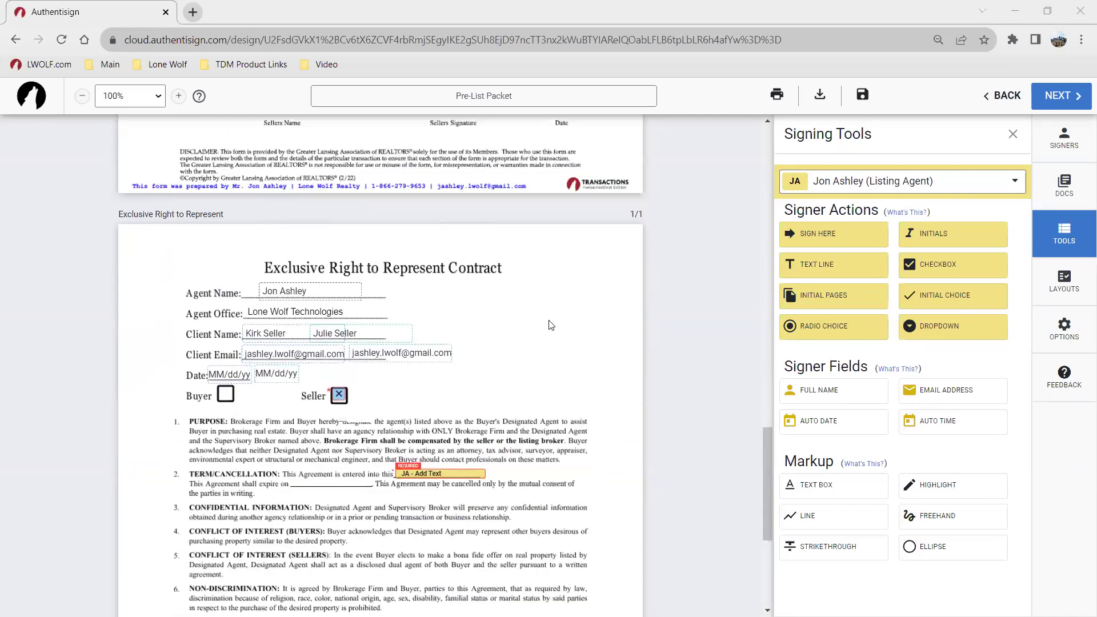
scroll(256, 213, "down", 4)
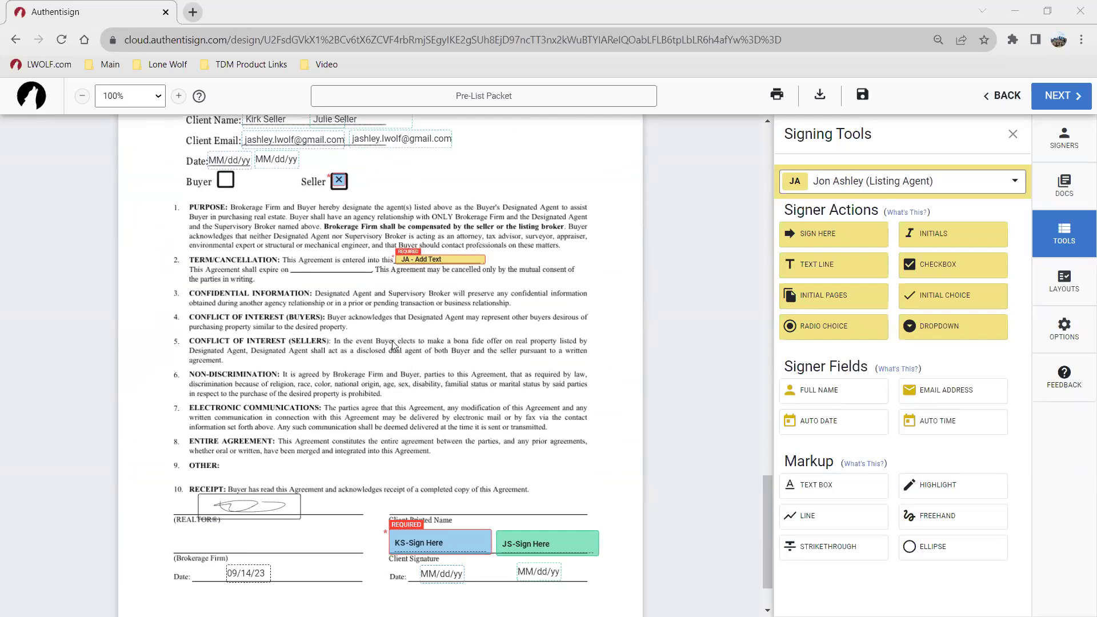
scroll(411, 346, "down", 1)
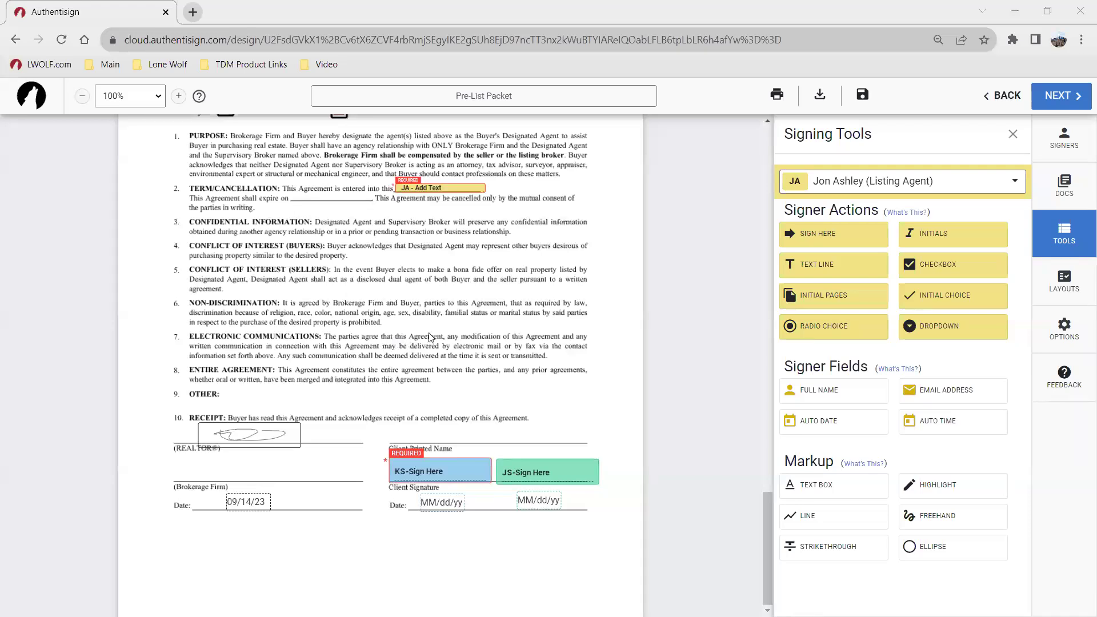
scroll(459, 303, "up", 2)
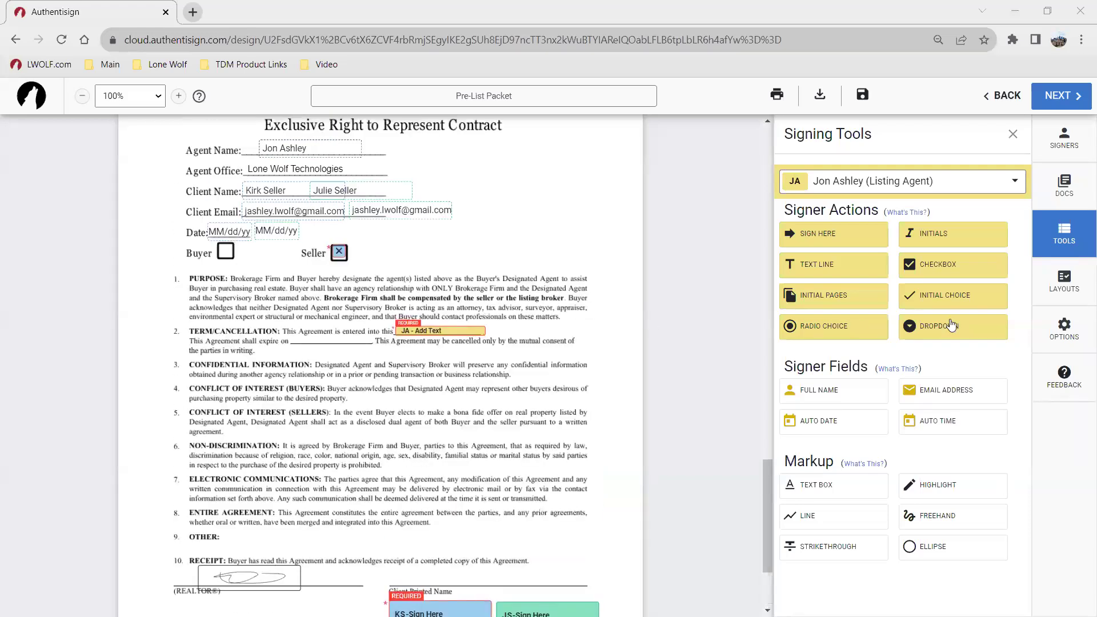
left_click(1075, 288)
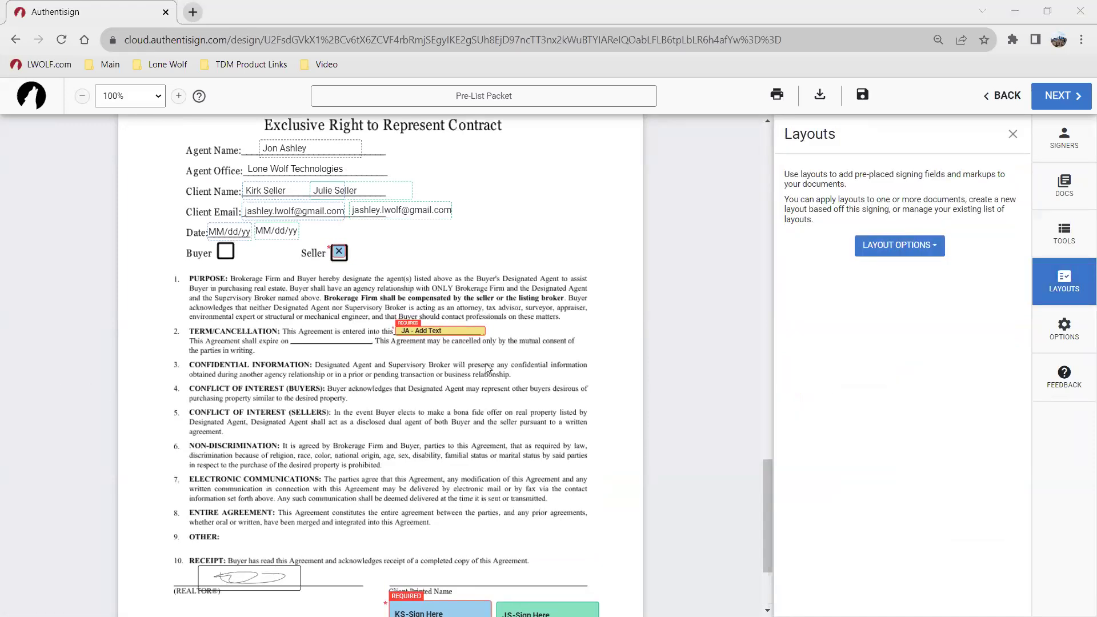
scroll(566, 380, "up", 1)
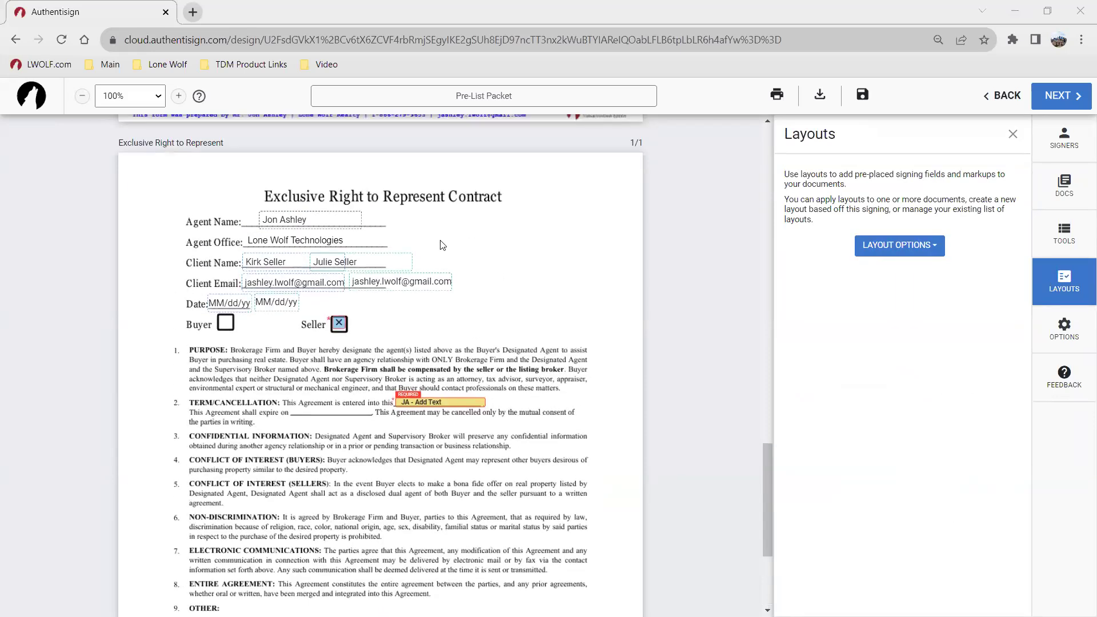
scroll(400, 286, "down", 2)
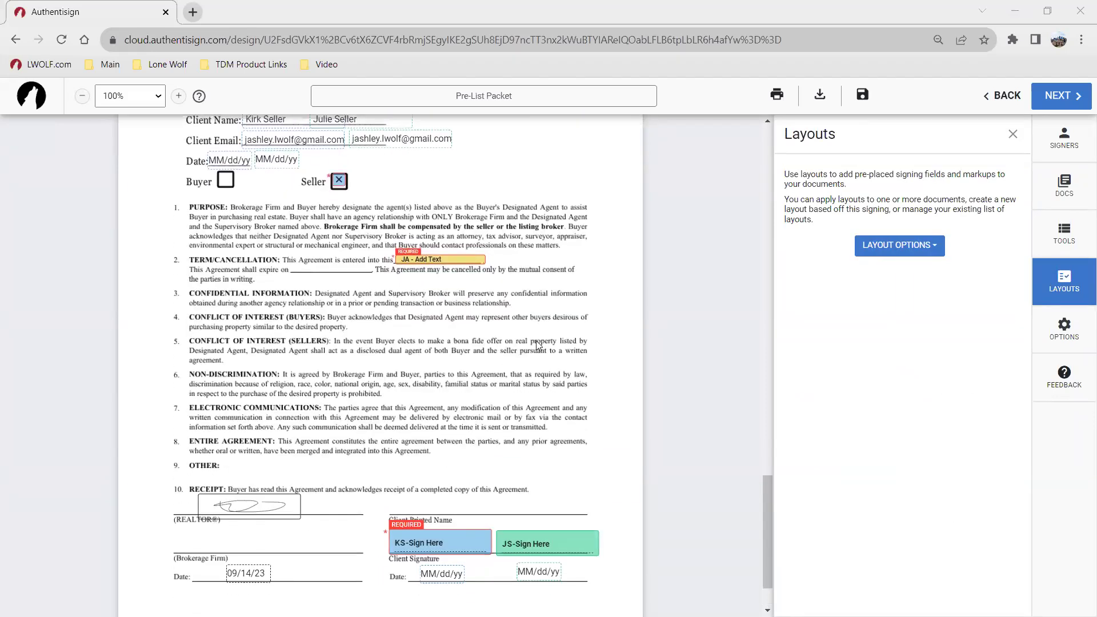
scroll(531, 320, "up", 2)
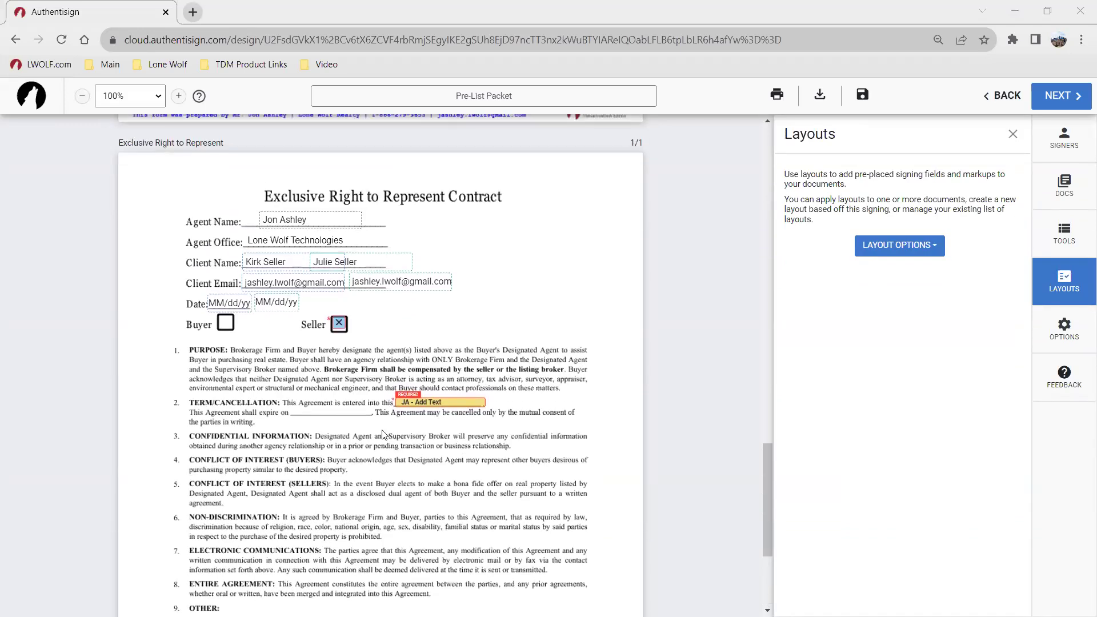
left_click(342, 323)
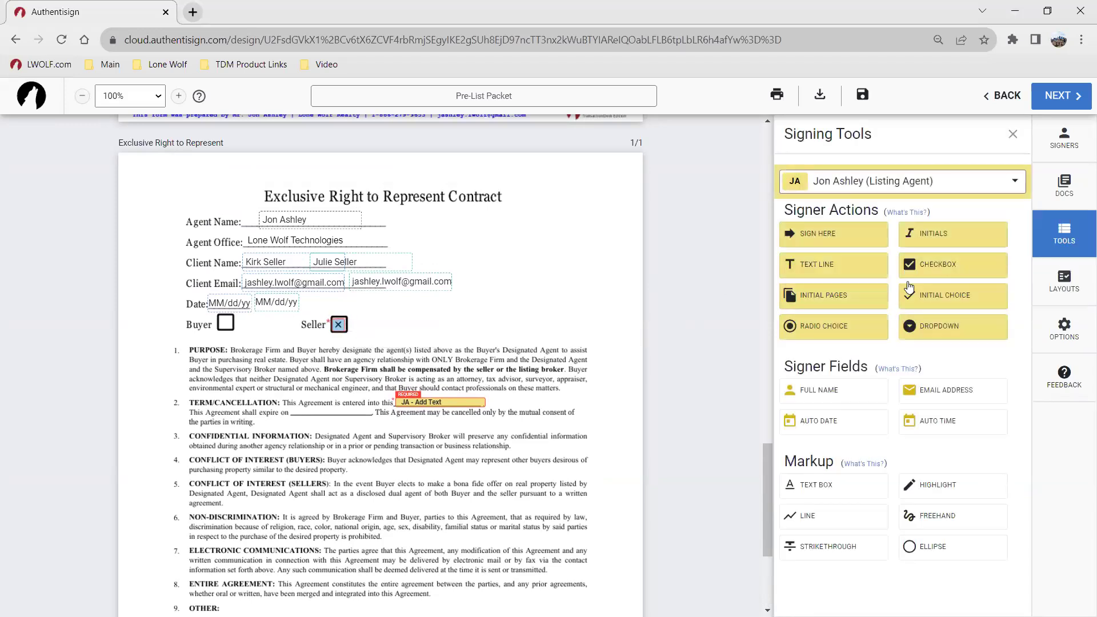
left_click(1063, 280)
left_click(918, 262)
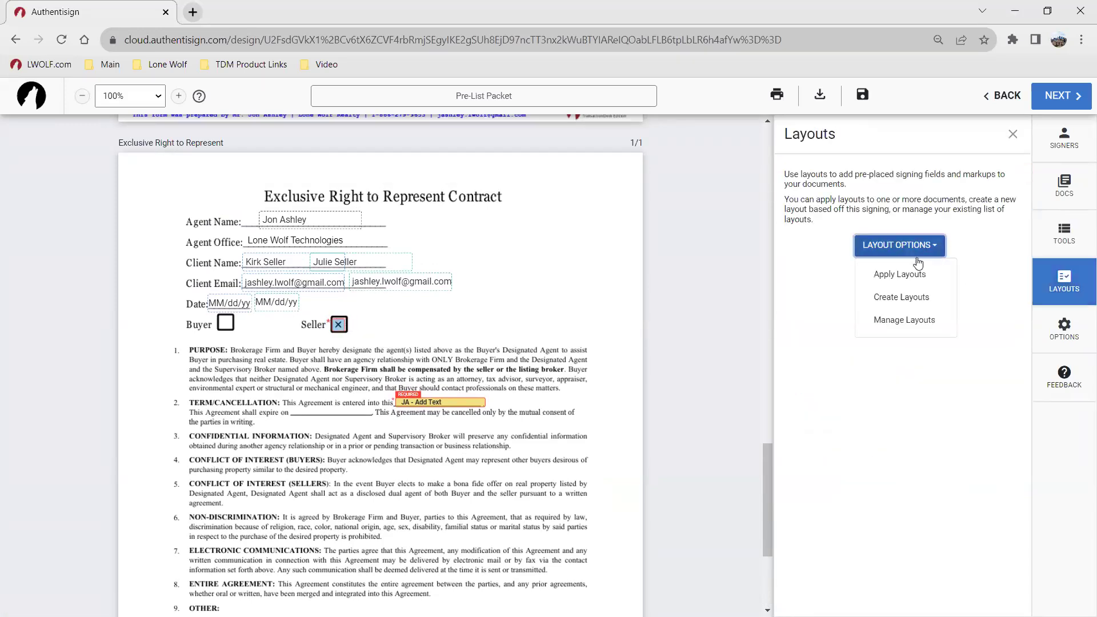
left_click(901, 298)
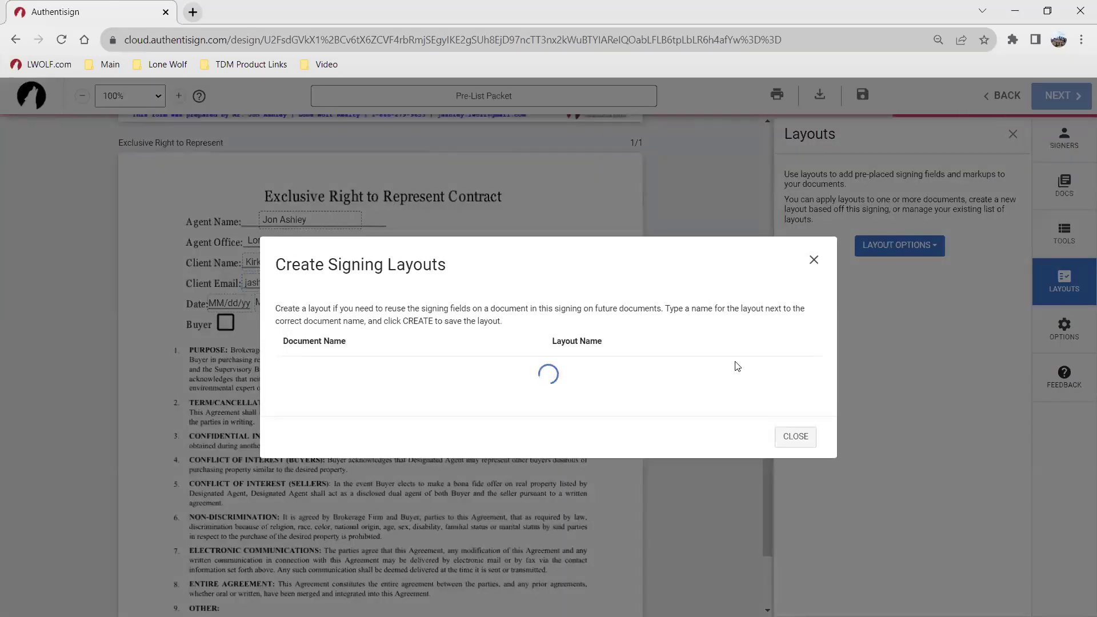
left_click(813, 260)
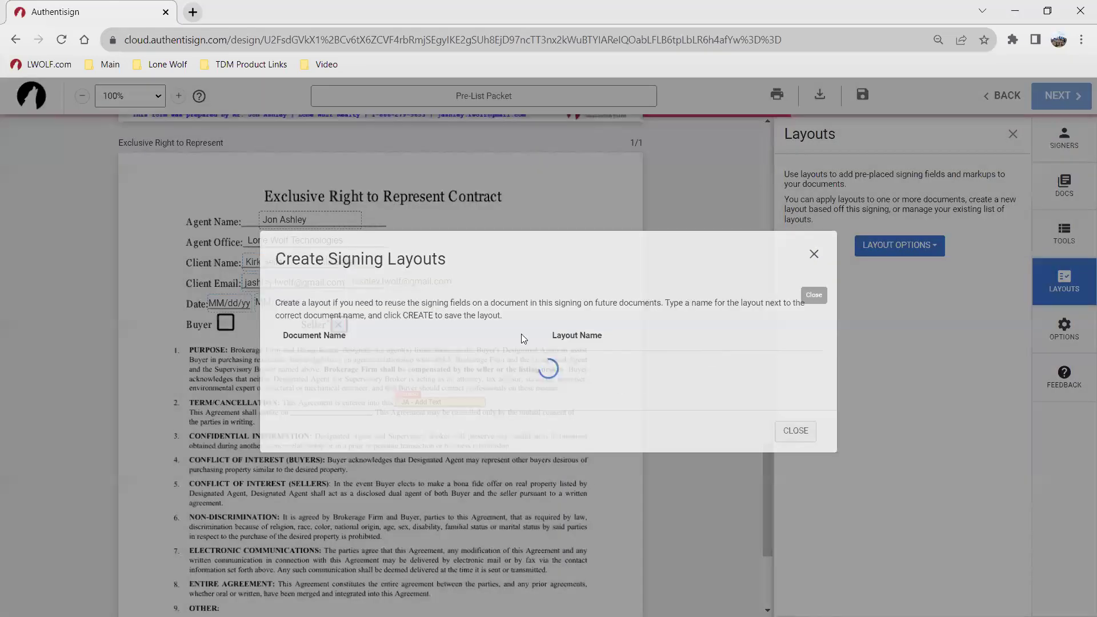
left_click(890, 258)
left_click(902, 273)
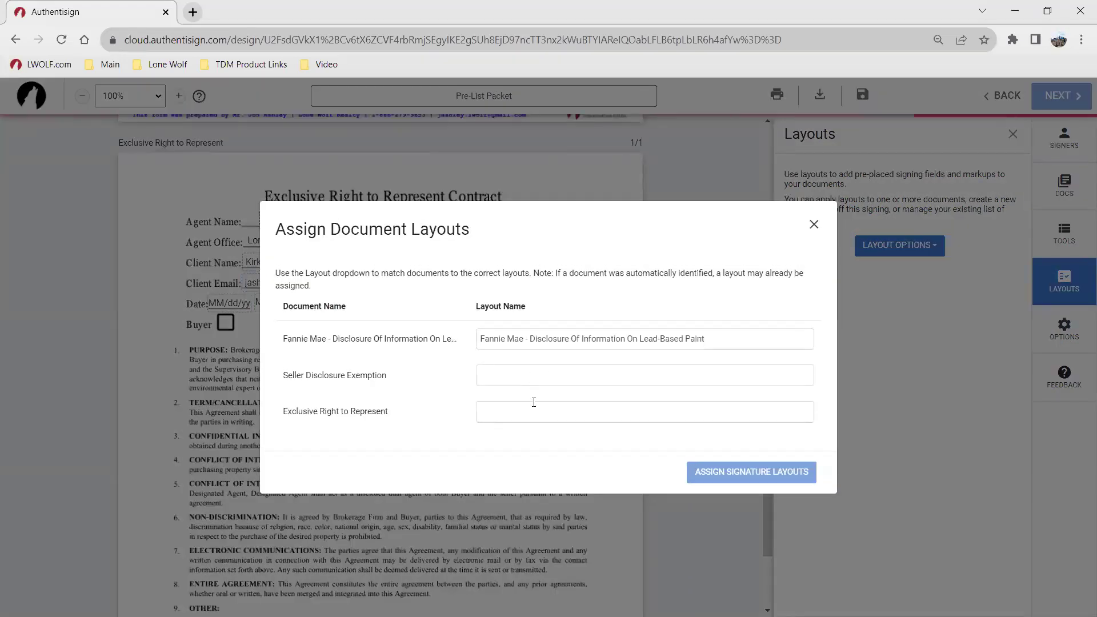
left_click(535, 410)
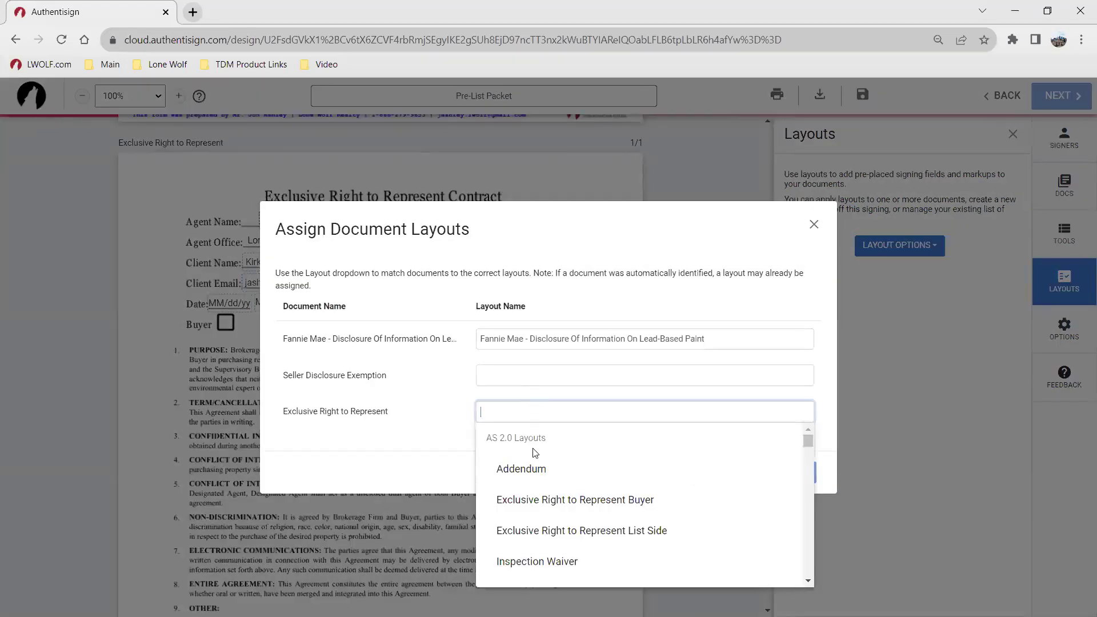
left_click(835, 309)
left_click(806, 231)
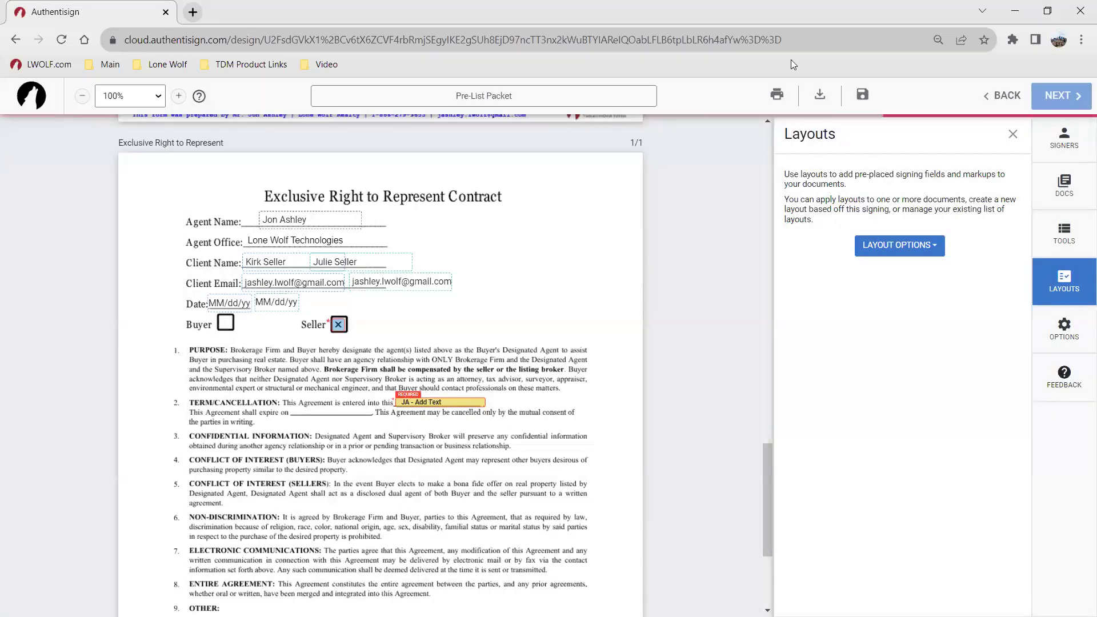
scroll(451, 325, "down", 2)
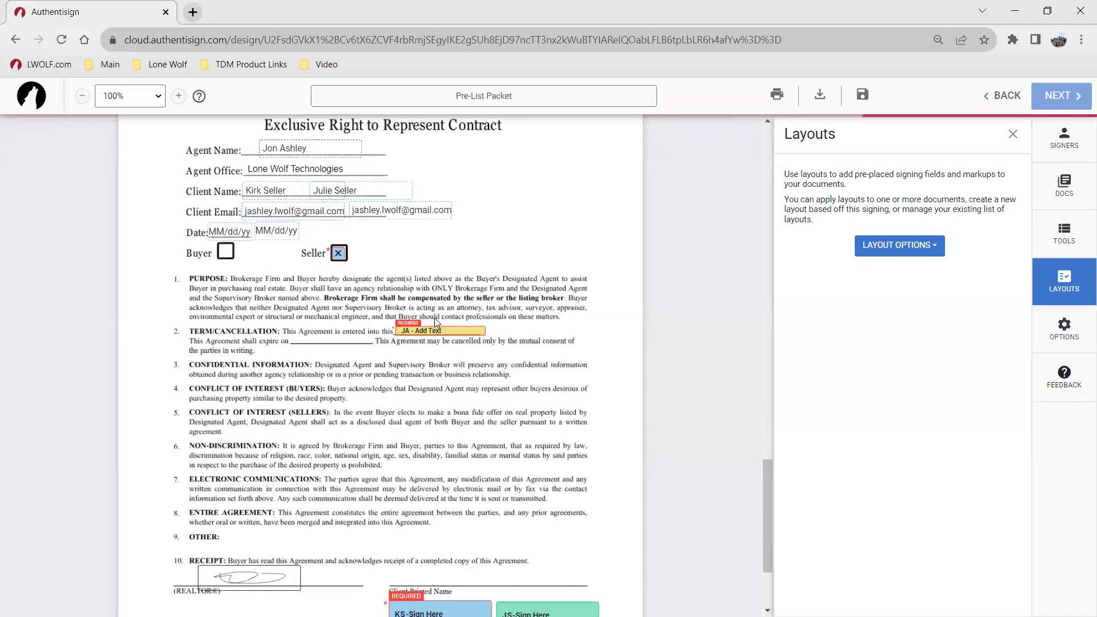
scroll(502, 360, "down", 2)
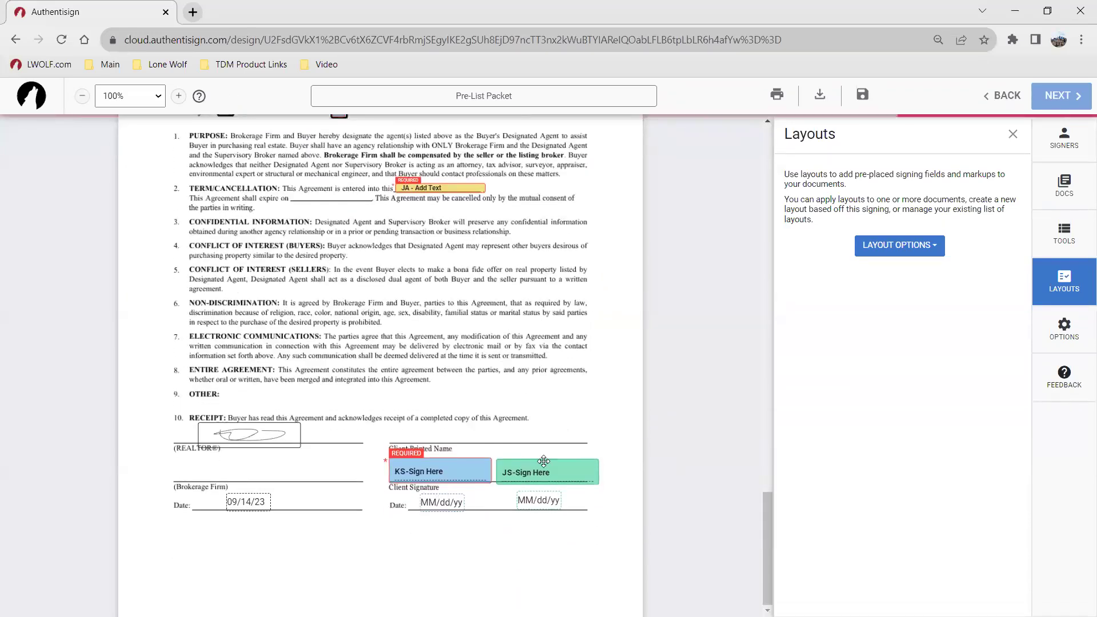
scroll(308, 269, "up", 4)
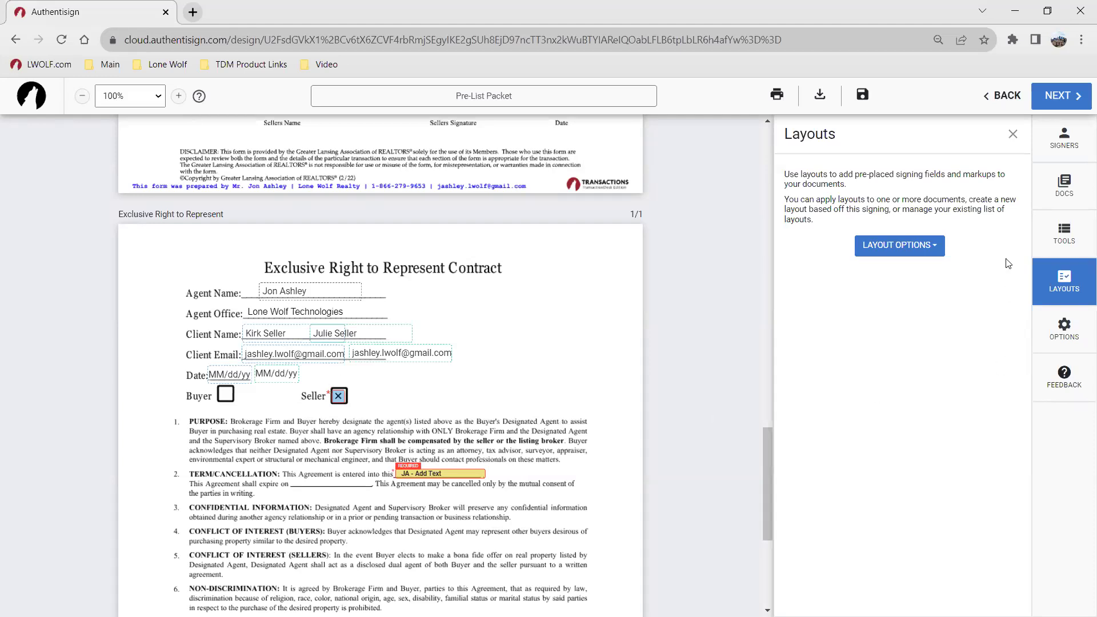
Step: Finalize the setup without customizing invitations and send the Pre-List Packet to its signers
left_click(1049, 103)
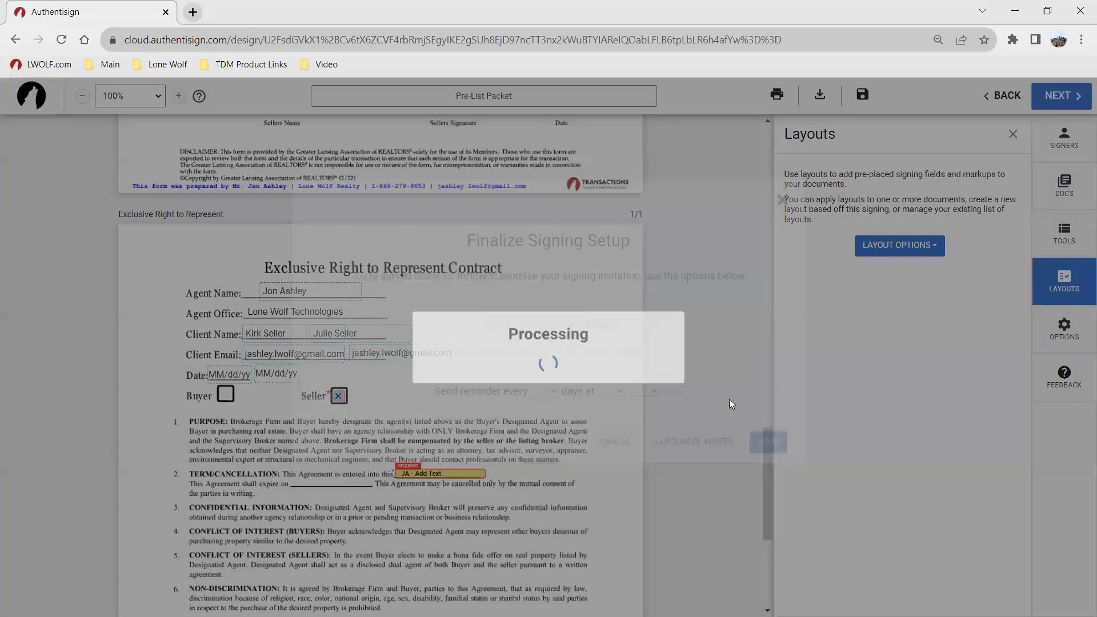
left_click(716, 474)
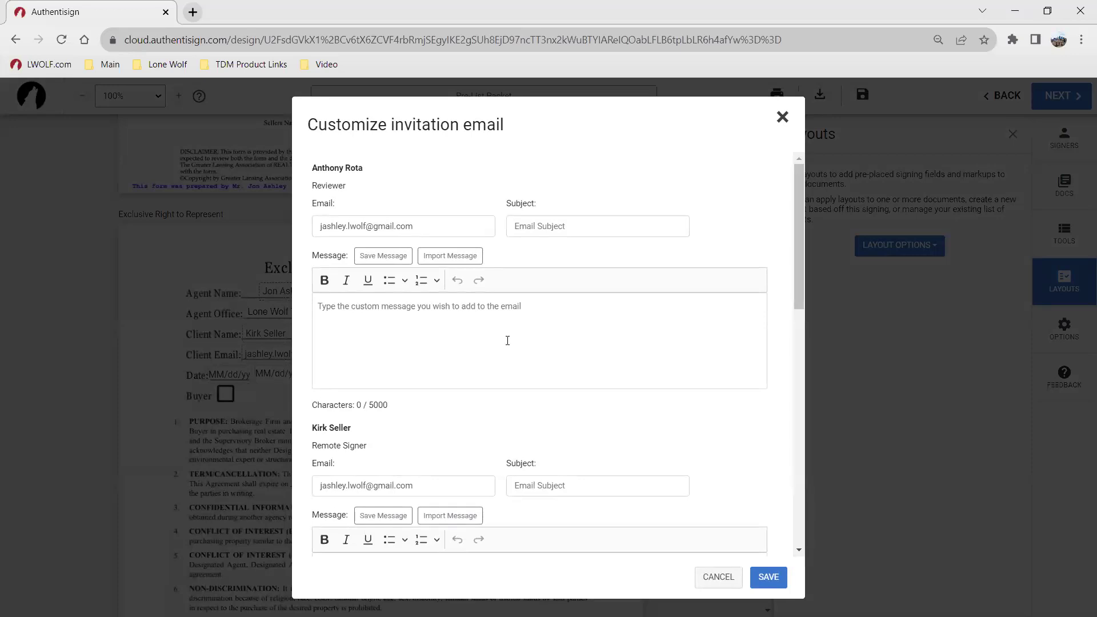
left_click(719, 578)
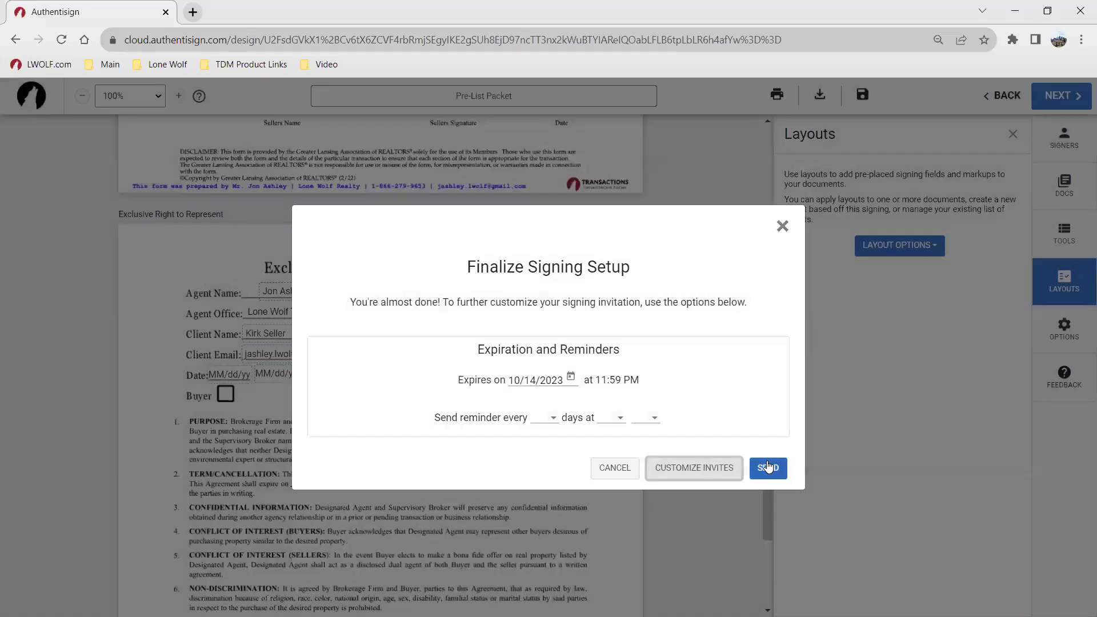
left_click(768, 468)
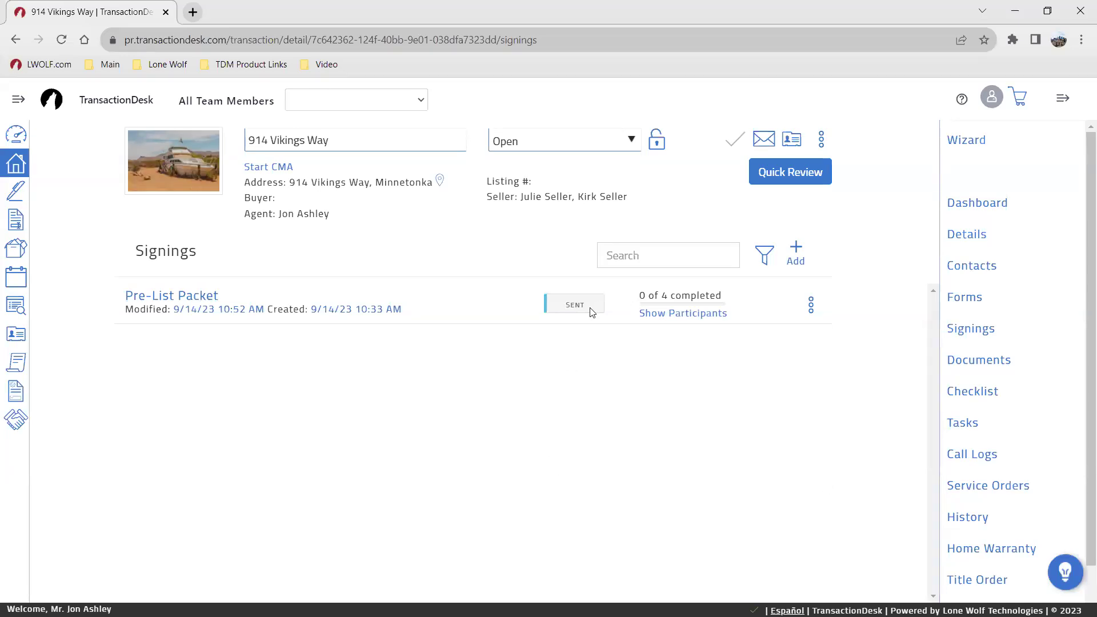
mouse_move(662, 318)
left_click(167, 297)
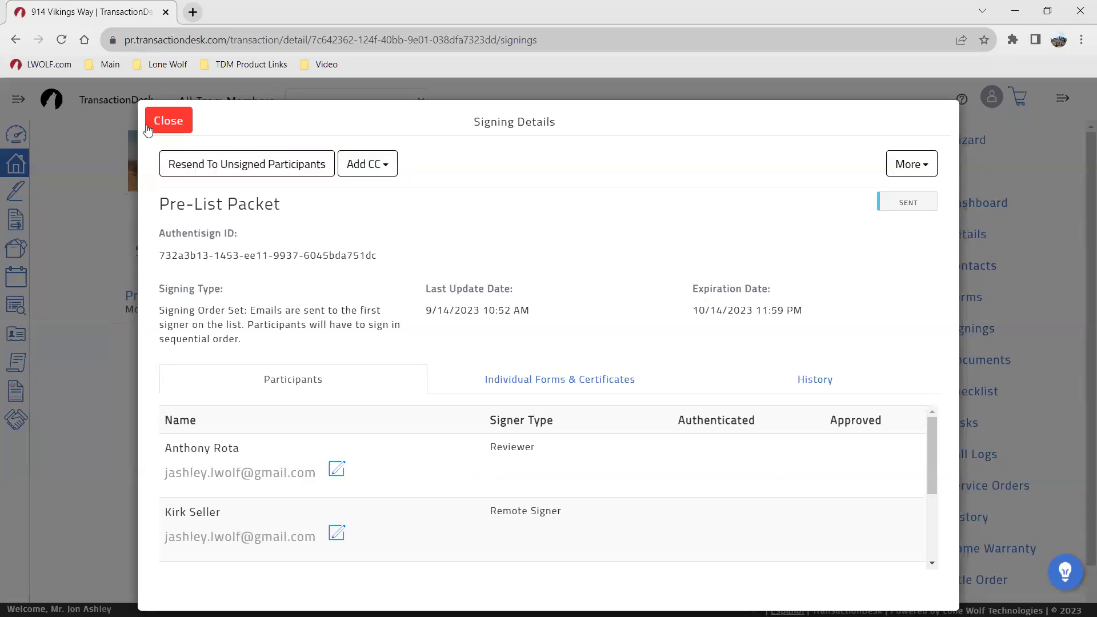
left_click(166, 121)
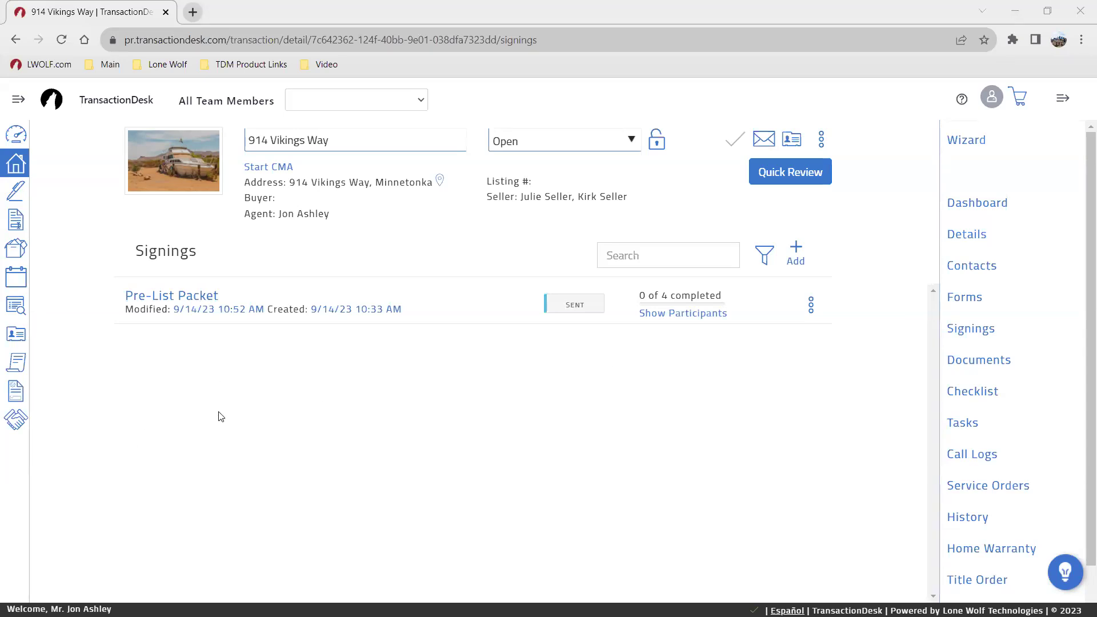
Step: From TransactionDesk help, look through the online training schedule and the product guides
left_click(962, 100)
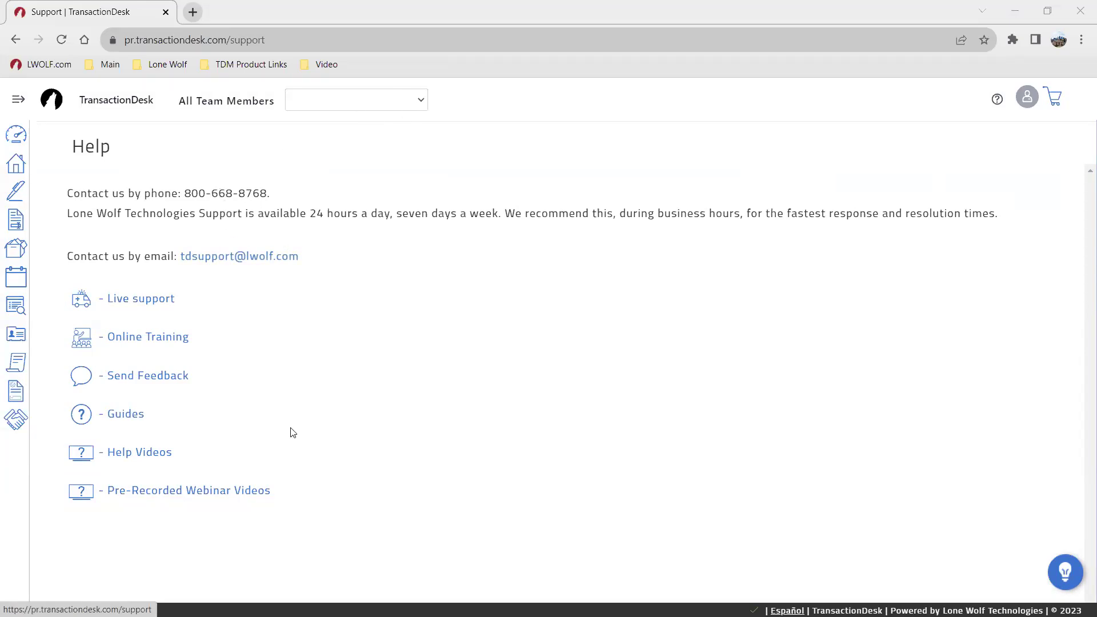
left_click(158, 339)
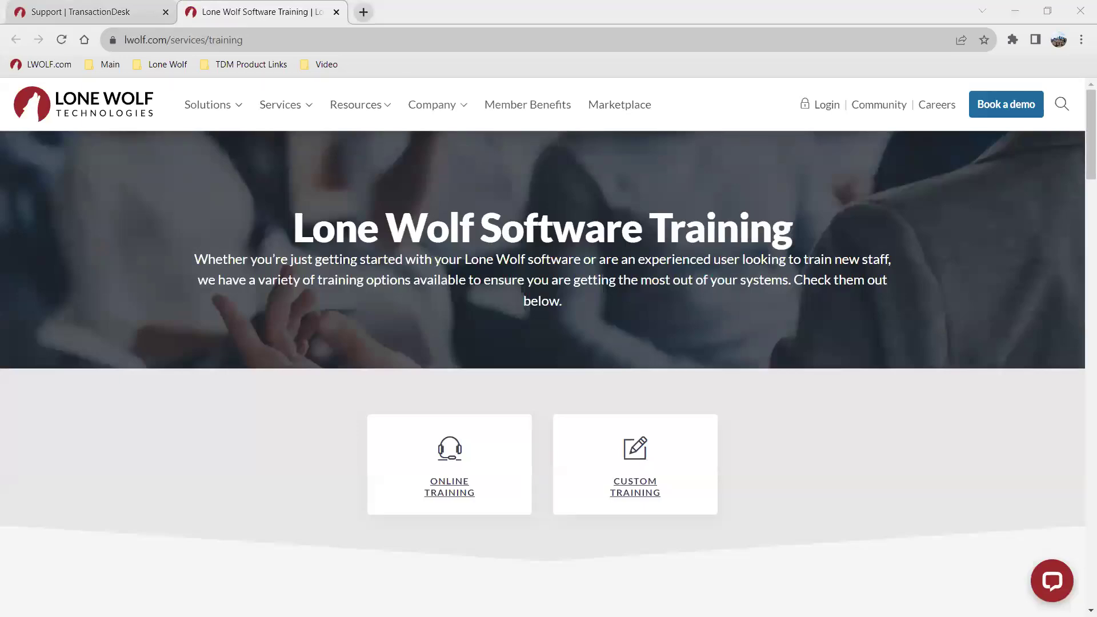
scroll(502, 325, "down", 15)
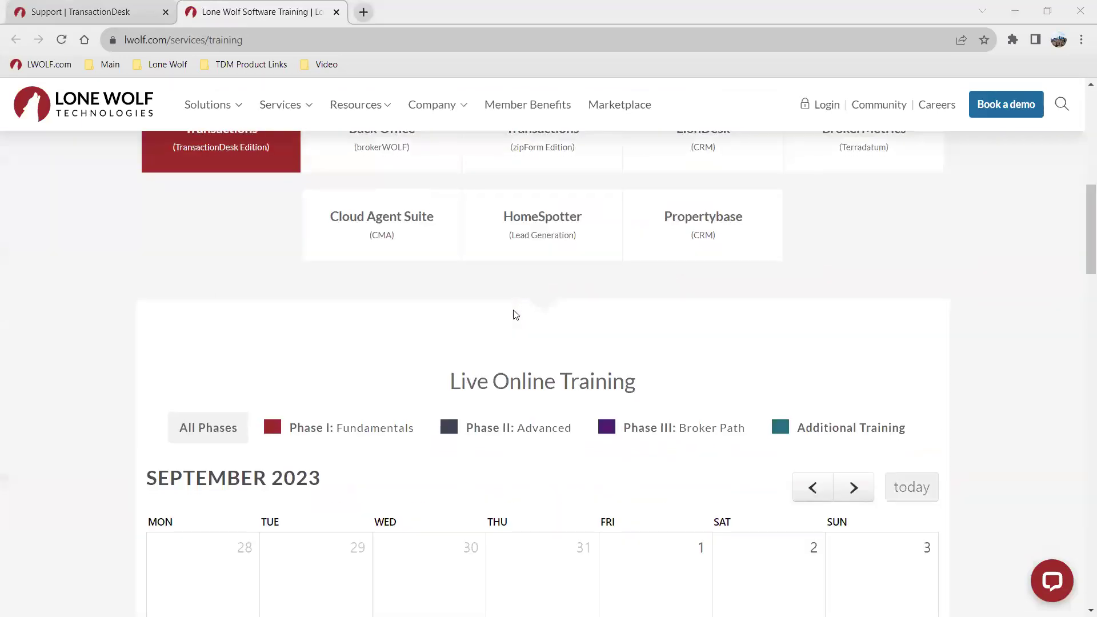
scroll(502, 358, "down", 4)
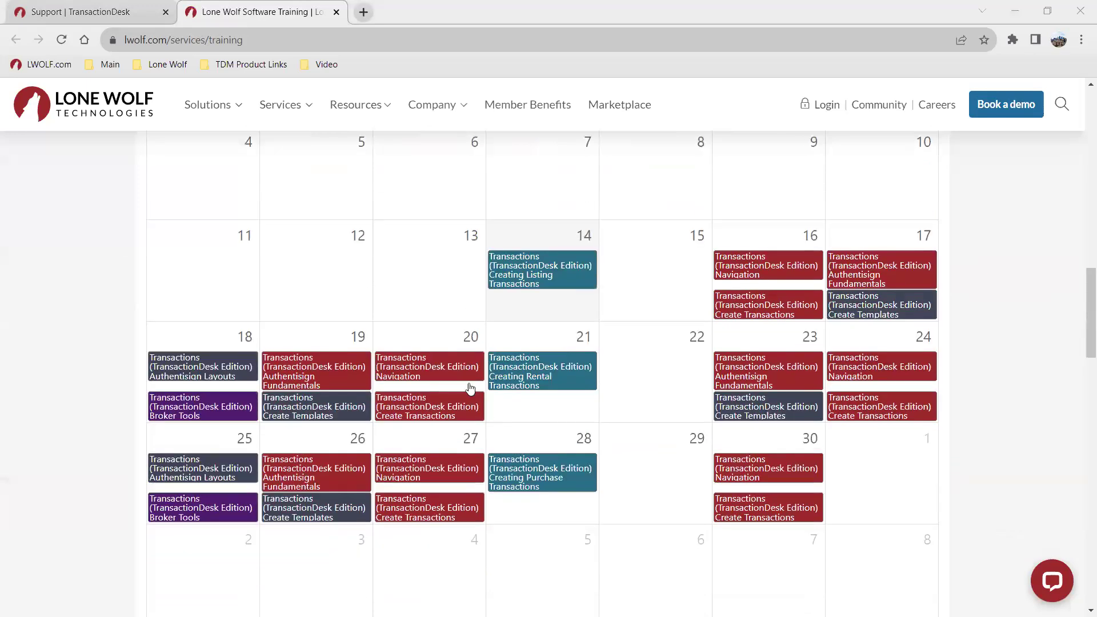
left_click(142, 18)
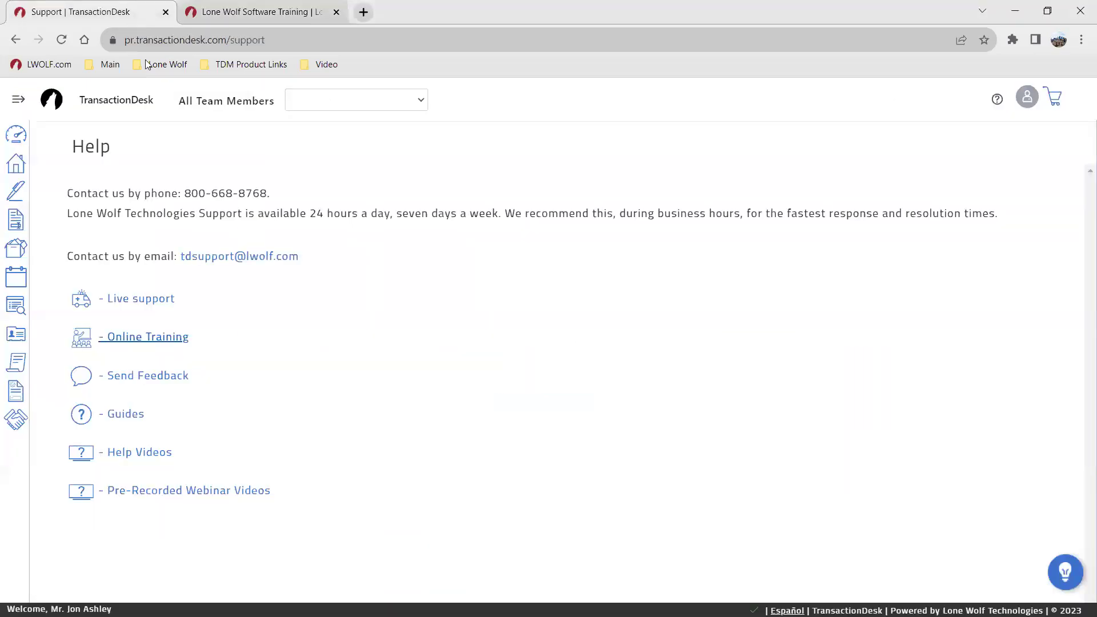
left_click(123, 416)
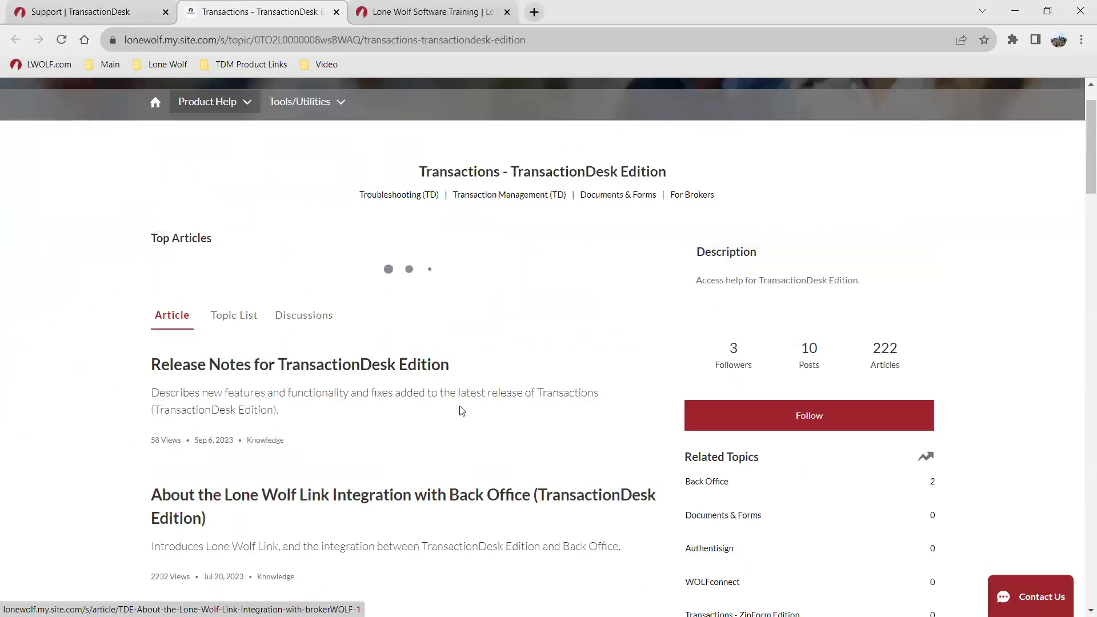
left_click(86, 12)
Step: Show the Help Videos list with Dashboard expanded, then advance to the social-media QR code slide
left_click(148, 452)
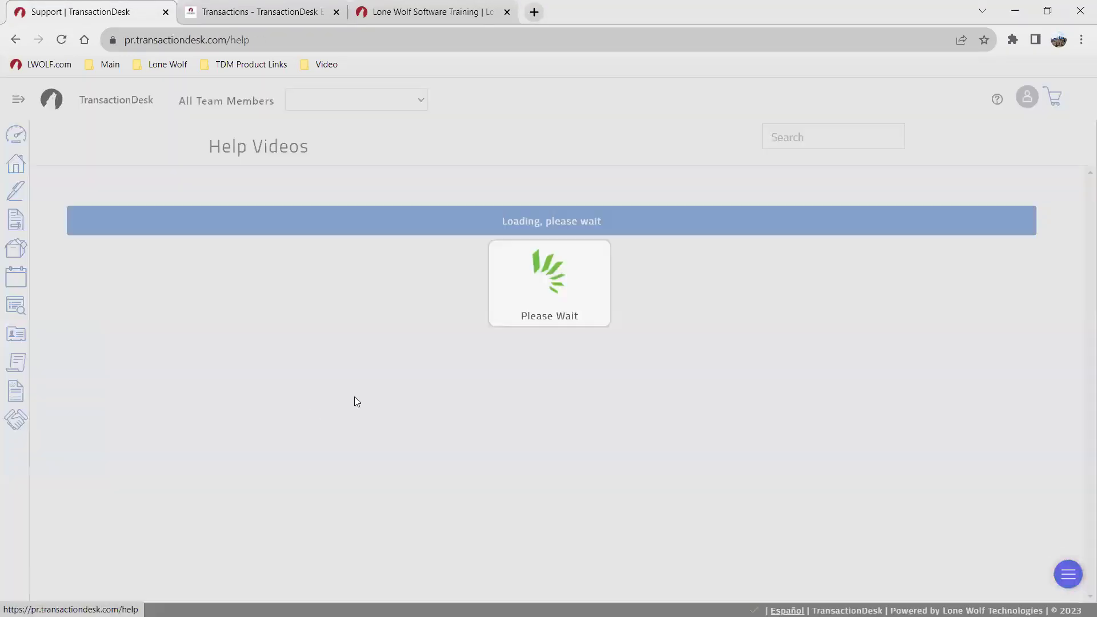
left_click(441, 208)
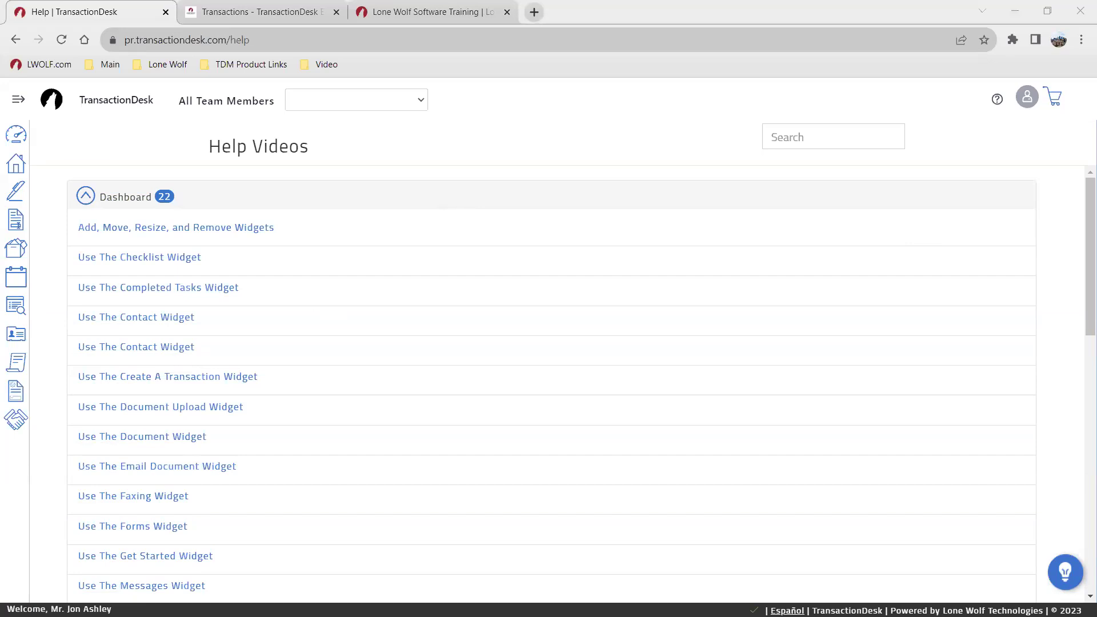
key("alt+Tab")
left_click(573, 256)
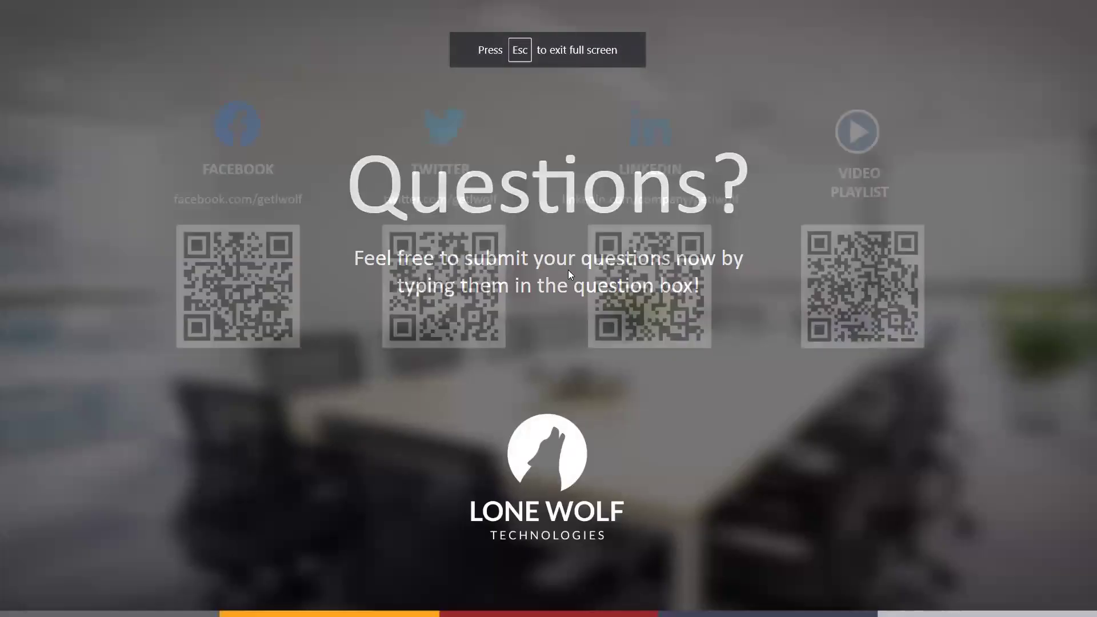